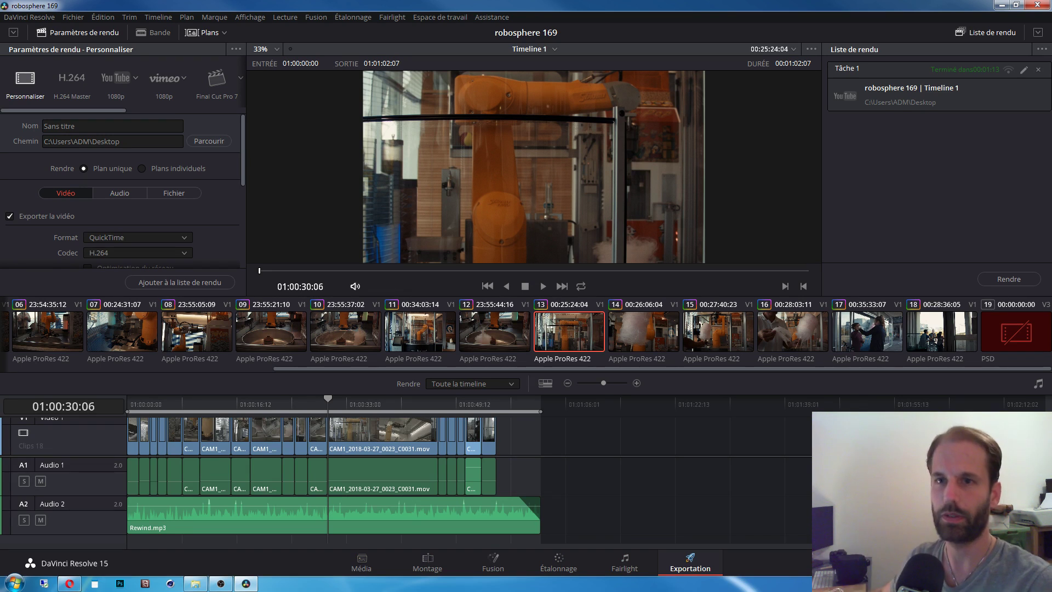
Step: Save the project as 'robosphere 169 copy' and switch to the Media page
click(79, 19)
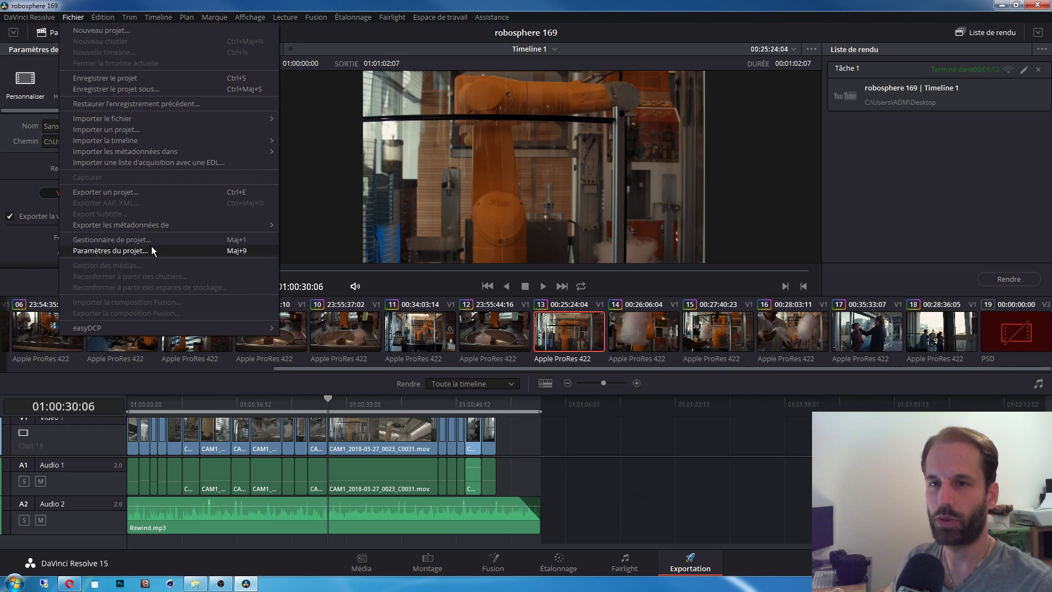
click(120, 89)
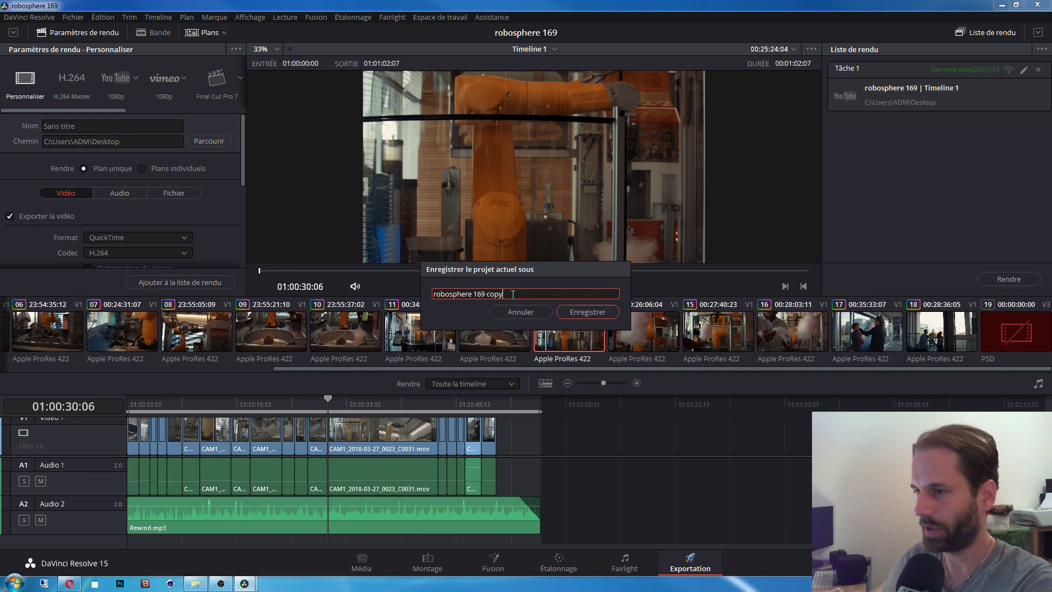
click(589, 317)
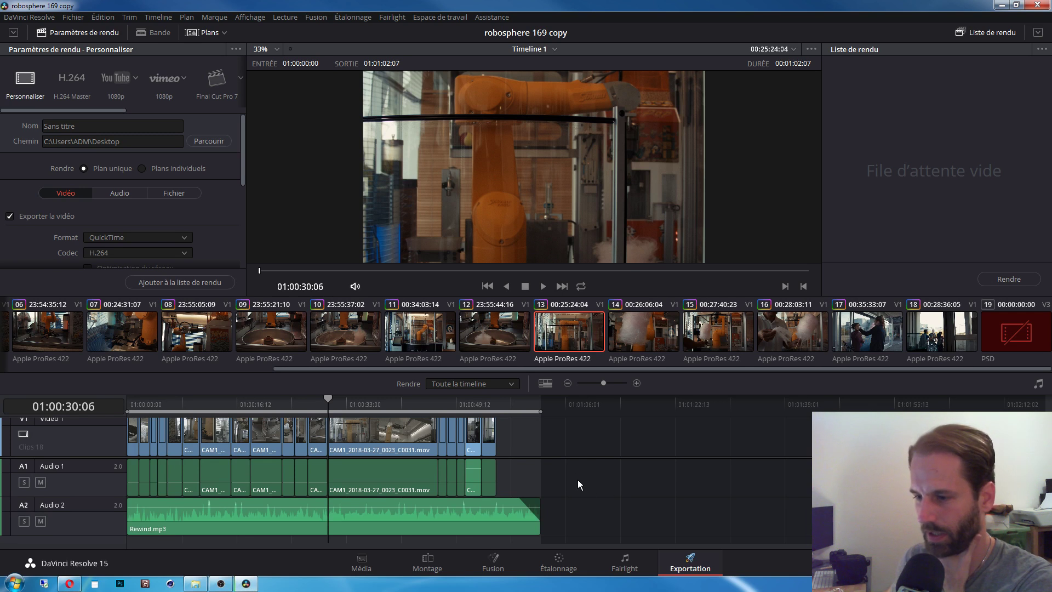
click(359, 562)
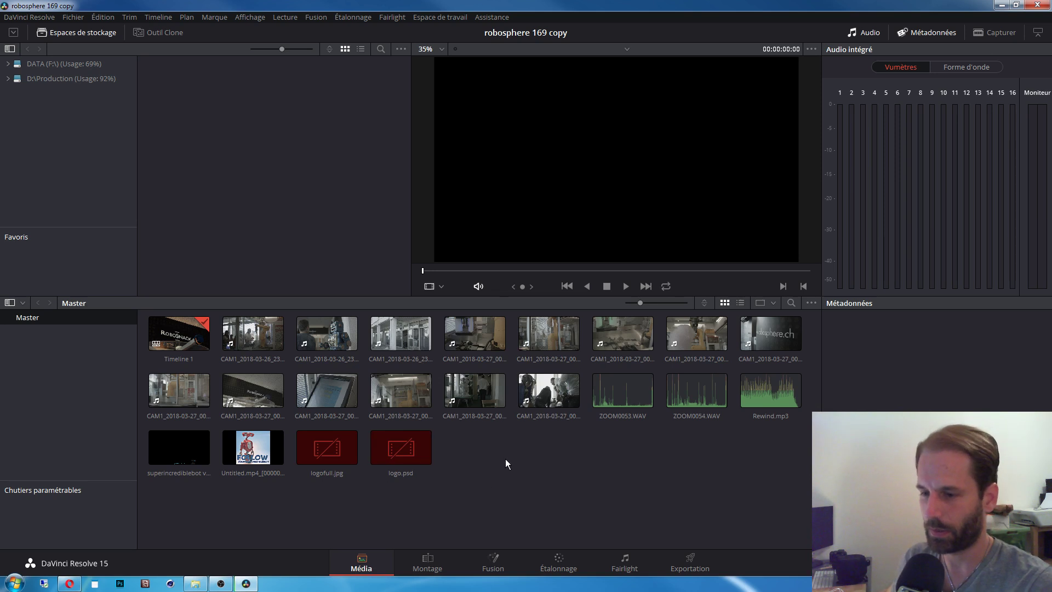
Step: Switch to the Edit page showing Timeline 1 with CAM1 clips and Rewind.mp3
click(425, 568)
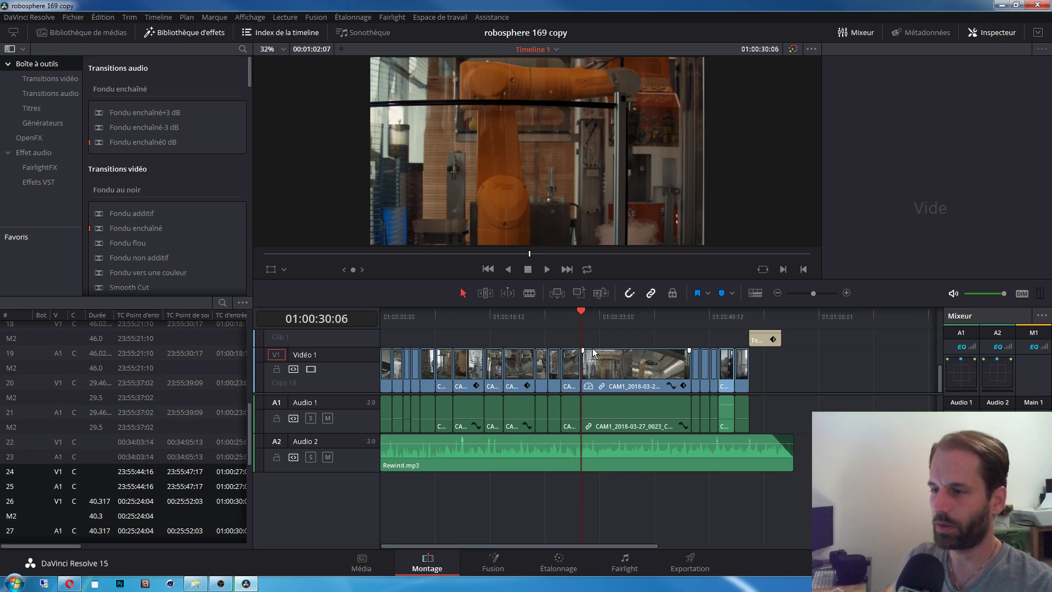
Step: Park the playhead at 01:00:36:05, enlarge the video tracks to show Vidéo 2, and return to Media
click(620, 322)
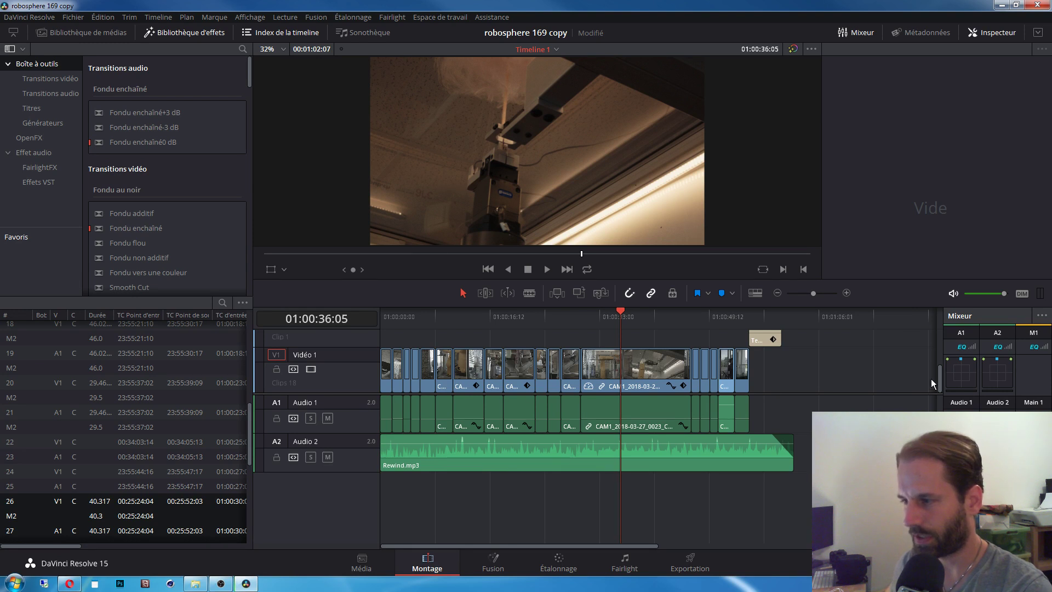
mouse_move(938, 379)
mouse_down()
mouse_move(932, 327)
mouse_move(941, 379)
mouse_up()
drag(794, 393, 794, 439)
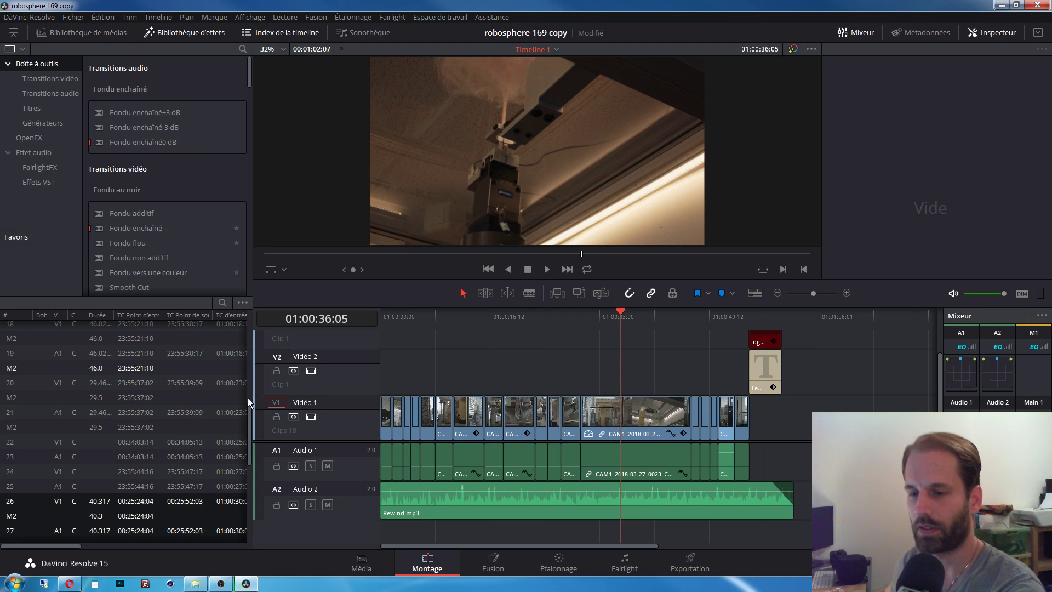
click(361, 563)
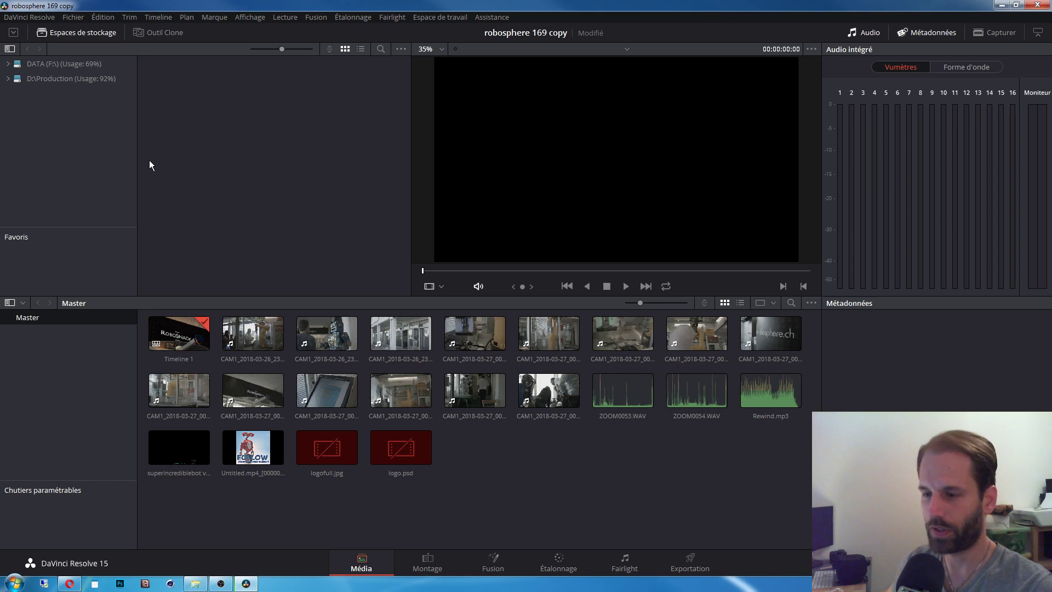
Step: Add a new storage location on the Media page, then return to the Edit page at 01:00:36:05
click(428, 560)
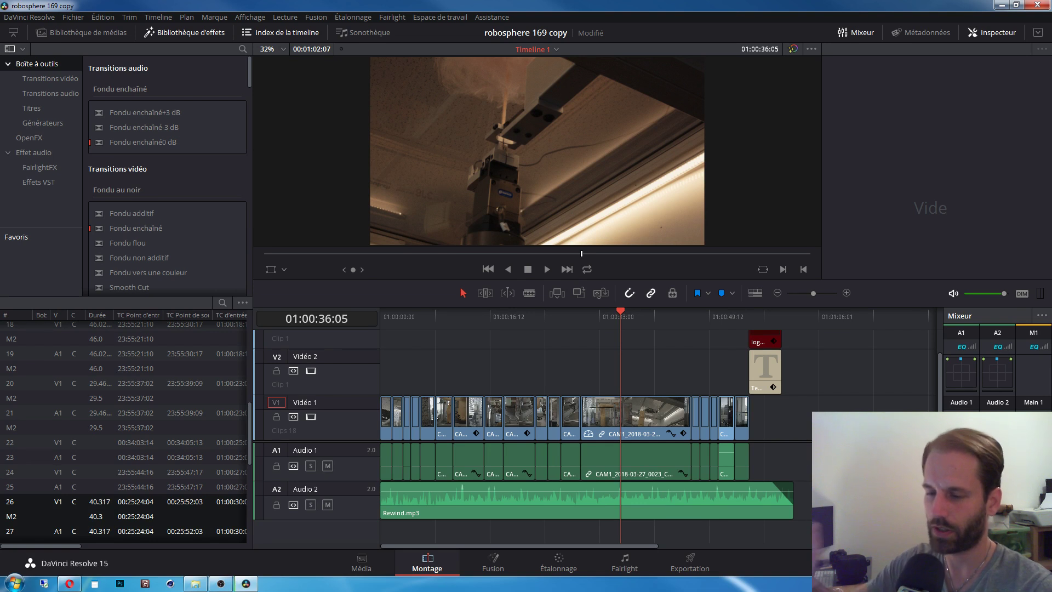
click(361, 563)
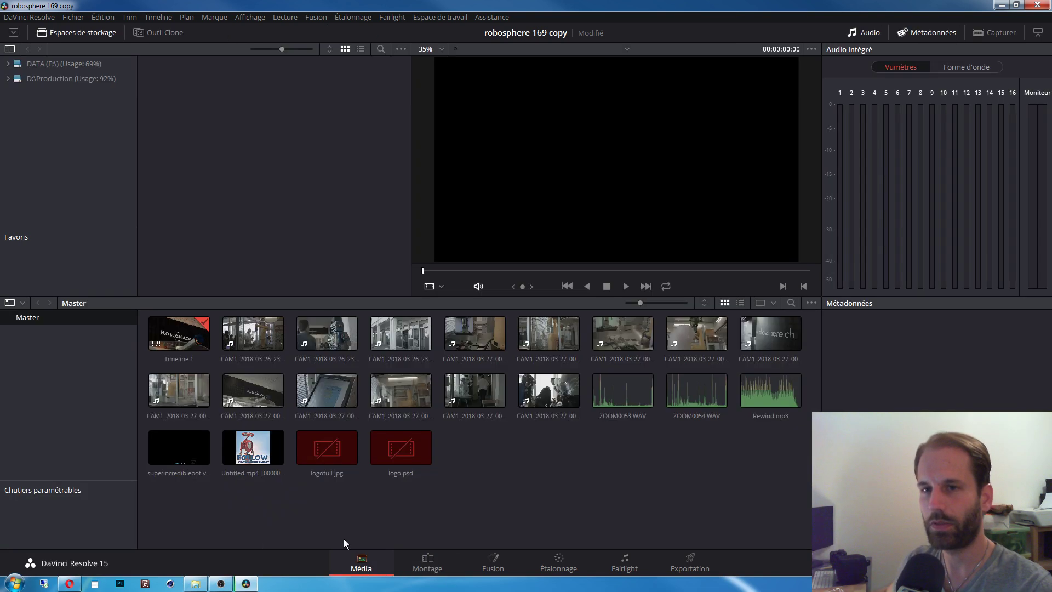
right_click(77, 111)
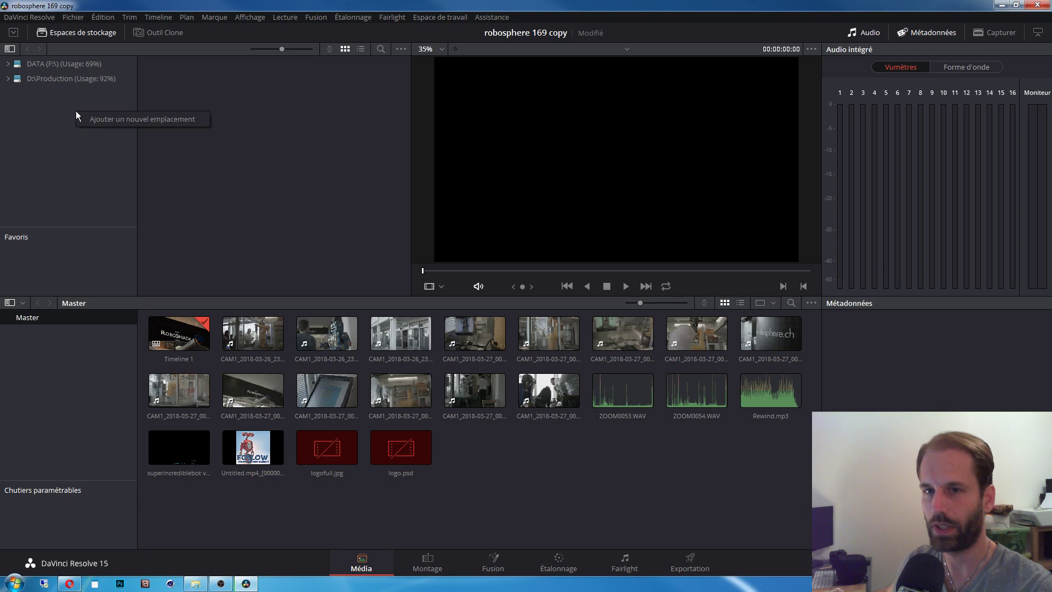
click(128, 120)
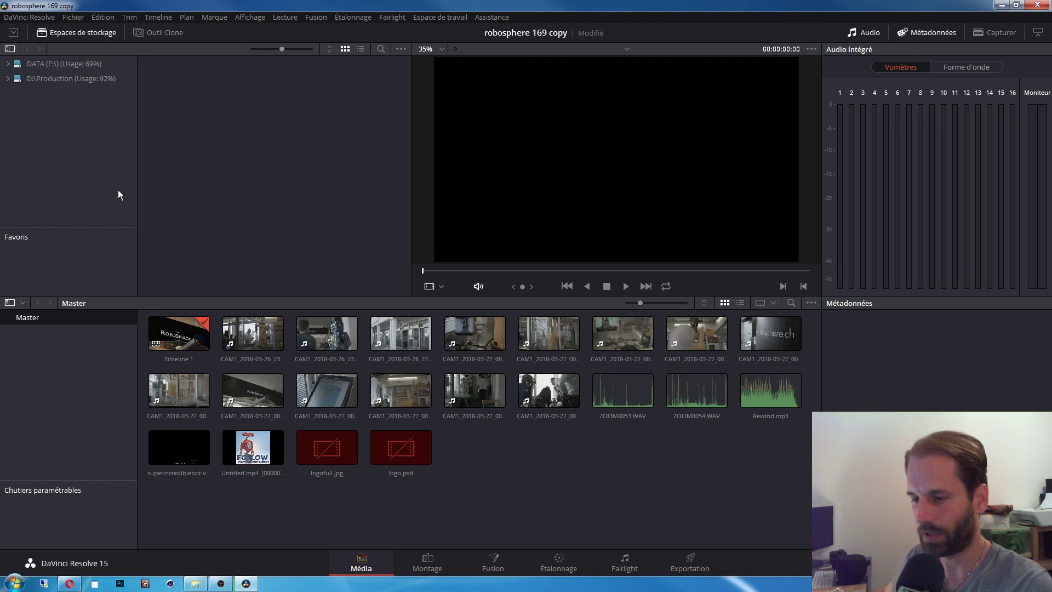
click(429, 568)
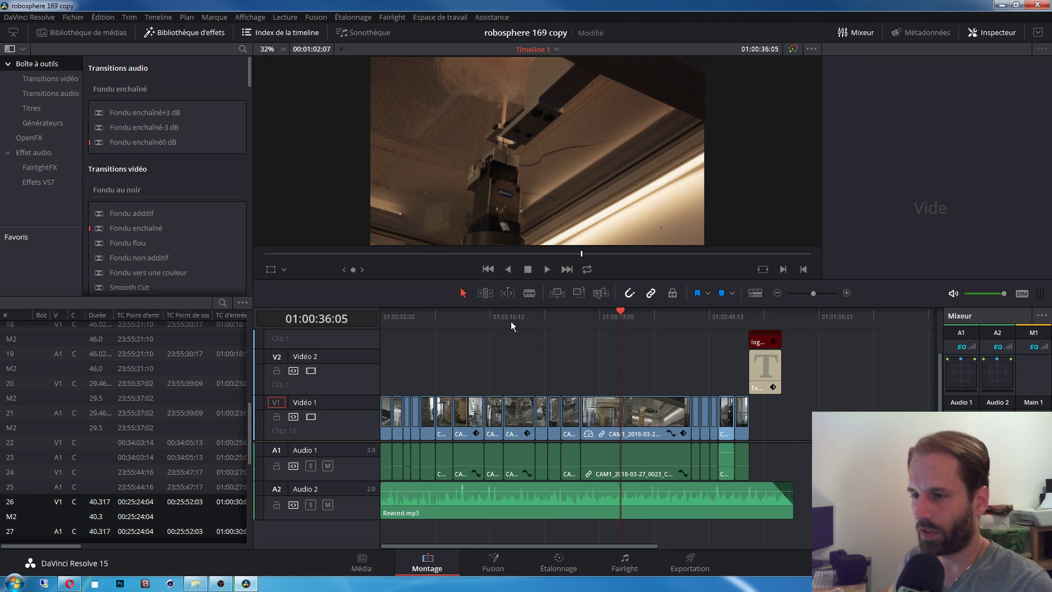
click(571, 320)
Step: Cue the playhead to 01:00:23:09 and zoom the timeline in and out around it
click(620, 322)
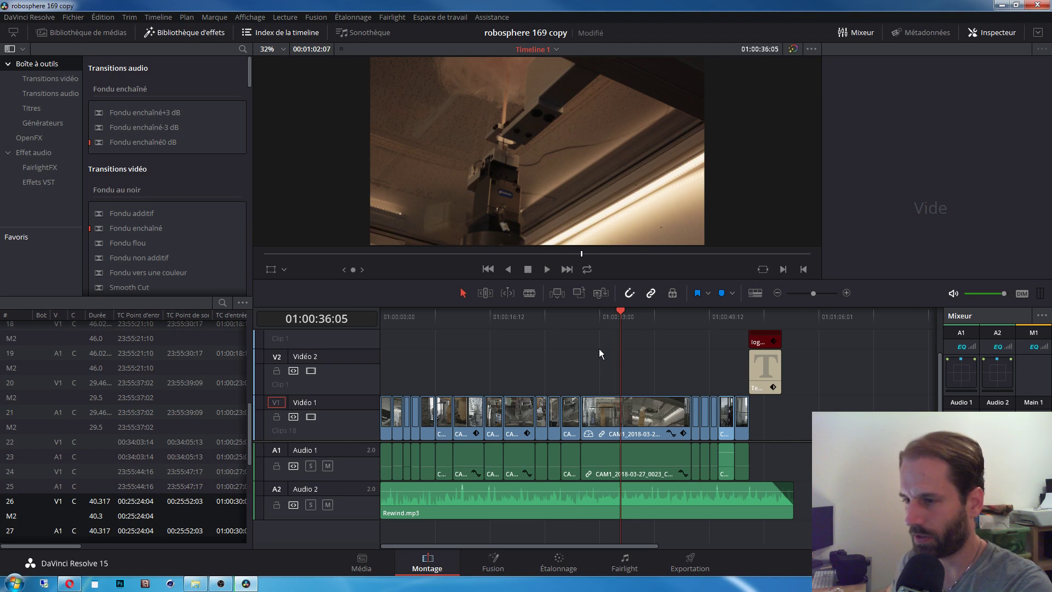
click(537, 317)
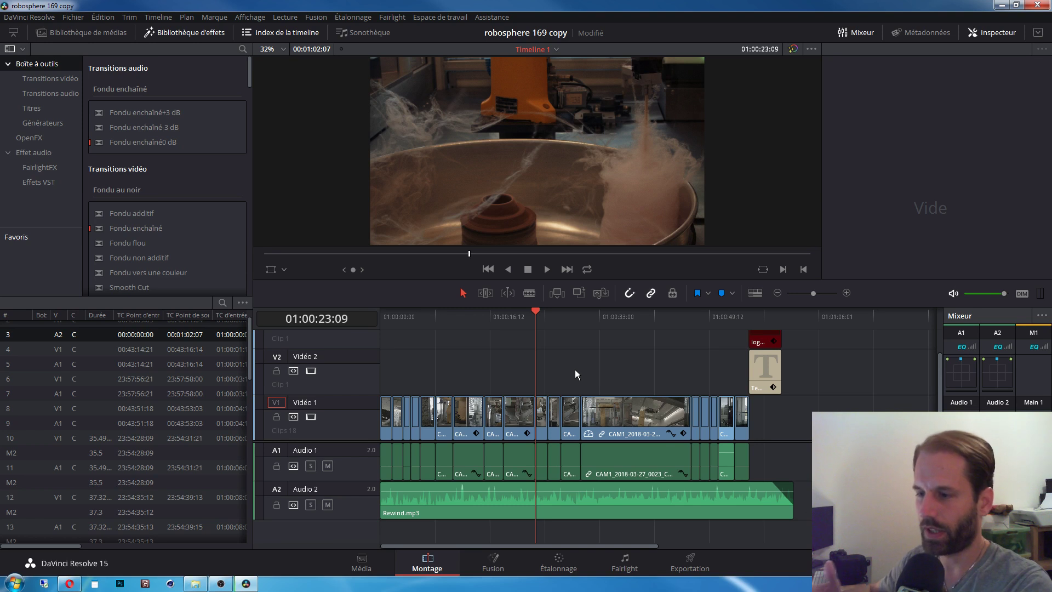
key(ctrl+equal)
scroll(659, 379, up, 3)
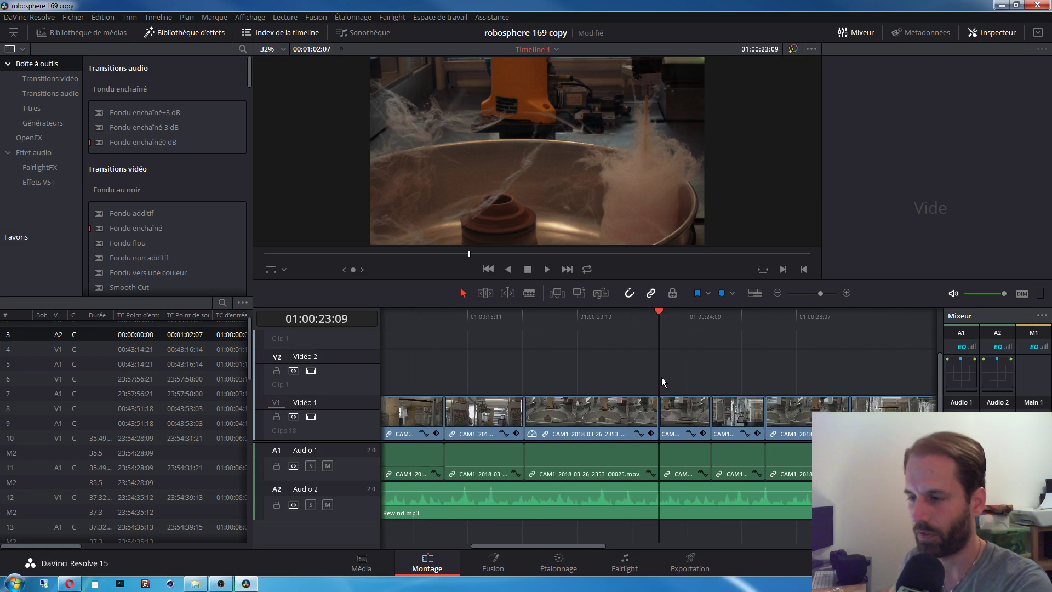
scroll(662, 377, down, 10)
key(ctrl+equal)
key(ctrl+equal)
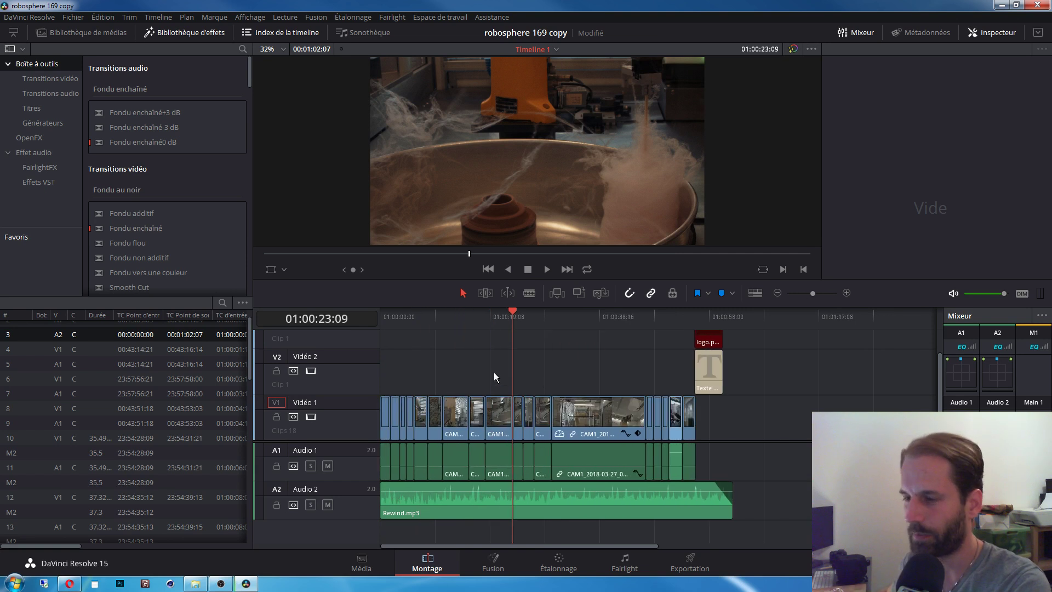
key(ctrl+equal)
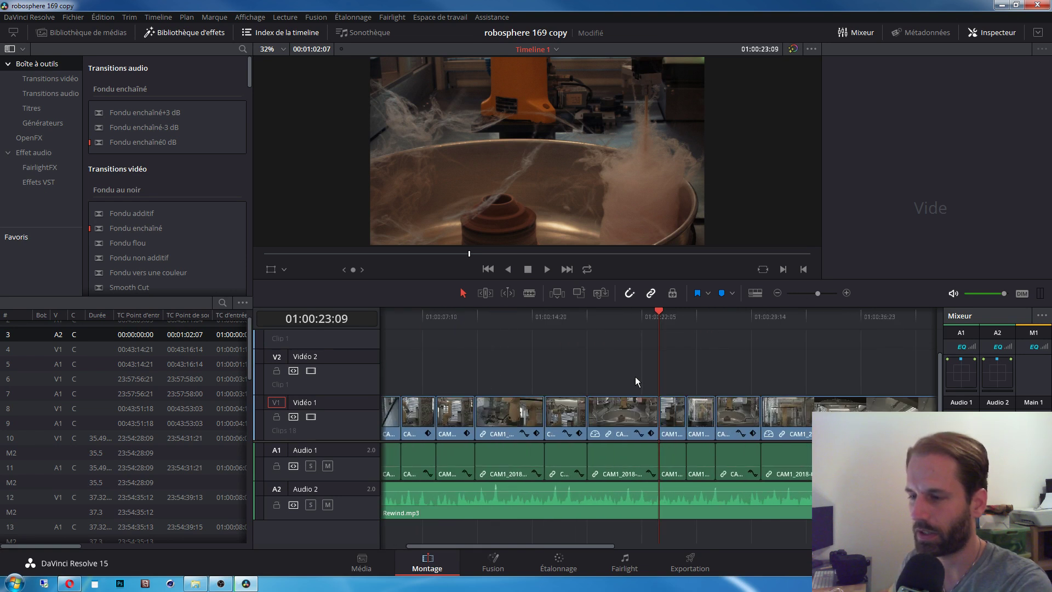
key(ctrl+minus)
key(ctrl+equal)
key(ctrl+equal)
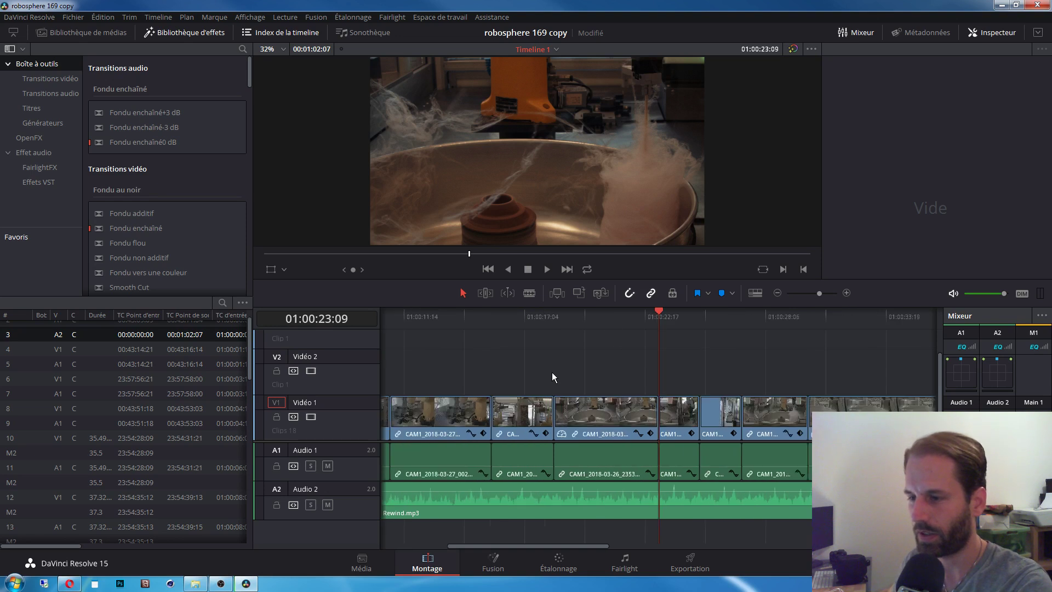
key(ctrl+minus)
key(ctrl+minus)
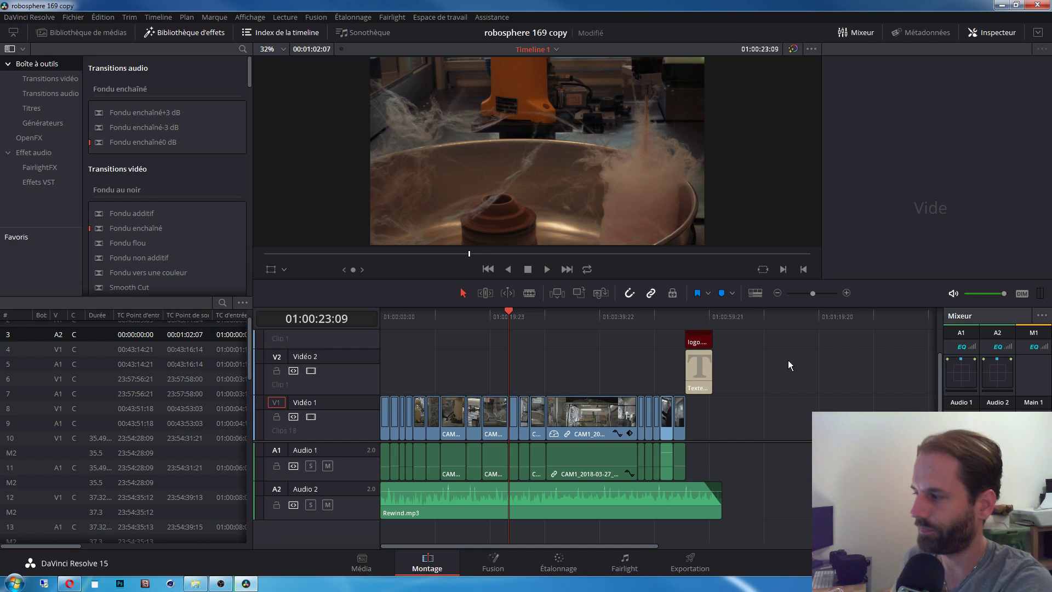
Step: Scrub and step frame by frame through the robot shots around 01:00:38
click(548, 320)
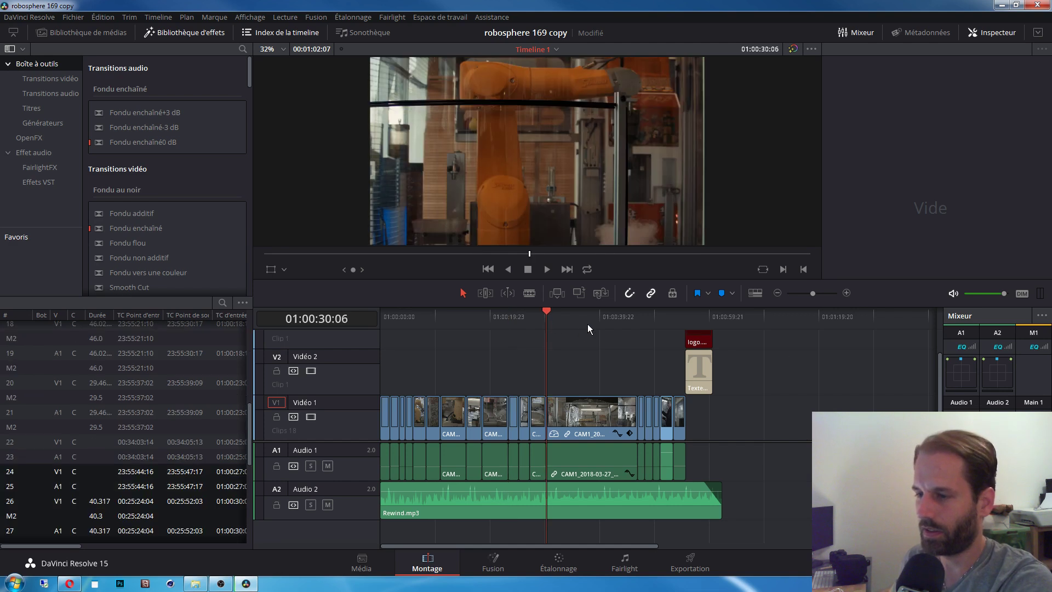
click(588, 324)
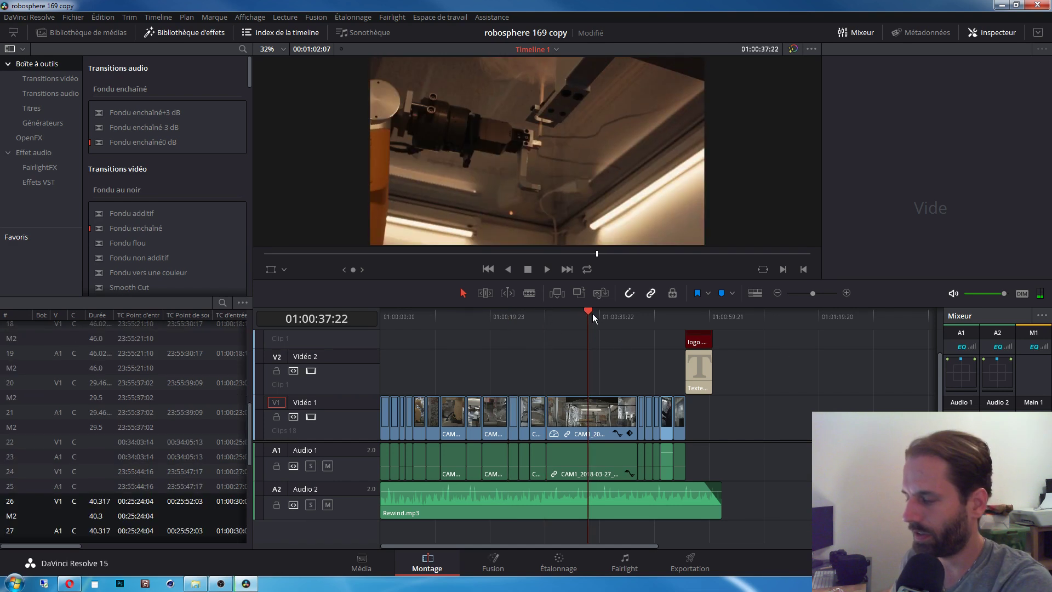
mouse_move(587, 317)
mouse_down()
mouse_move(578, 317)
mouse_move(584, 331)
mouse_up()
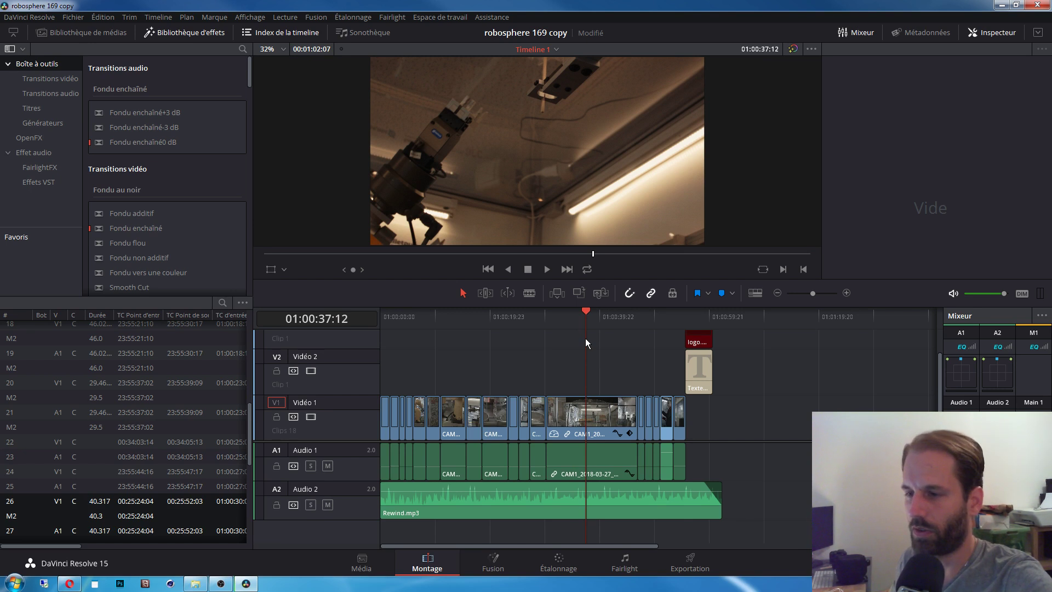
drag(591, 323, 585, 321)
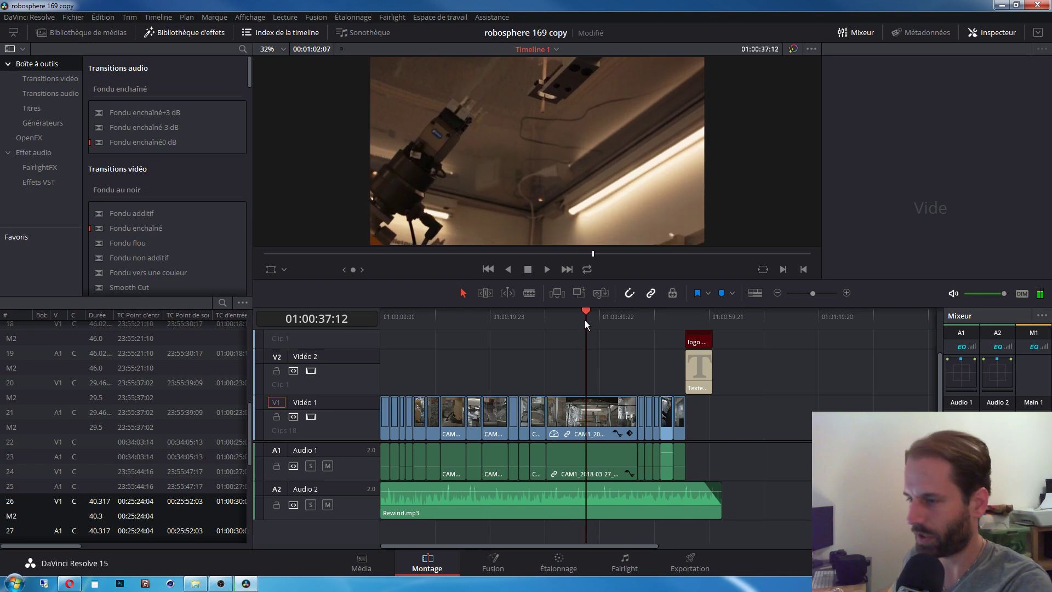
key(space)
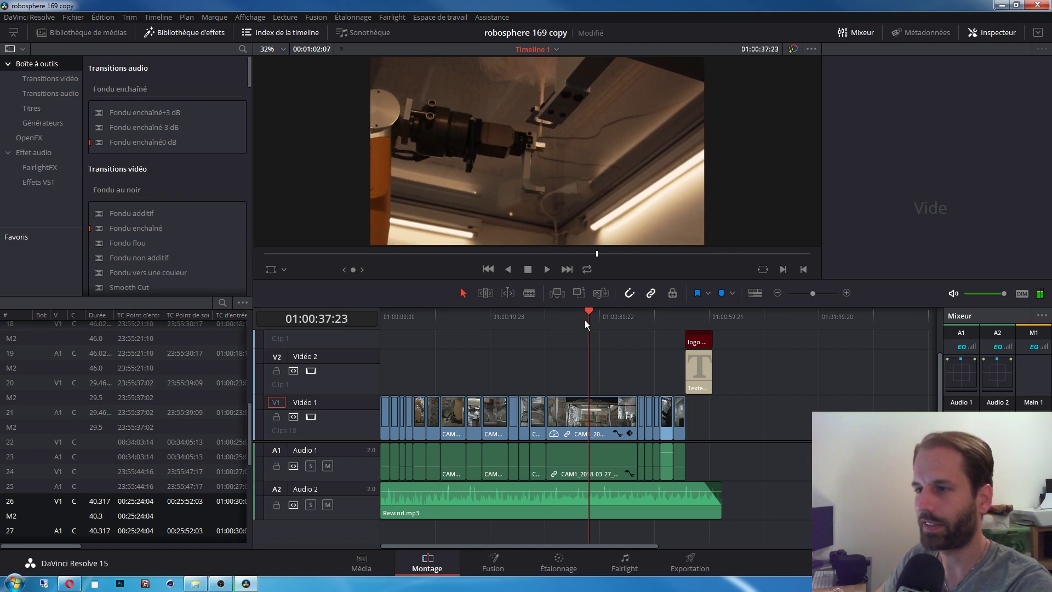
key(space)
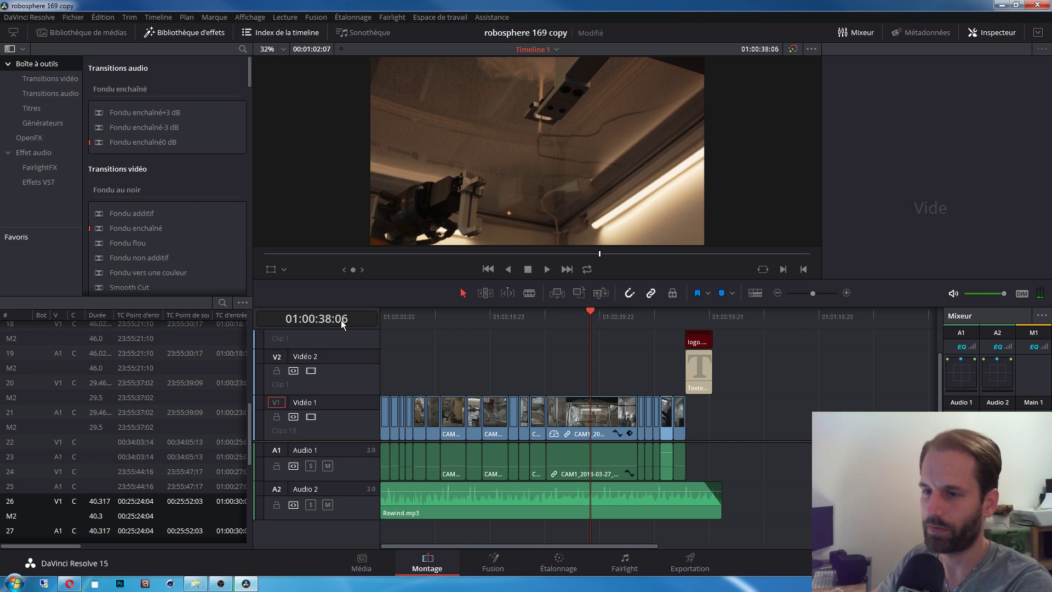
key(Left)
key(Left)
key(Left)
key(Left)
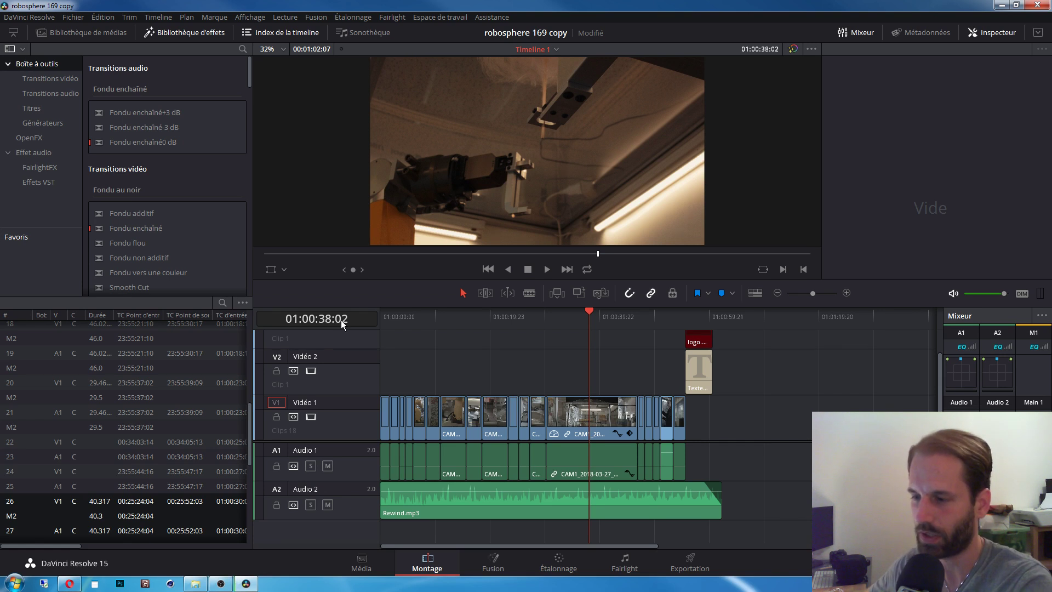
key(Left)
key(Left)
key(Left)
key(Left)
key(Left)
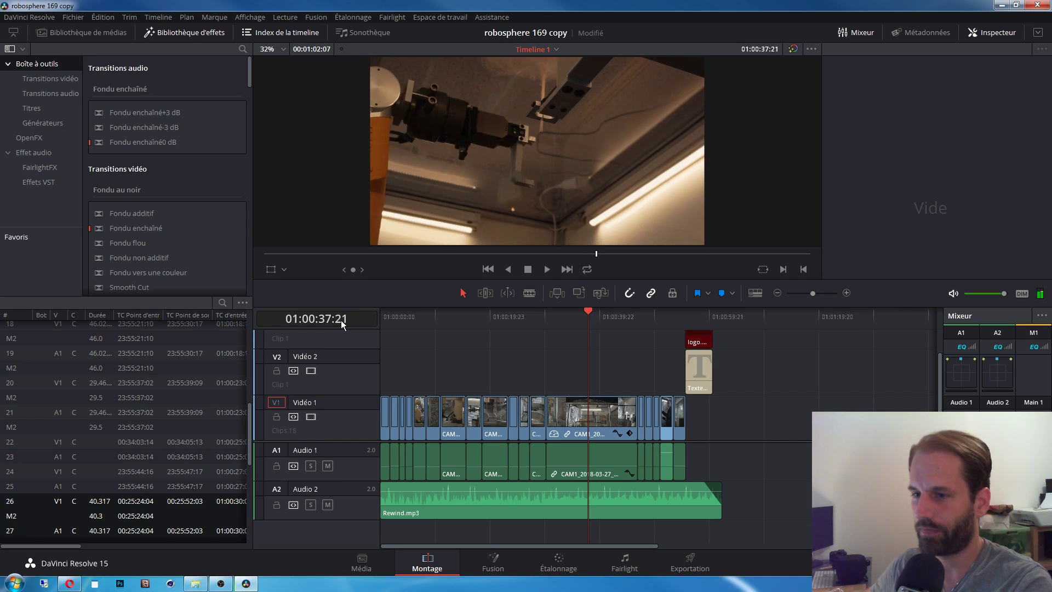
key(Right)
key(Right)
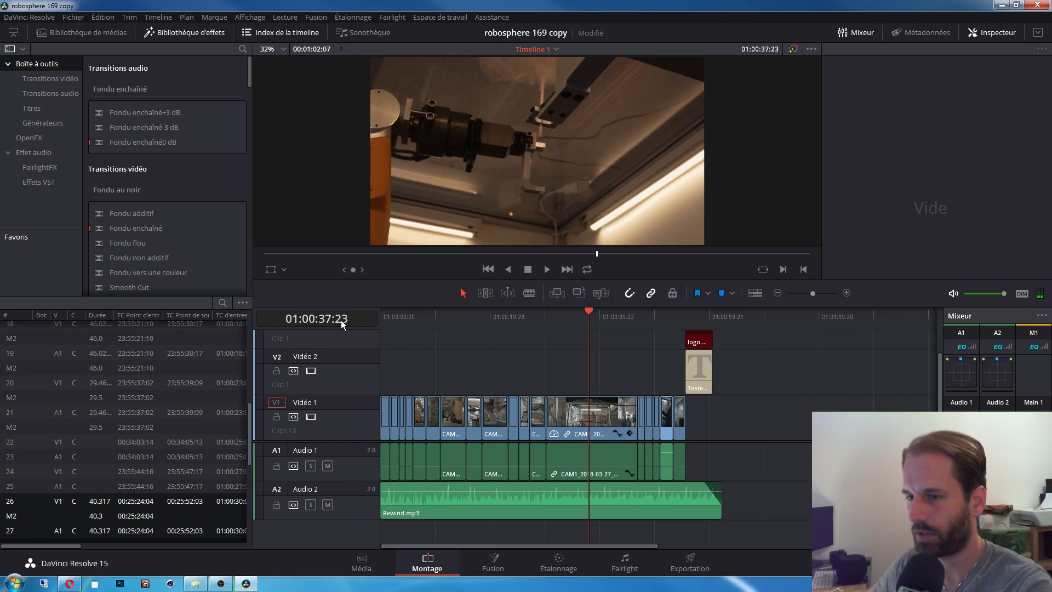
key(Left)
key(Left)
key(Left)
key(Left)
key(Left)
key(Left)
key(Left)
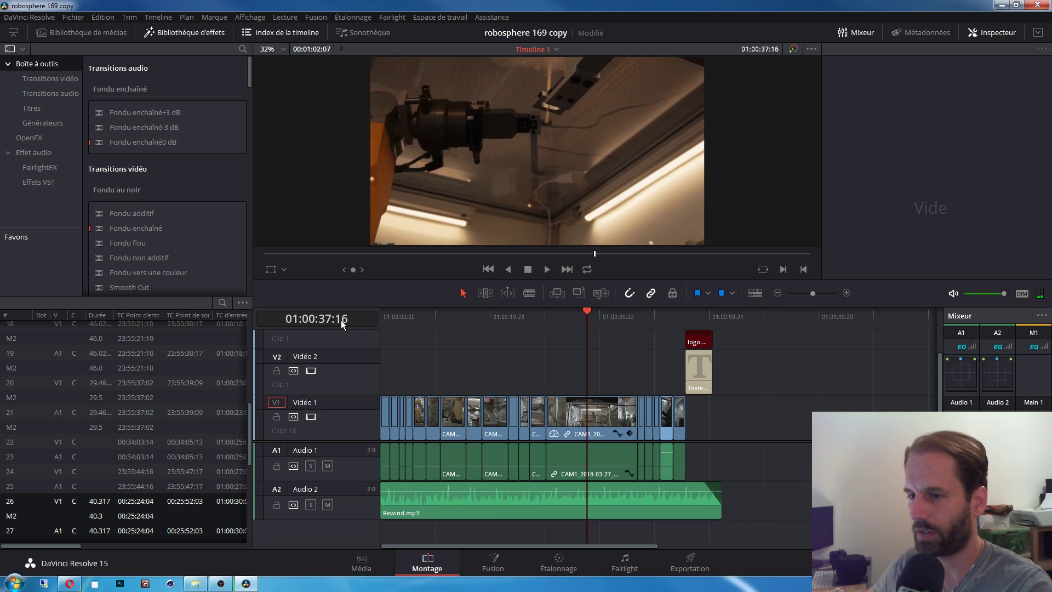
Step: Shuttle through the shots, park just before 01:00:37, and select the long CAM1 clip
key(space)
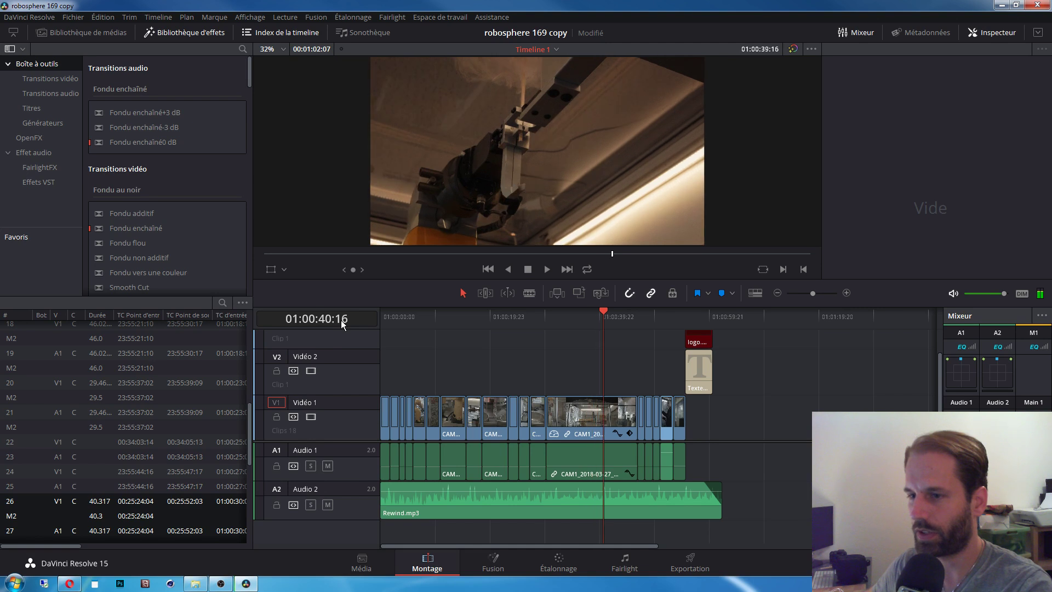
key(j)
key(j)
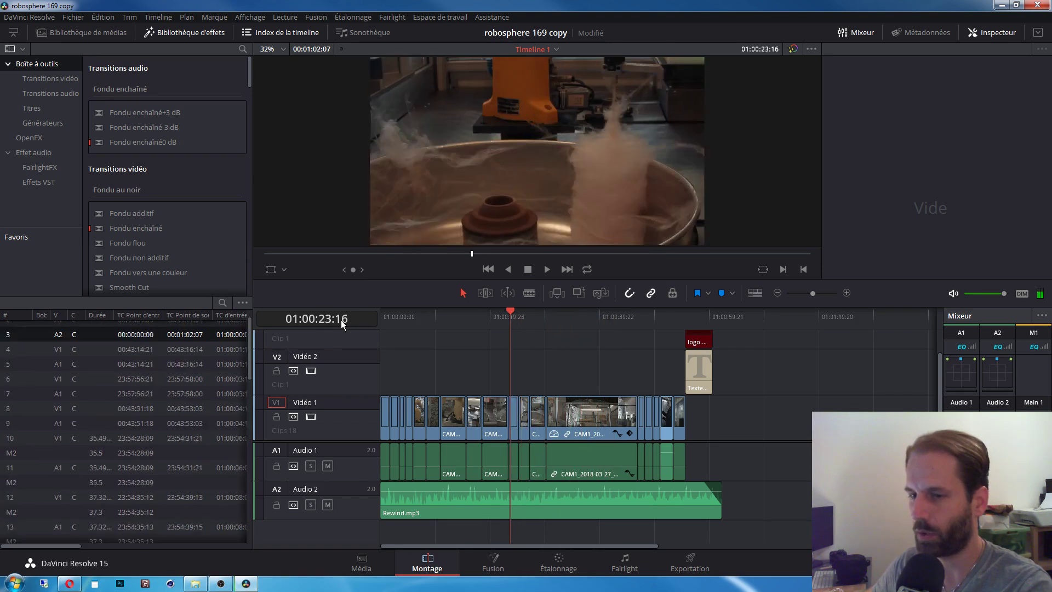
key(k)
key(l)
key(l)
key(l)
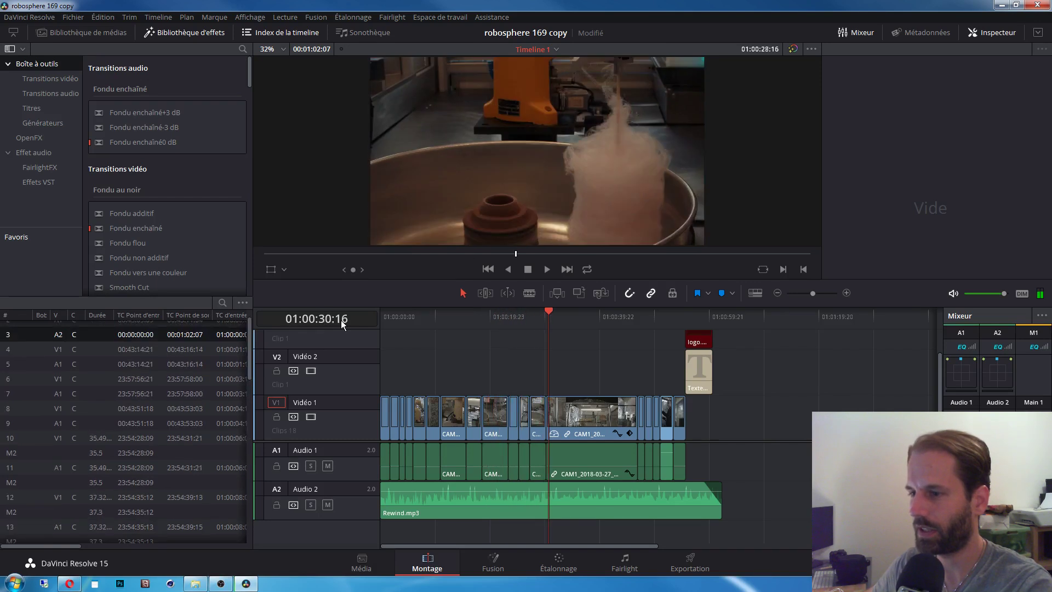
key(k)
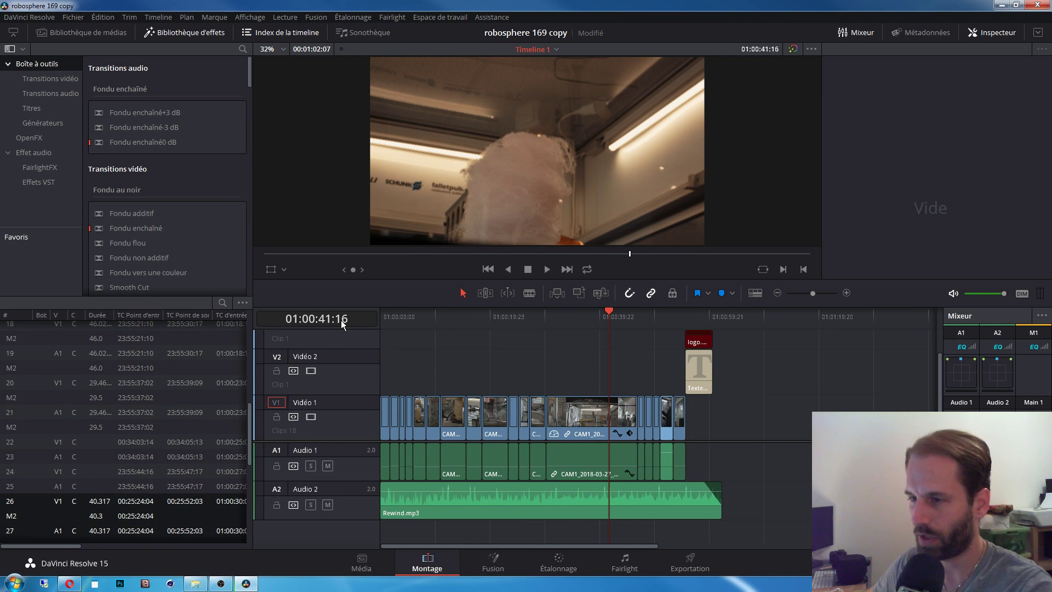
key(j)
key(j)
key(j)
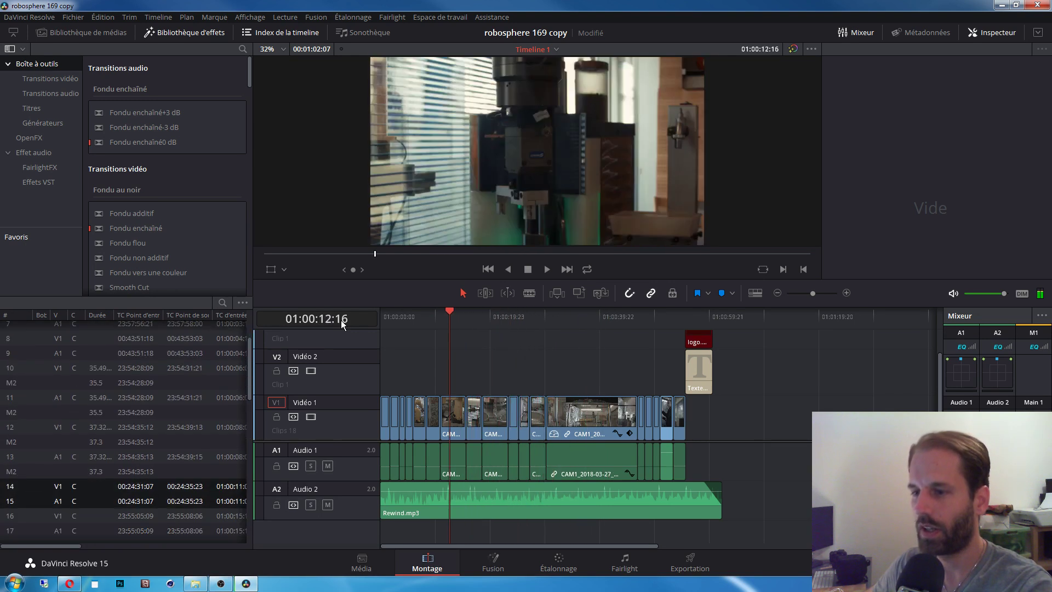
key(l)
key(l)
key(l)
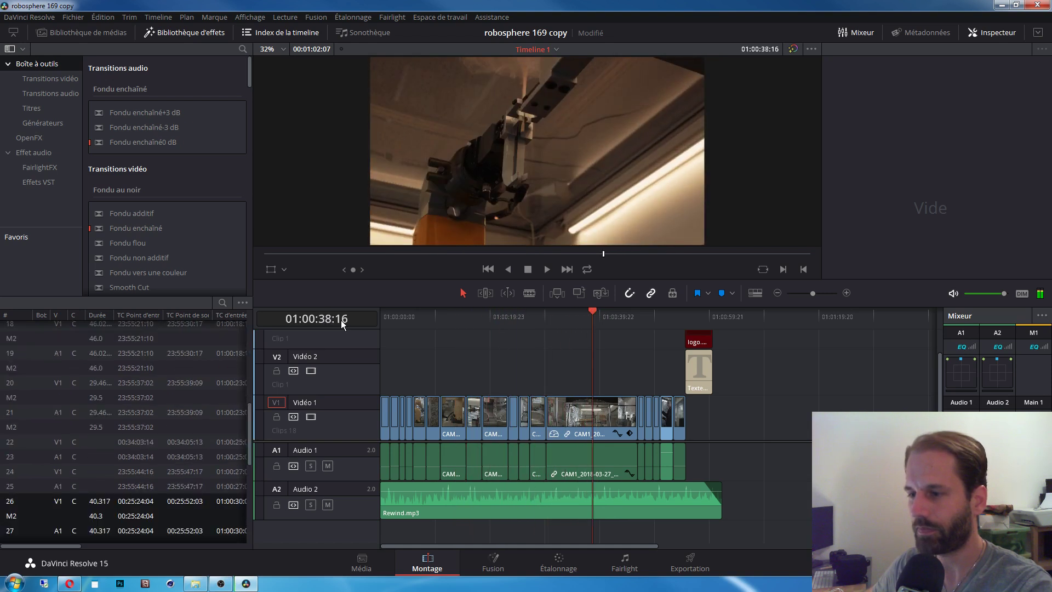
key(Left)
key(Left)
key(Left)
key(Left)
key(Left)
key(Left)
key(Left)
key(Left)
key(Left)
key(Left)
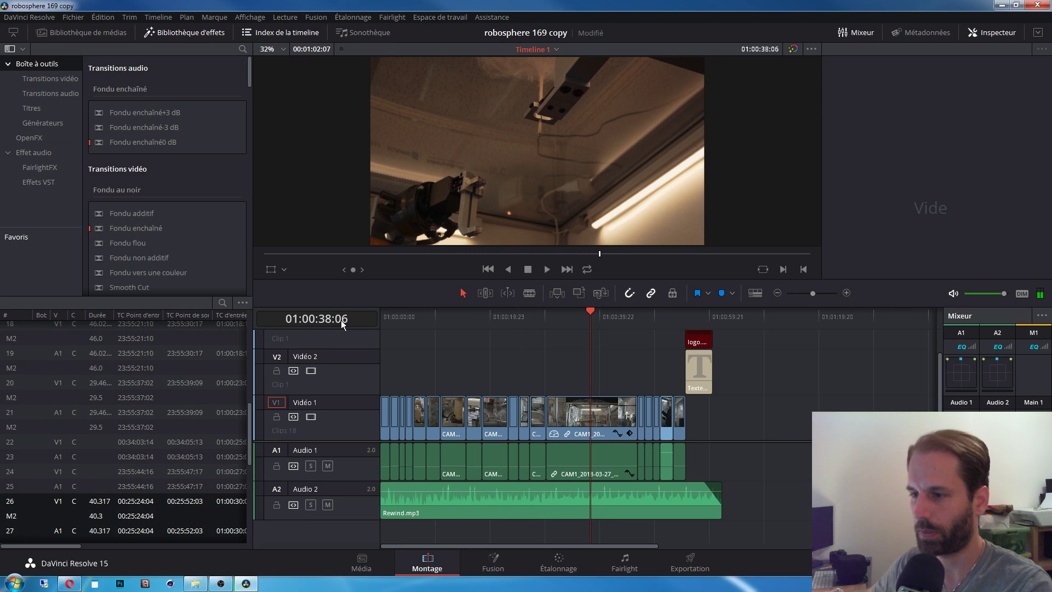
key(Left)
key(Left)
key(Left)
key(Left)
key(Left)
key(Left)
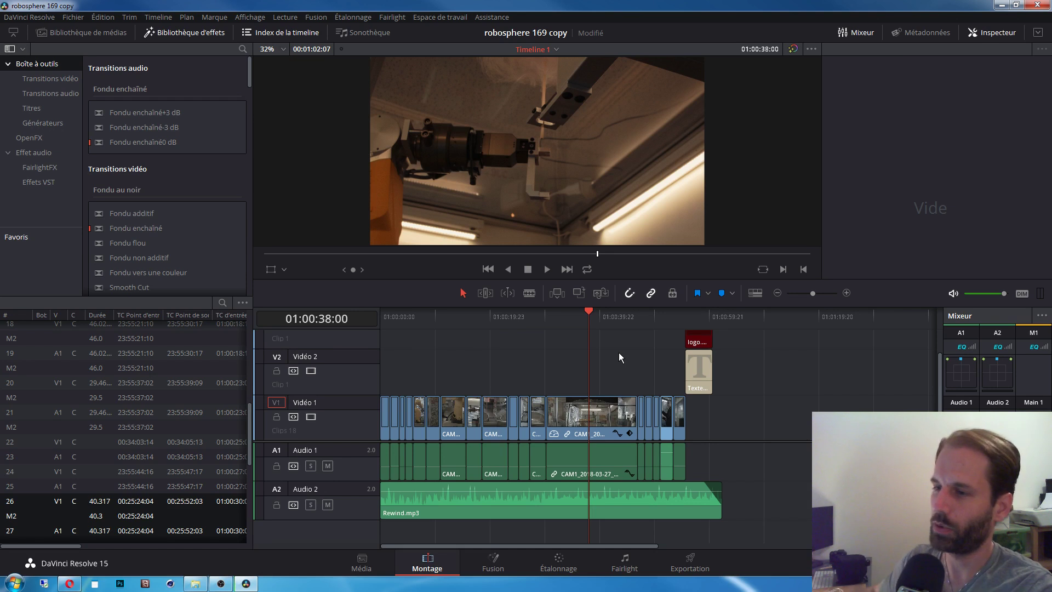
drag(599, 312, 581, 346)
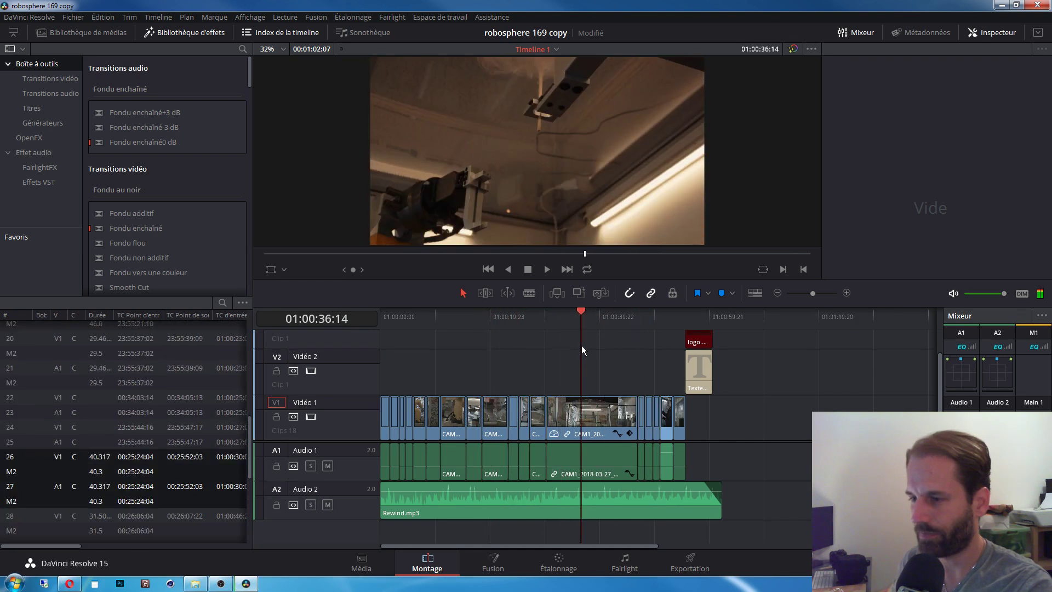
click(605, 418)
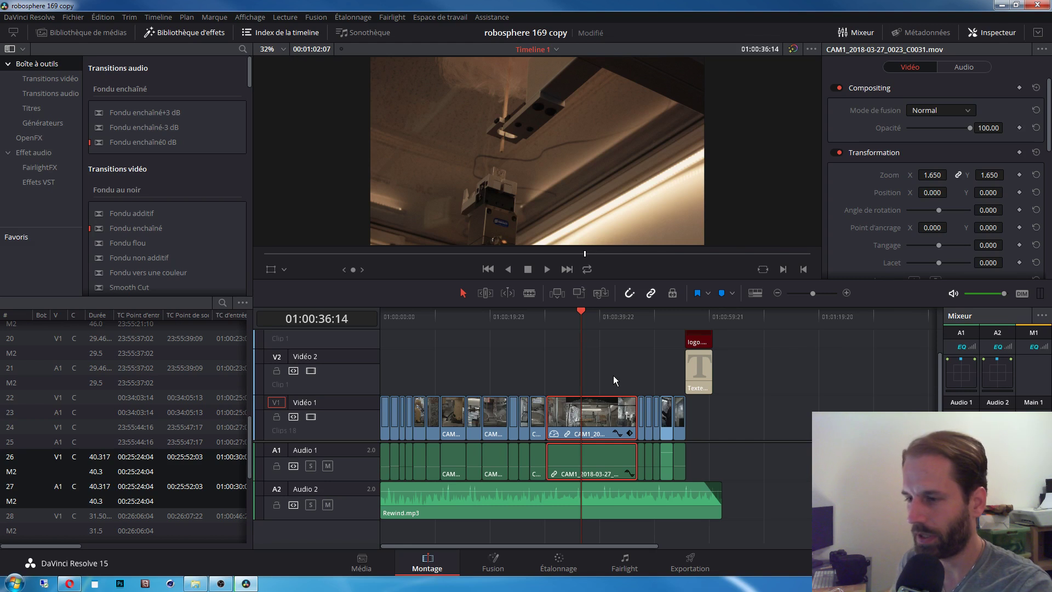
Step: Split the CAM1 clip twice with Ctrl+B and select the short middle piece
key(ctrl+b)
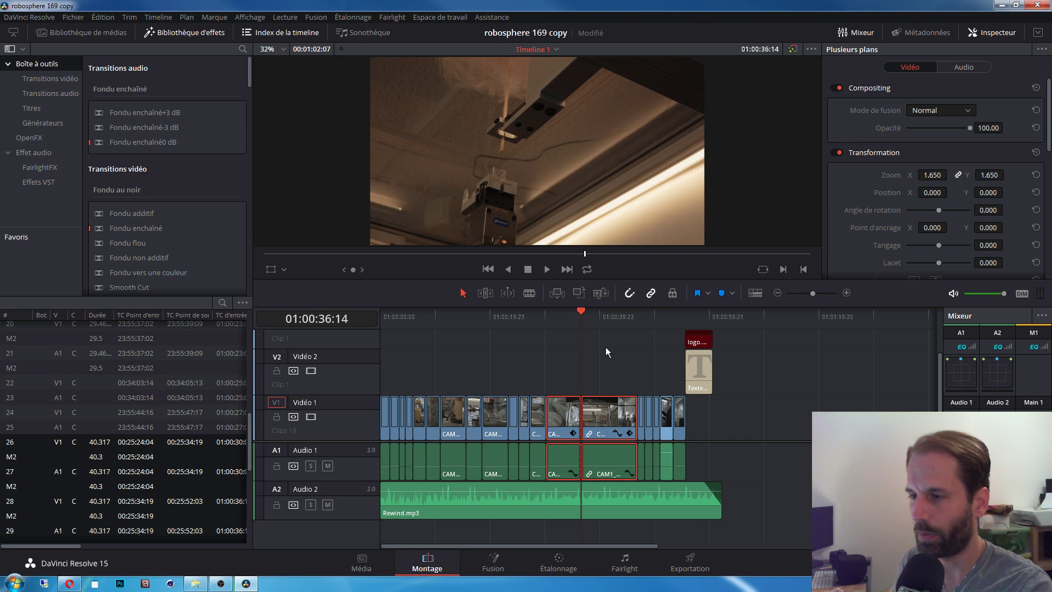
key(space)
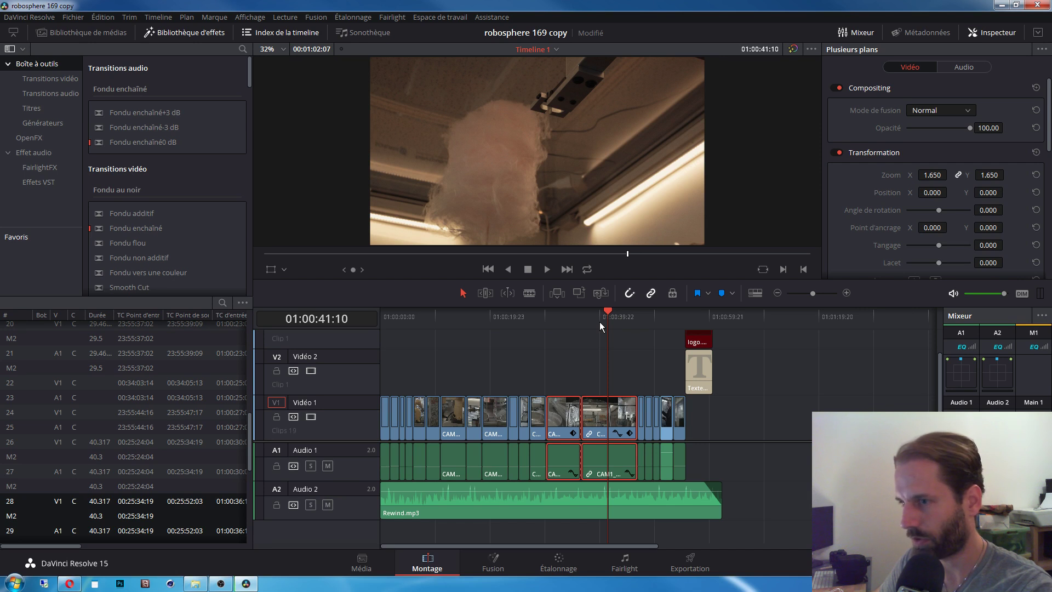
key(ctrl+b)
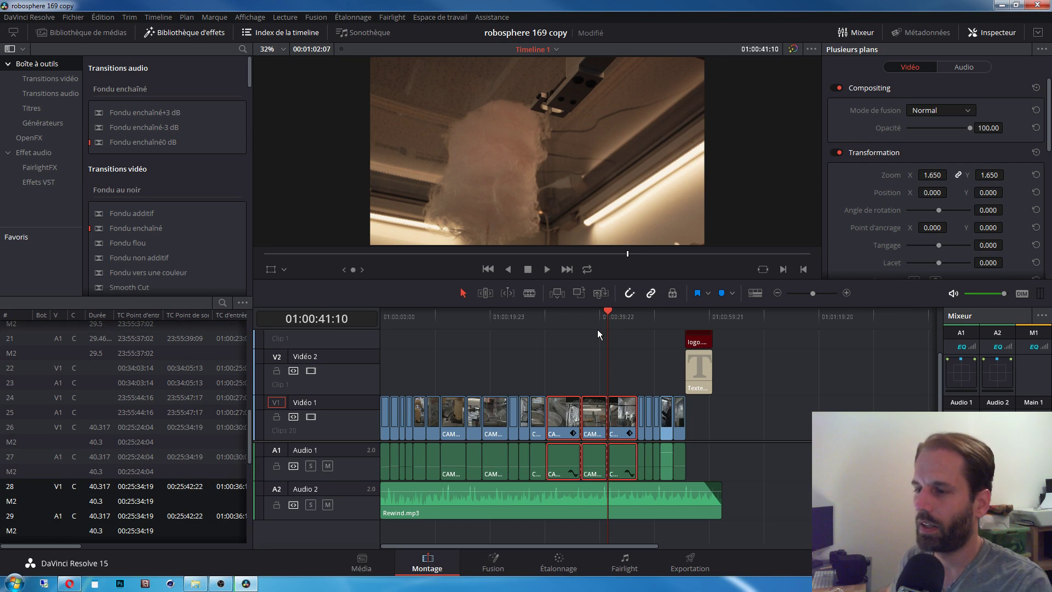
click(597, 329)
drag(584, 337, 595, 370)
click(604, 425)
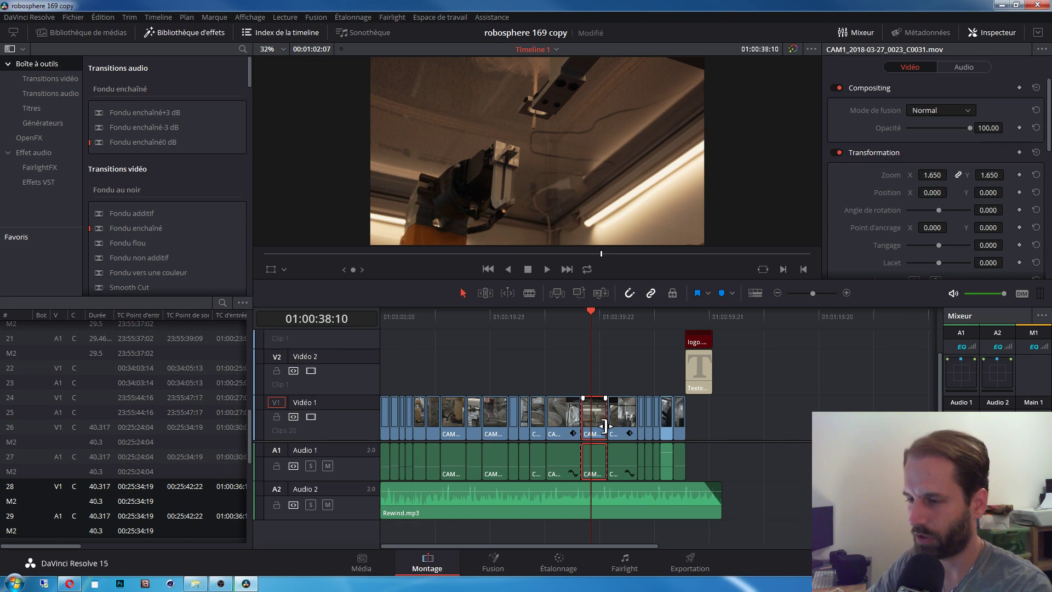
Step: Delete the middle CAM1 piece, extend the preceding clip partly into the gap, and review the cut
key(BackSpace)
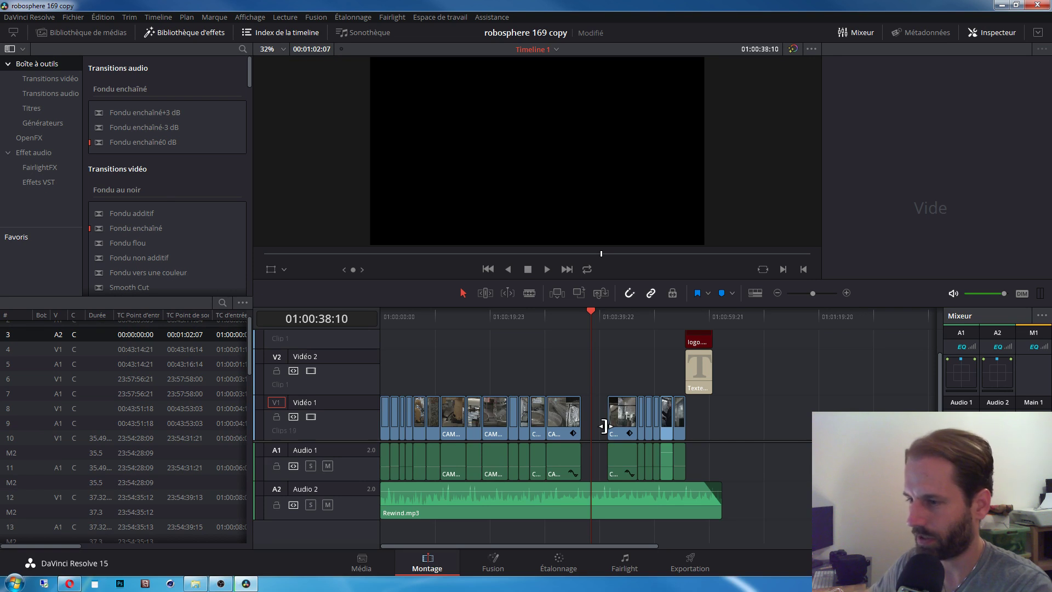
drag(680, 420, 596, 428)
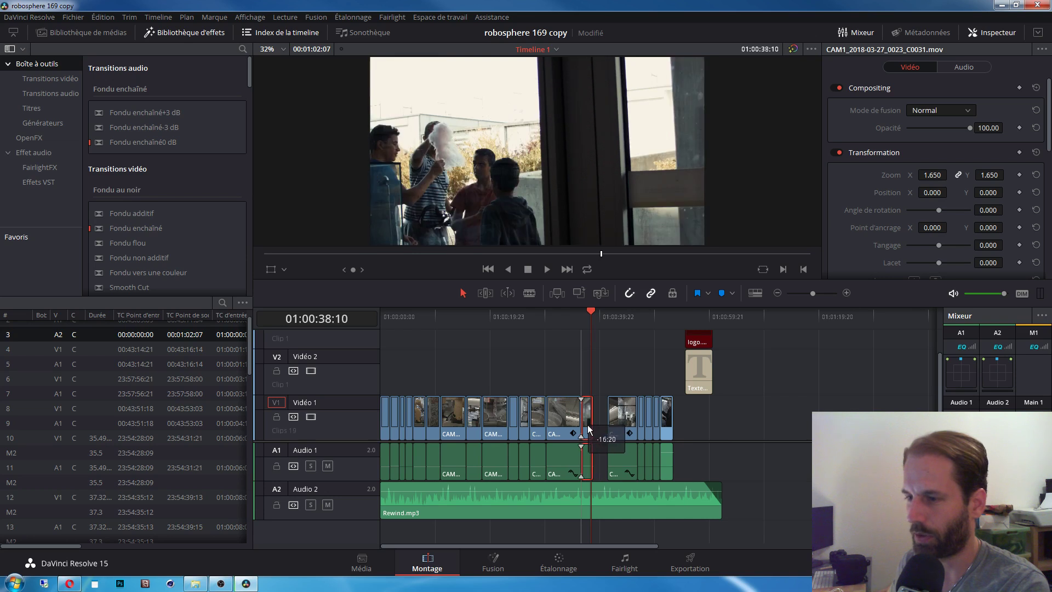
click(556, 366)
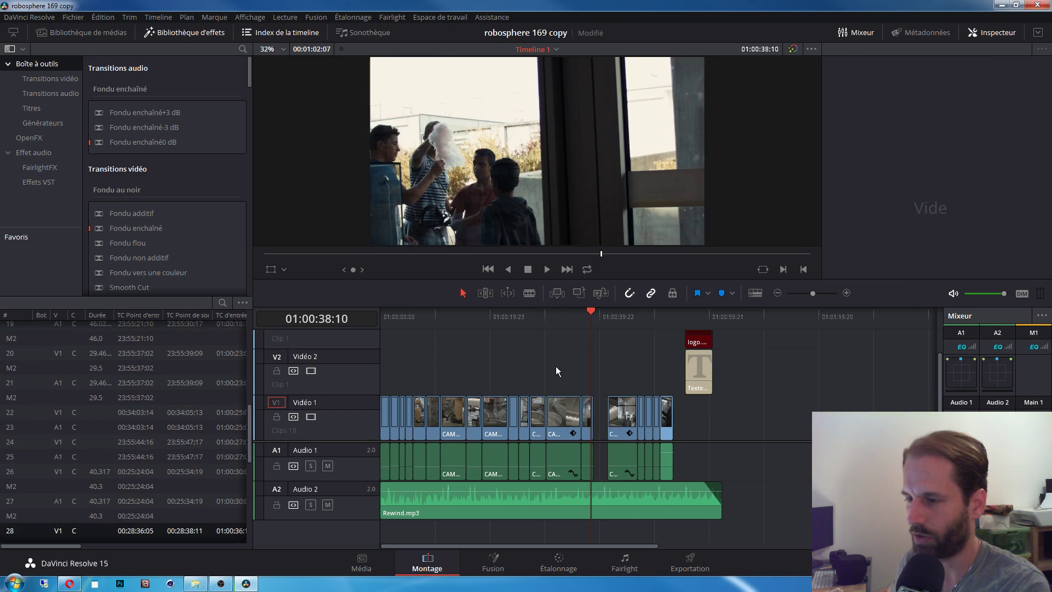
click(559, 313)
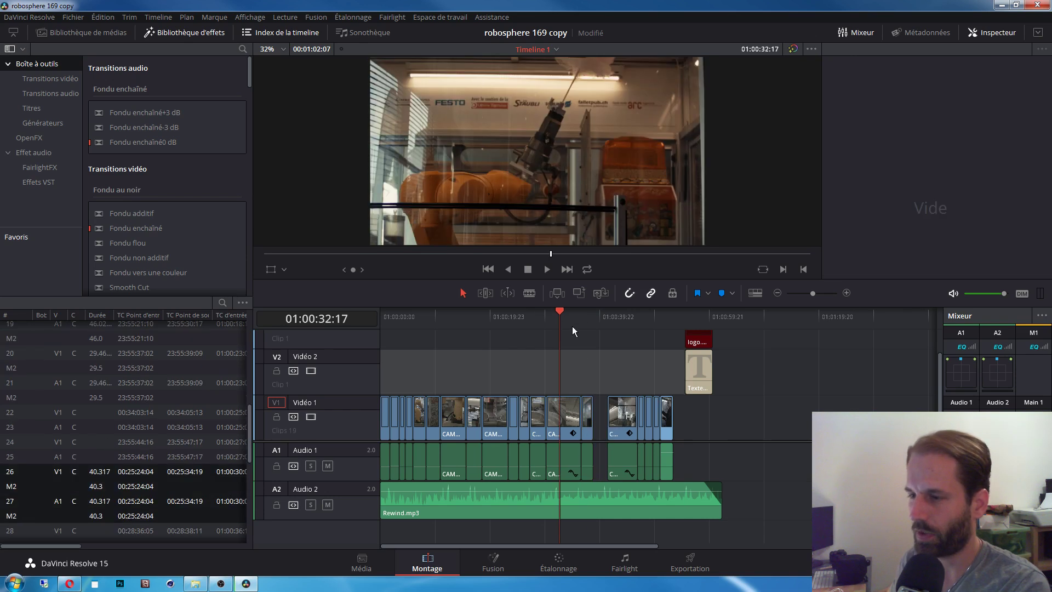
drag(559, 317, 465, 324)
click(593, 318)
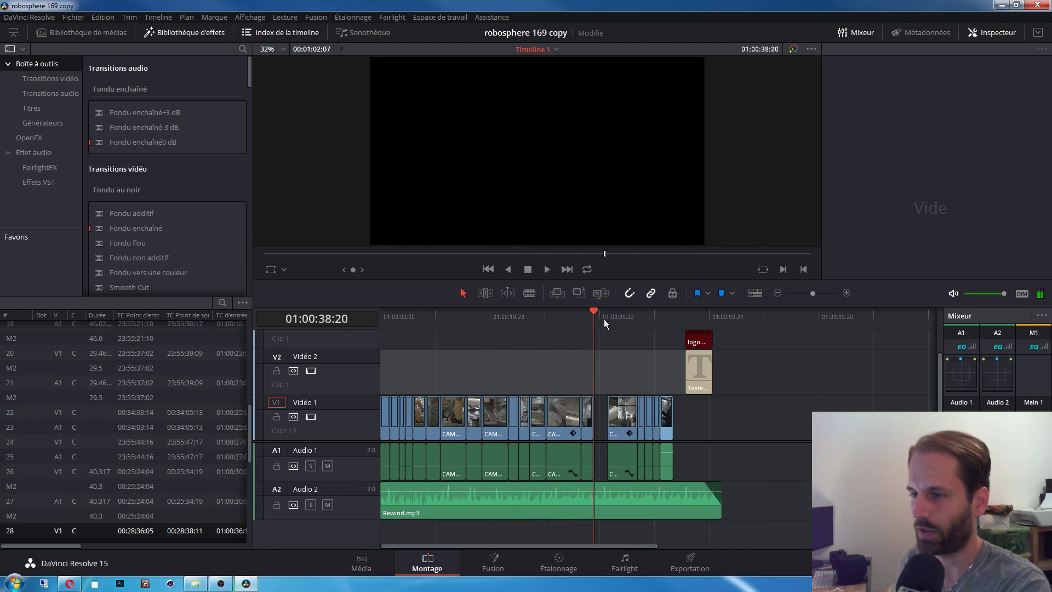
Step: Box-select the Vidéo 1 and Audio 1 clips, review the earlier shots, and zoom in on the gap
drag(557, 372, 697, 464)
click(763, 432)
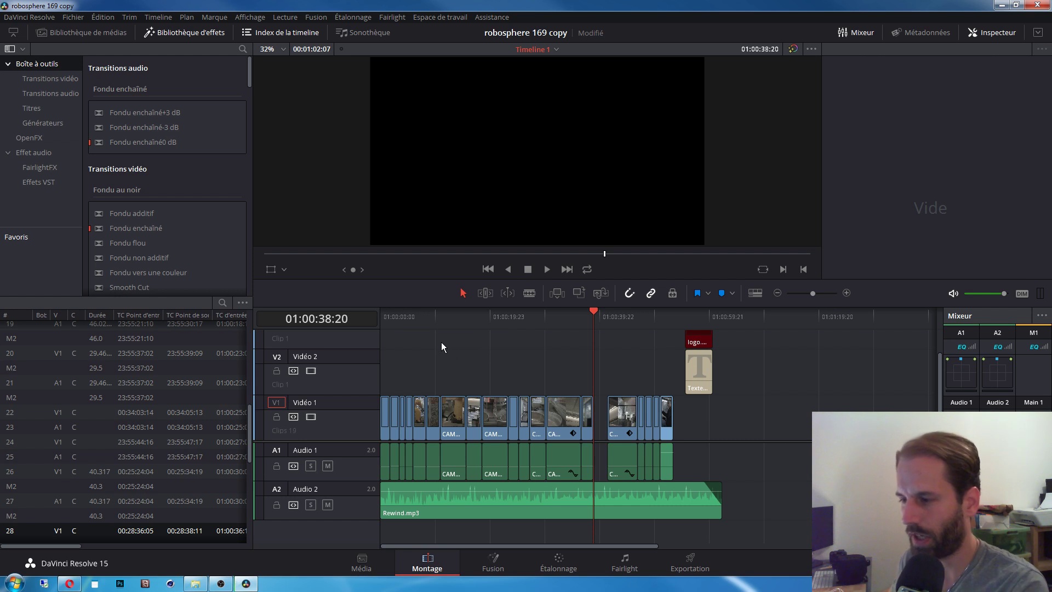
drag(442, 342, 716, 464)
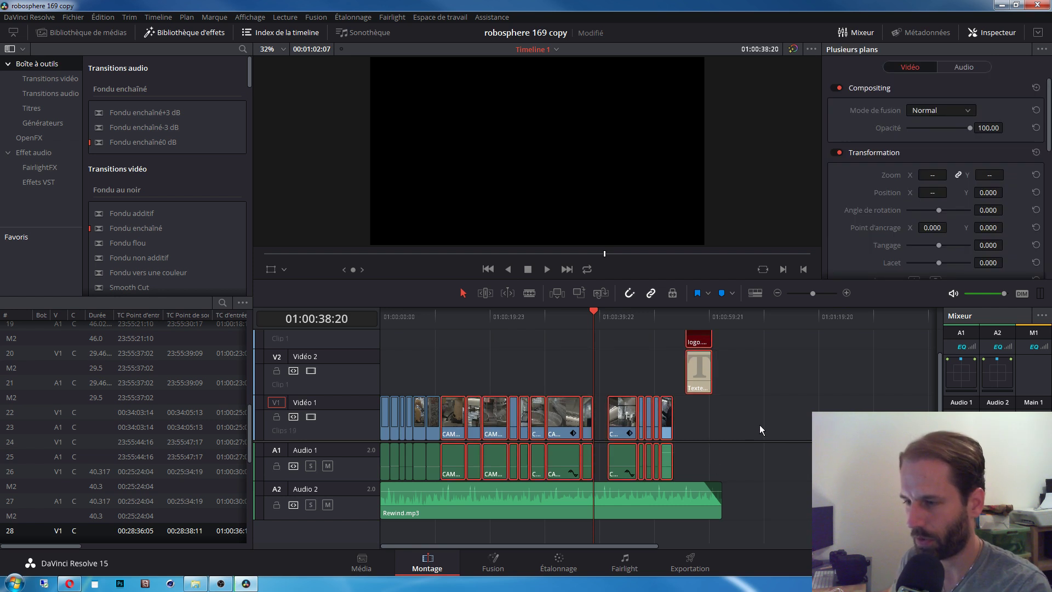
click(759, 424)
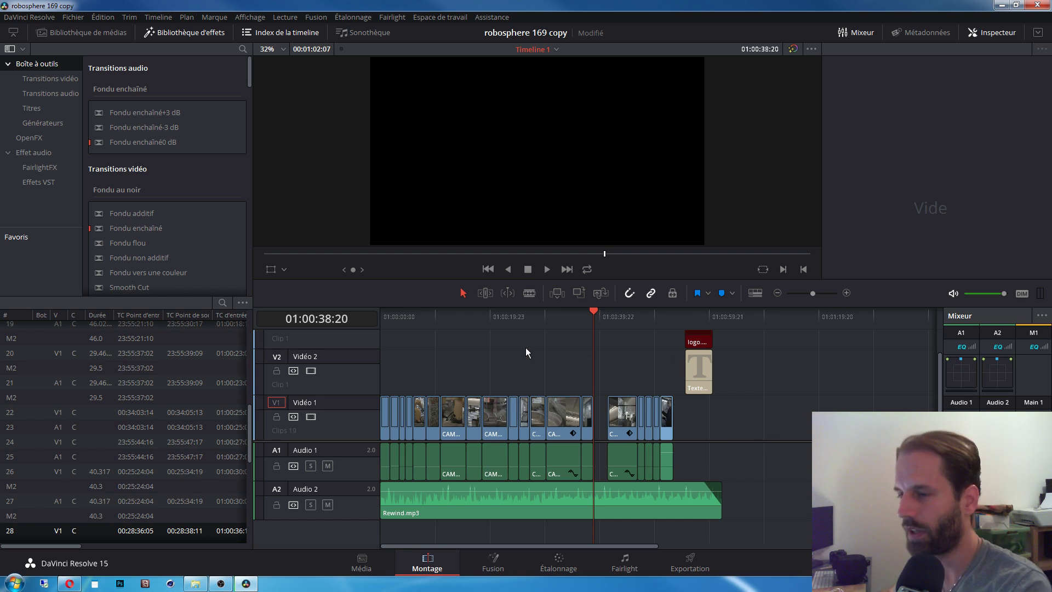
drag(494, 315, 546, 328)
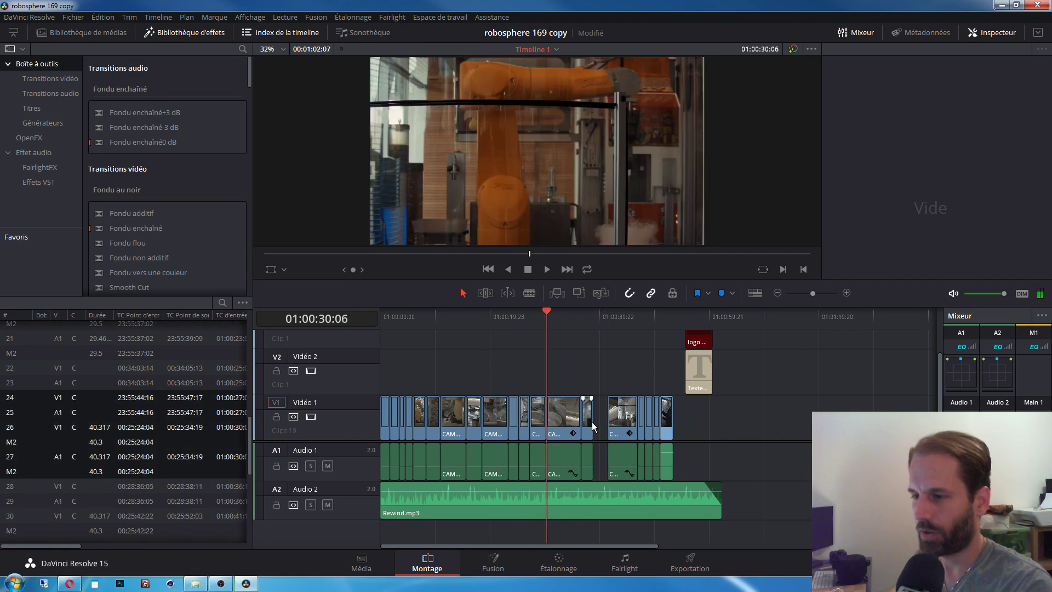
click(594, 316)
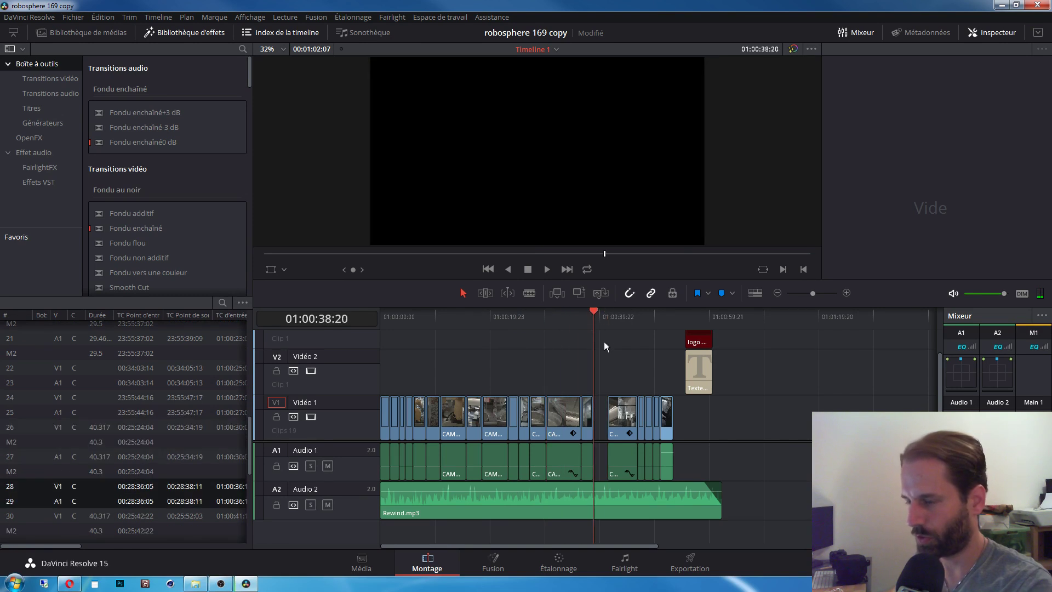
key(ctrl+equal)
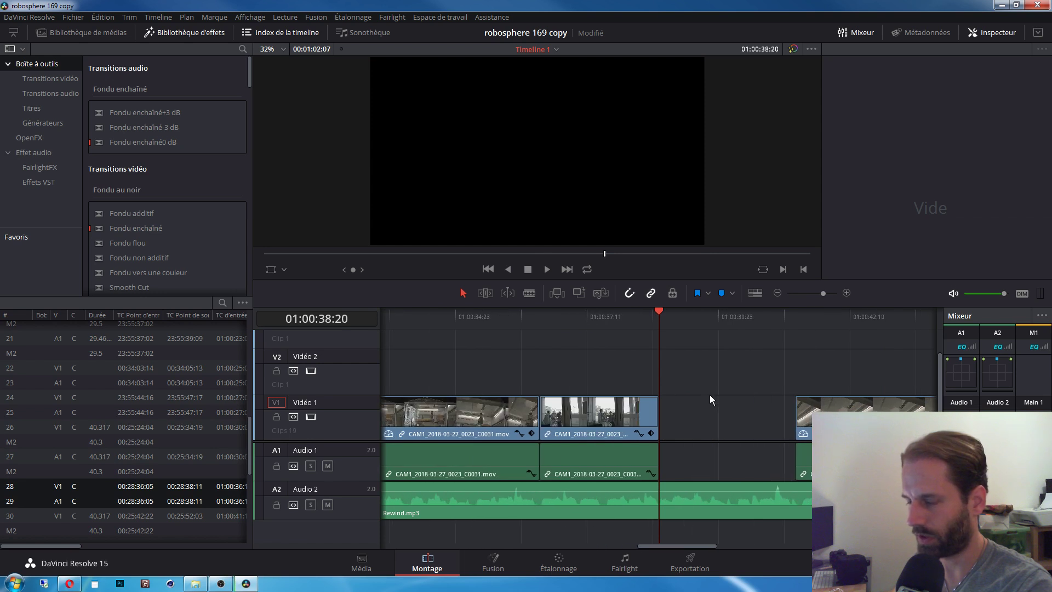
Step: Lengthen the CAM1 clip toward the gap and reposition the CAM1_2018-03-27_0023_C0031 clip pair
click(630, 315)
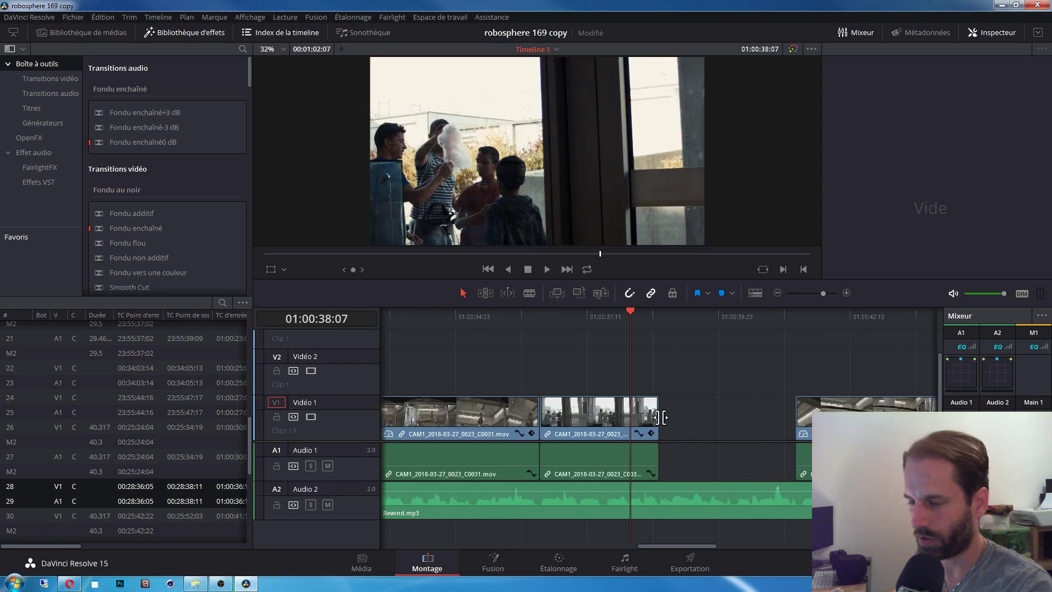
drag(660, 417, 699, 419)
drag(633, 326, 562, 335)
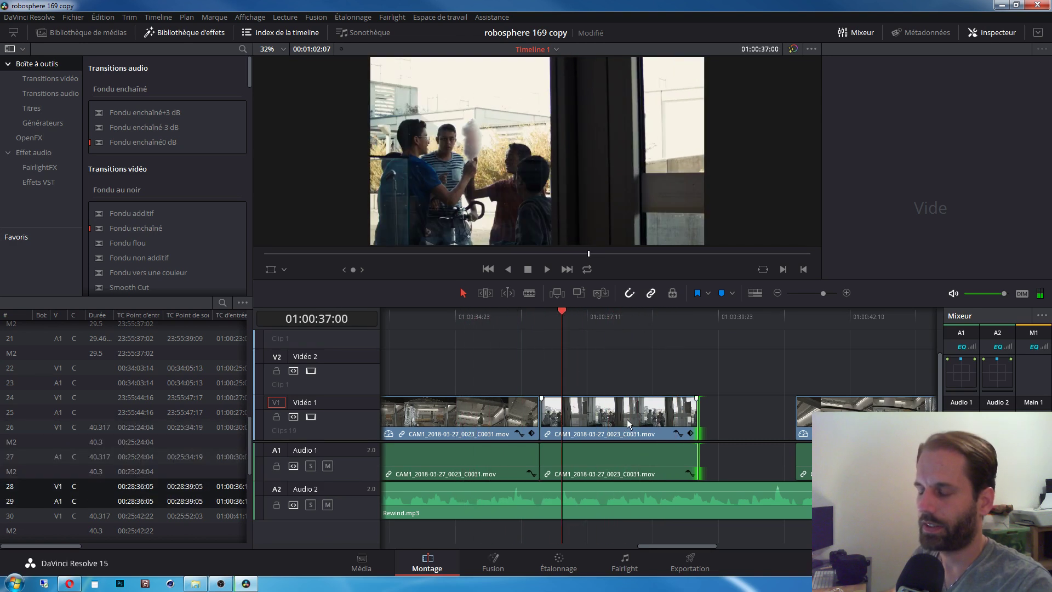
drag(630, 421, 597, 422)
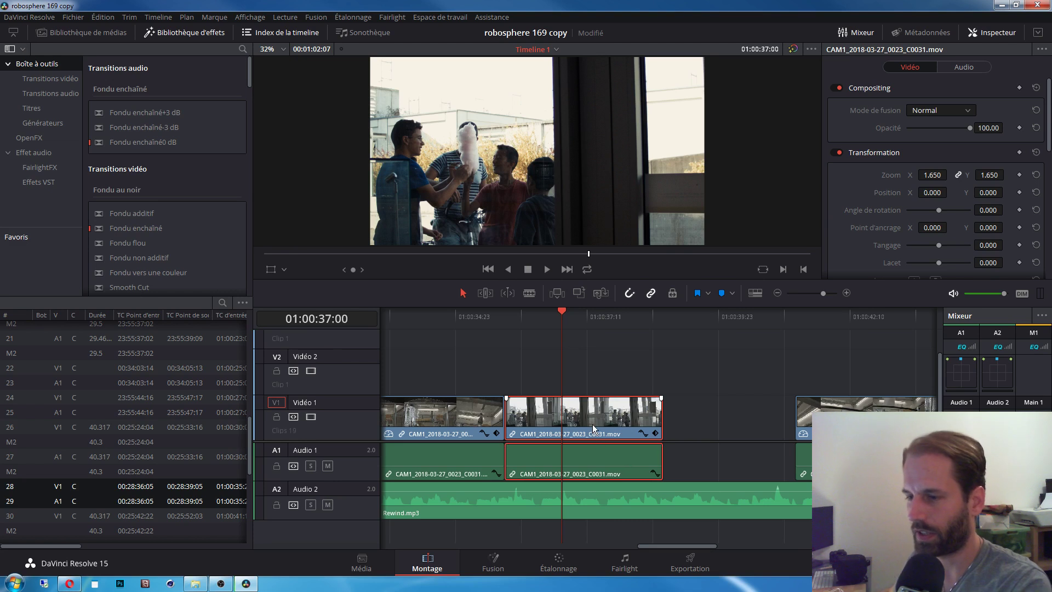
drag(593, 424, 632, 426)
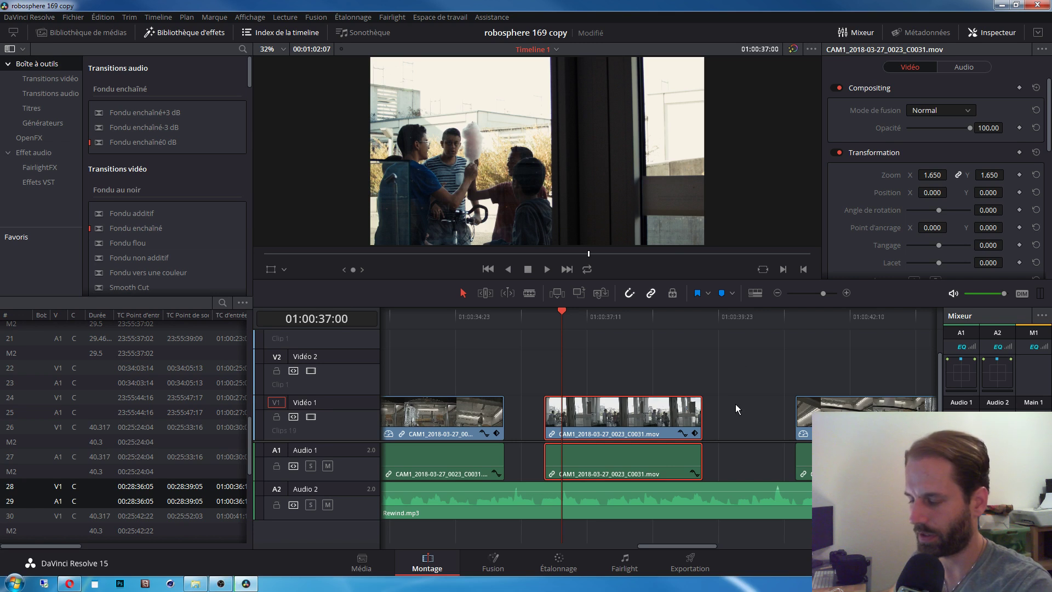
Step: Delete the short clip and the CAM1 clip to its left
scroll(735, 401, down, 5)
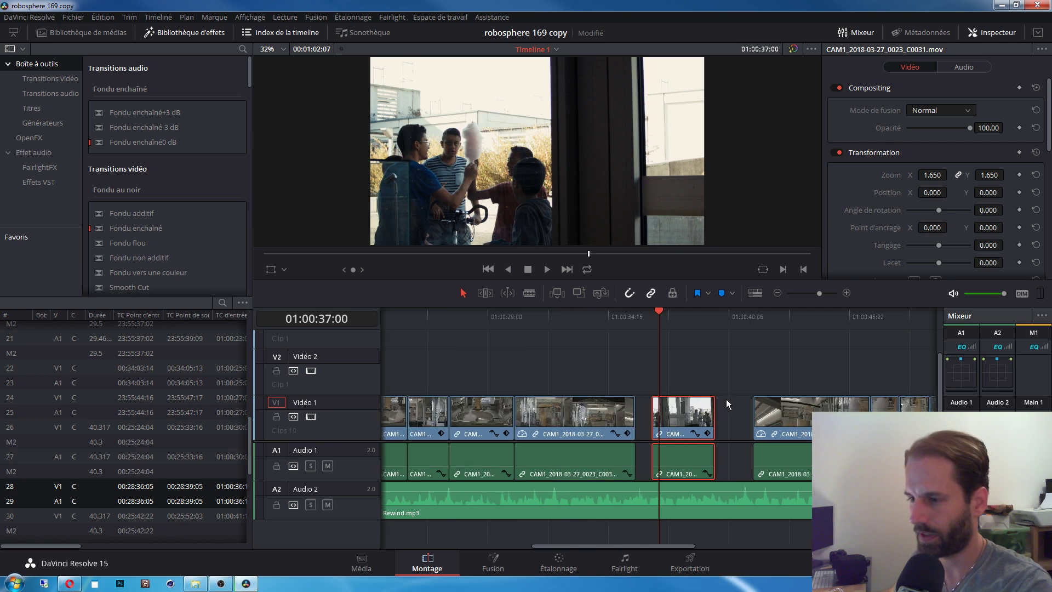
scroll(725, 399, up, 1)
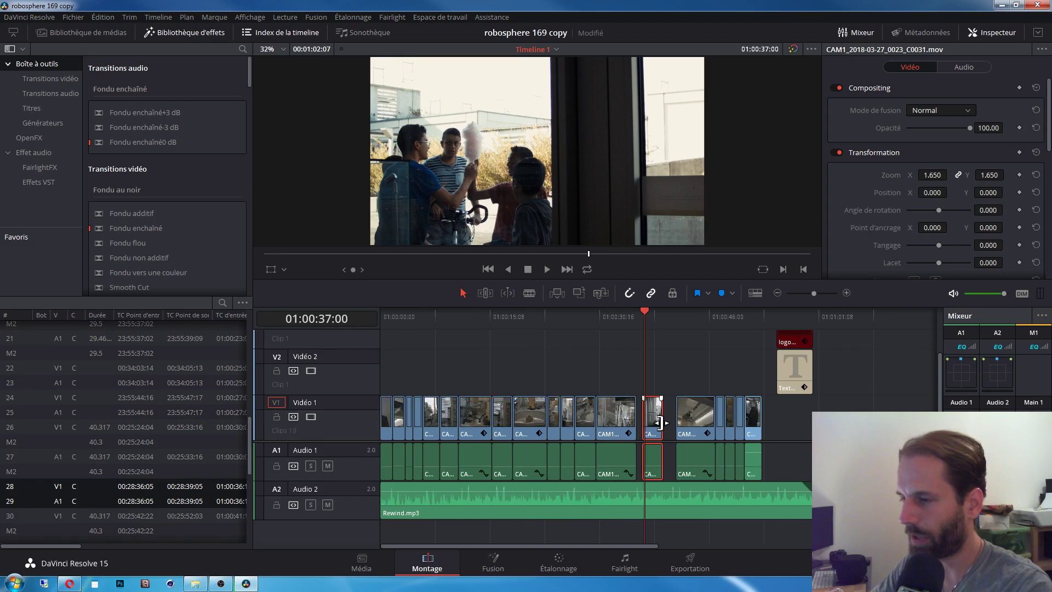
key(BackSpace)
click(608, 411)
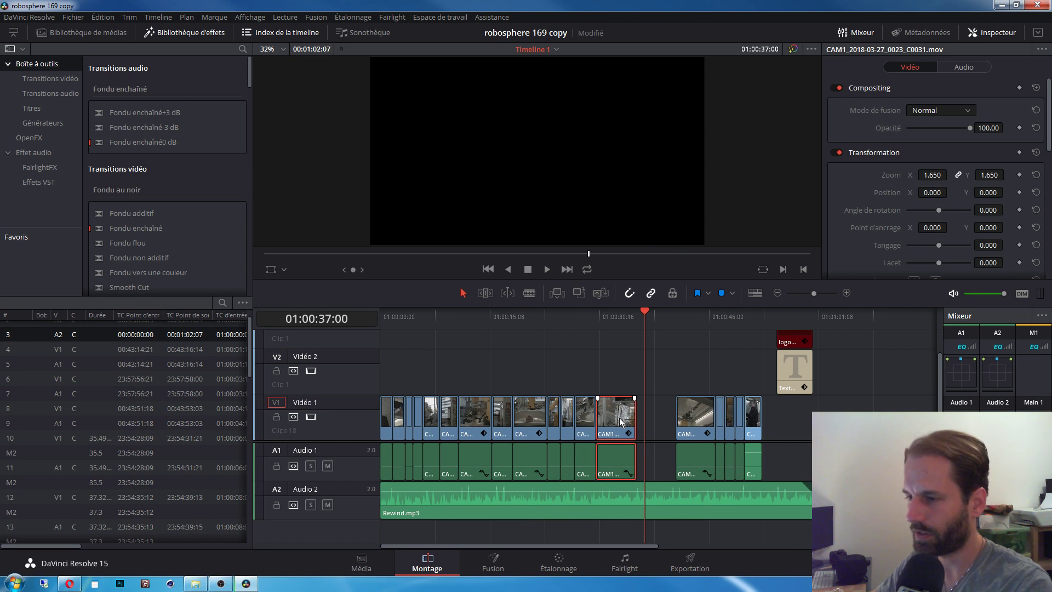
key(BackSpace)
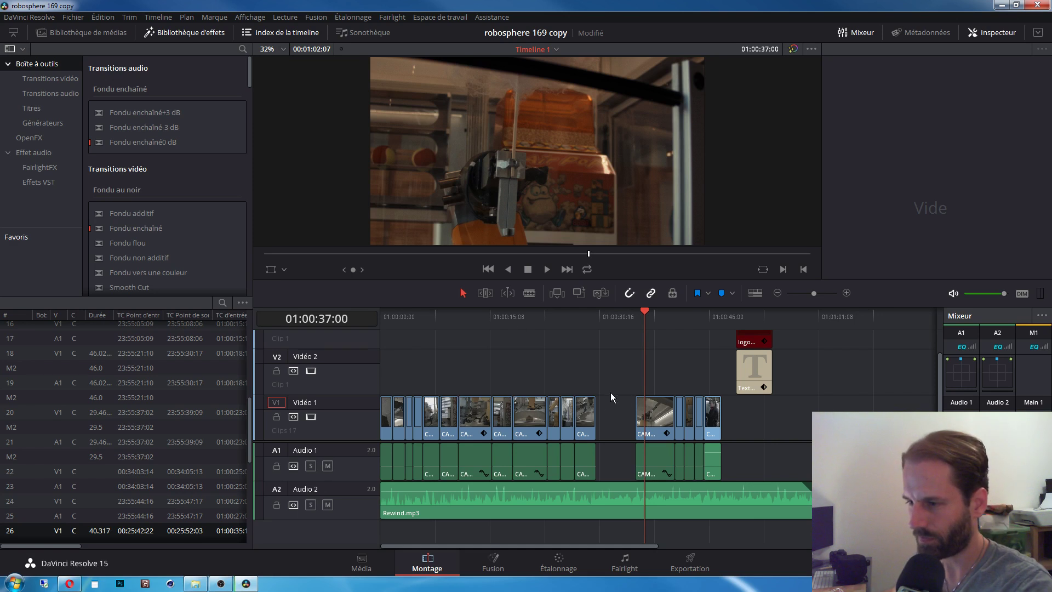
Step: Slide the later clips and Vidéo 2 title left to close the gap, then dismiss the update dialog
drag(629, 350, 778, 428)
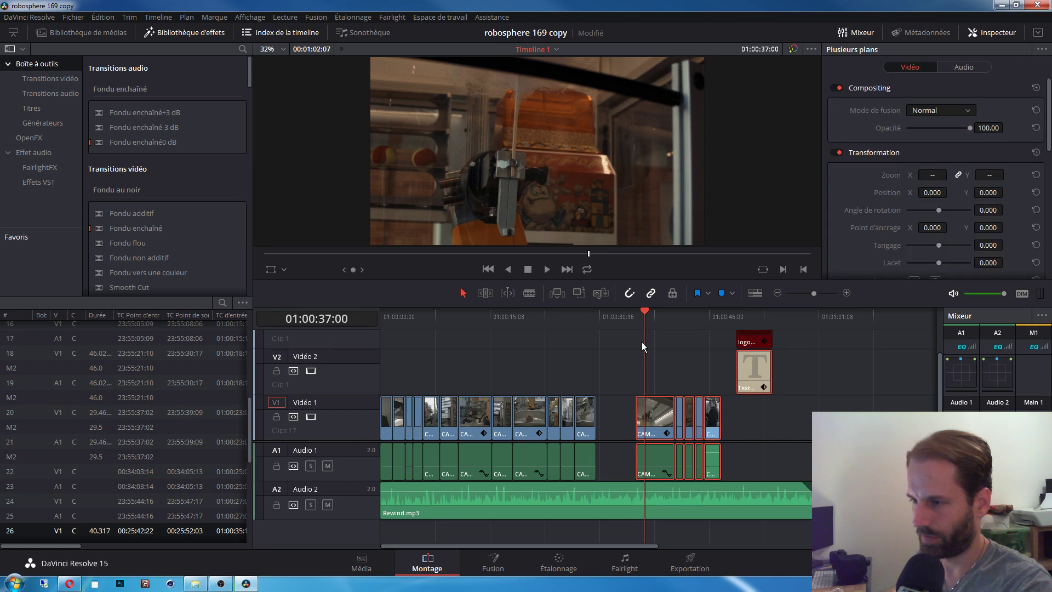
drag(624, 333, 753, 425)
drag(654, 422, 614, 422)
drag(548, 324, 486, 323)
click(547, 370)
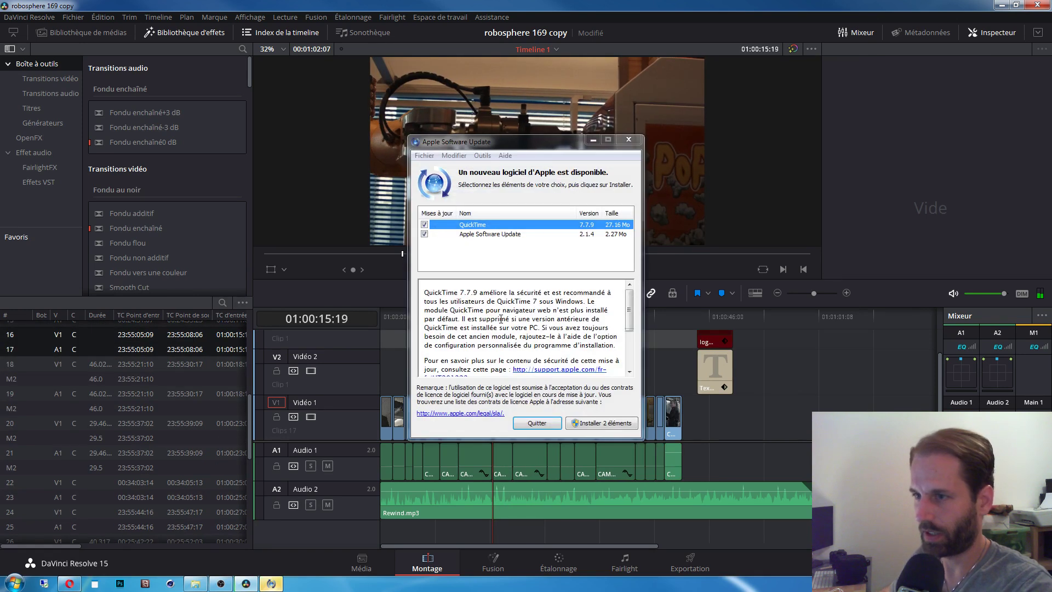
click(628, 140)
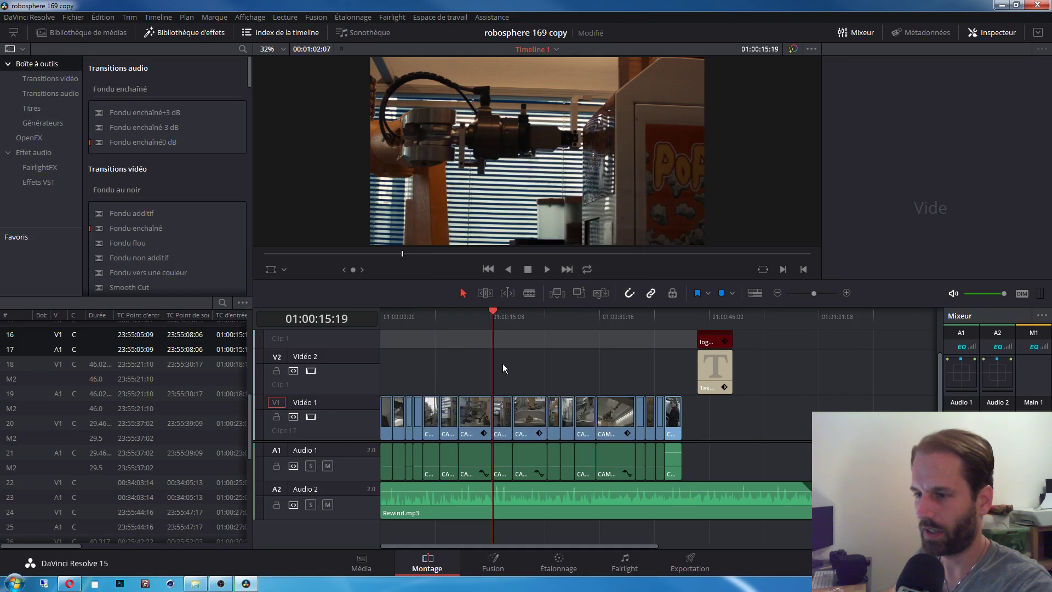
Step: Play the edit from 01:00:15:16 to find the cut point at 01:00:20:21
click(488, 315)
key(space)
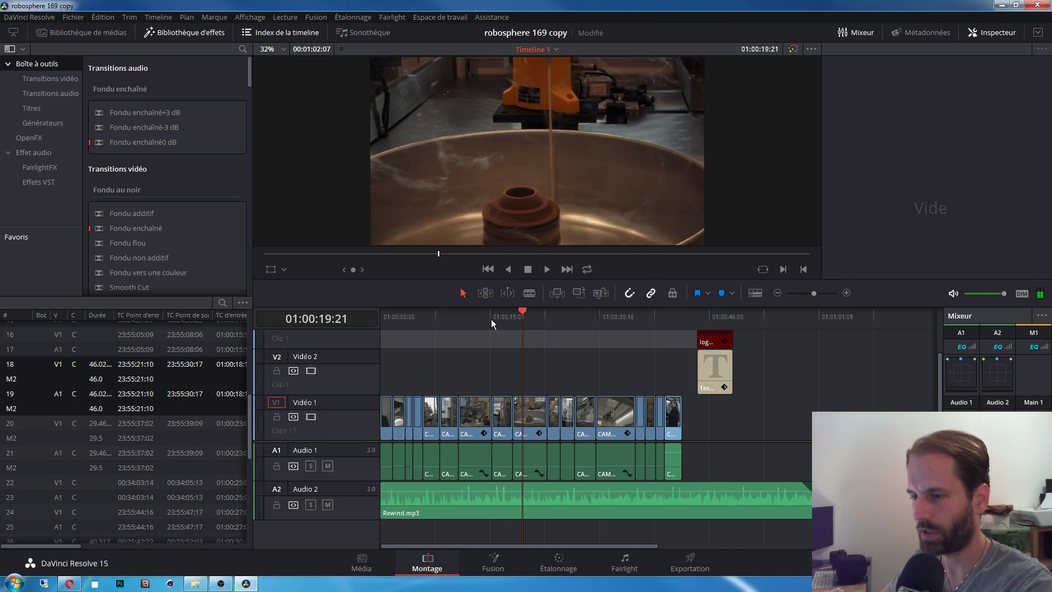
key(j)
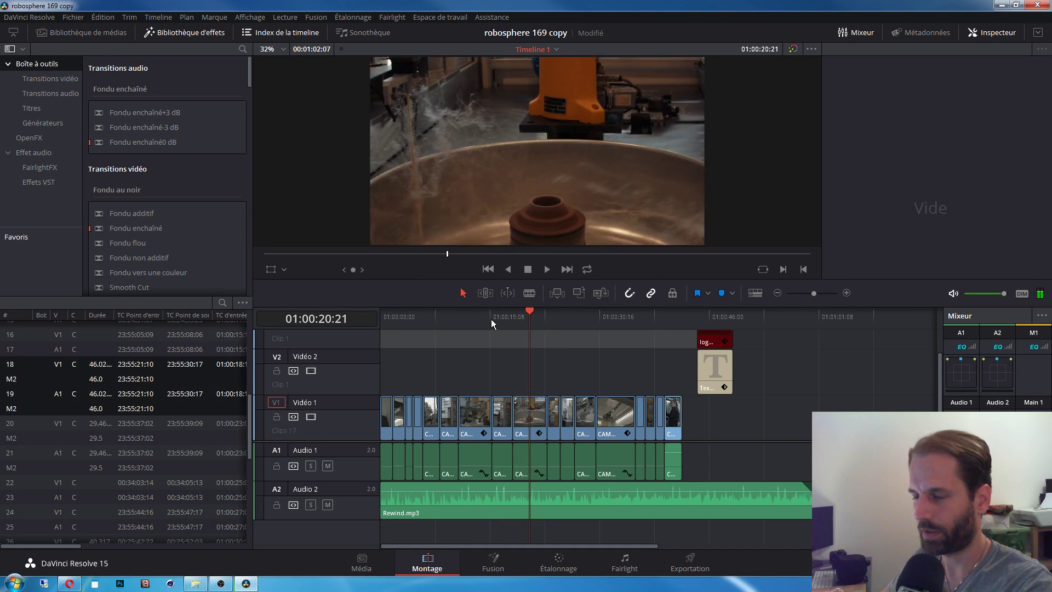
Step: Split the V1 clip at 01:00:20:21 and ripple-delete its tail, then return the playhead to 01:00:15:16
click(540, 421)
key(ctrl+b)
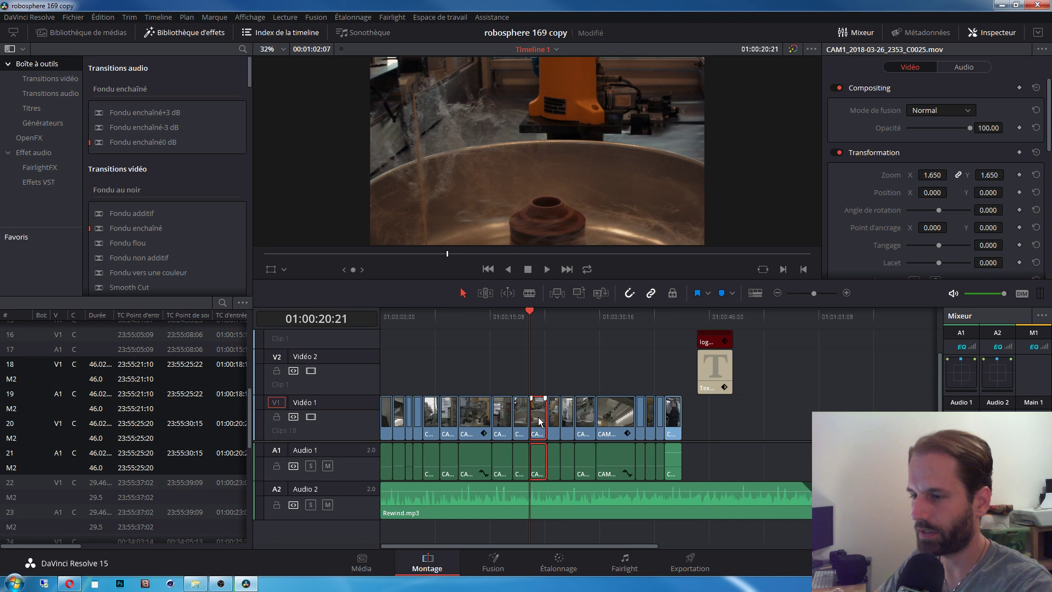
key(Delete)
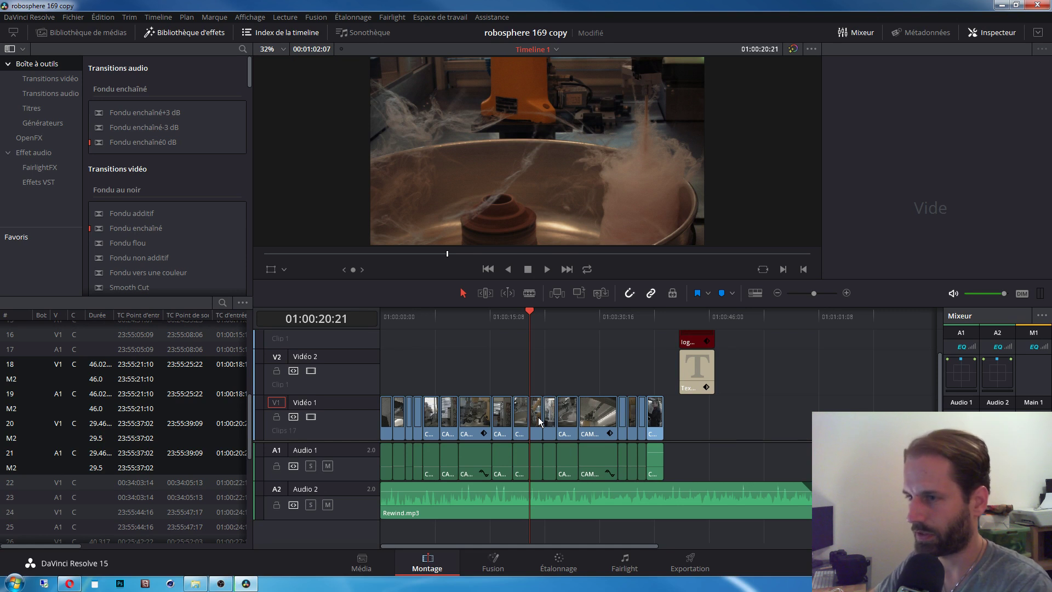
click(512, 314)
click(492, 317)
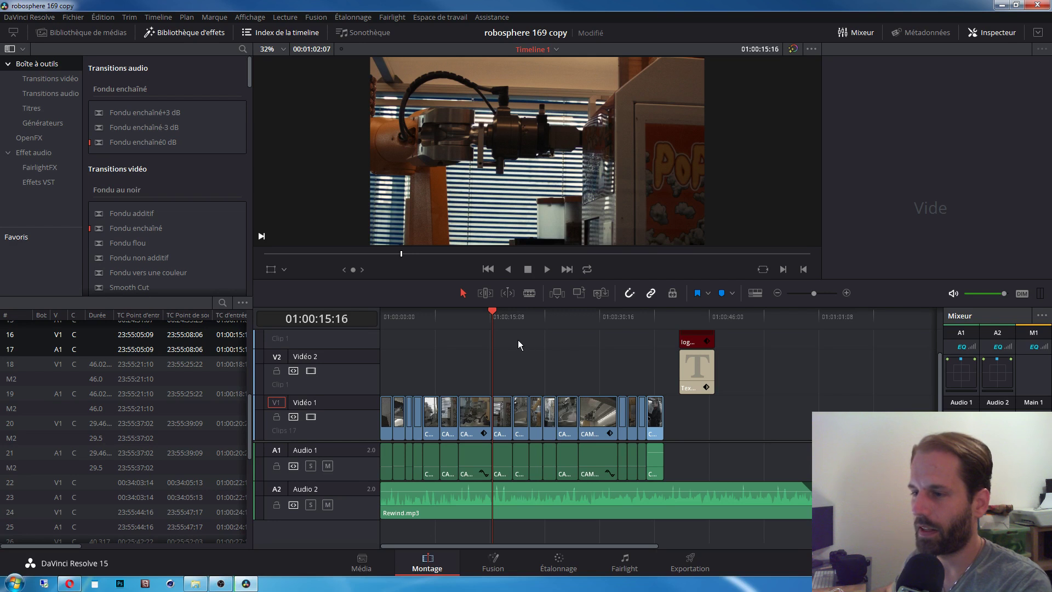
Step: Shift the later clips and title right twice, ripple-deleting the resulting gaps each time
drag(518, 339, 738, 448)
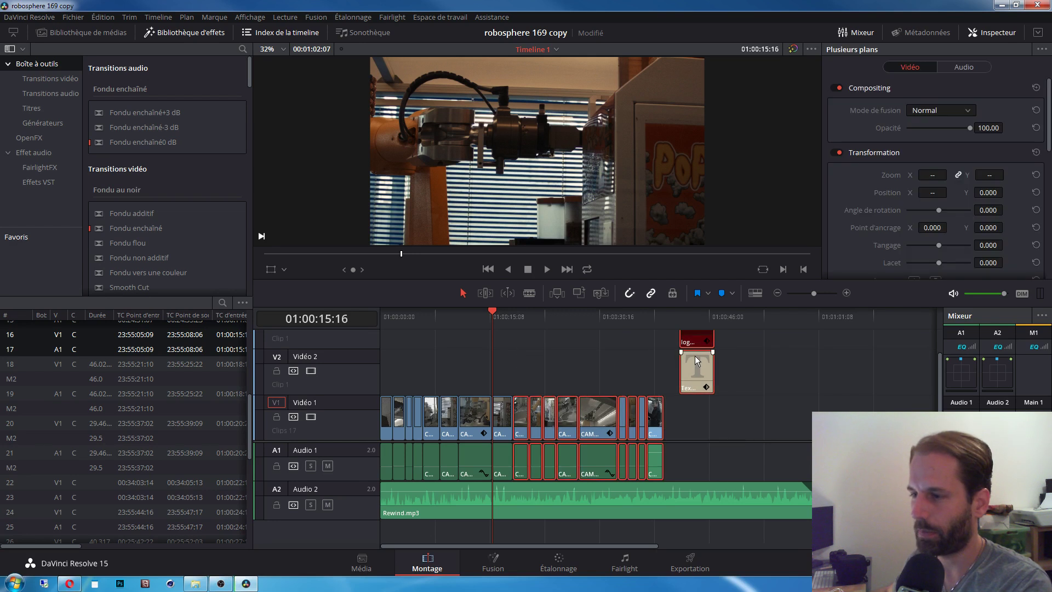
drag(701, 373, 766, 373)
click(626, 368)
click(553, 433)
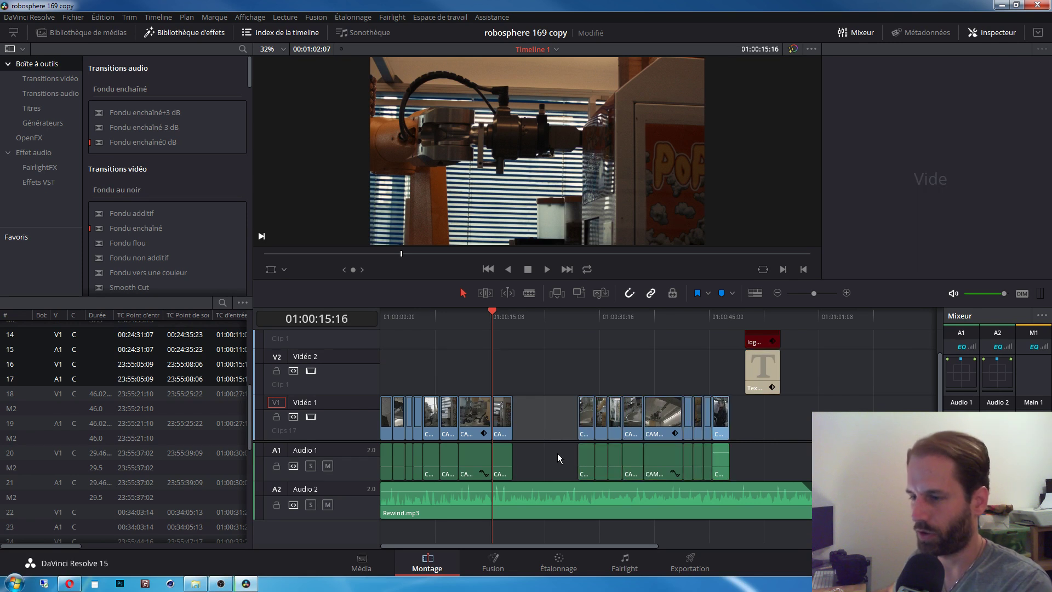
key(Delete)
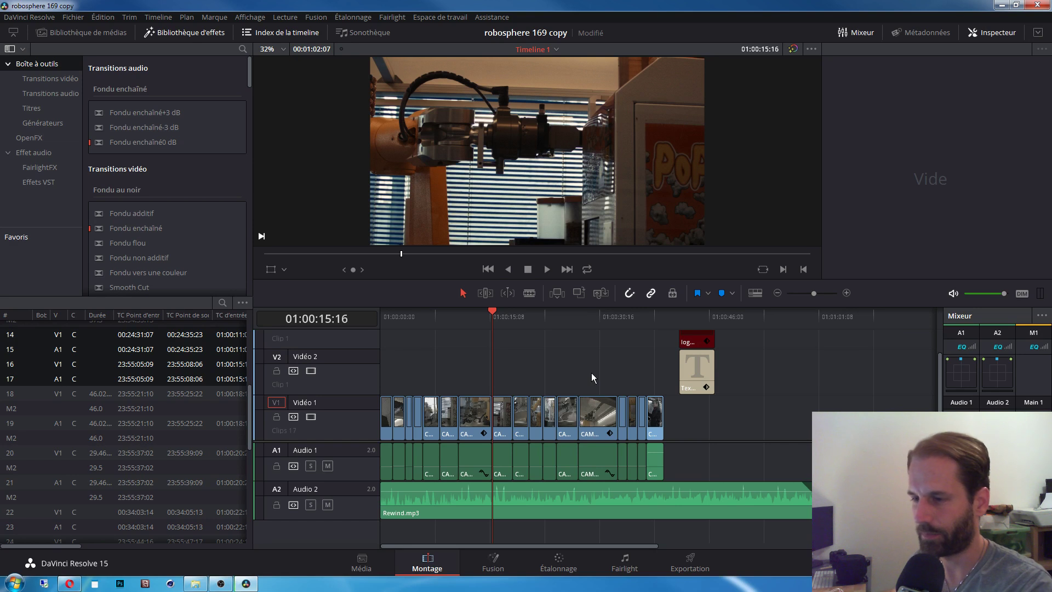
drag(518, 338, 741, 440)
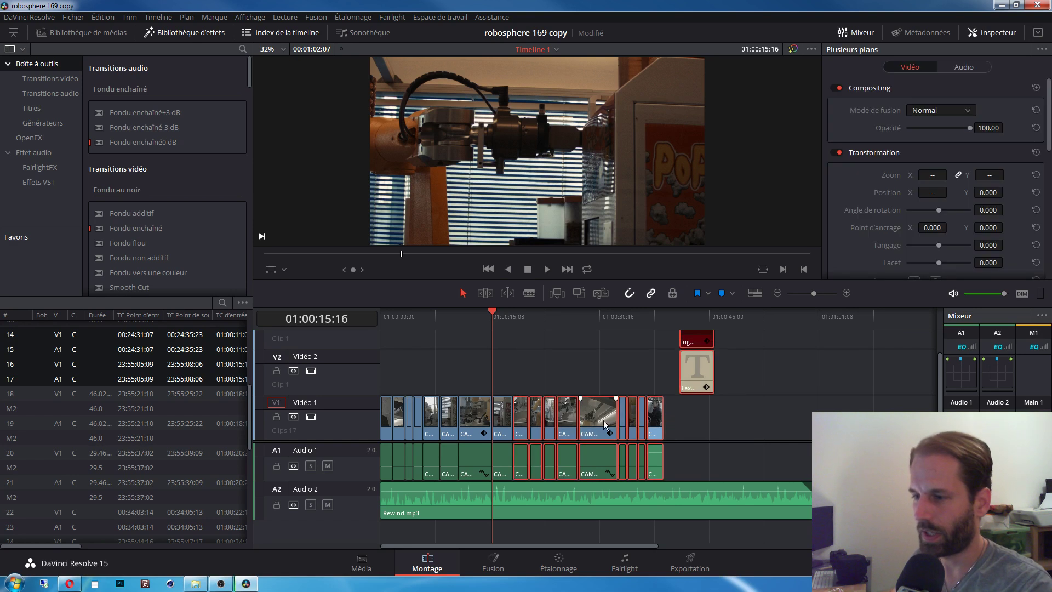
drag(604, 424, 686, 423)
click(558, 420)
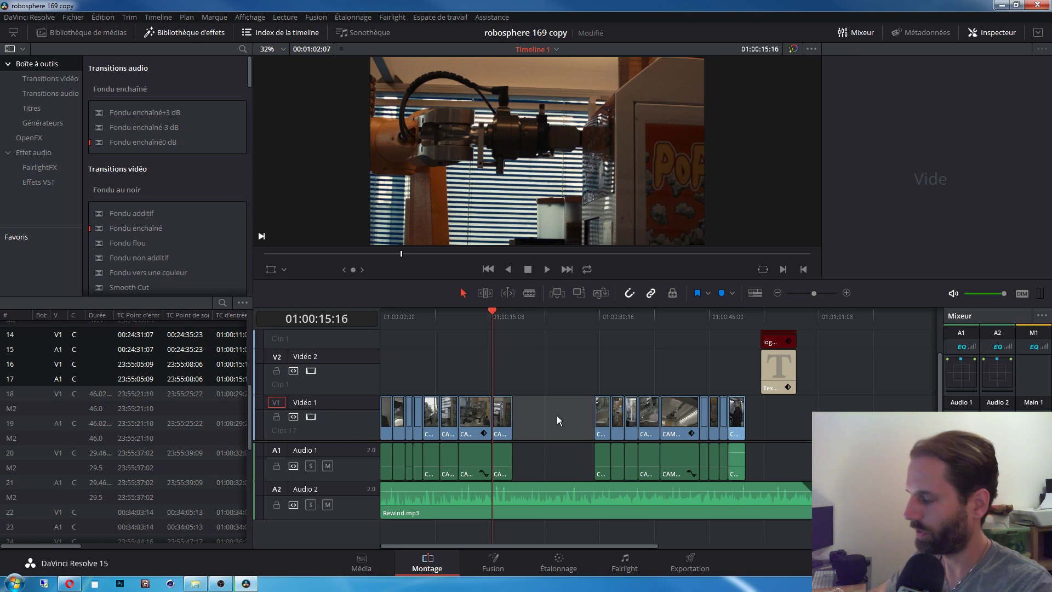
key(Delete)
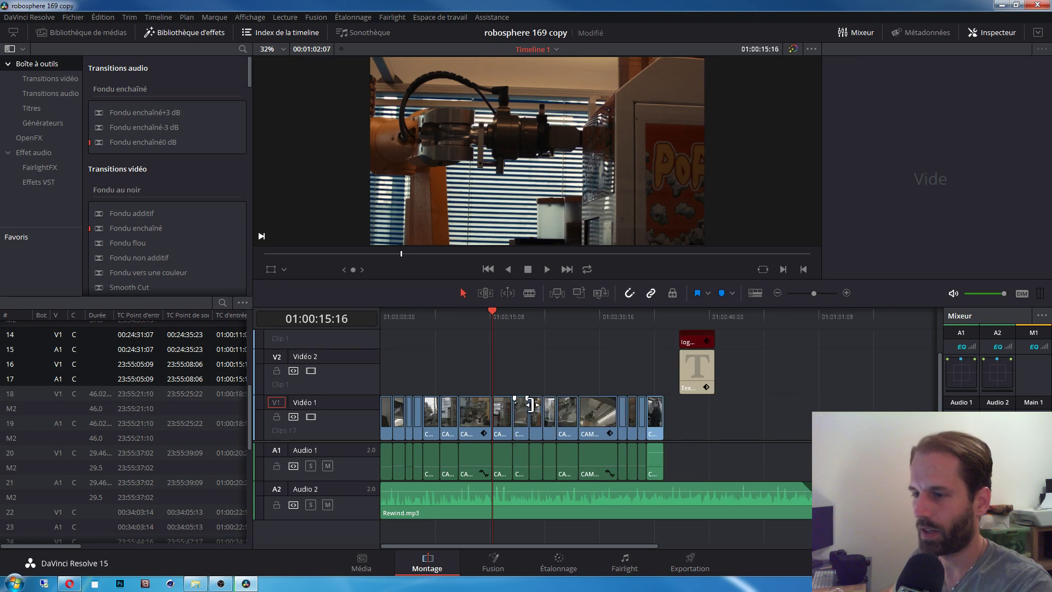
Step: Ripple-delete the short V1 clip, then select the next CAM clip with the playhead at 01:00:27:23
click(523, 415)
key(Delete)
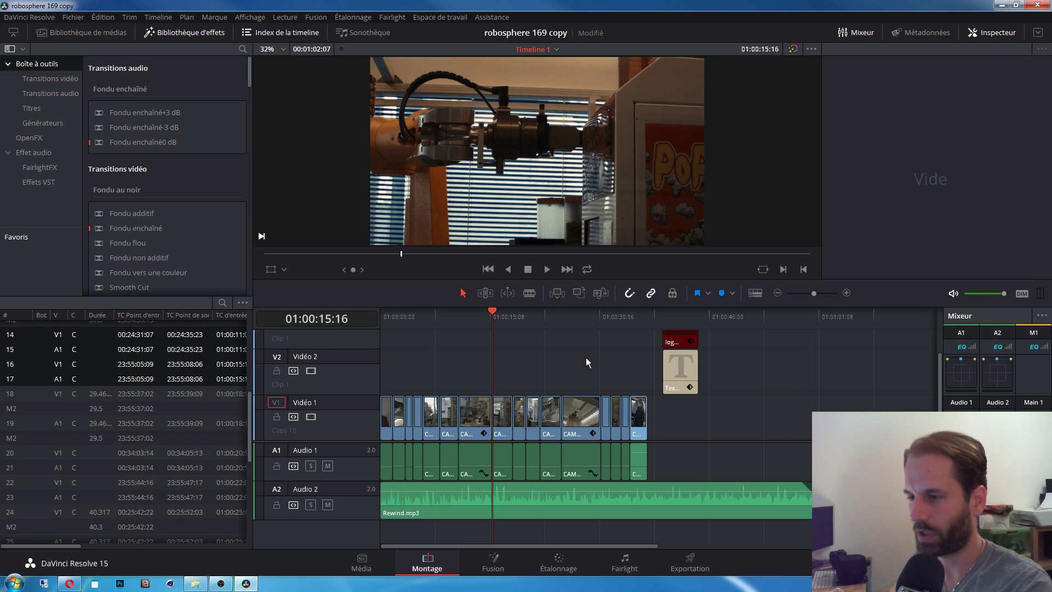
click(582, 417)
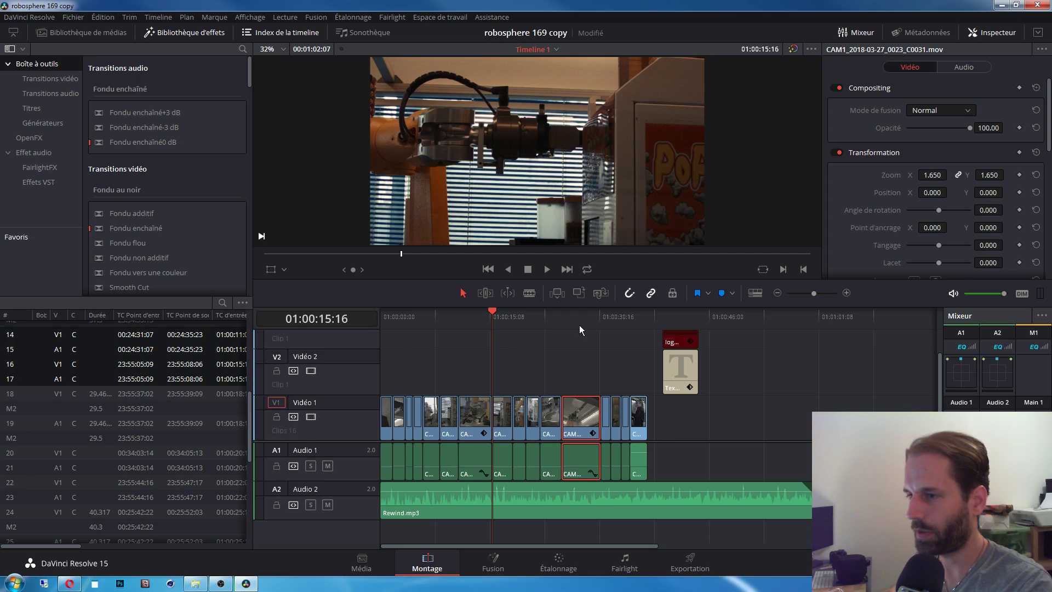
click(579, 324)
key(ctrl+b)
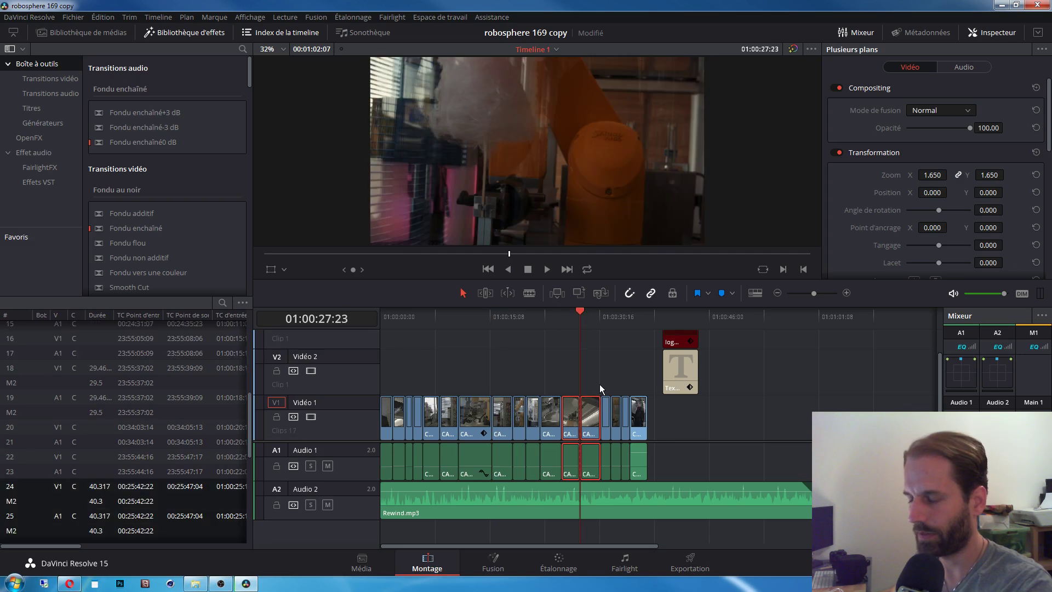
click(622, 370)
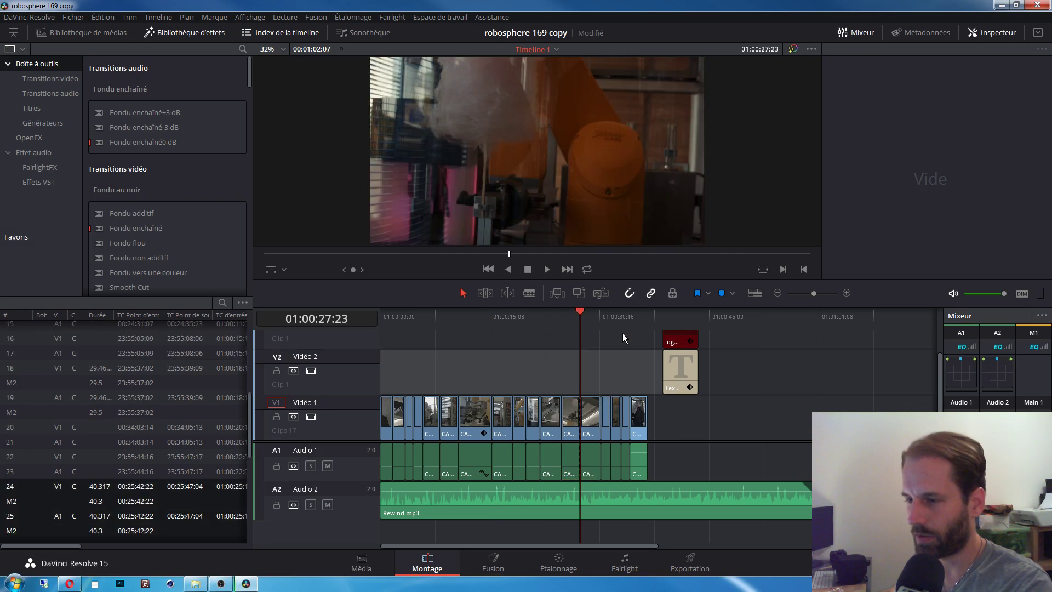
key(ctrl+z)
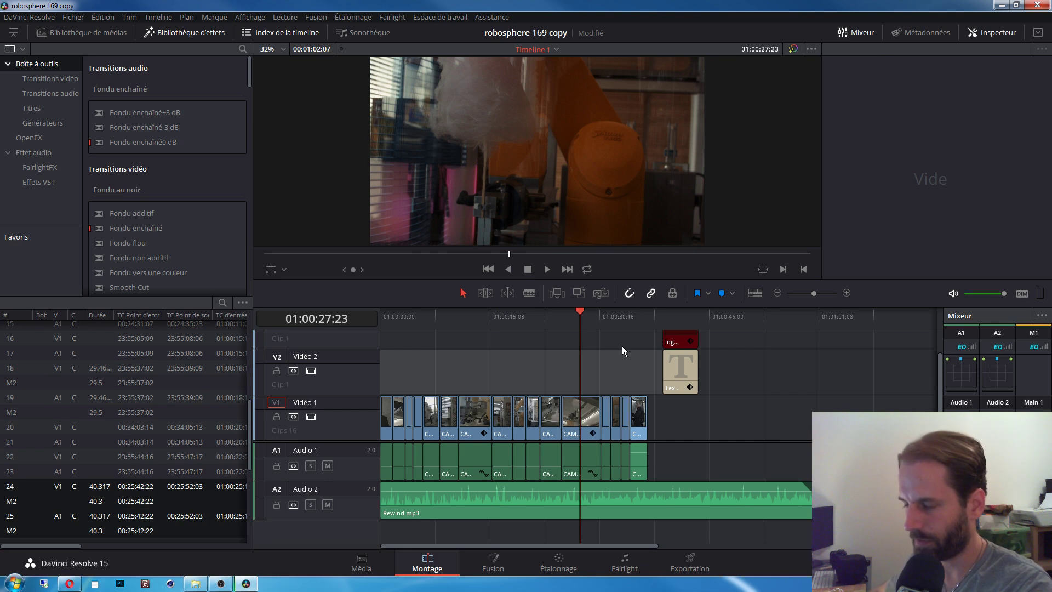
click(549, 346)
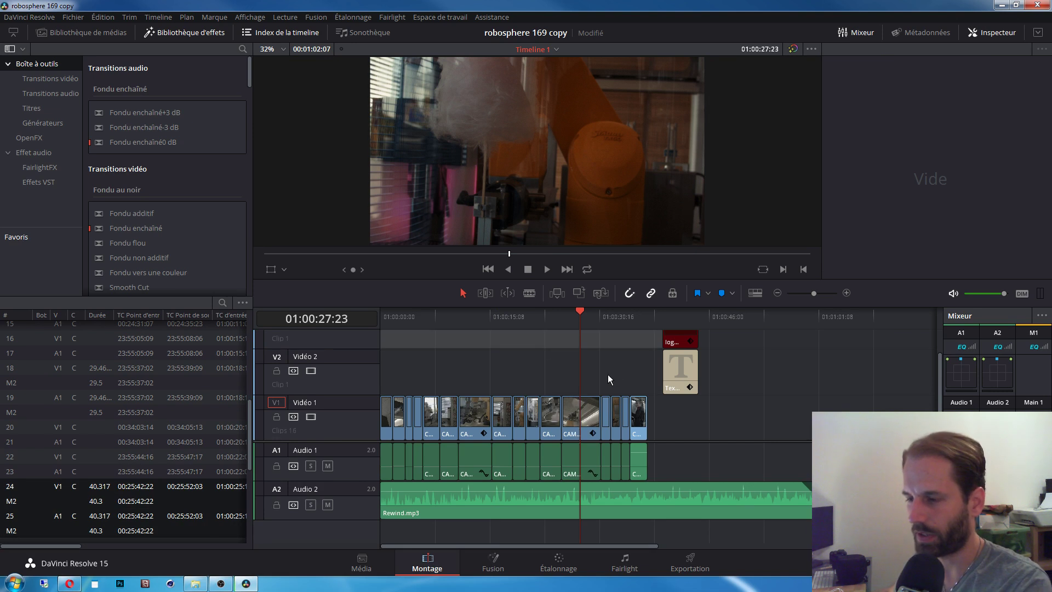
key(ctrl+b)
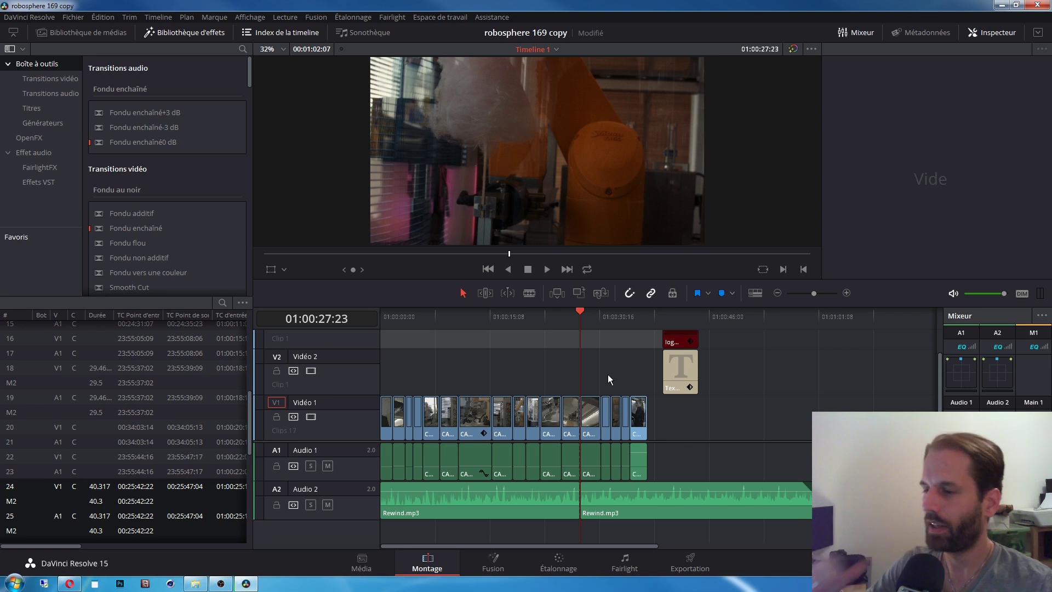
key(ctrl+z)
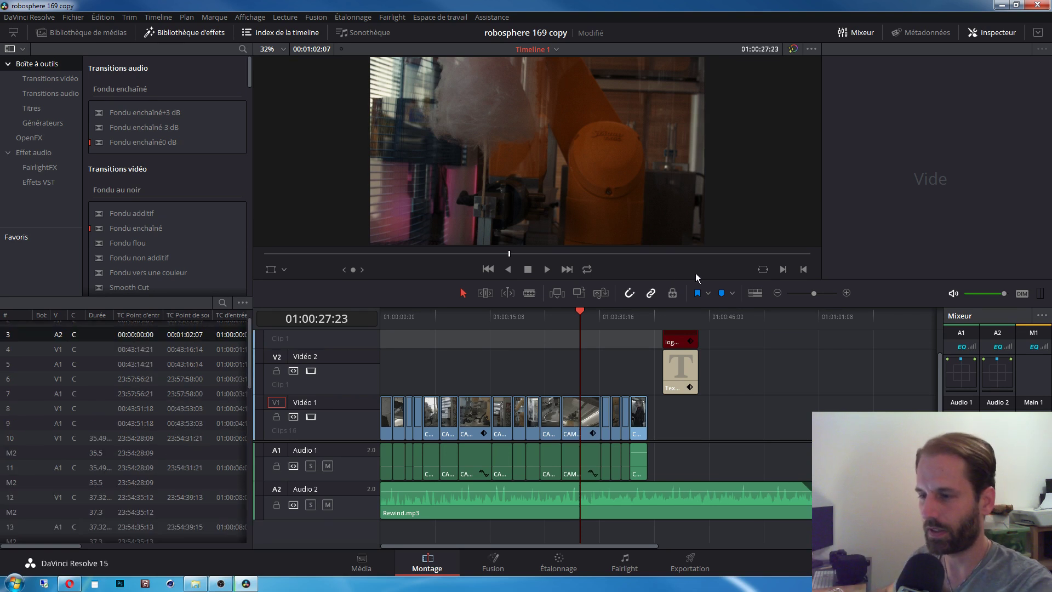
click(610, 320)
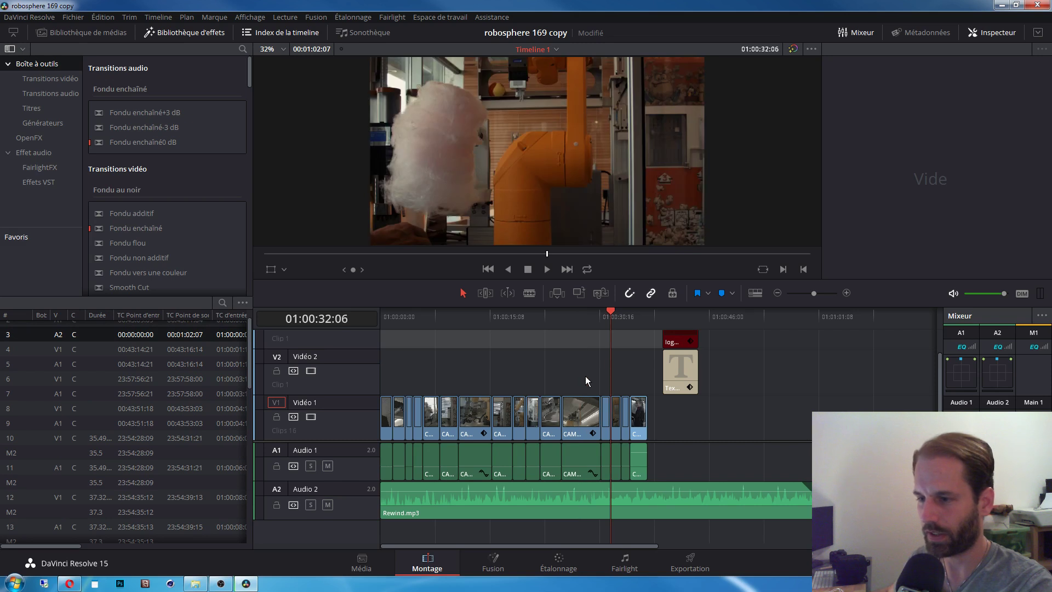
click(583, 316)
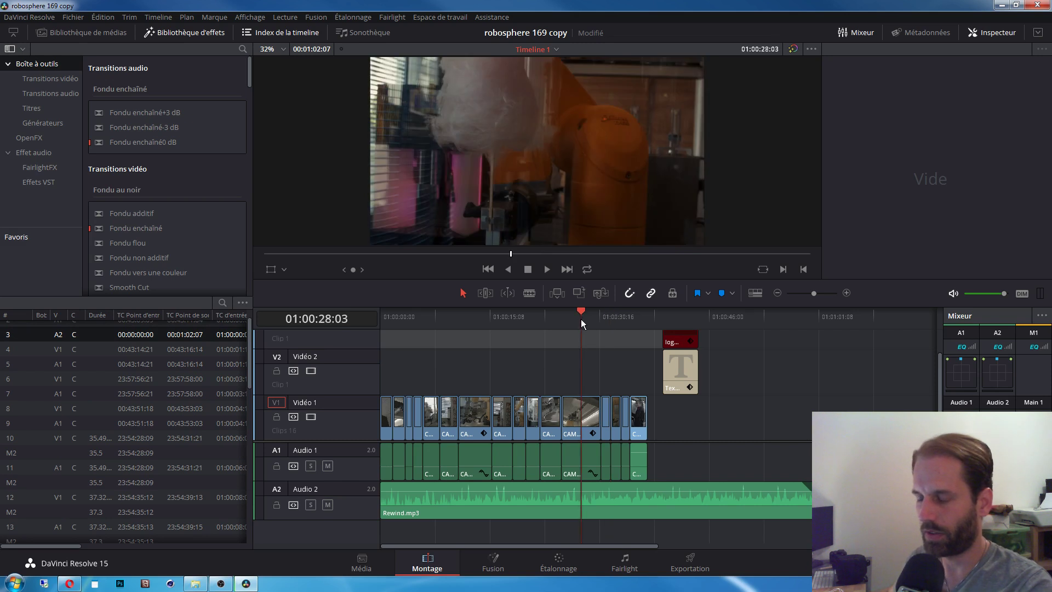
click(588, 416)
ctrl+click(602, 512)
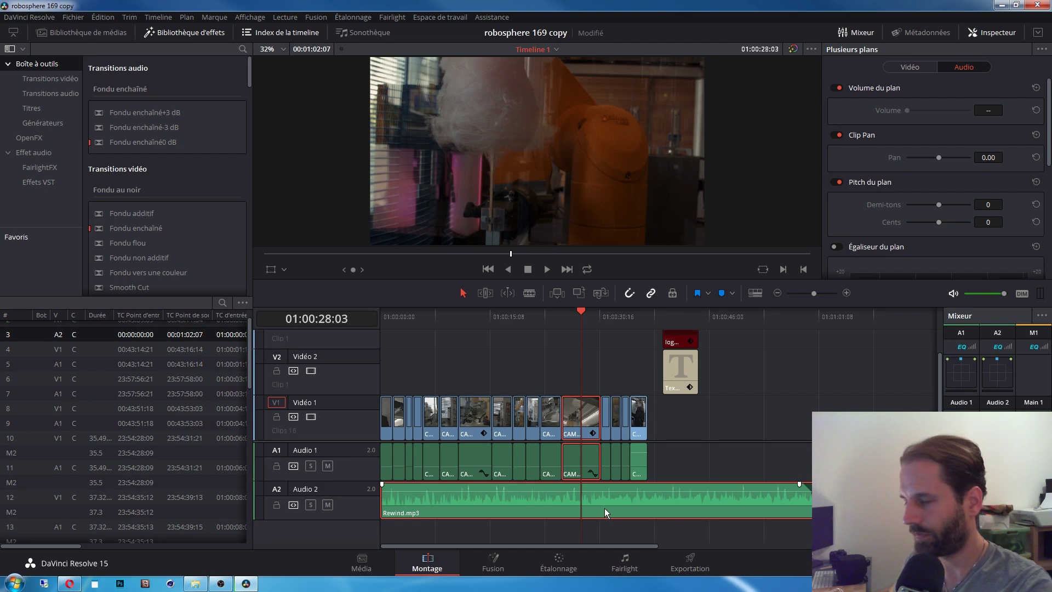
key(ctrl+b)
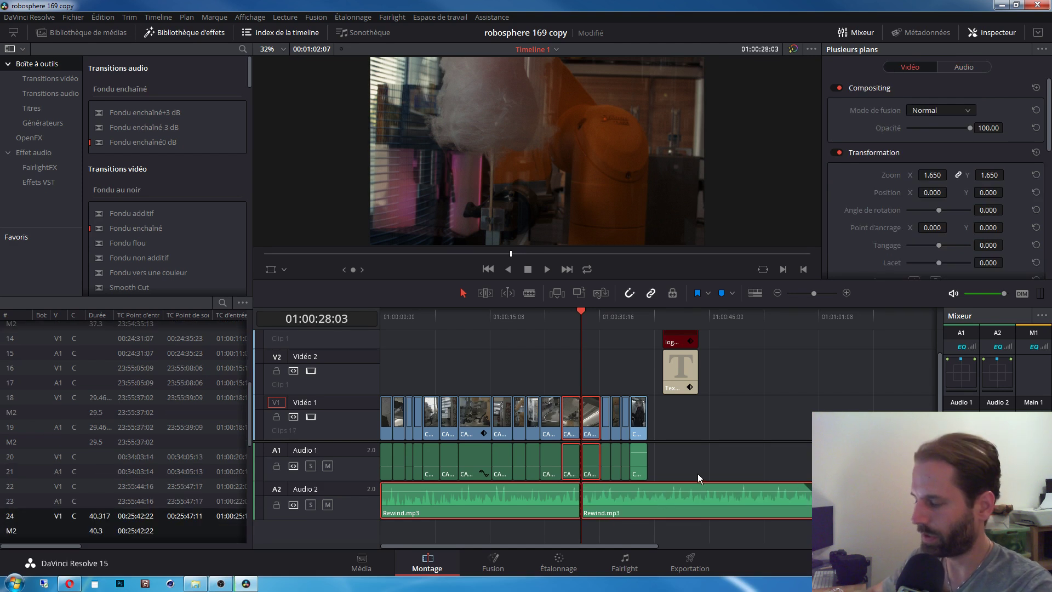
key(ctrl+z)
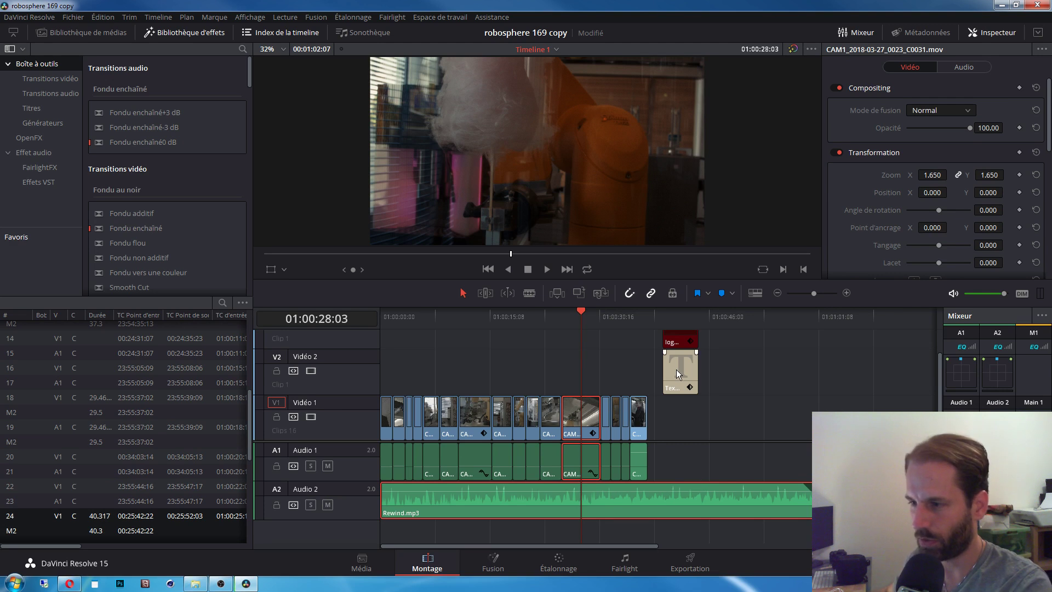
drag(673, 385, 573, 386)
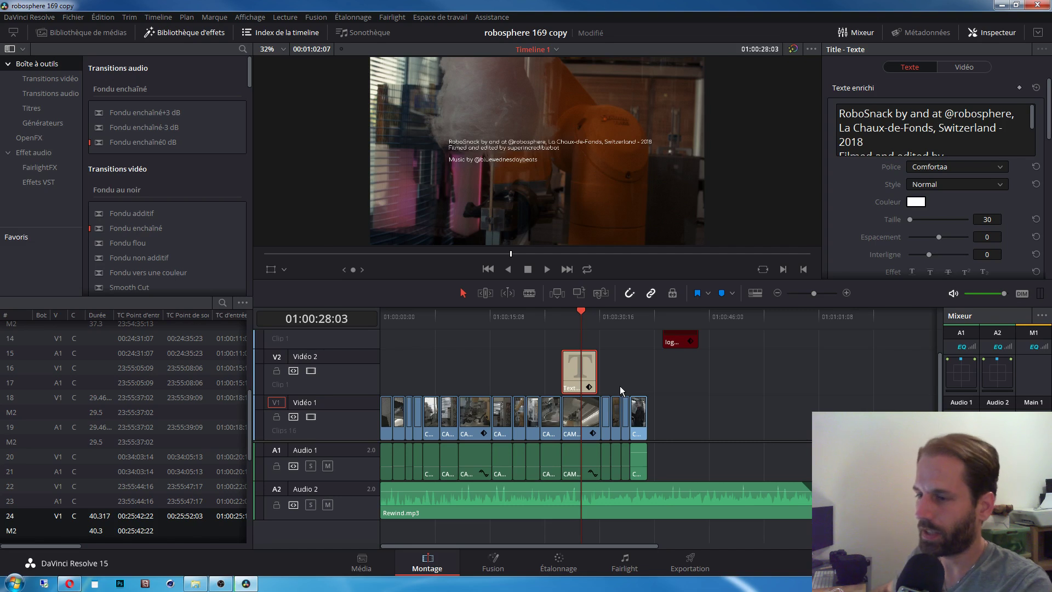
click(587, 414)
ctrl+click(594, 504)
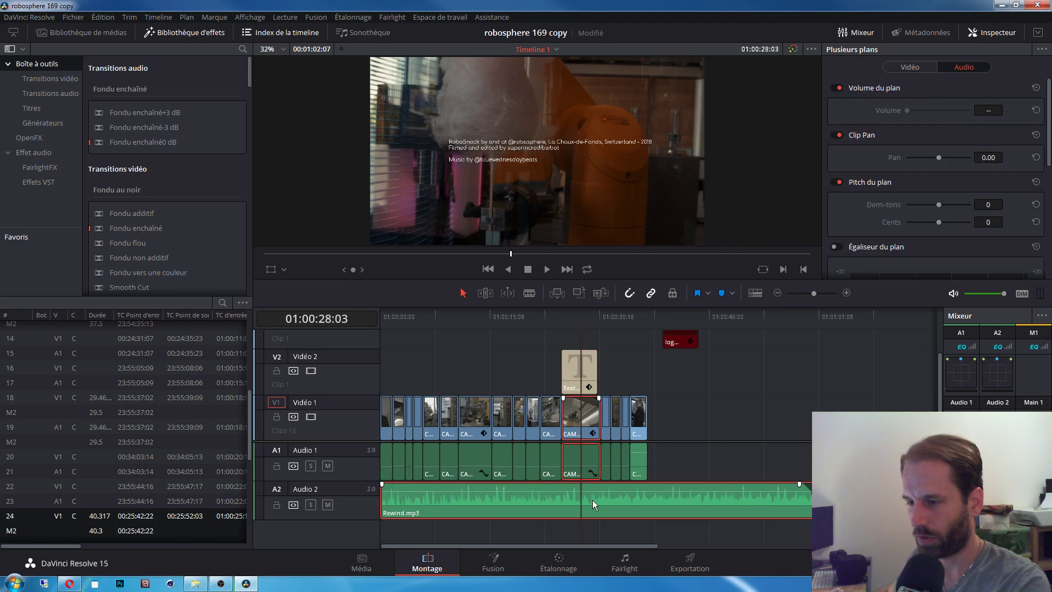
key(ctrl+b)
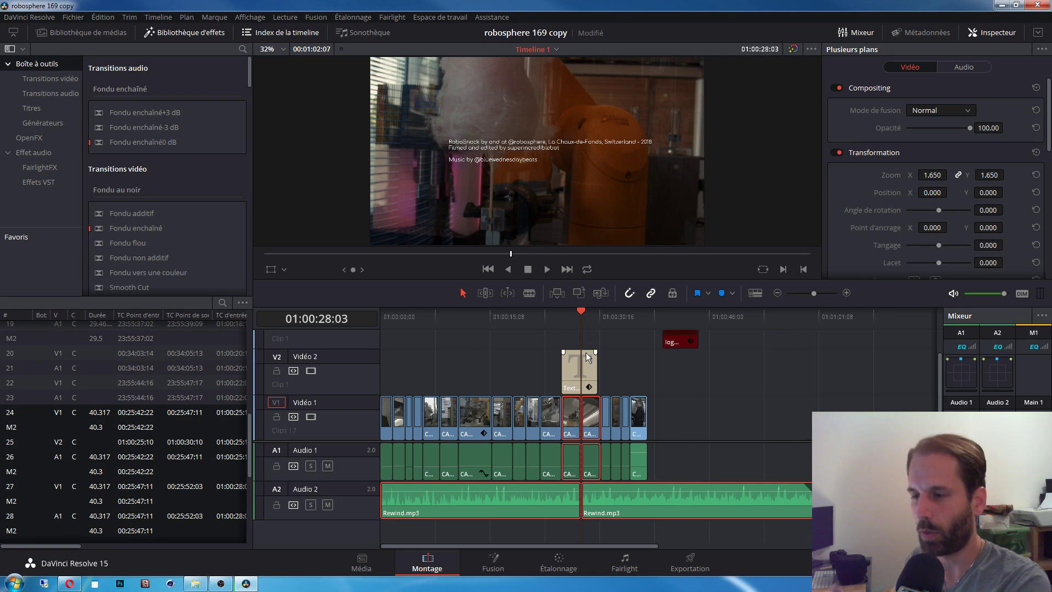
drag(586, 371, 682, 378)
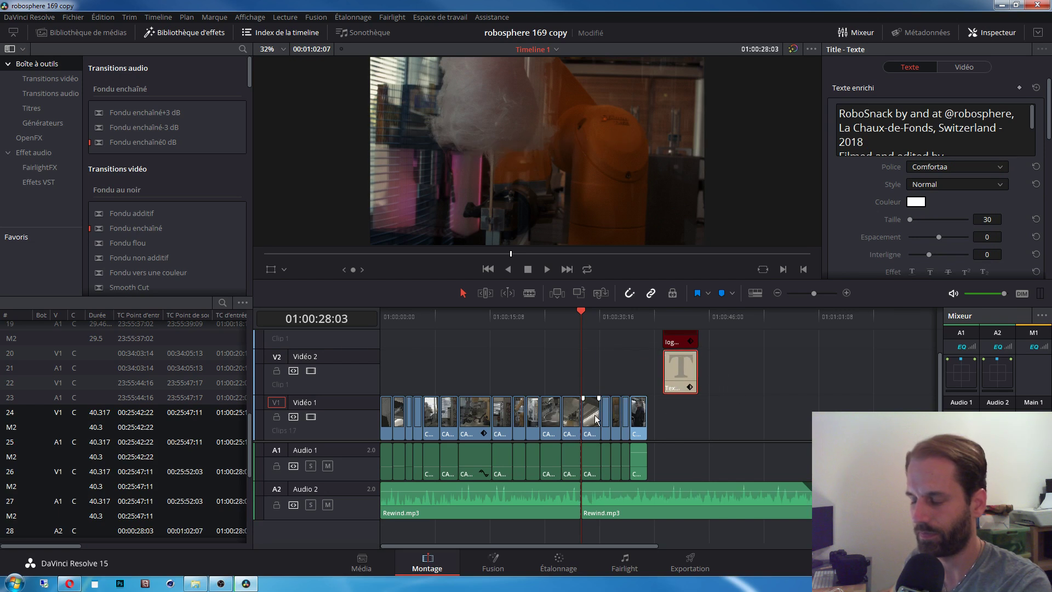
key(ctrl+z)
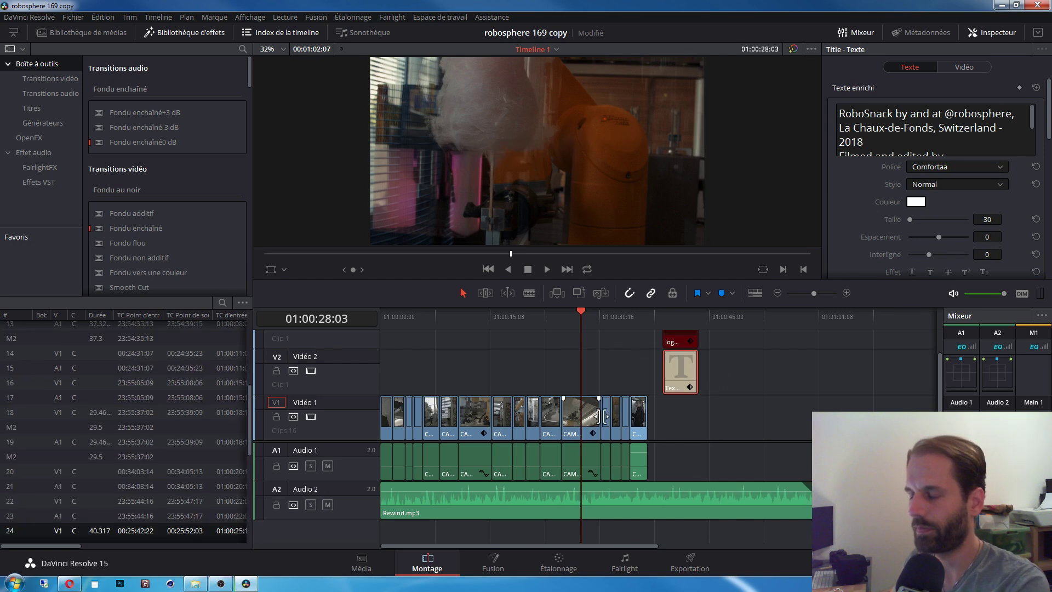
click(613, 364)
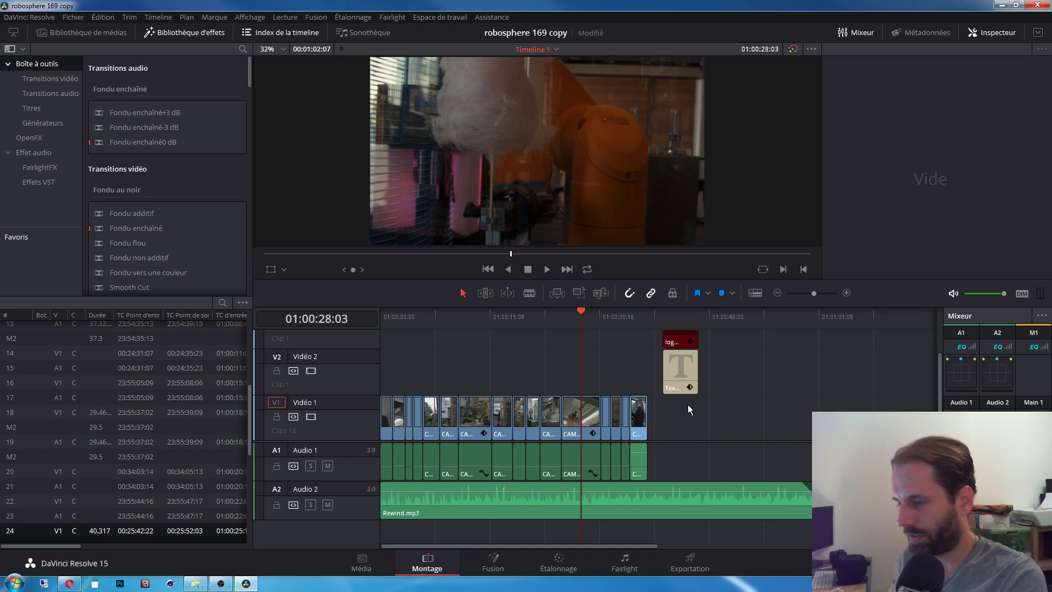
Step: Add a fade-out to the end of Rewind.mp3 and make the Audio 2 track taller
scroll(698, 422, up, 2)
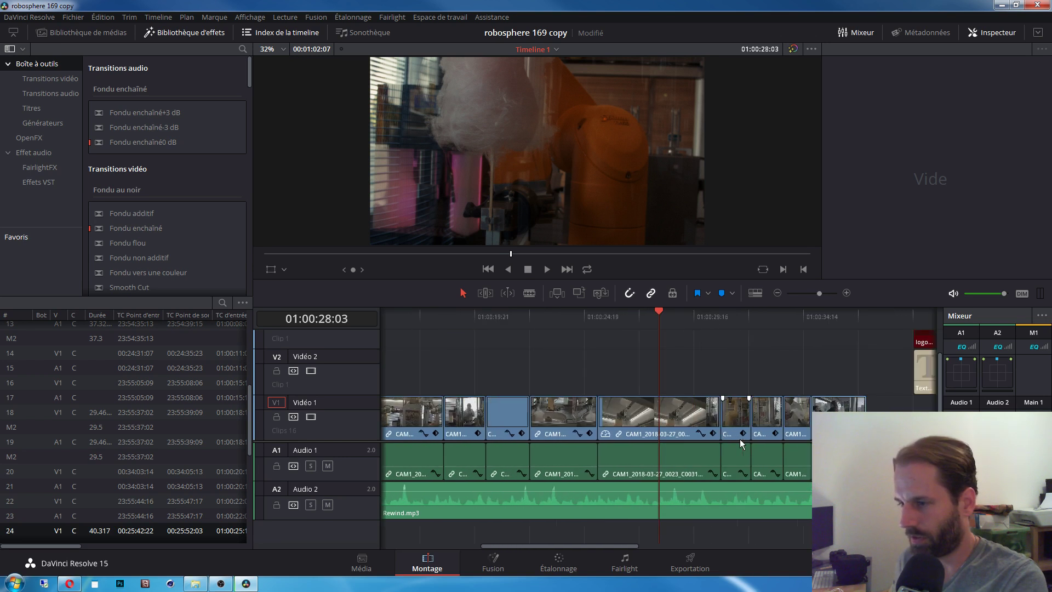
scroll(743, 439, down, 3)
mouse_move(772, 487)
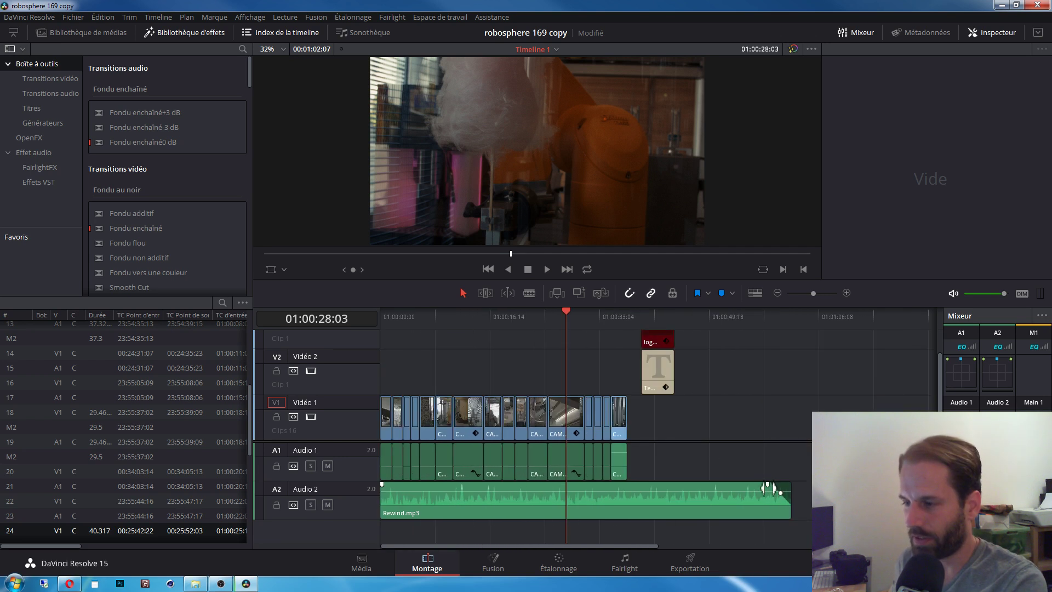
drag(766, 485, 721, 484)
drag(364, 518, 363, 544)
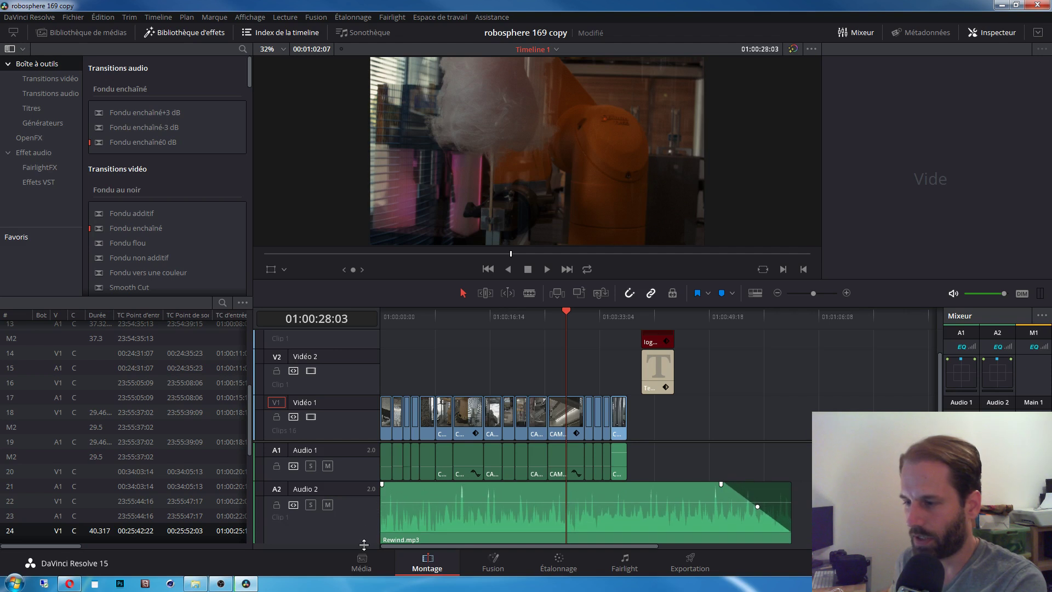
Step: Fine-tune where the Rewind.mp3 fade starts, play it back, and curve the fade-out
mouse_move(752, 516)
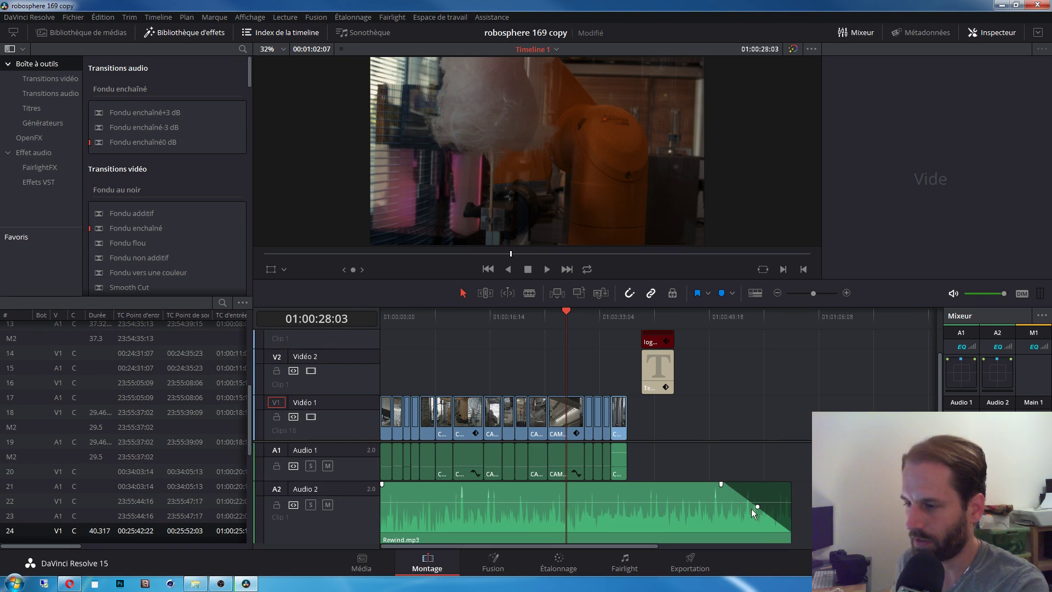
mouse_move(723, 488)
mouse_down()
mouse_move(794, 487)
mouse_move(725, 485)
mouse_up()
click(719, 329)
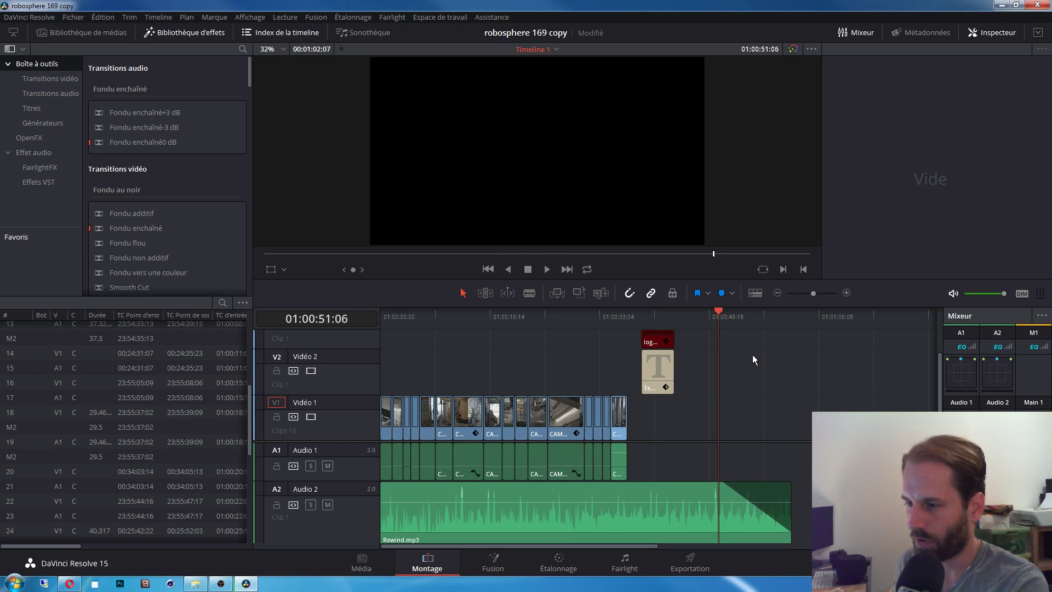
key(space)
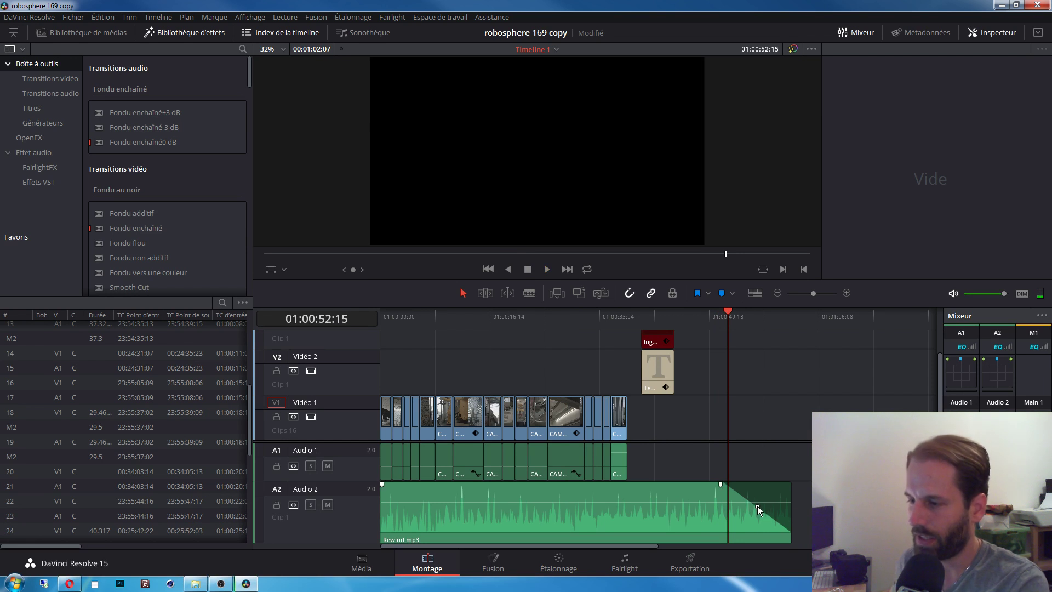
mouse_move(757, 505)
mouse_down()
mouse_move(754, 518)
mouse_move(764, 500)
mouse_move(745, 516)
mouse_move(751, 503)
mouse_up()
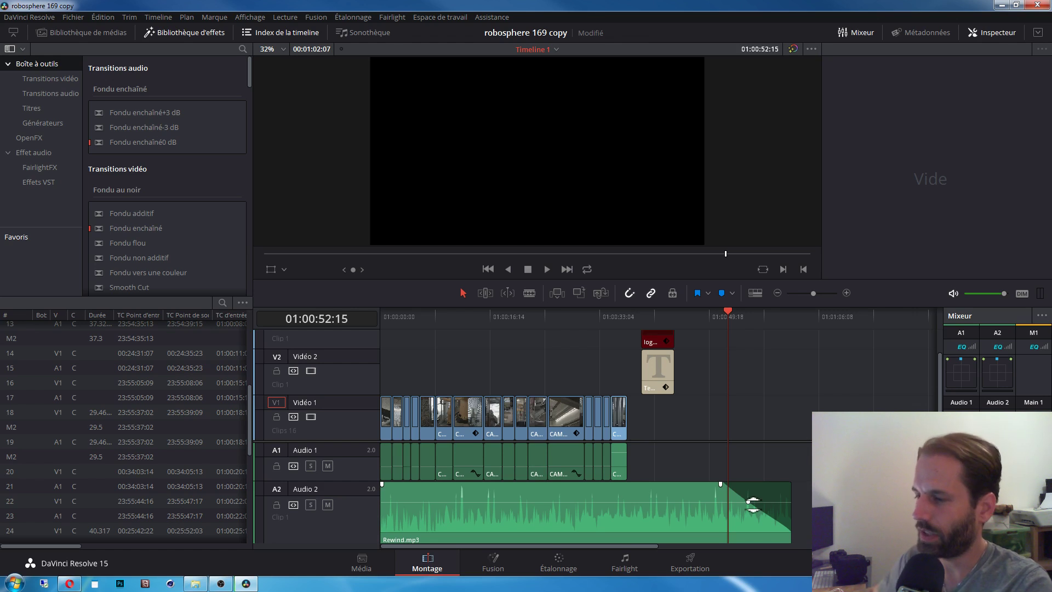
Step: Drag the Rewind.mp3 fade-out handle further left on A2 for a longer fade
mouse_move(720, 489)
mouse_down()
mouse_move(789, 493)
mouse_move(689, 489)
mouse_move(751, 510)
mouse_move(763, 501)
mouse_move(700, 512)
mouse_move(698, 503)
mouse_up()
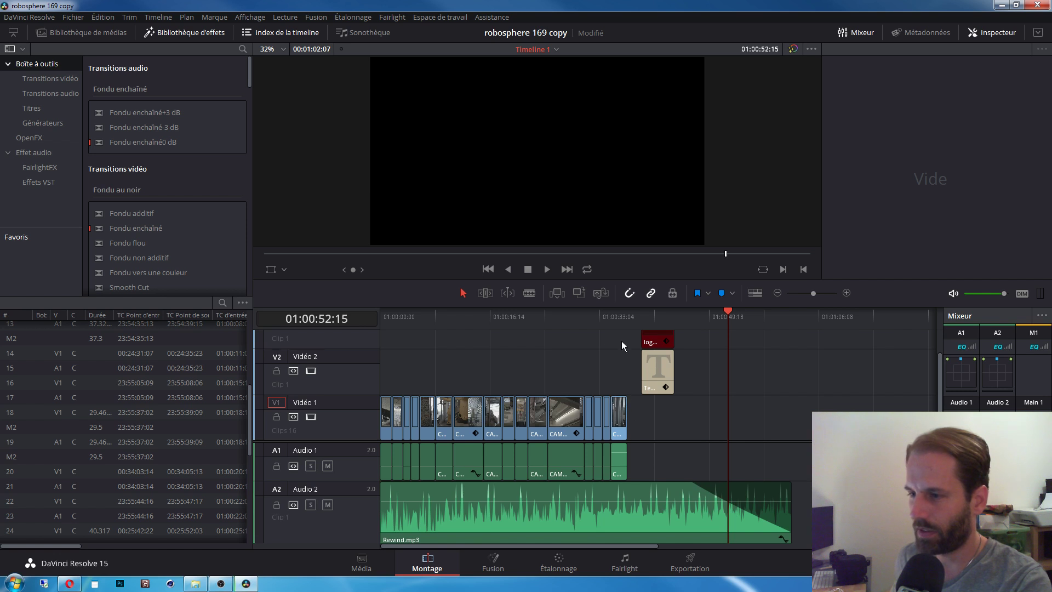
Step: Zoom in where the video ends, trim the last clip's end, and raise the Rewind.mp3 volume
click(624, 323)
key(ctrl+equal)
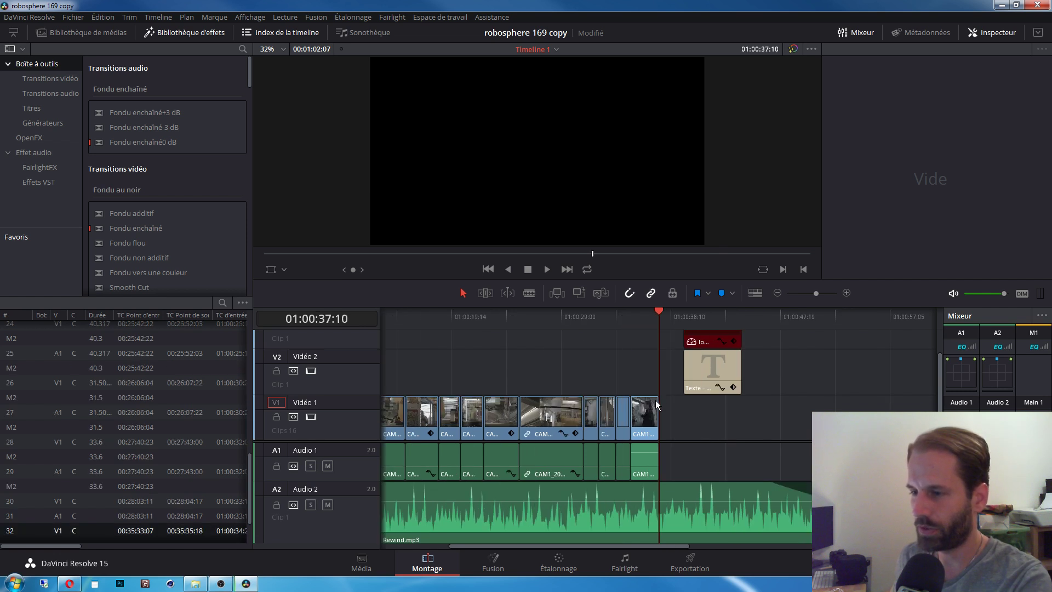
key(ctrl+equal)
drag(657, 407, 631, 414)
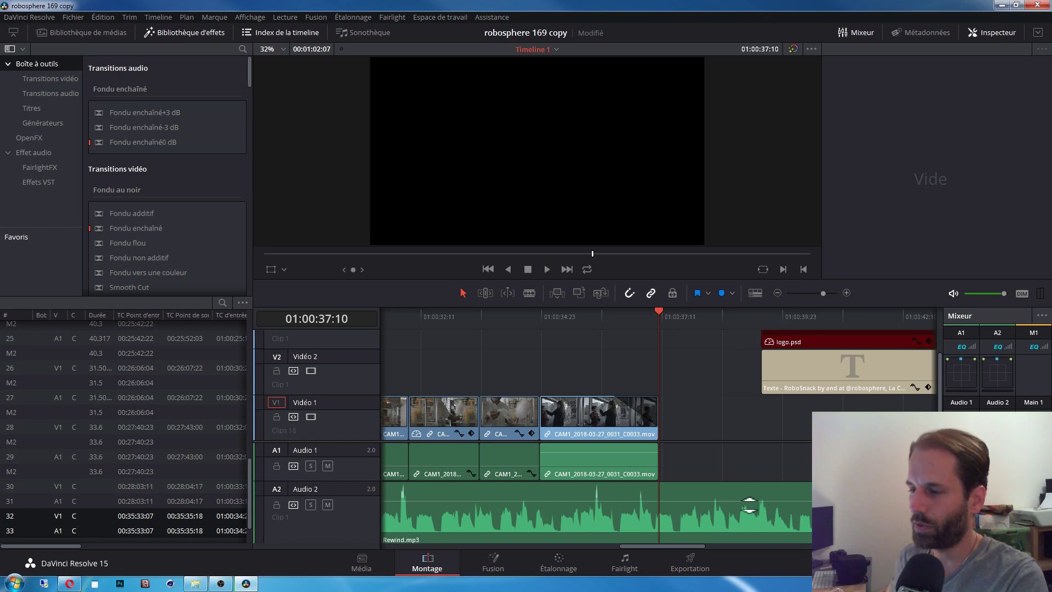
drag(749, 504, 748, 503)
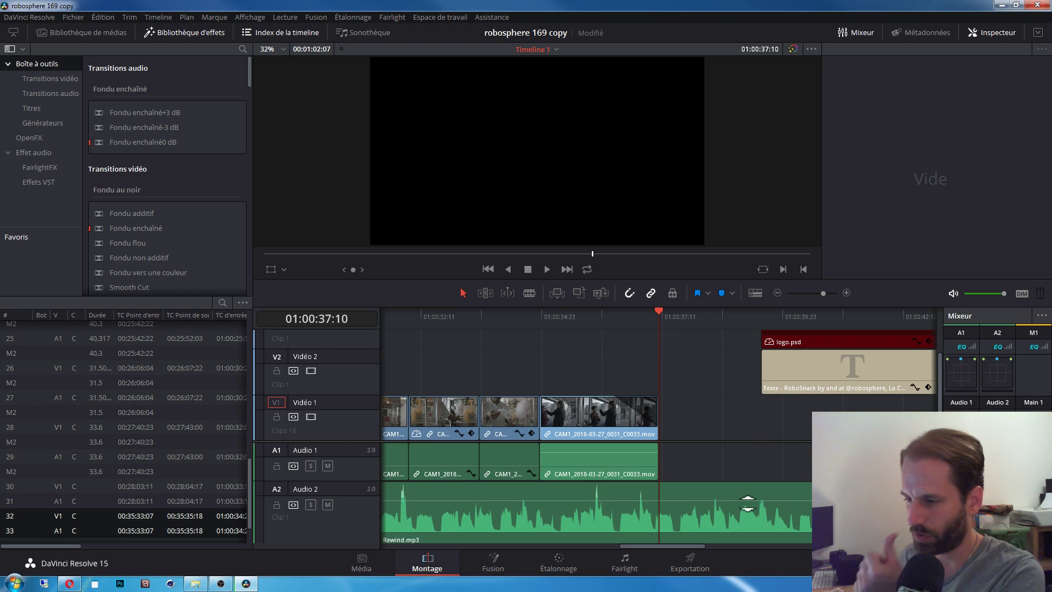
click(597, 410)
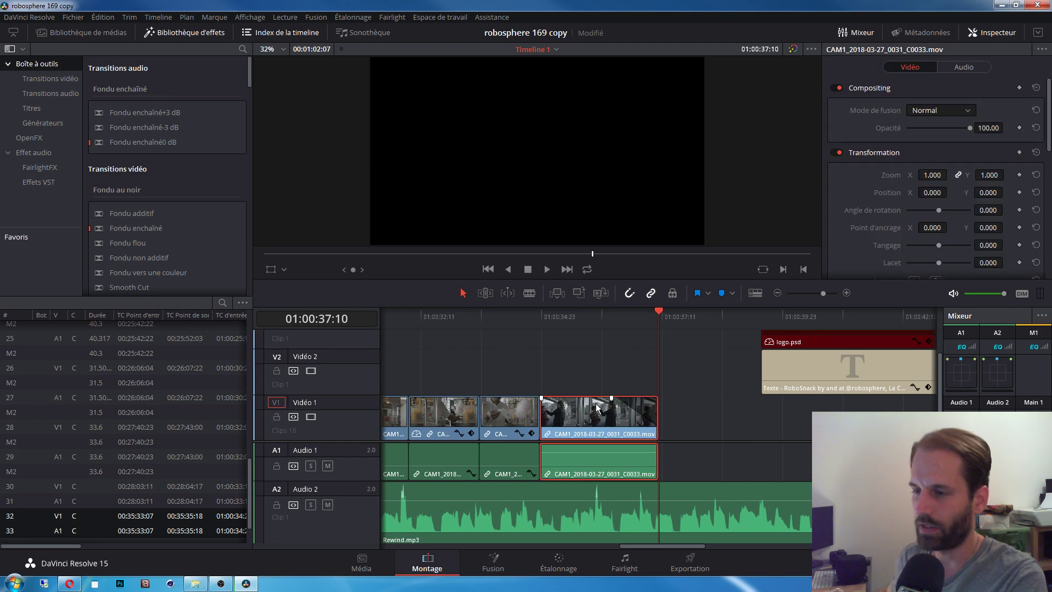
drag(718, 502, 721, 504)
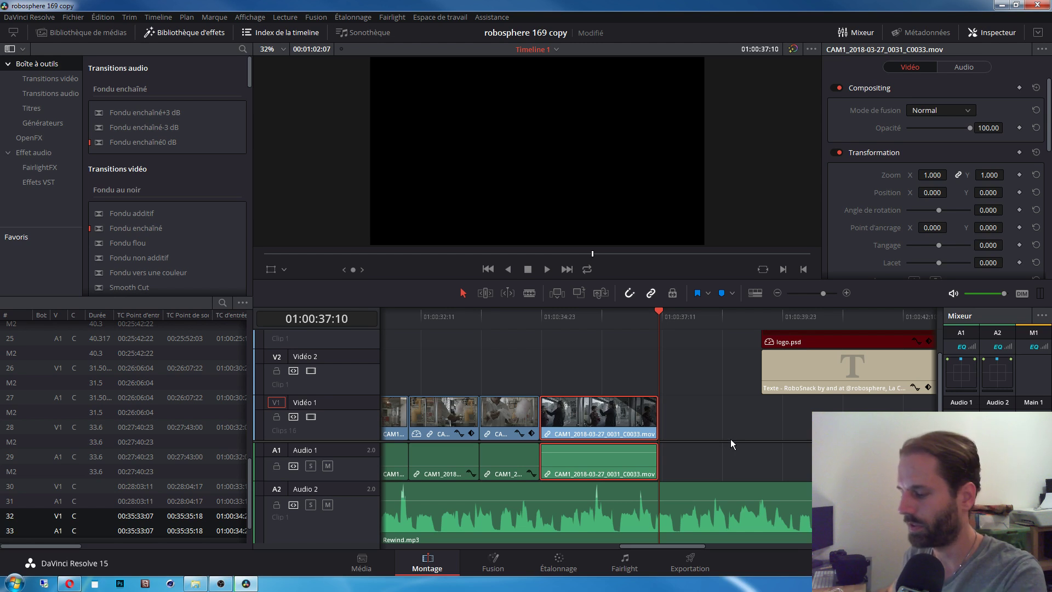
Step: Cut Rewind.mp3 at 01:00:37:10 and 01:00:38:17, lowering the middle piece to -4.08 dB
click(732, 488)
key(ctrl+b)
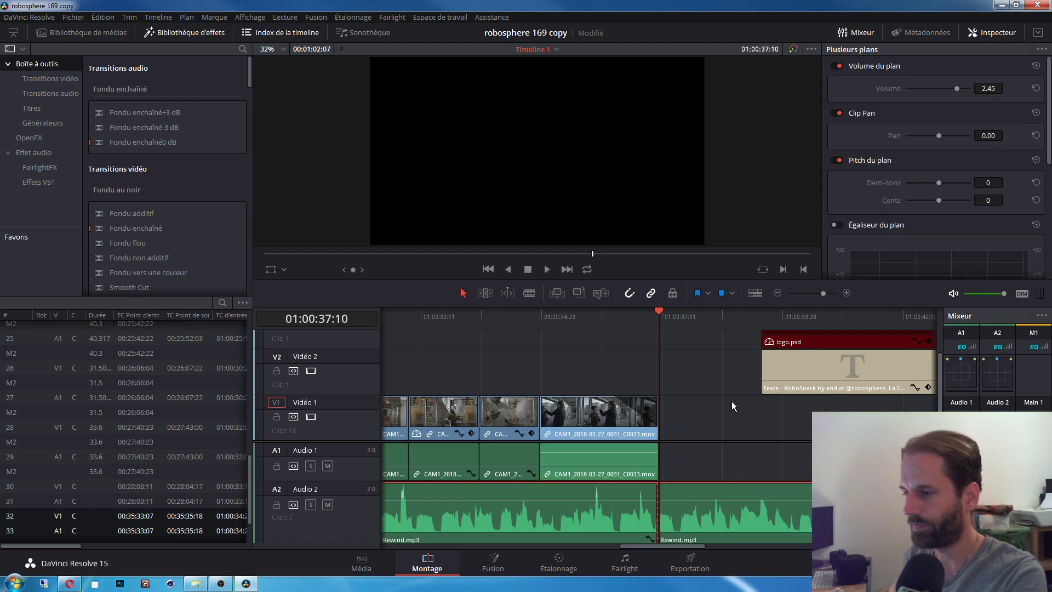
click(721, 317)
key(ctrl+b)
click(758, 452)
drag(703, 500, 701, 497)
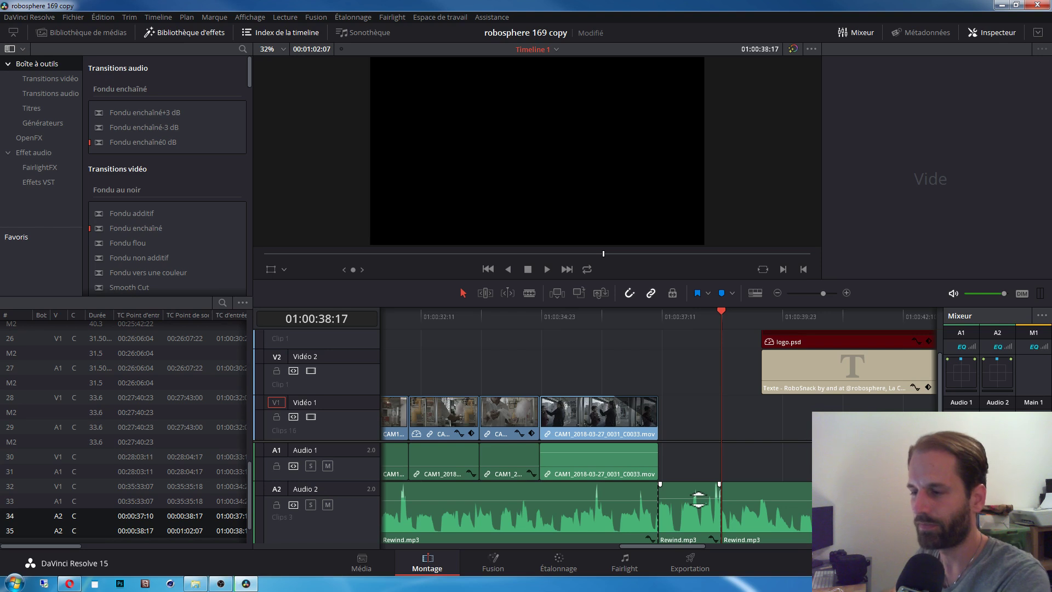
Step: Jump to 01:00:35:20 and zoom the timeline out to show the whole edit
click(583, 322)
key(ctrl+minus)
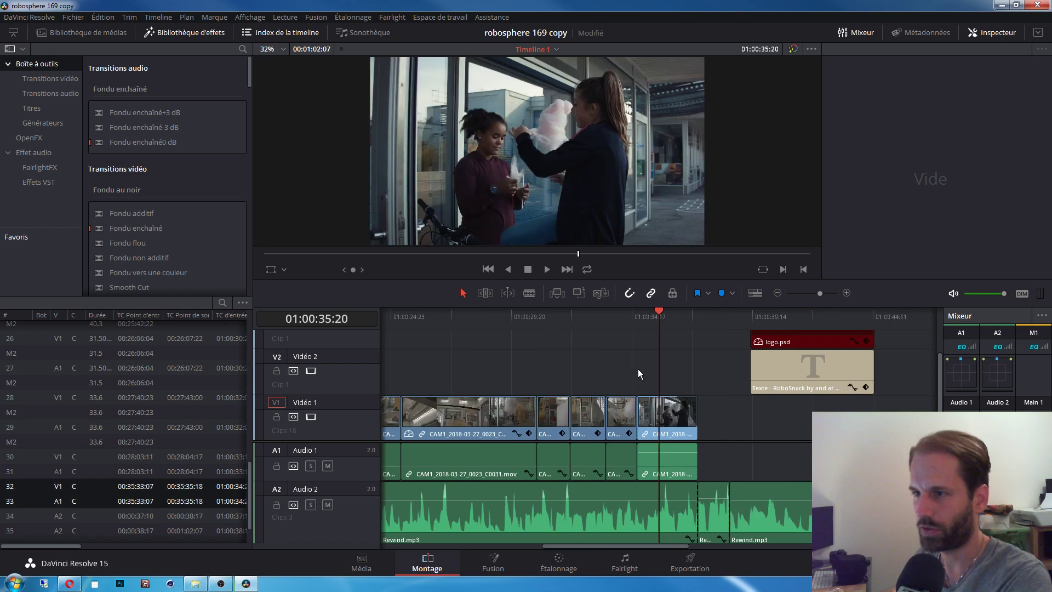
key(ctrl+minus)
key(ctrl+minus)
key(ctrl+minus)
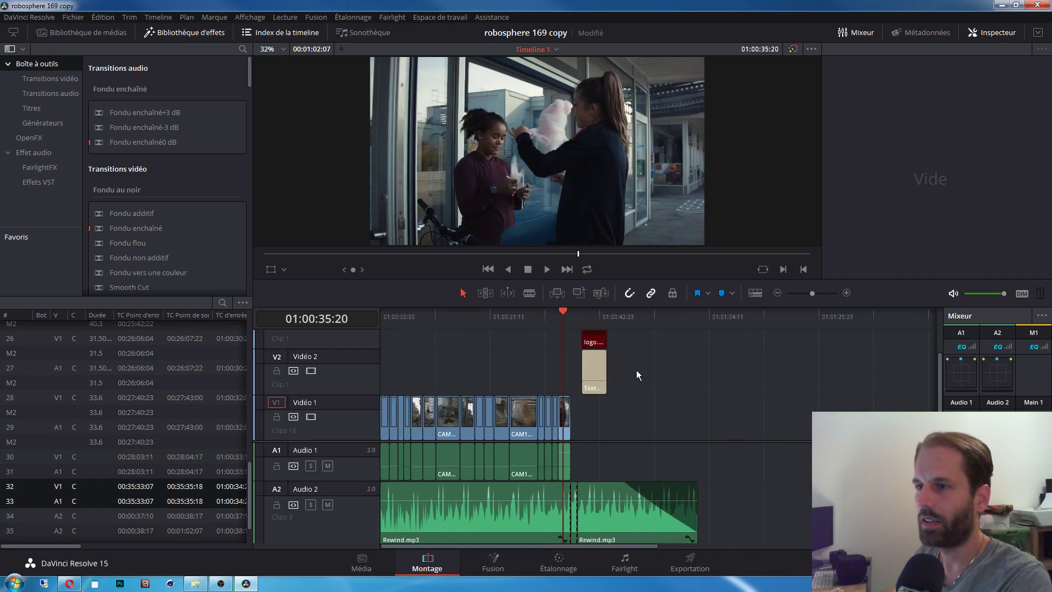
key(ctrl+plus)
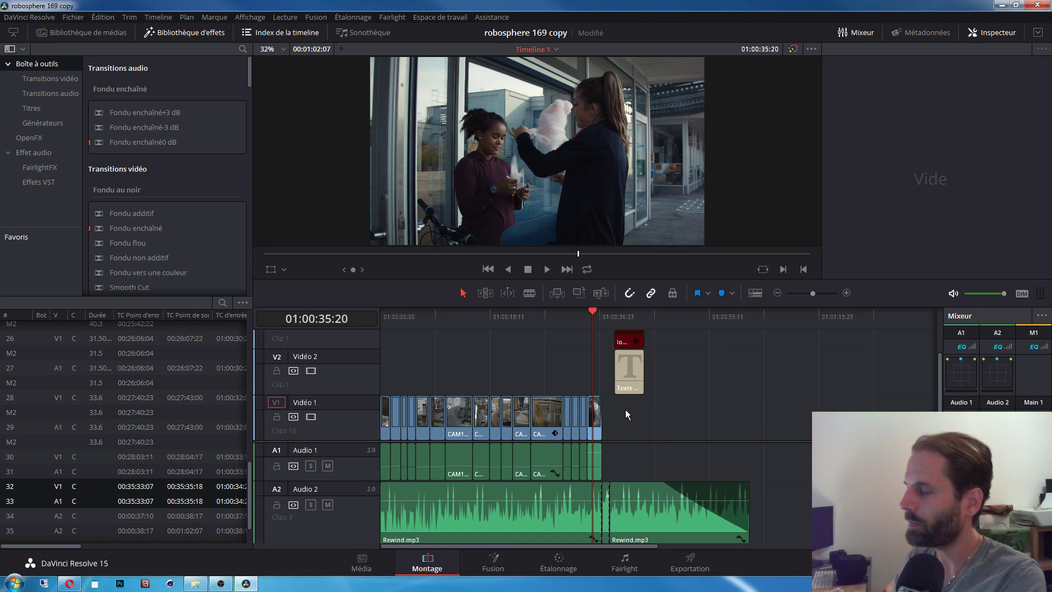
Step: Drag the credits title on V2 earlier to start at 01:00:25:22 and preview it at 01:00:28:02
click(624, 340)
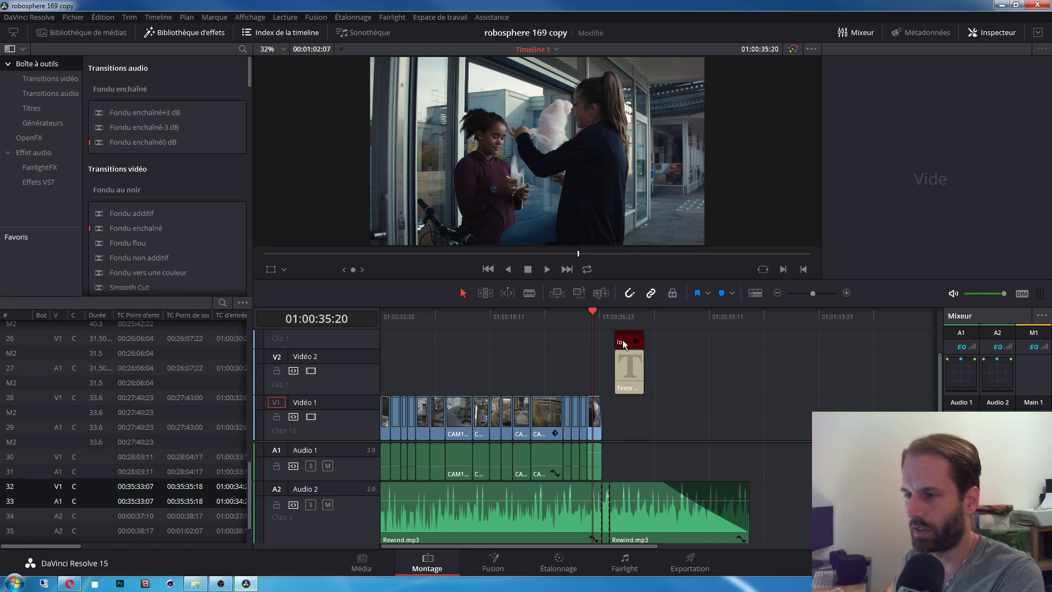
click(626, 316)
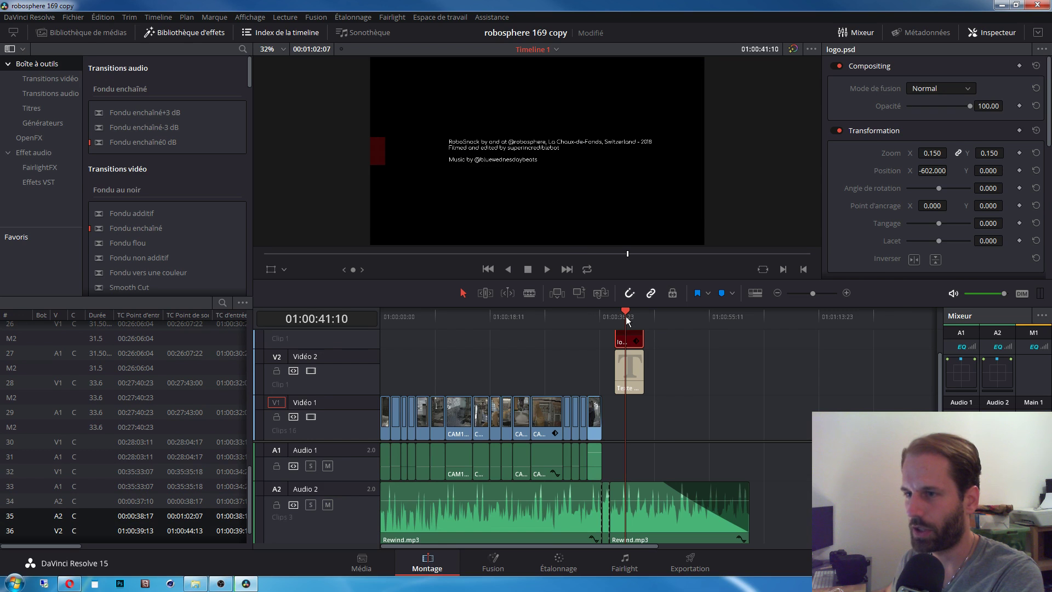
click(633, 369)
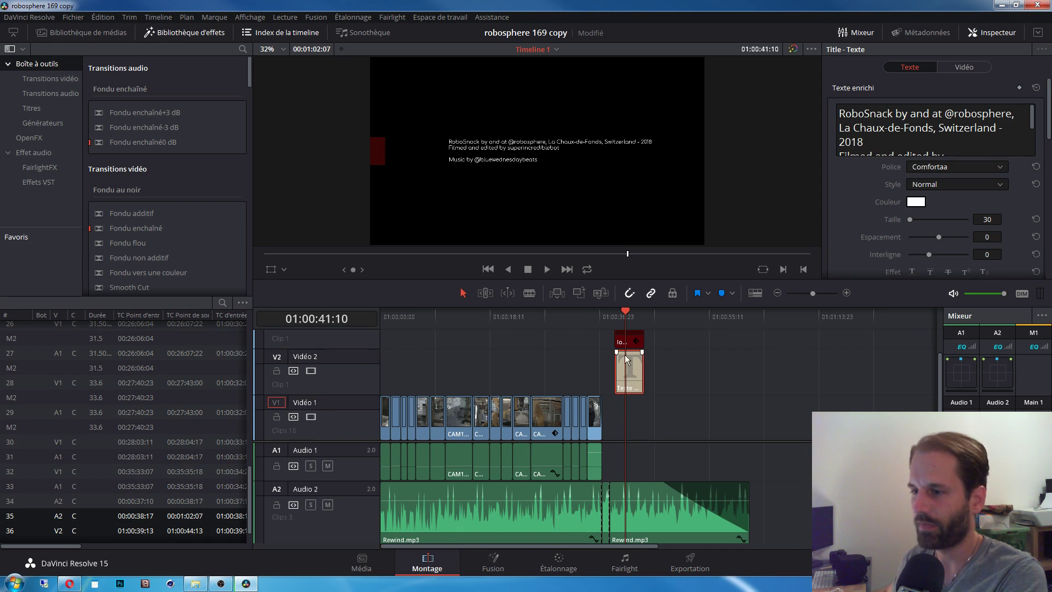
drag(627, 358, 546, 359)
click(534, 316)
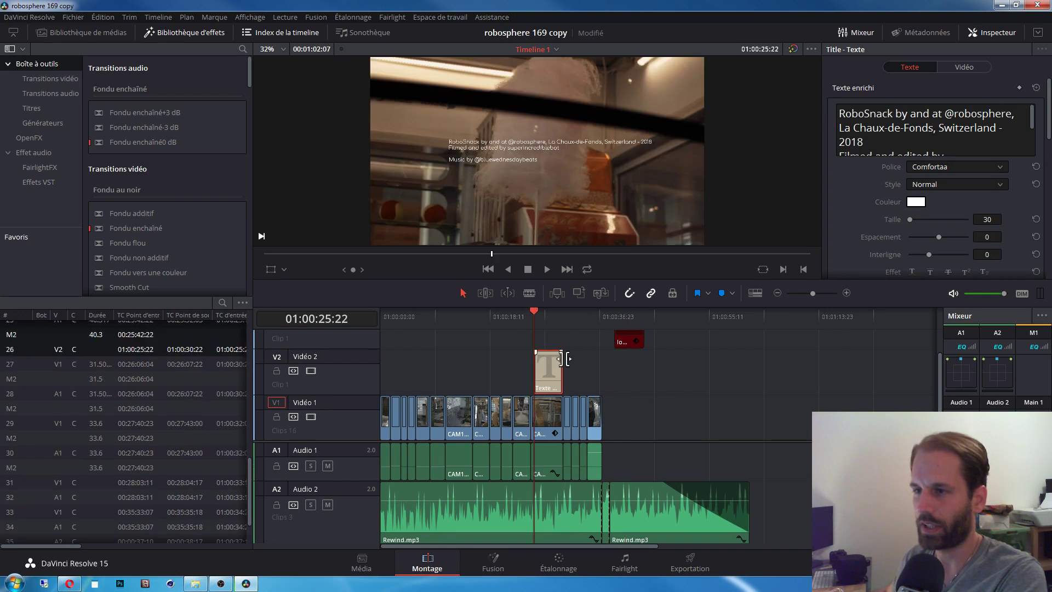
click(546, 317)
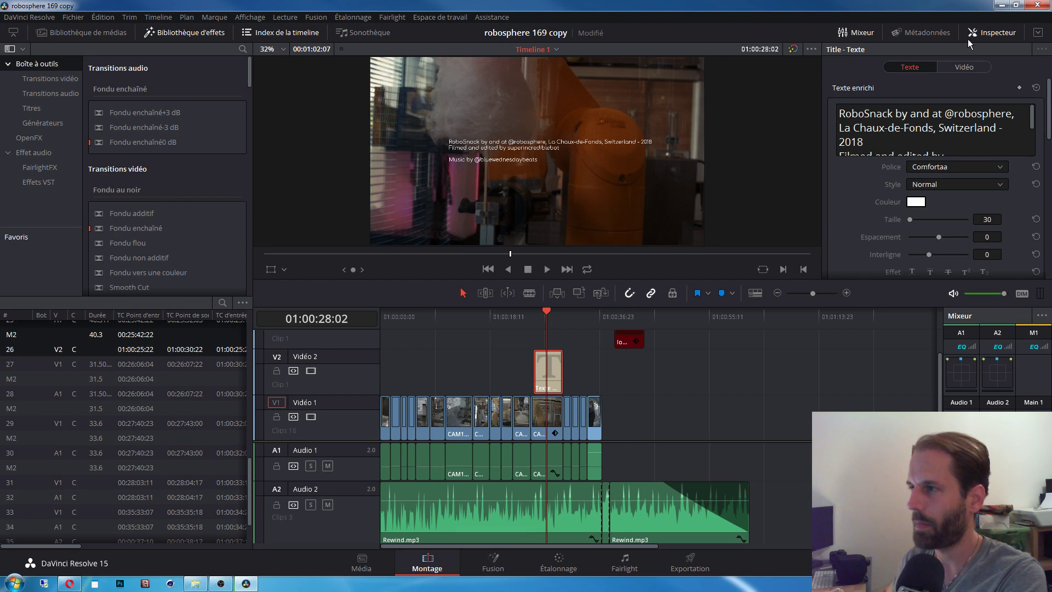
click(996, 31)
click(996, 32)
Step: In the Inspector's Video tab, raise the credits title's Zoom from 1.000 to 1.300
click(982, 69)
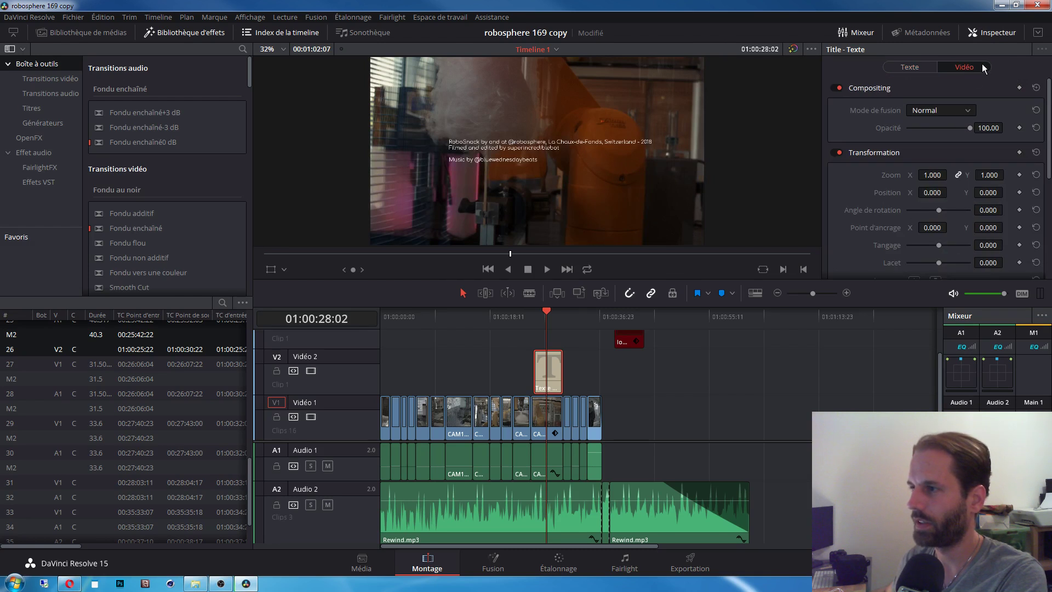
click(923, 68)
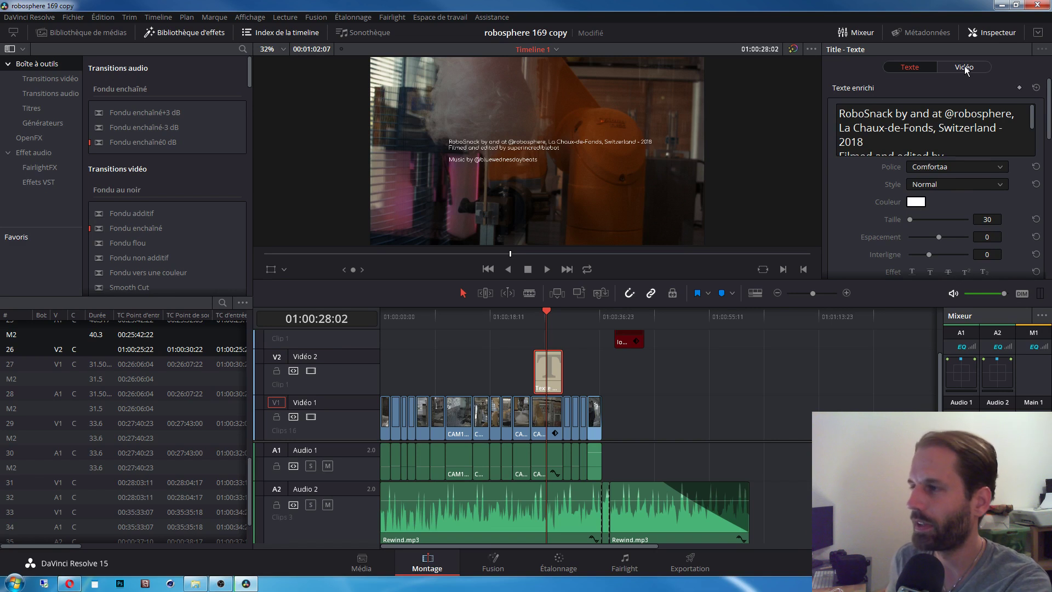
click(964, 67)
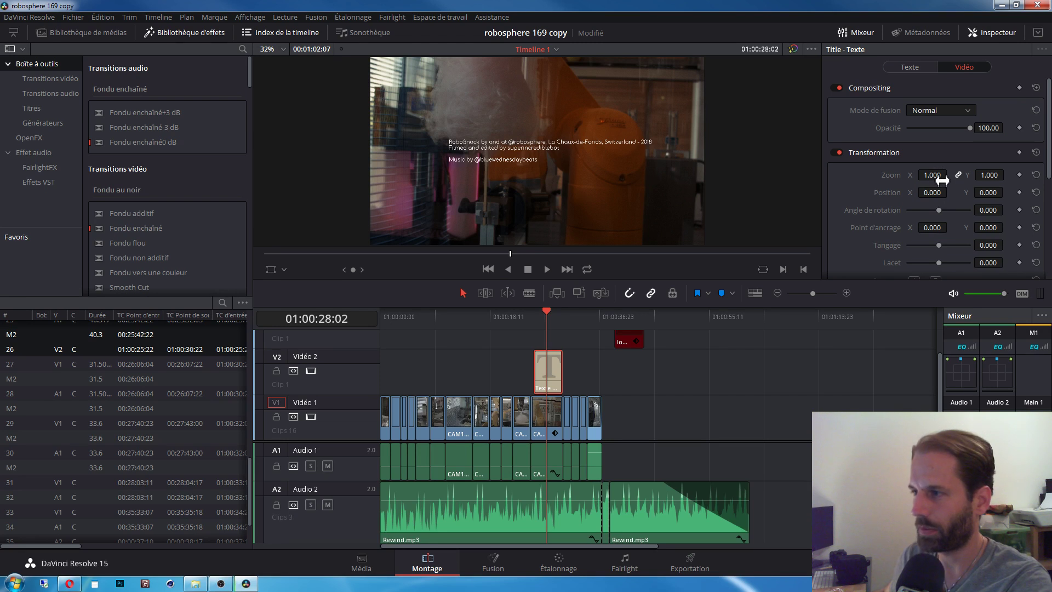
drag(941, 181, 942, 178)
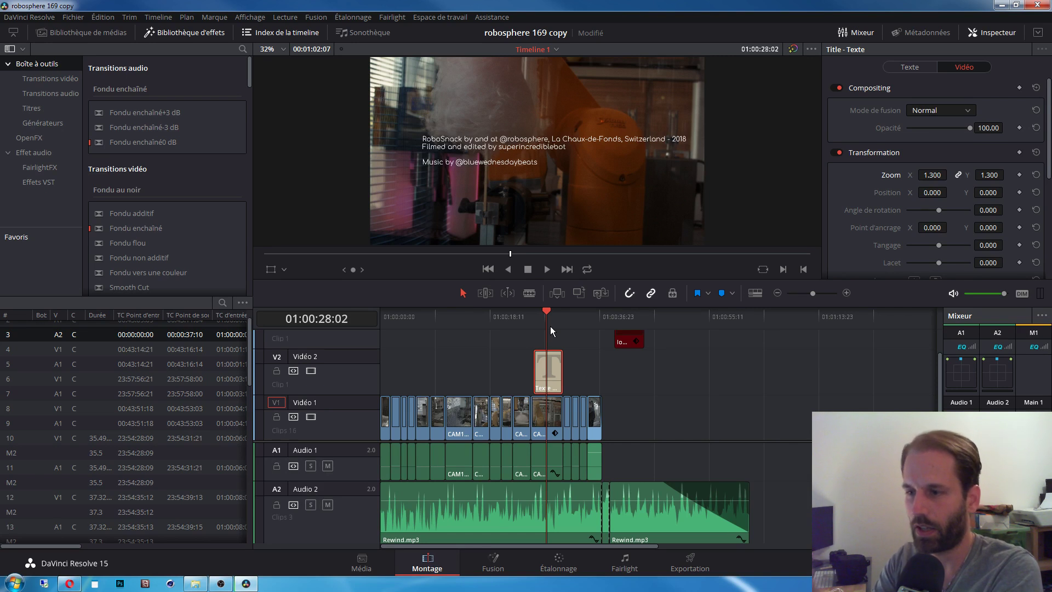
Step: Set the credits title to zoom 1.340 at position X -10, Y -436, along the frame bottom
click(558, 143)
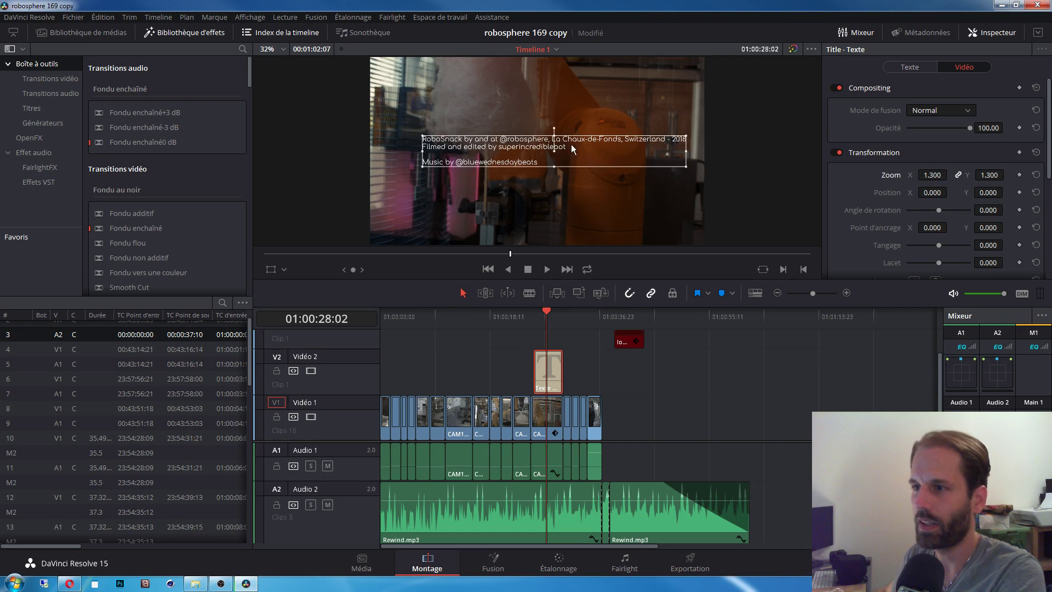
mouse_move(571, 147)
mouse_down()
mouse_move(554, 149)
mouse_move(578, 173)
mouse_move(585, 216)
mouse_move(577, 163)
mouse_up()
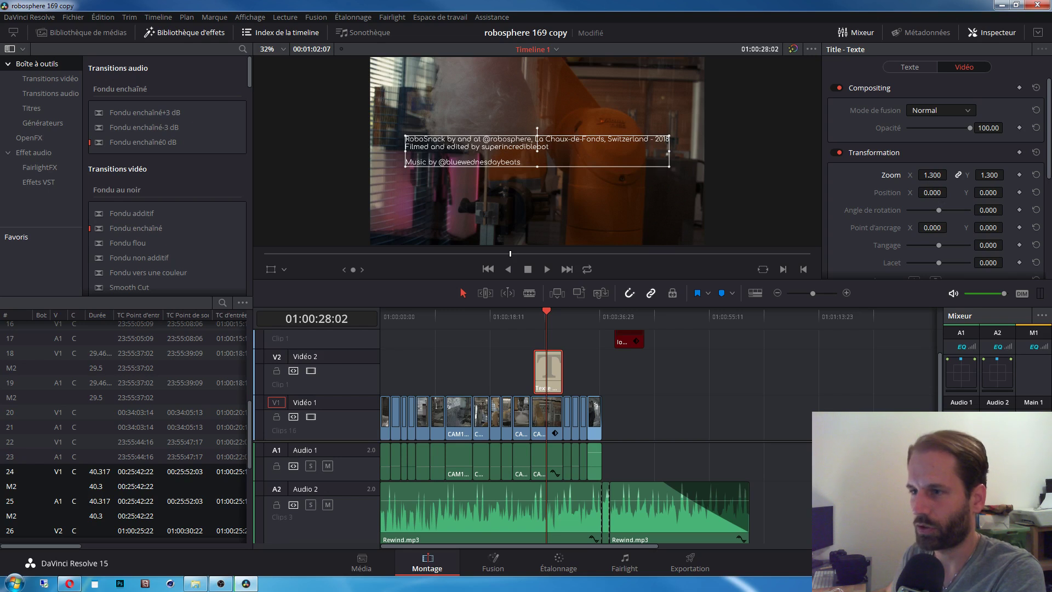
mouse_move(935, 179)
mouse_down()
mouse_move(950, 192)
mouse_move(930, 192)
mouse_up()
drag(994, 200, 993, 198)
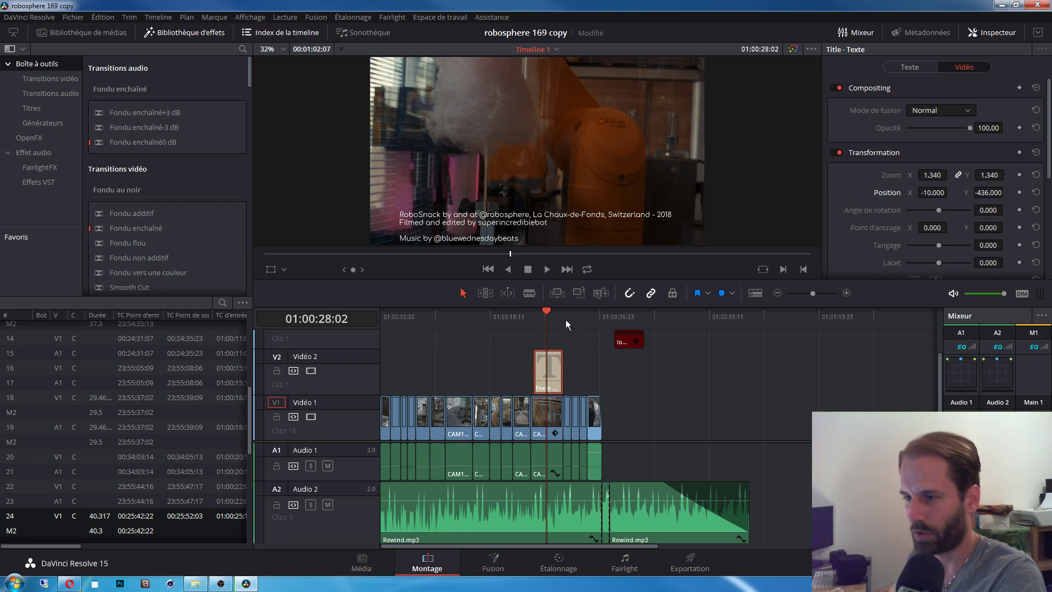
Step: Give the credits title clip a fade-in at its start and a fade-out at its end
scroll(597, 357, up, 2)
scroll(597, 357, up, 3)
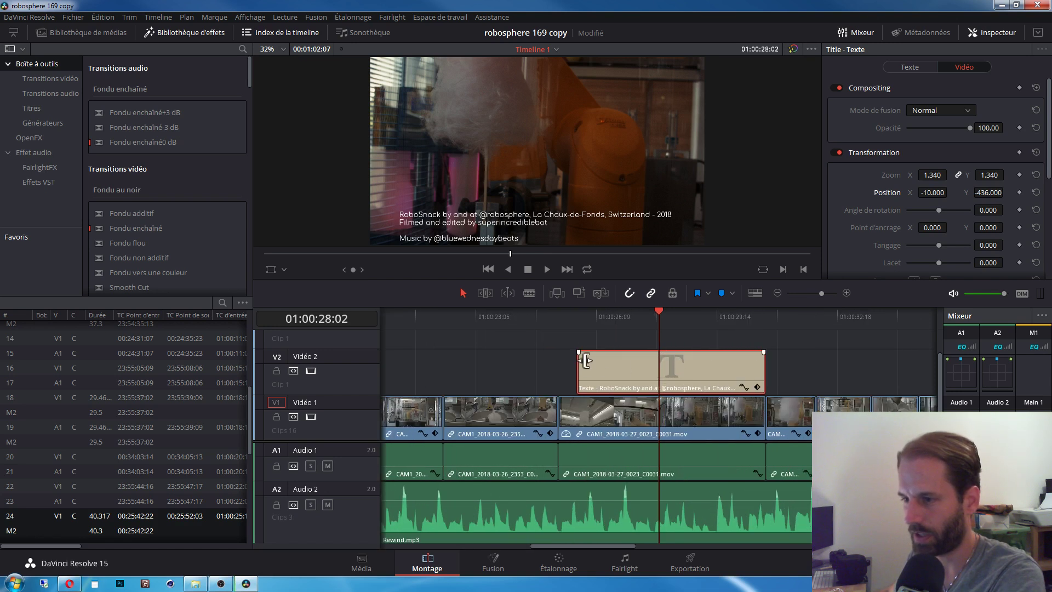
drag(578, 358, 625, 356)
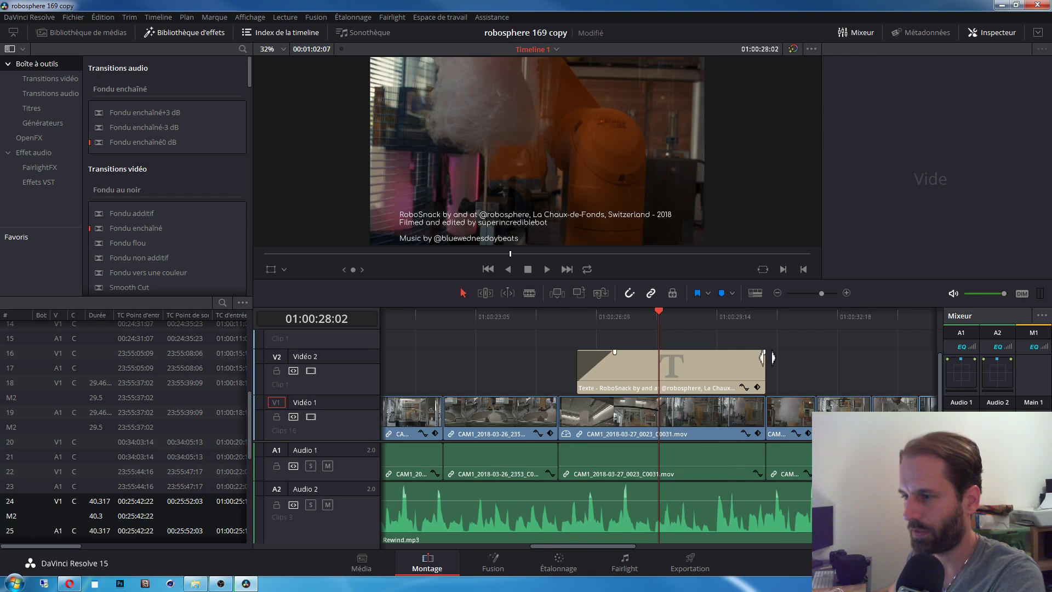
drag(763, 352, 723, 355)
Step: Play the title's fade-in from 01:00:25:22 and fade-out from 01:00:29:00, then fit the edit to view
click(572, 318)
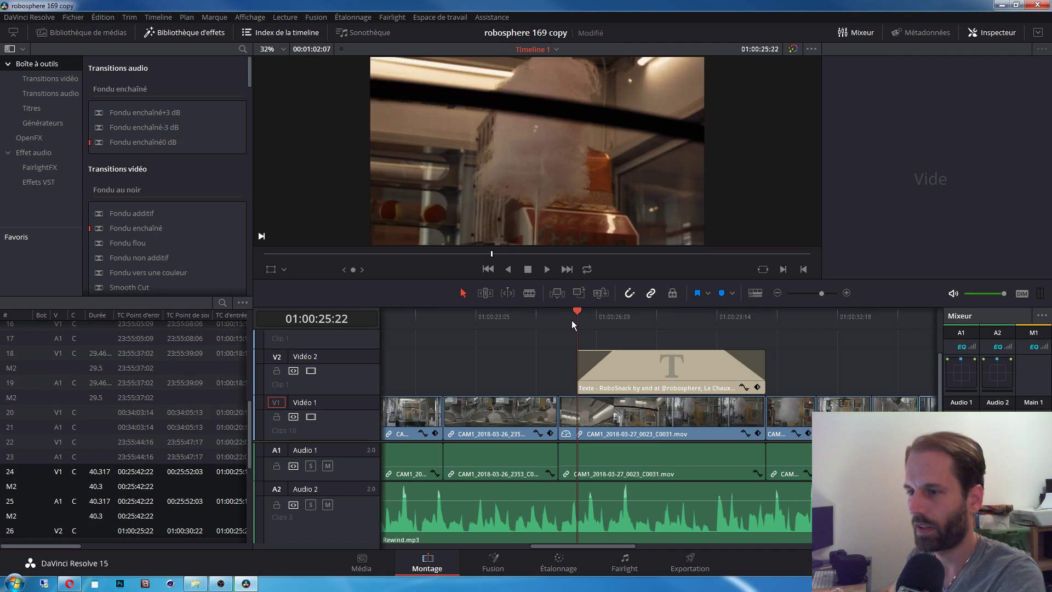
key(space)
key(space)
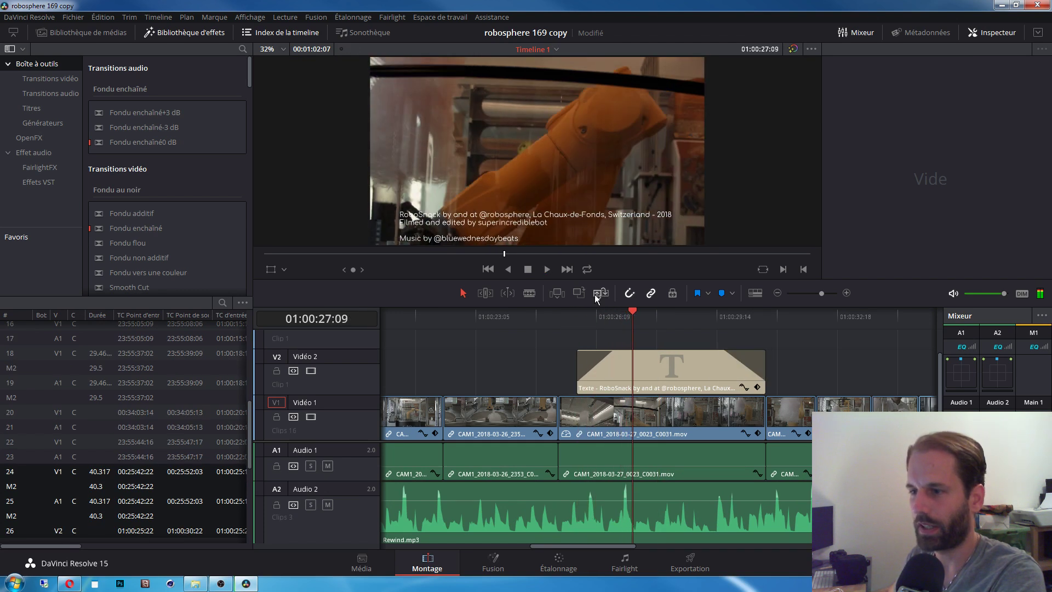
click(572, 318)
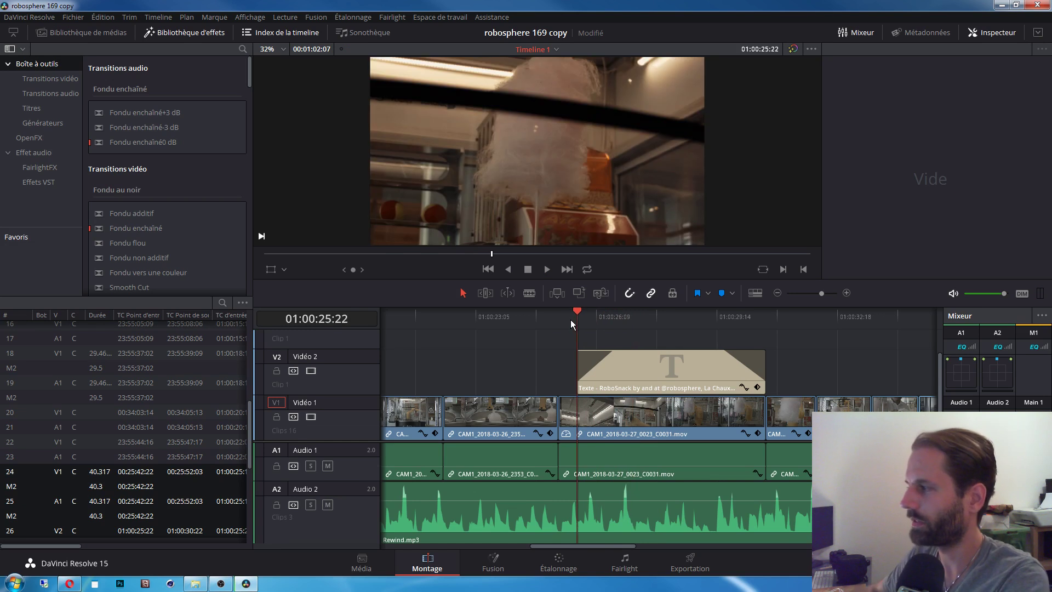
key(space)
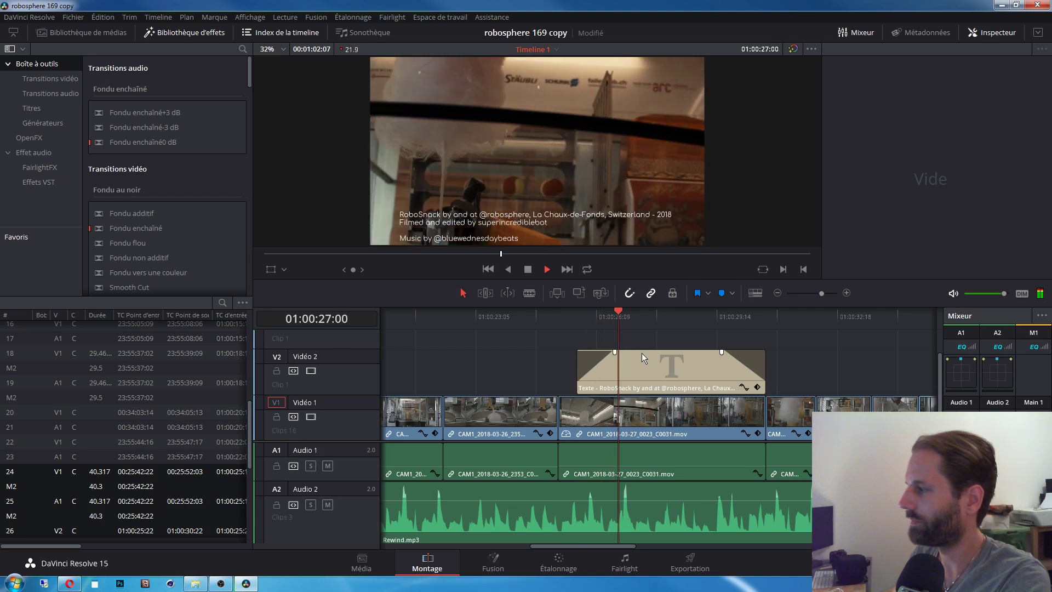
key(space)
click(695, 316)
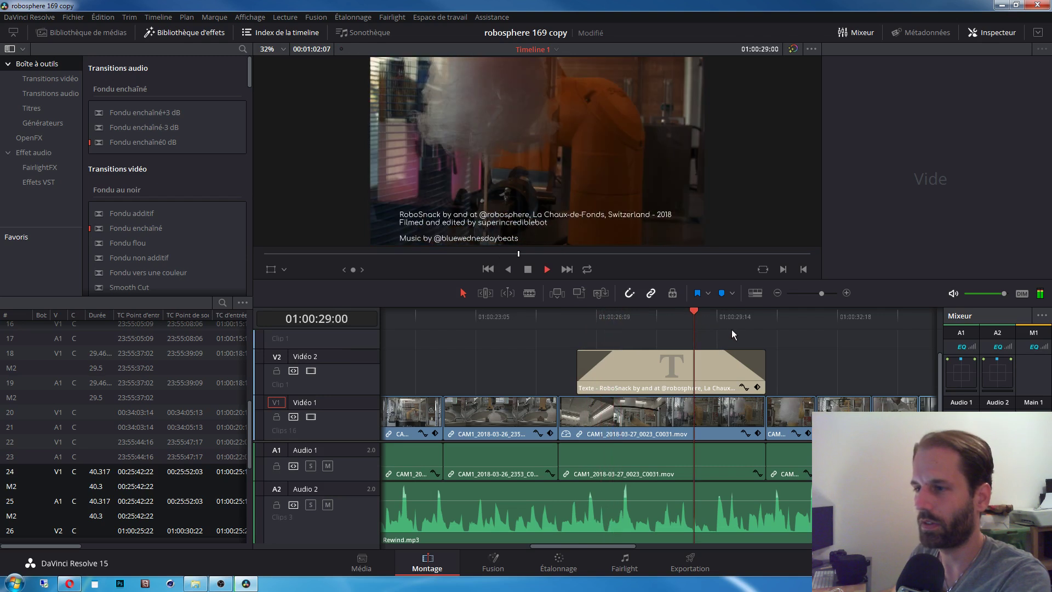
key(space)
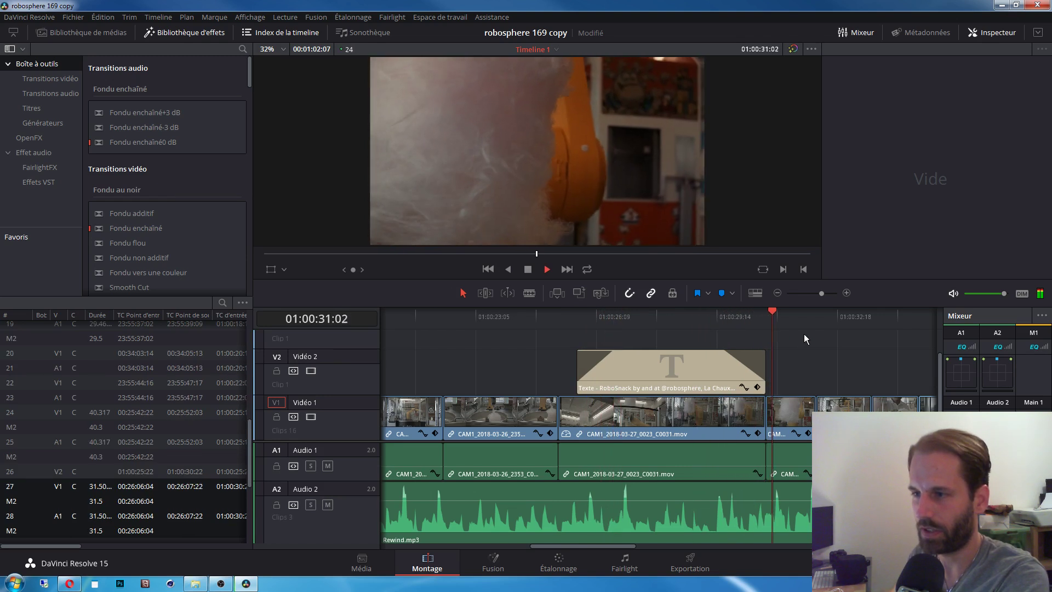
key(space)
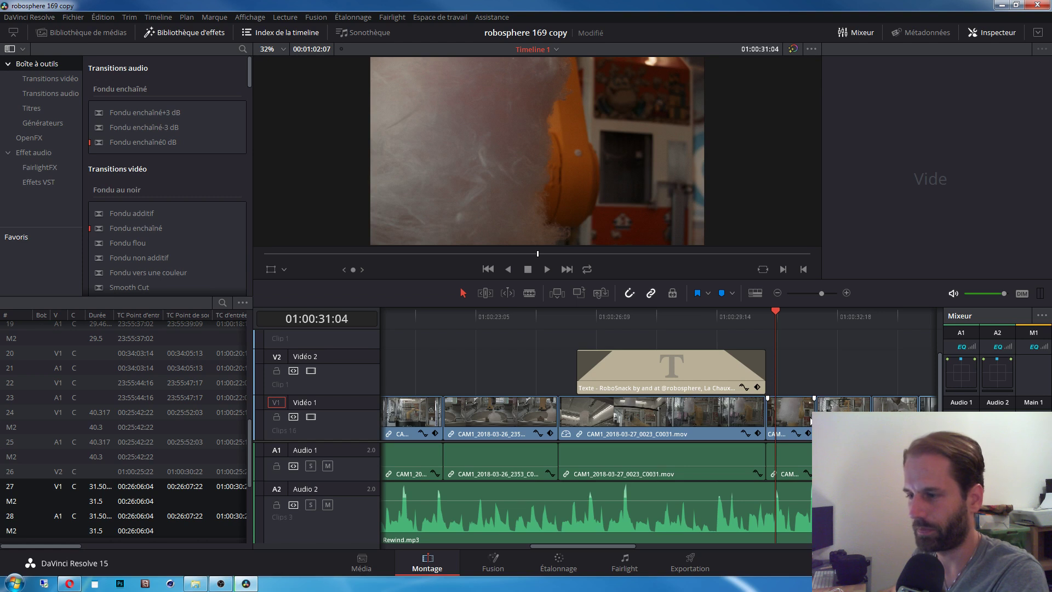
key(shift+z)
Step: Add two new video tracks above V2 in the edit timeline
scroll(709, 419, up, 3)
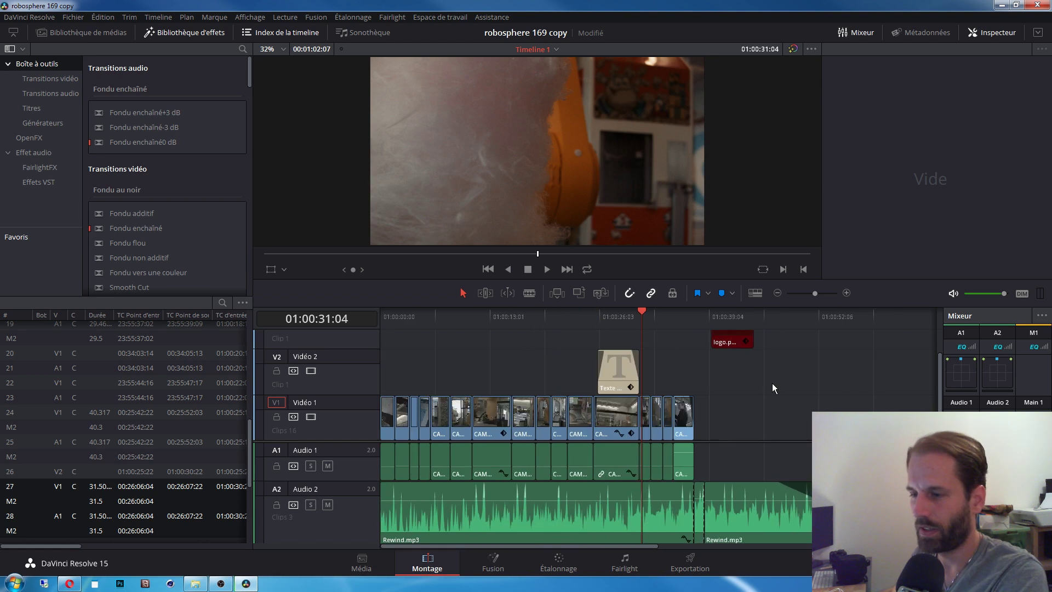
right_click(366, 378)
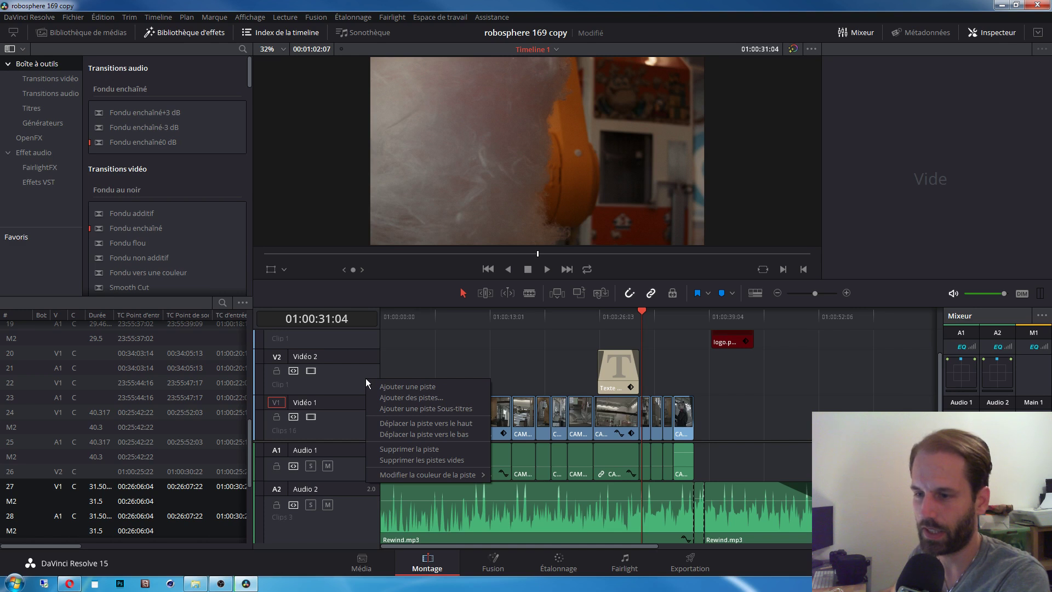
click(411, 387)
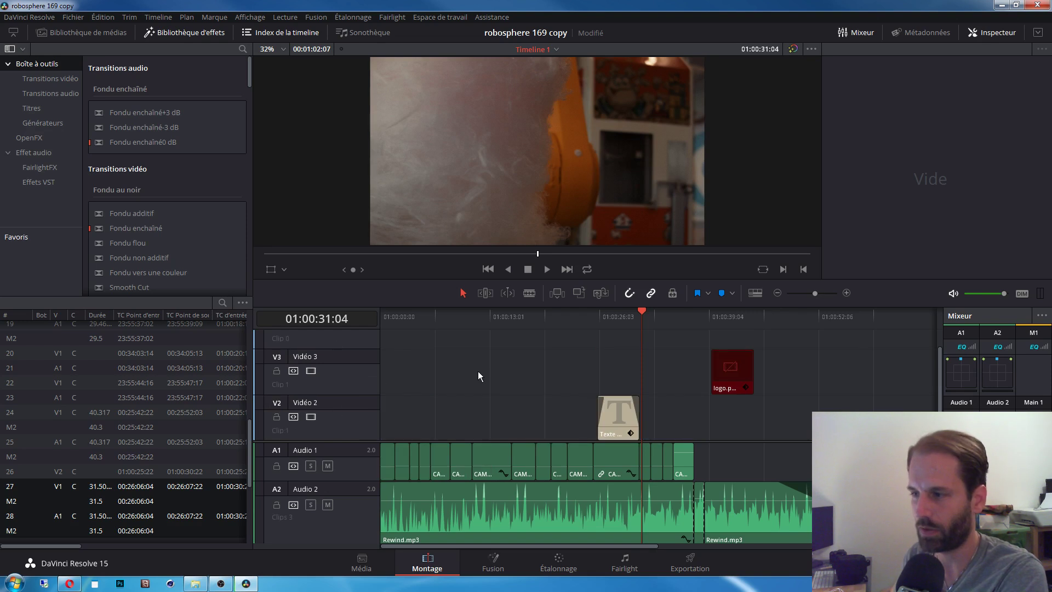
drag(939, 380, 935, 419)
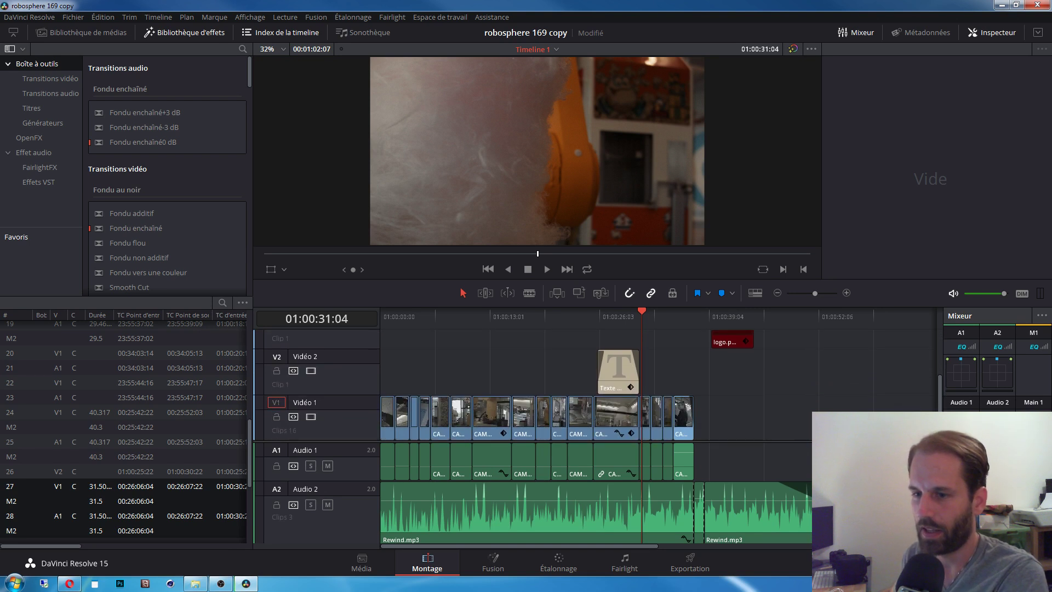
right_click(351, 359)
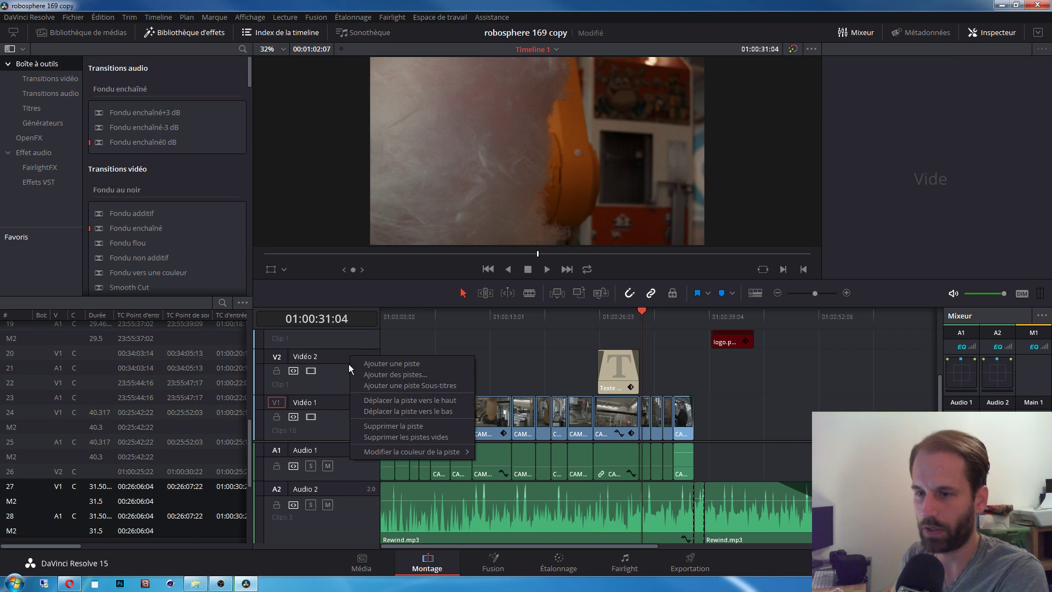
right_click(341, 358)
right_click(341, 358)
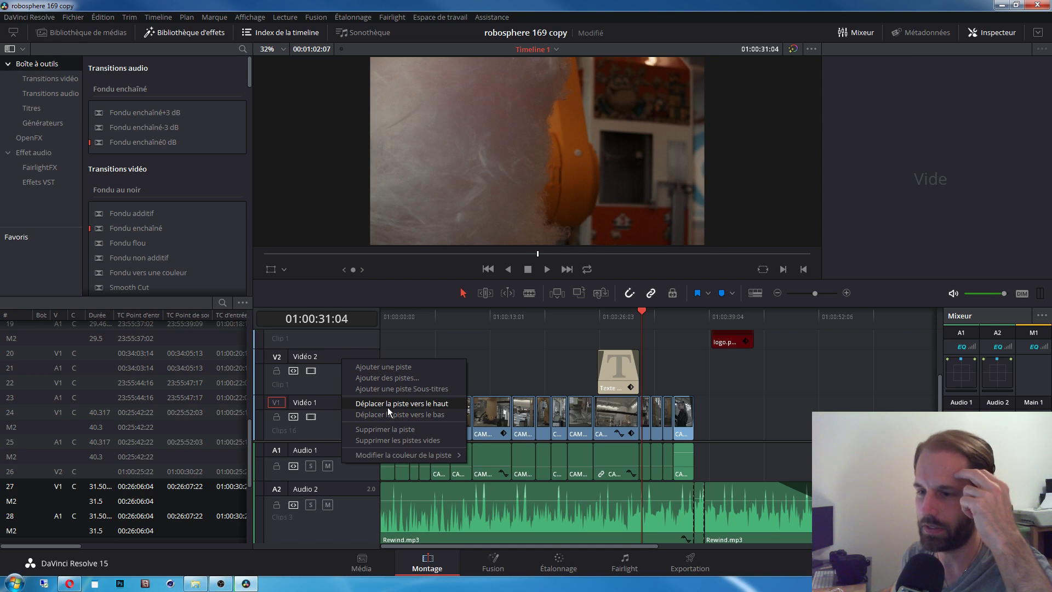
click(386, 367)
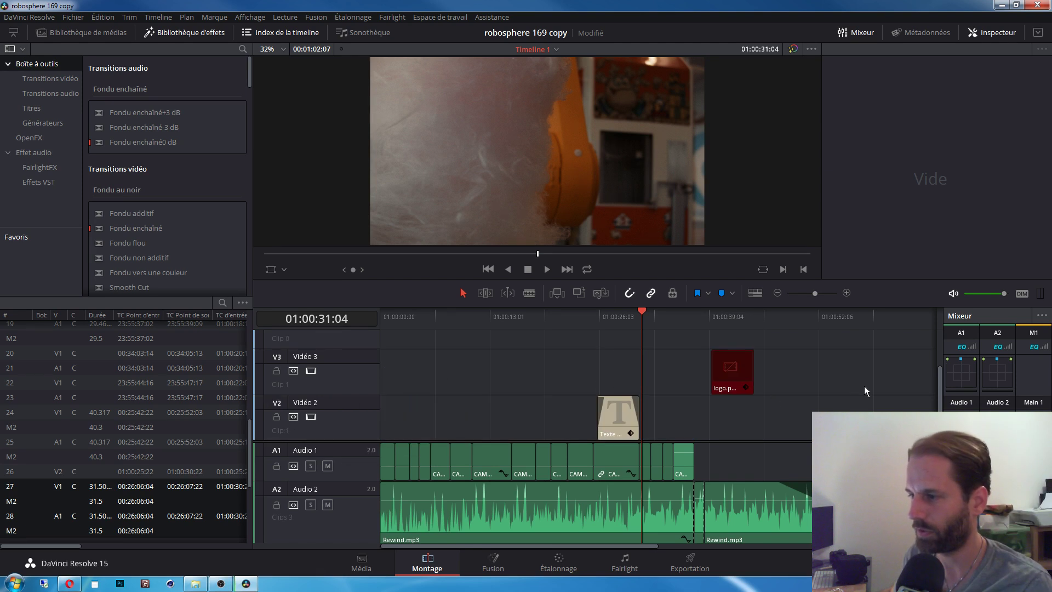
drag(938, 393, 934, 368)
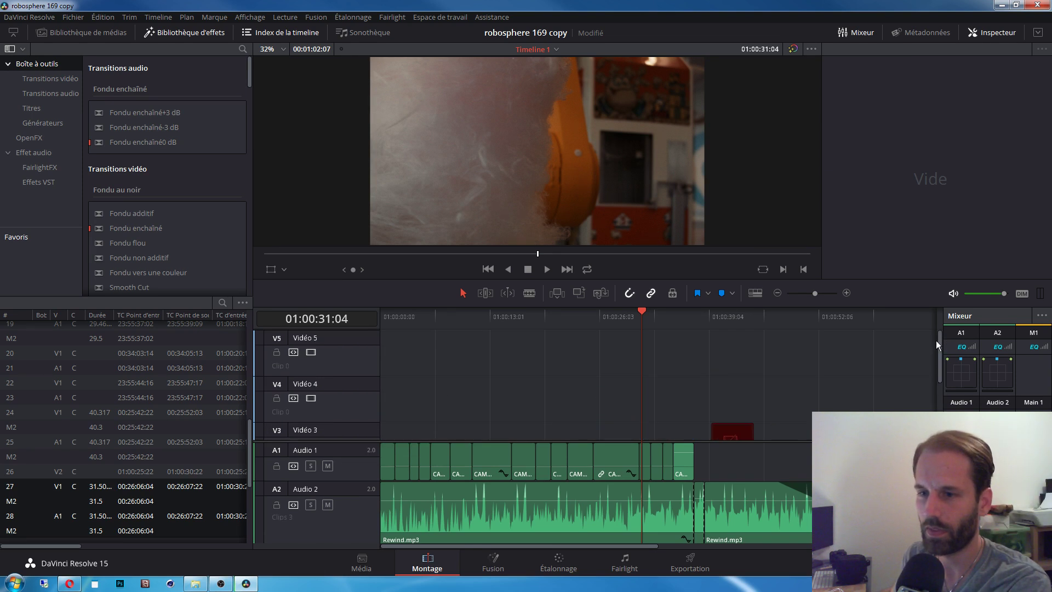
Step: Cue the playhead to 01:00:12:05 on the robot mechanism close-up
scroll(936, 340, down, 3)
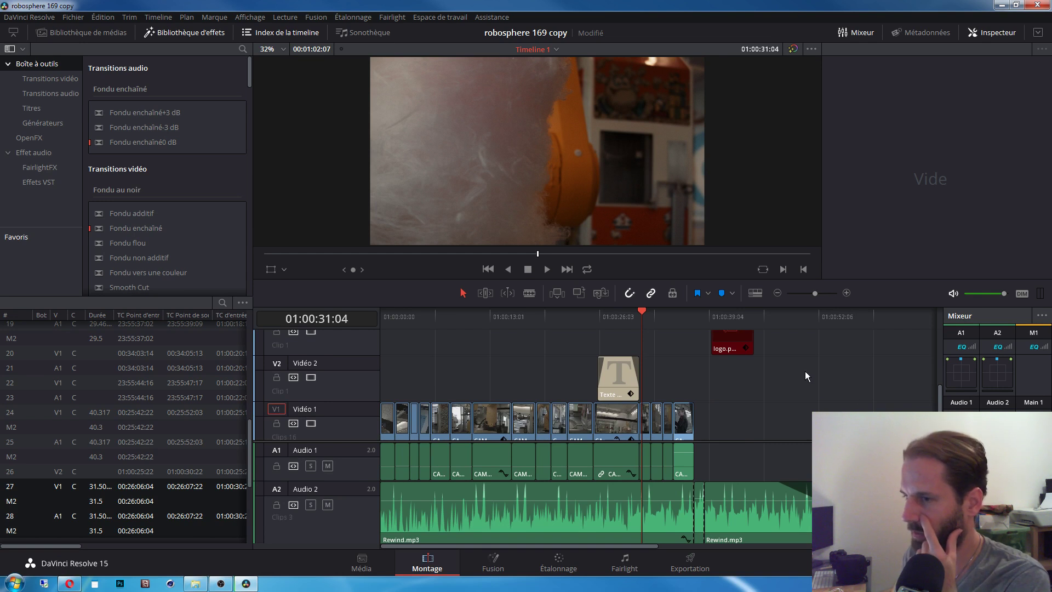
click(521, 323)
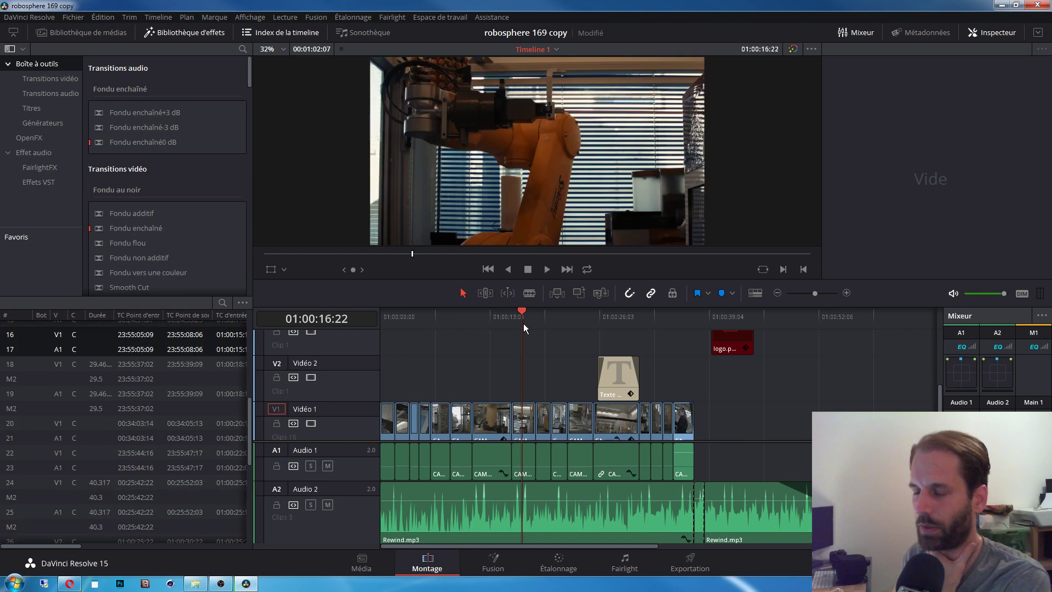
click(483, 318)
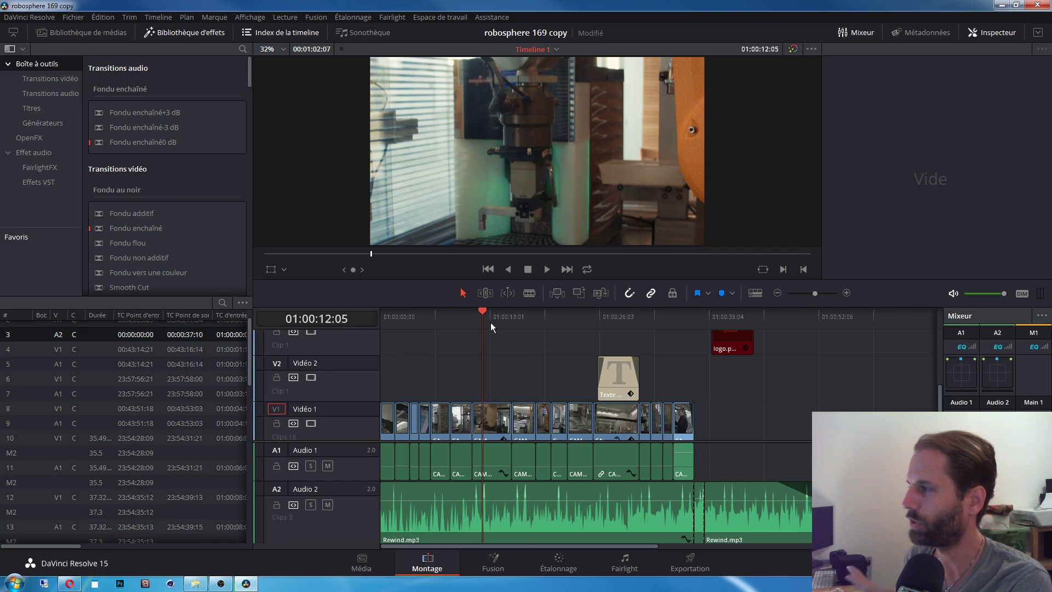
Step: On Étalonnage, view clip 06, then clip 03 (the blue toy robot), then return to Montage
click(558, 565)
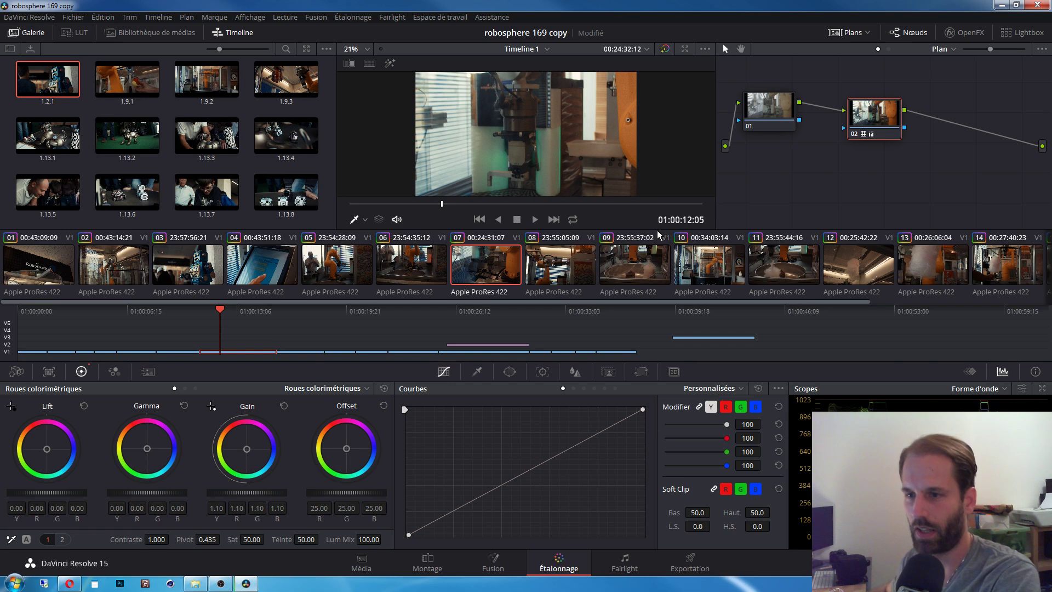
click(398, 274)
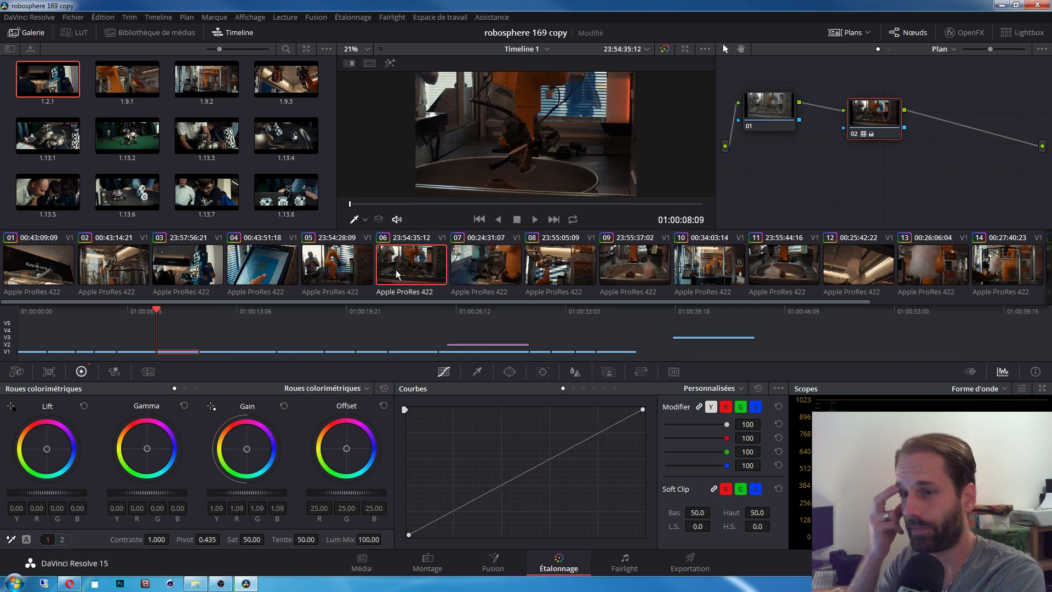
click(204, 276)
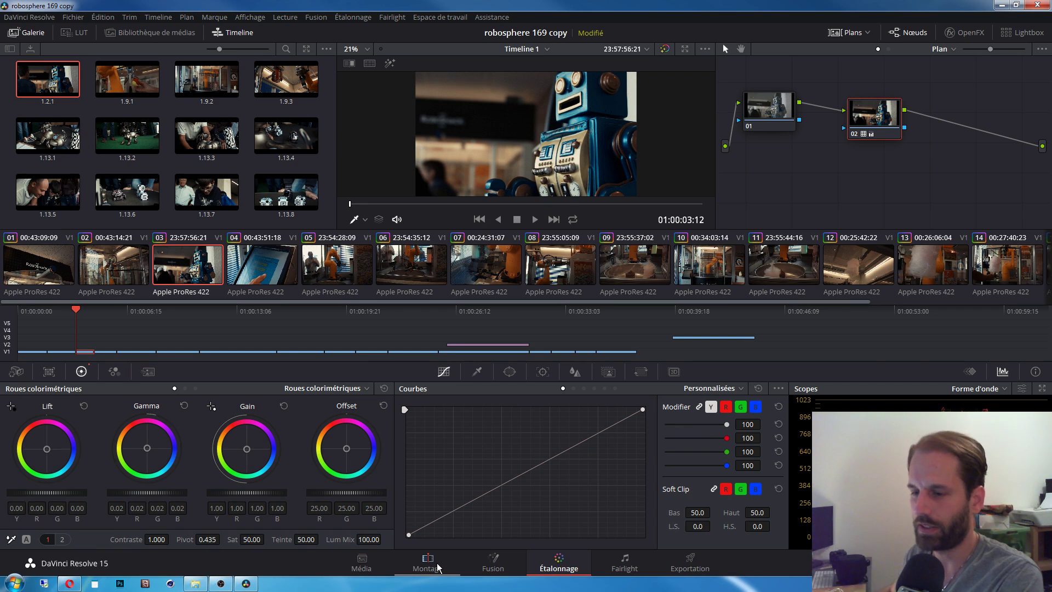
click(436, 563)
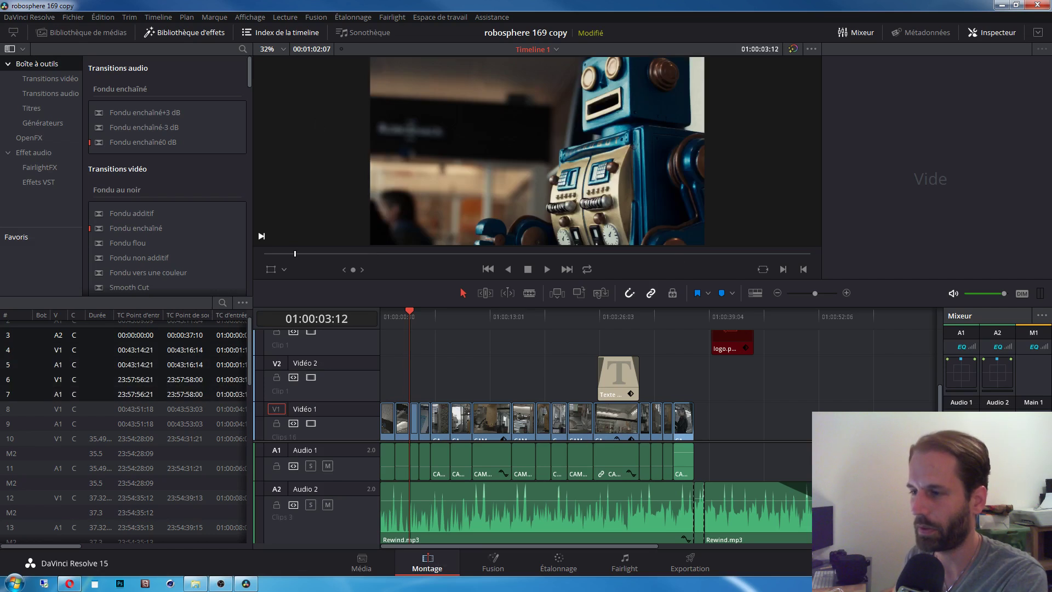
Step: Move the playhead to 01:00:14:02 and save the project with Ctrl+S
click(499, 323)
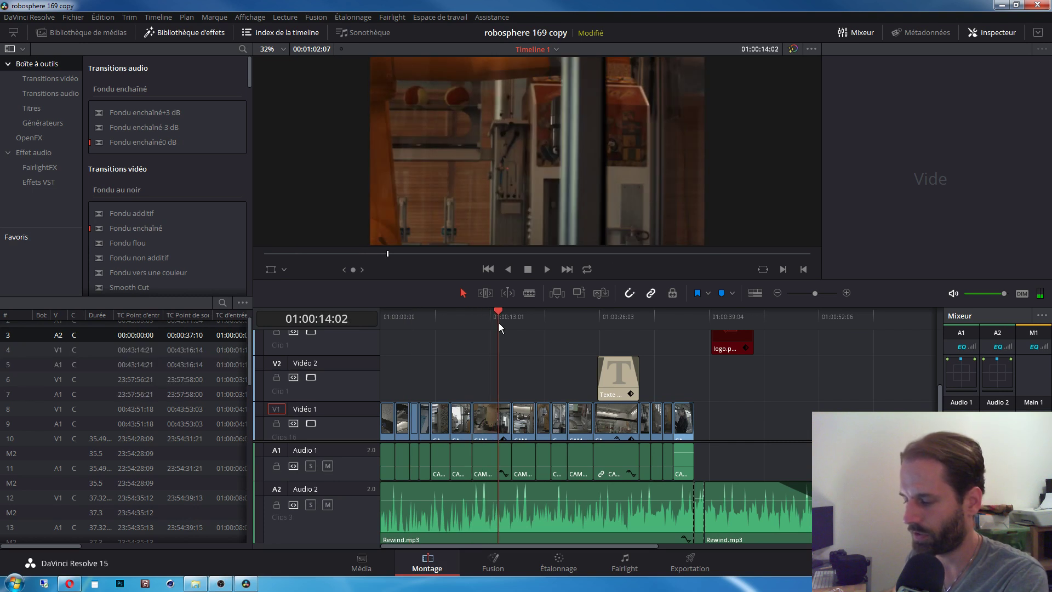
key(ctrl+s)
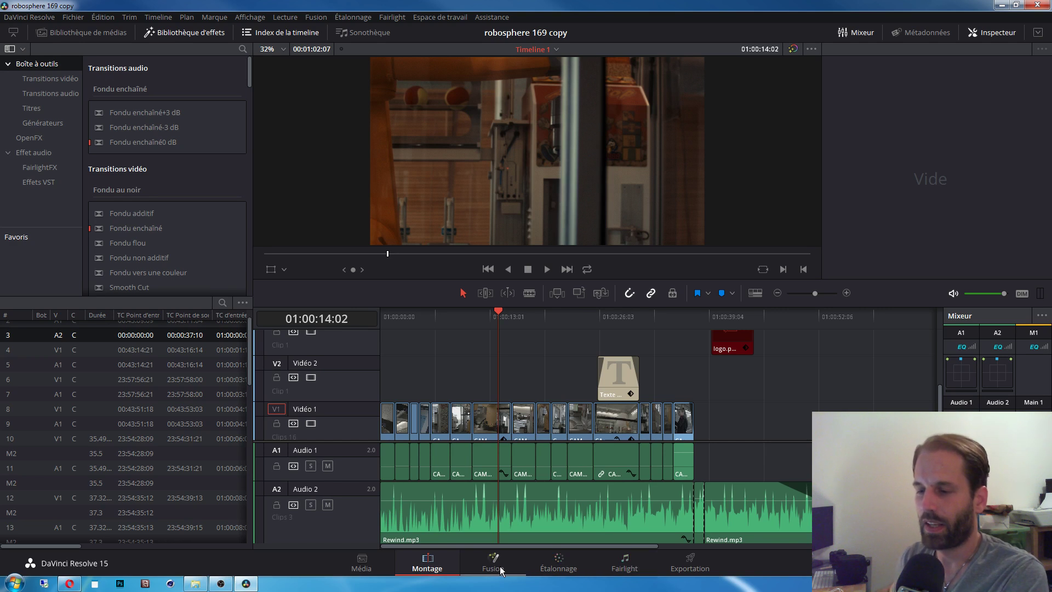
Step: Cue the edit timeline back to 01:00:08:09 and return to the Étalonnage page
click(551, 563)
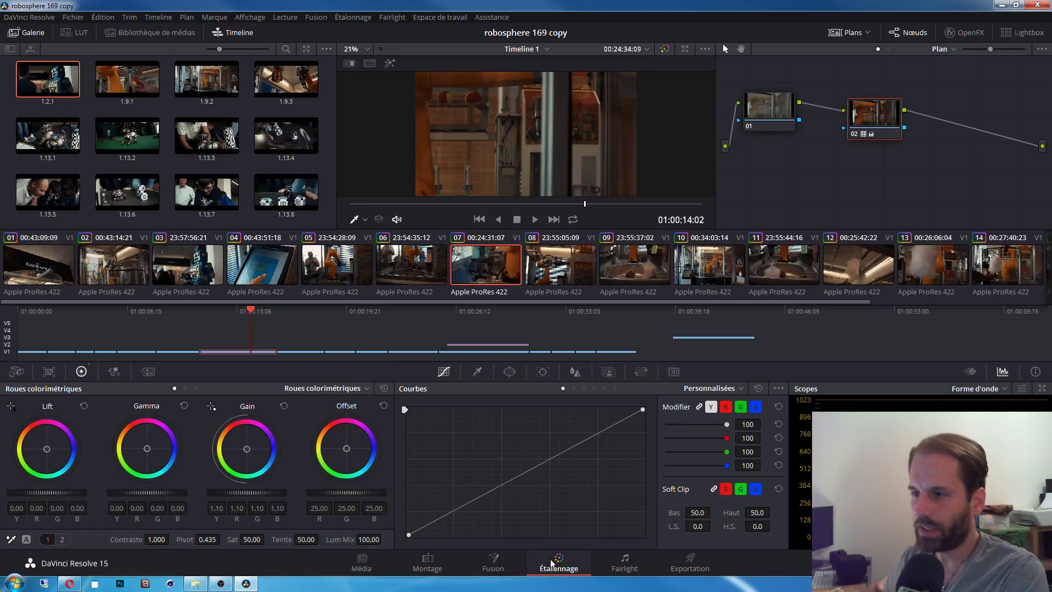
click(427, 563)
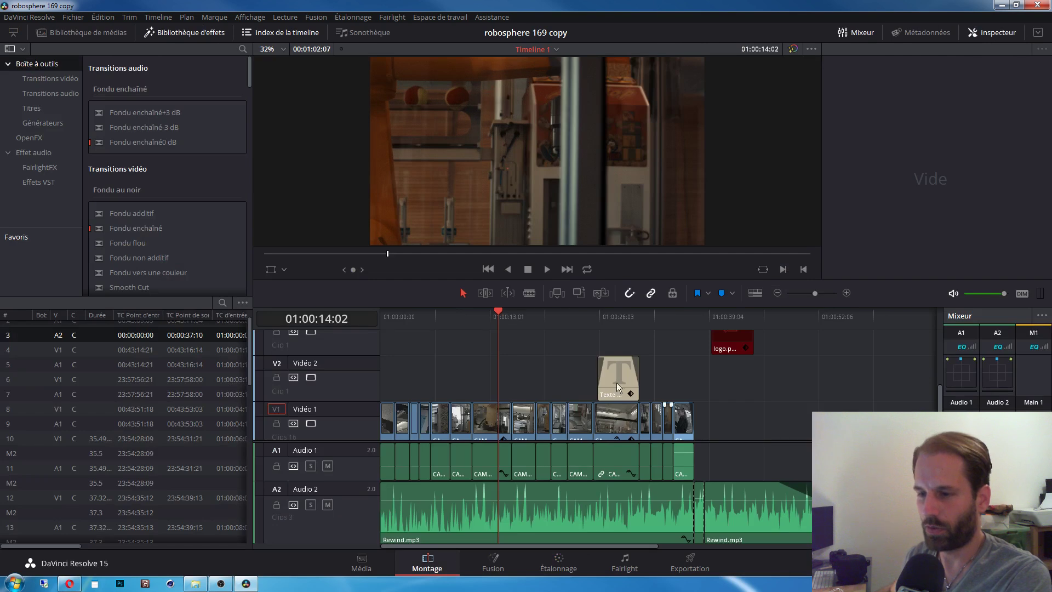
drag(488, 319, 442, 324)
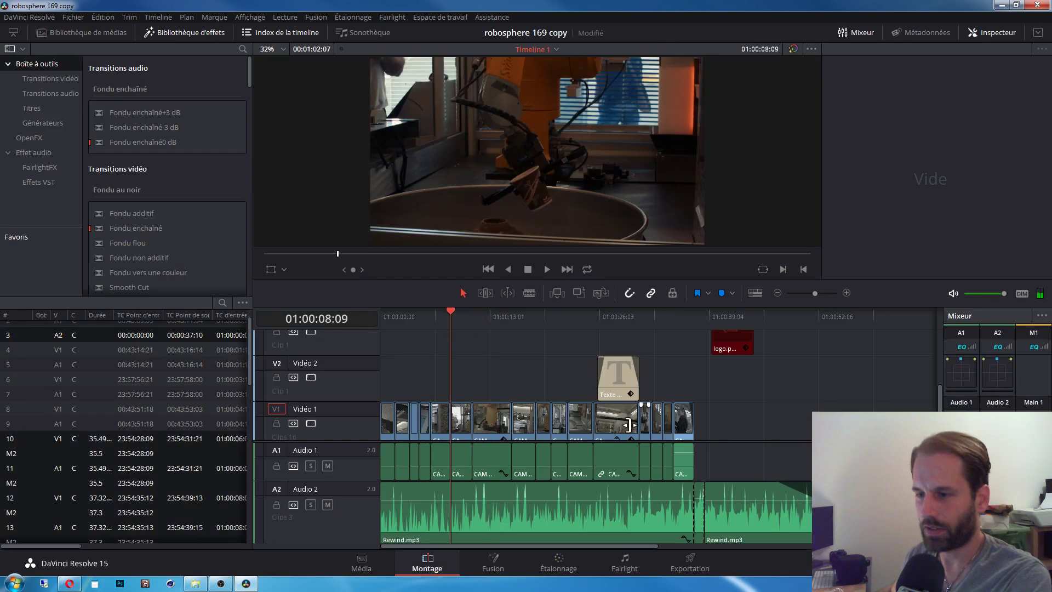
click(560, 564)
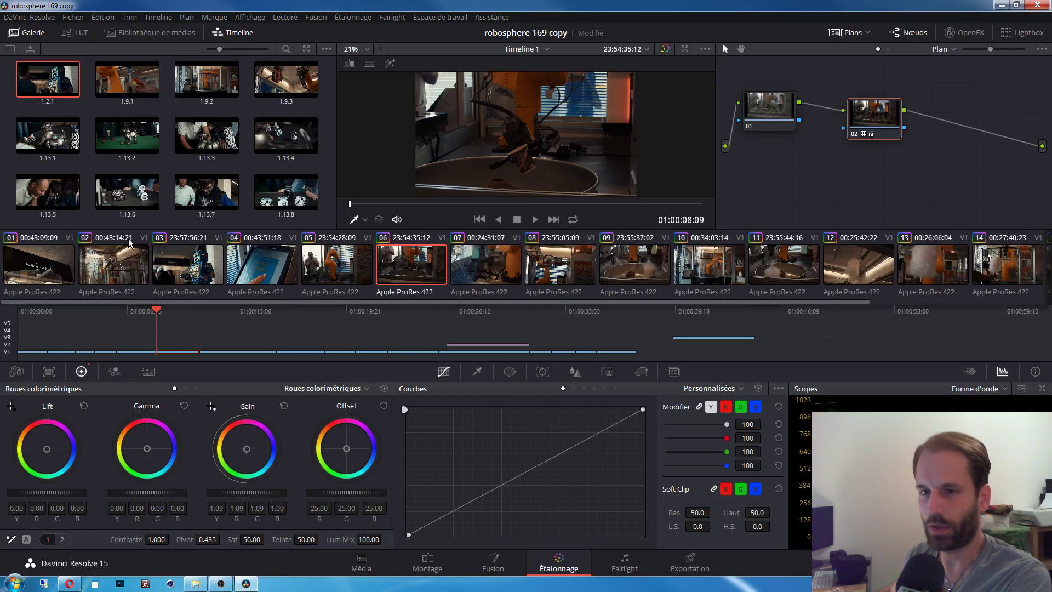
Step: Review the grades of clips 03, 04, 05, 07, 08 and 09 in turn
click(200, 269)
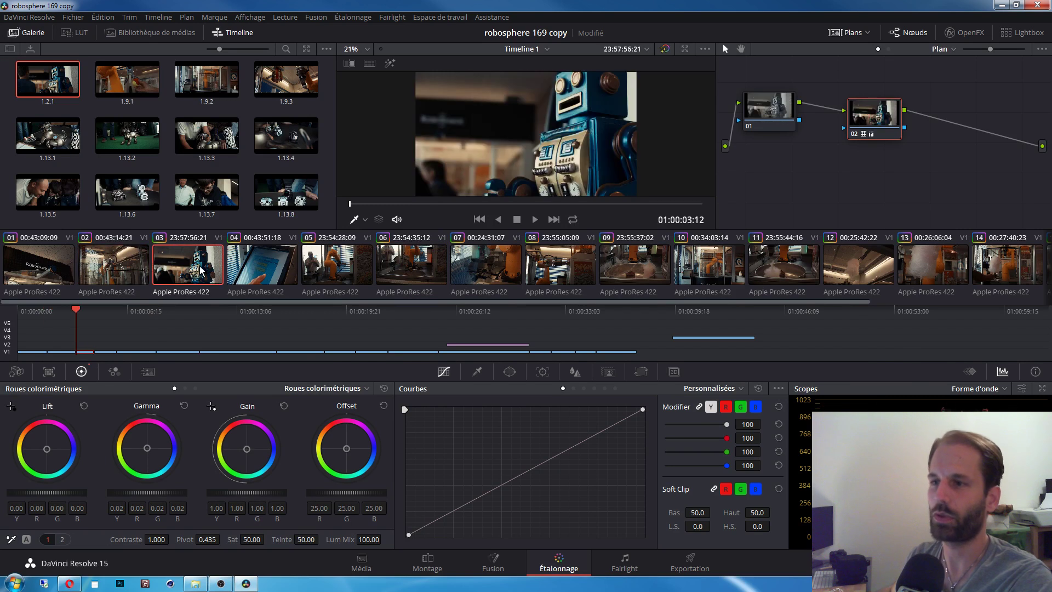
click(284, 270)
click(343, 268)
click(452, 271)
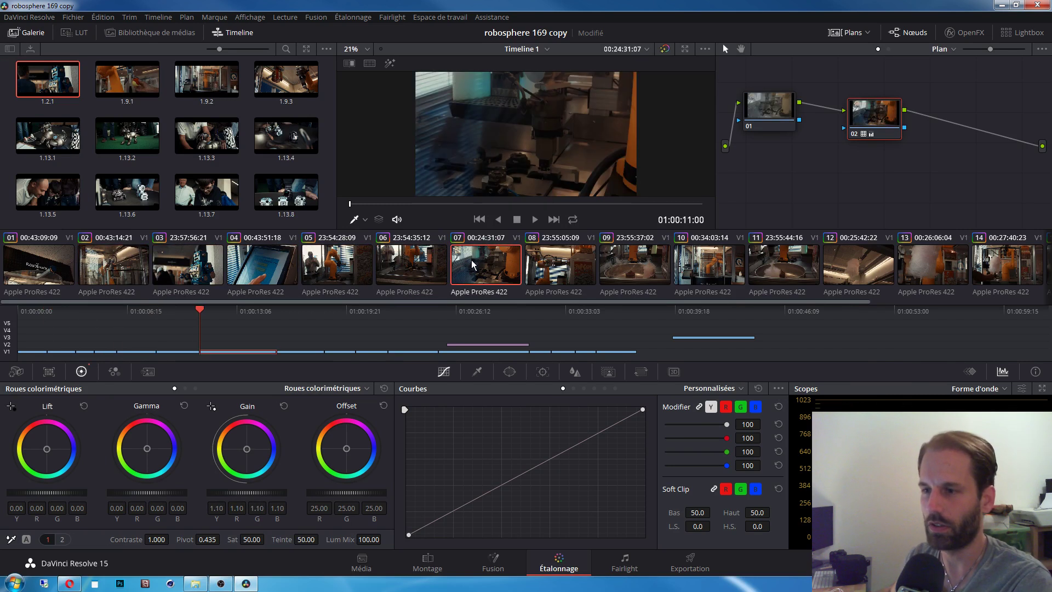
click(548, 271)
click(633, 272)
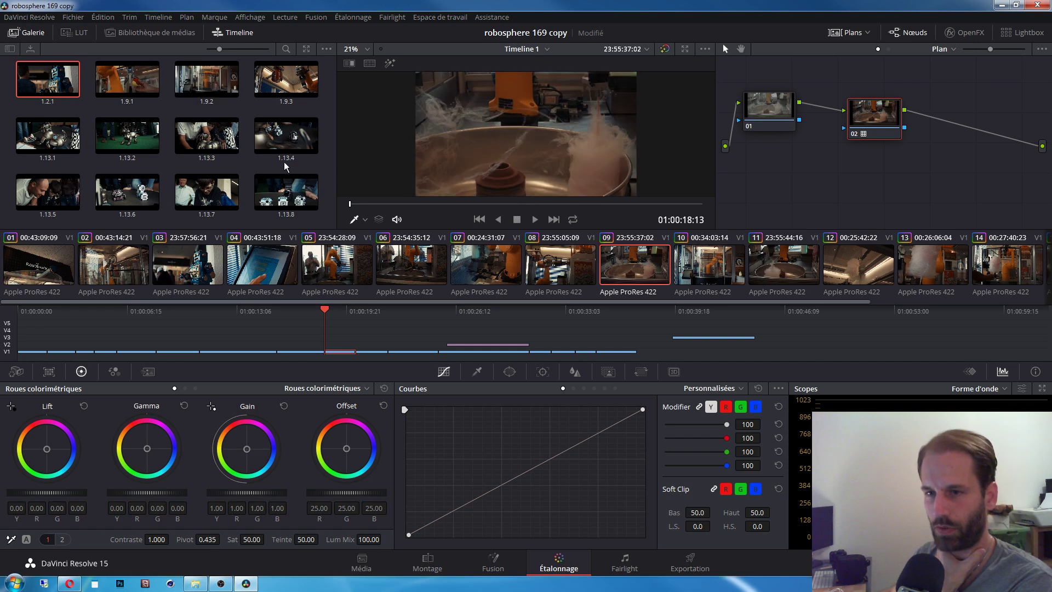
Step: Sample clip 09's image to add a curve point, then select clip 05, the orange robot-arm shot
right_click(501, 137)
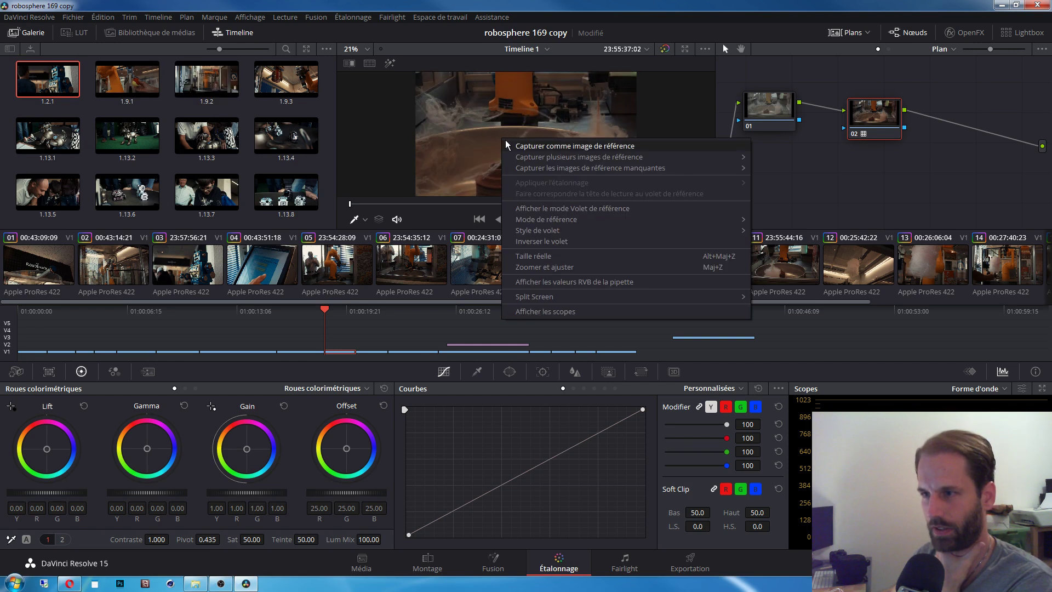
click(648, 127)
click(426, 129)
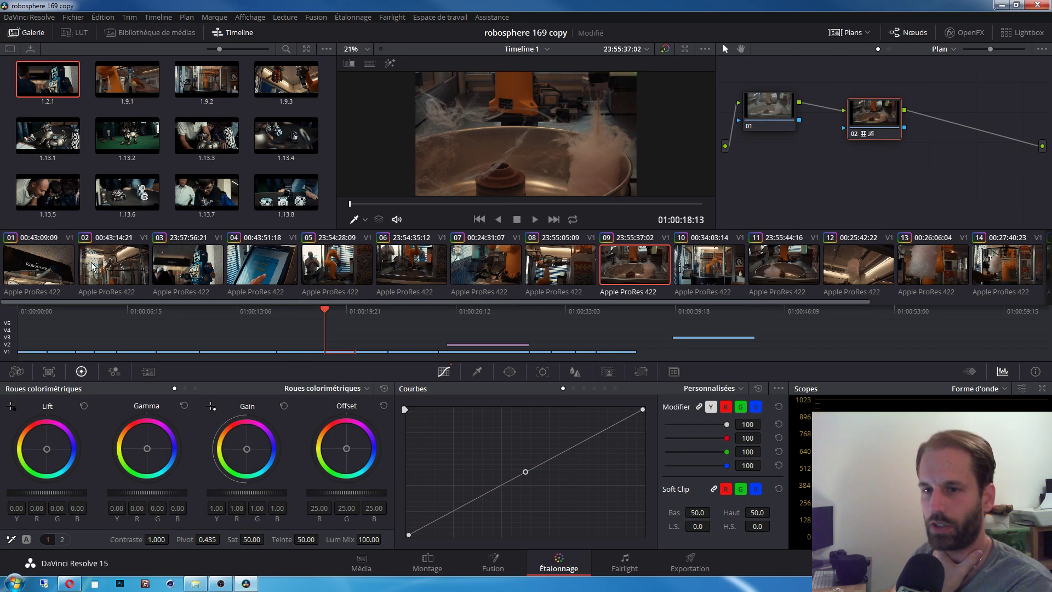
click(482, 266)
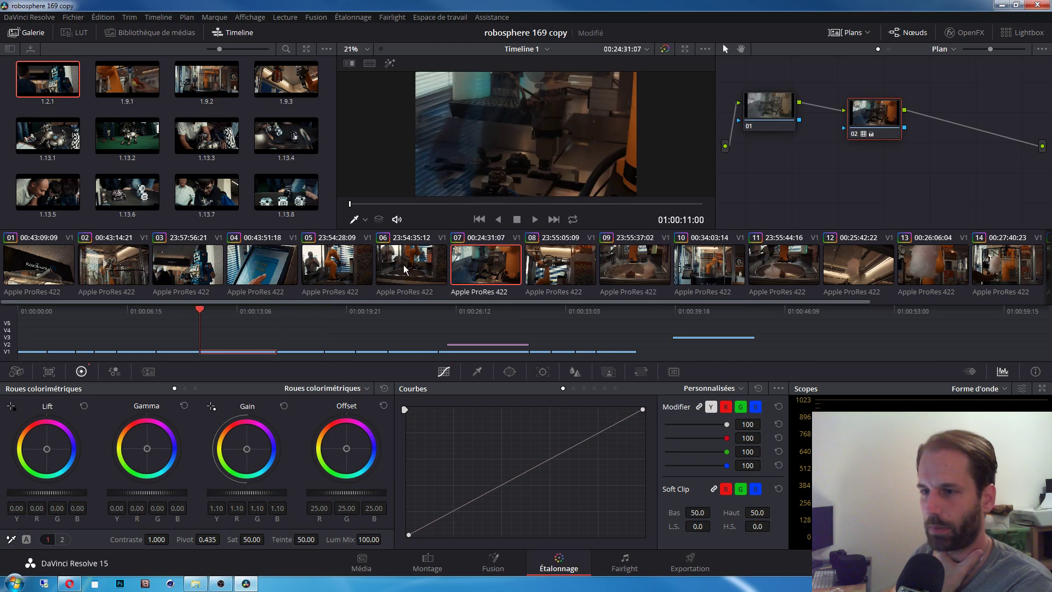
click(337, 266)
Step: Go to Montage and back to Étalonnage with clip 05 up for grading
click(428, 561)
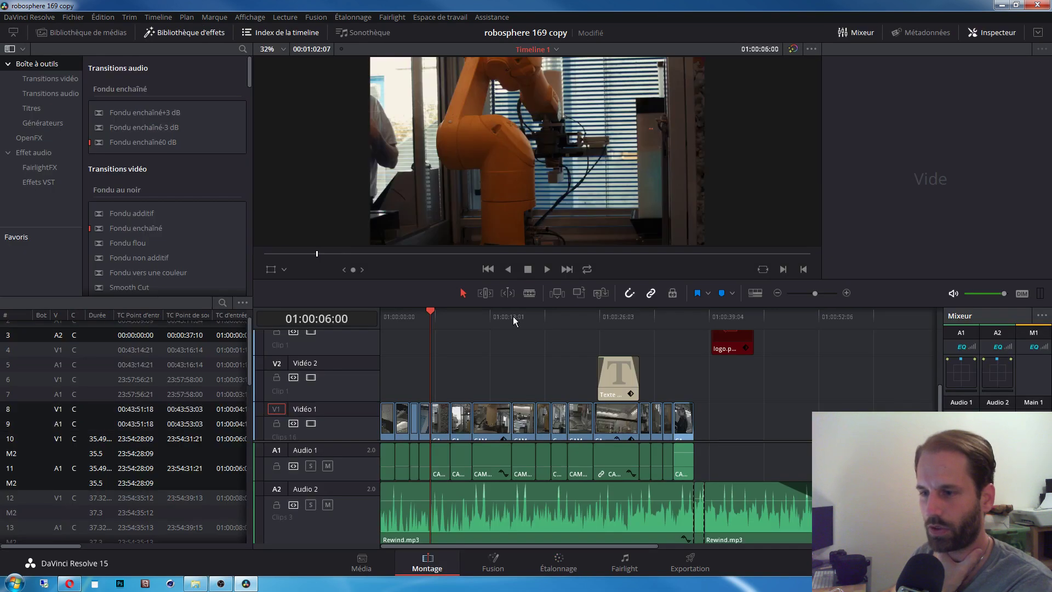
click(545, 560)
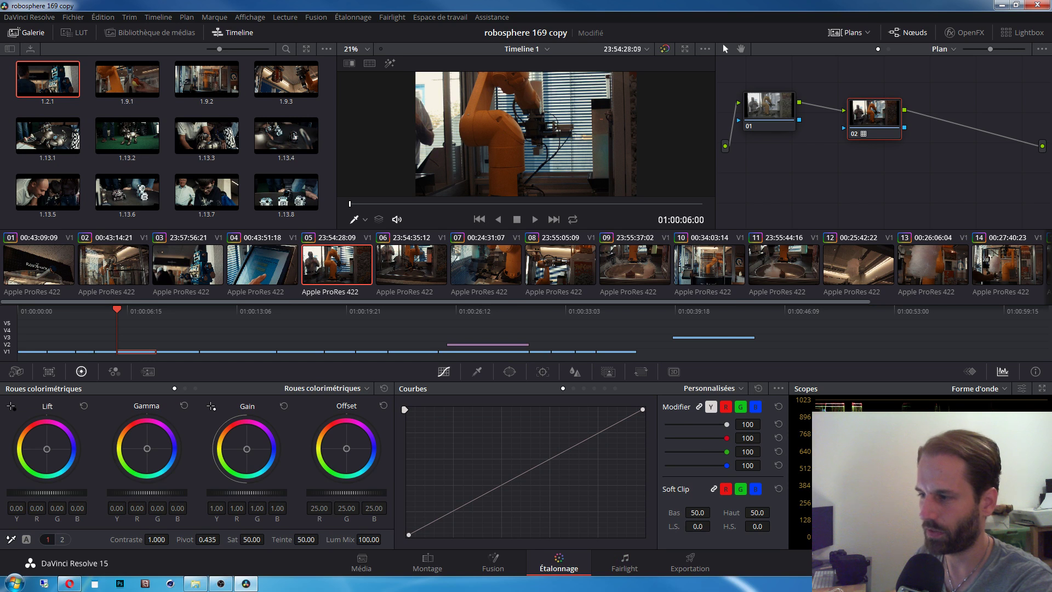
click(973, 390)
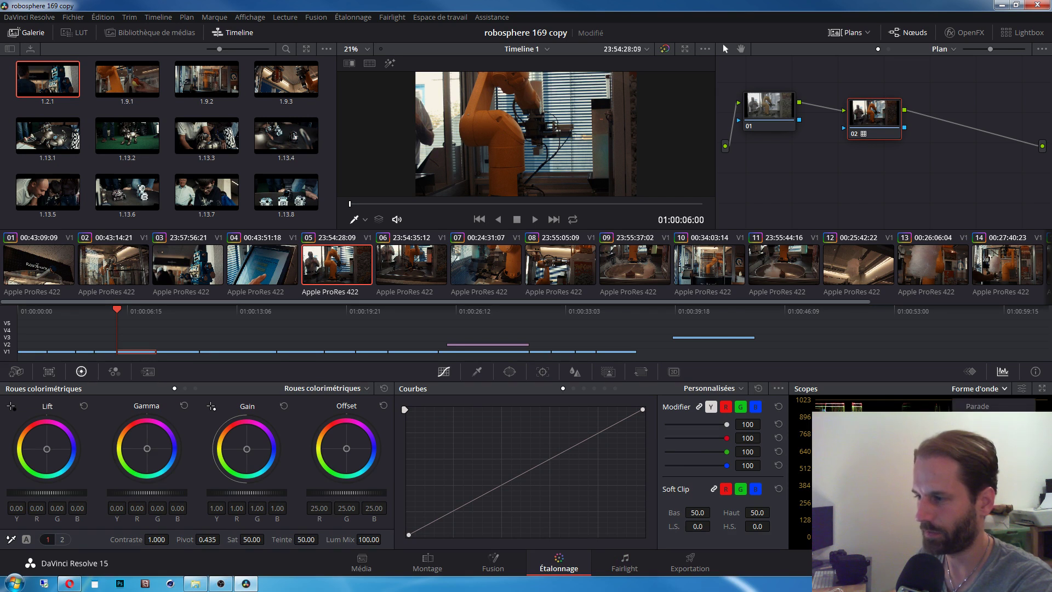
click(977, 432)
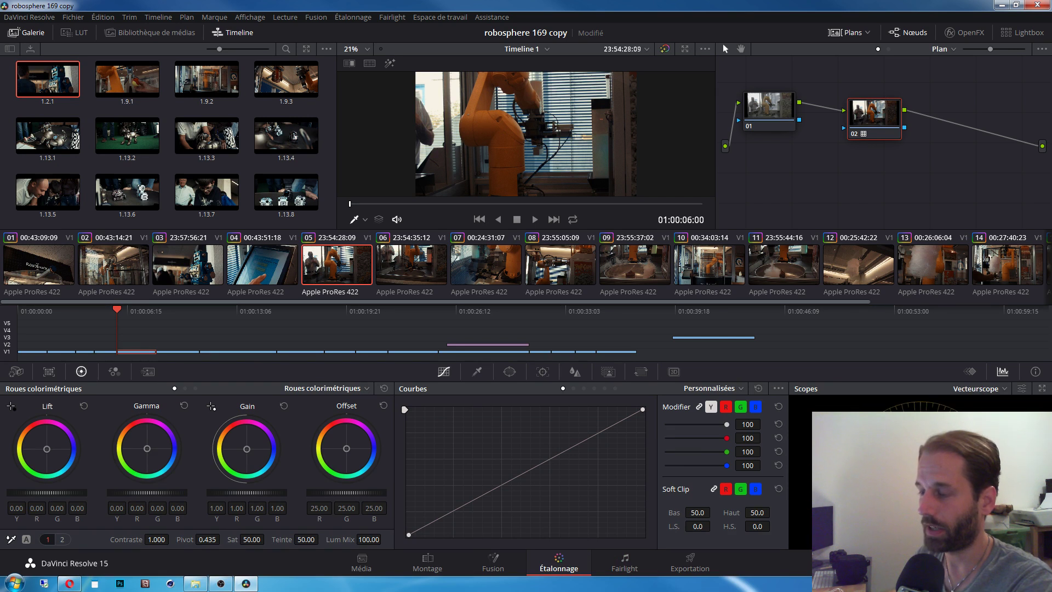
click(981, 390)
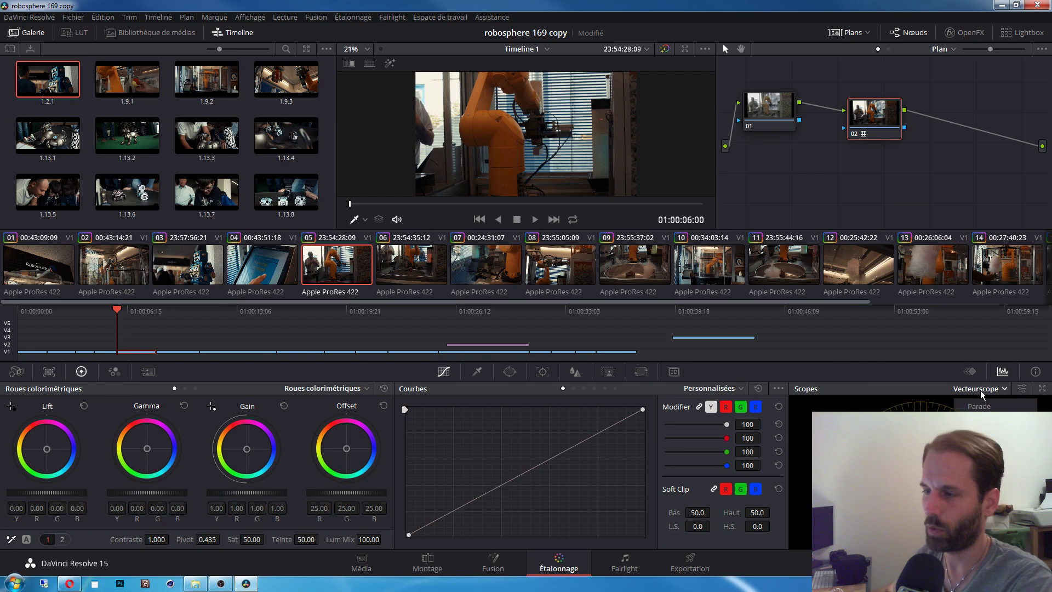
click(981, 406)
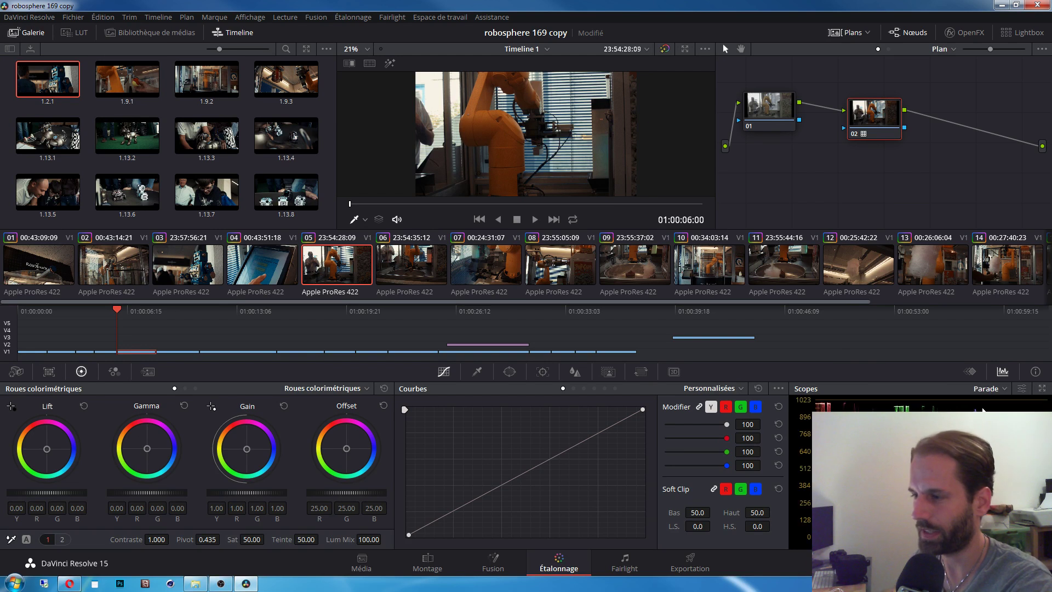
click(987, 390)
click(980, 419)
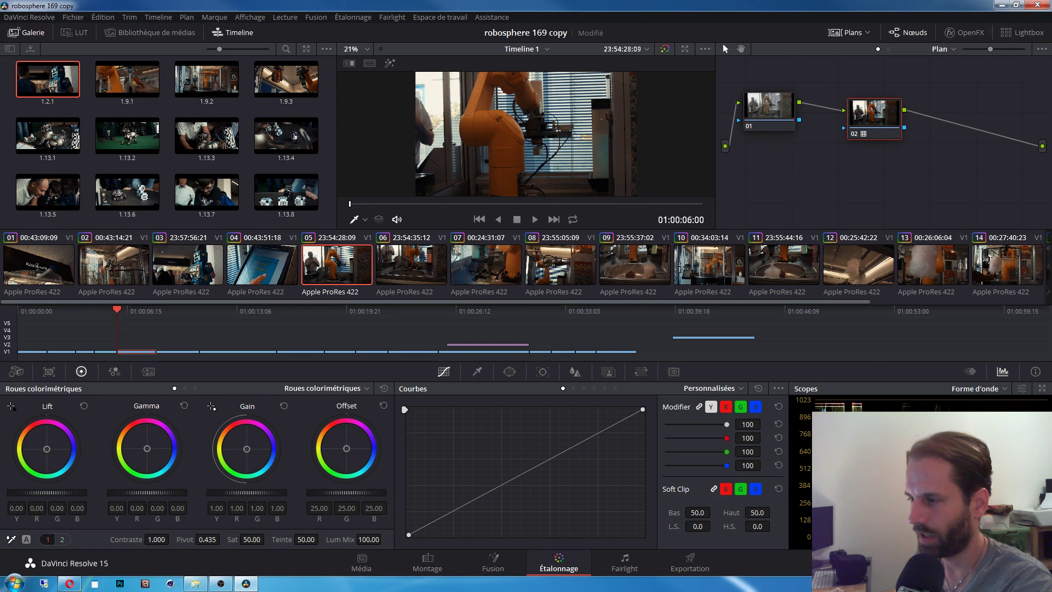
click(986, 390)
click(980, 406)
click(977, 390)
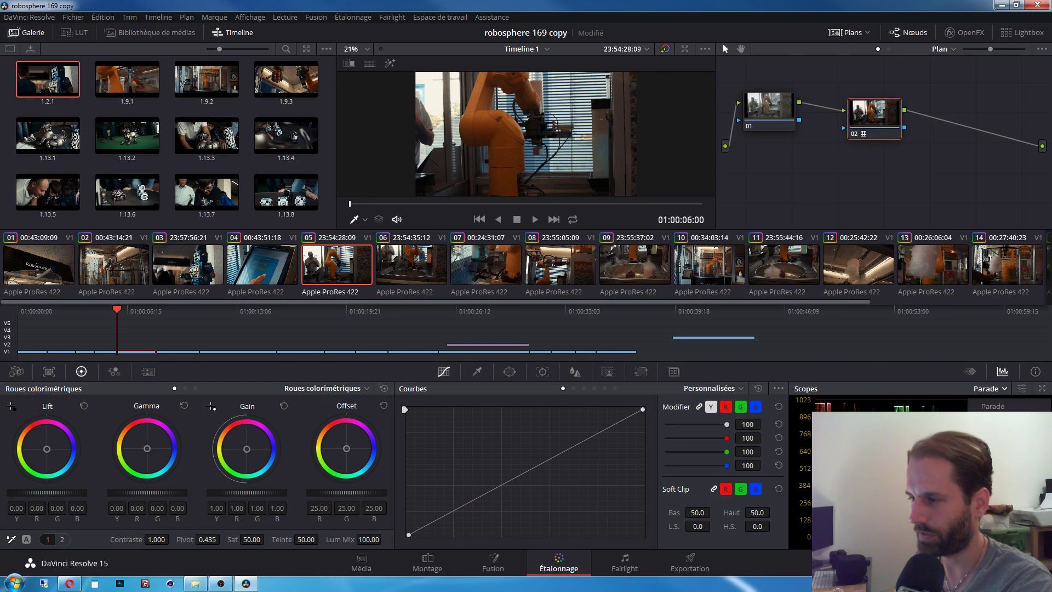
click(980, 444)
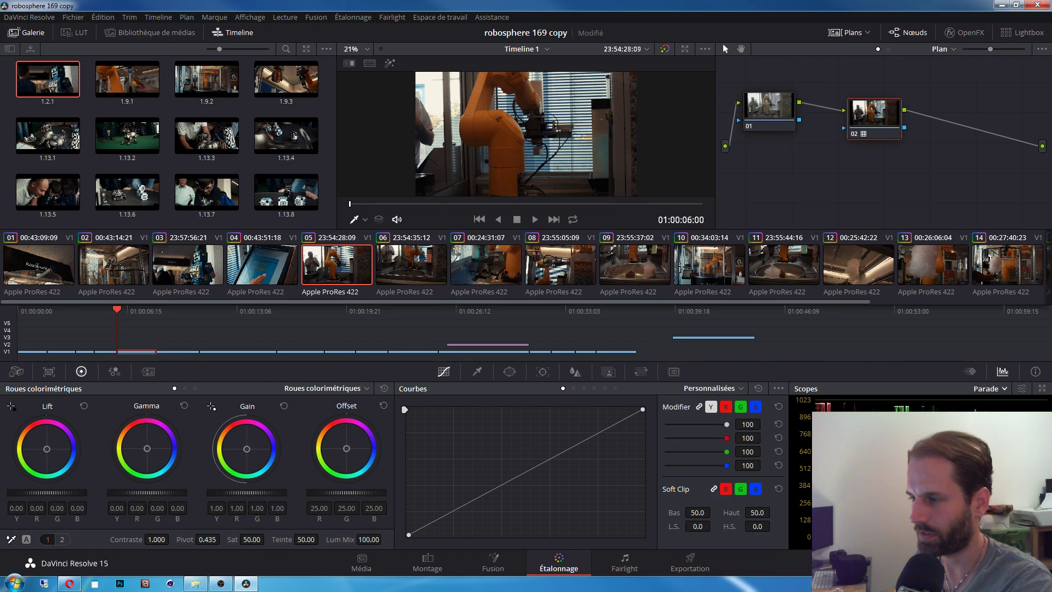
click(987, 390)
click(980, 407)
click(981, 390)
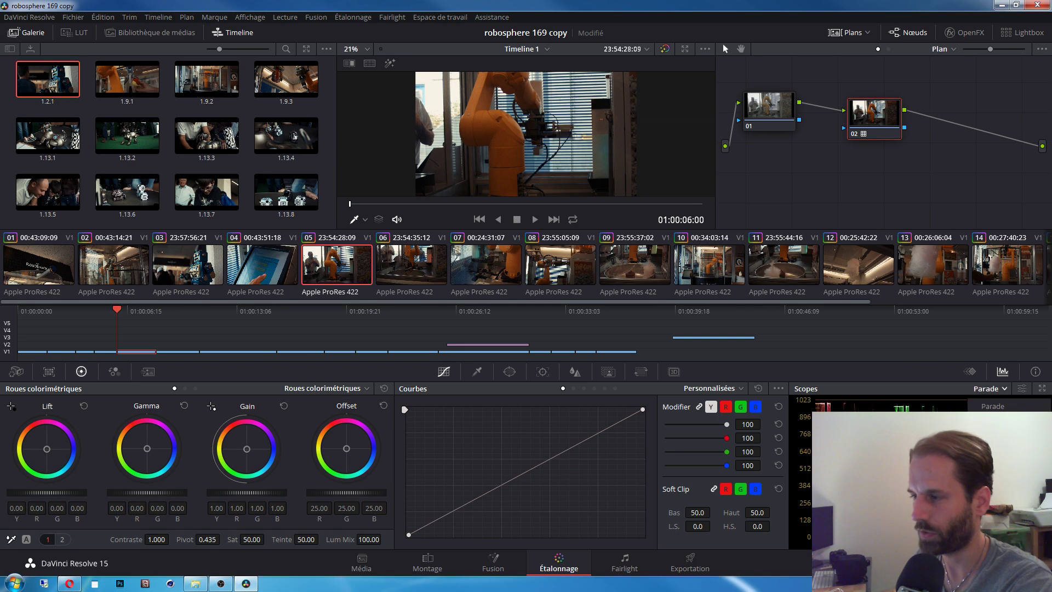
click(981, 419)
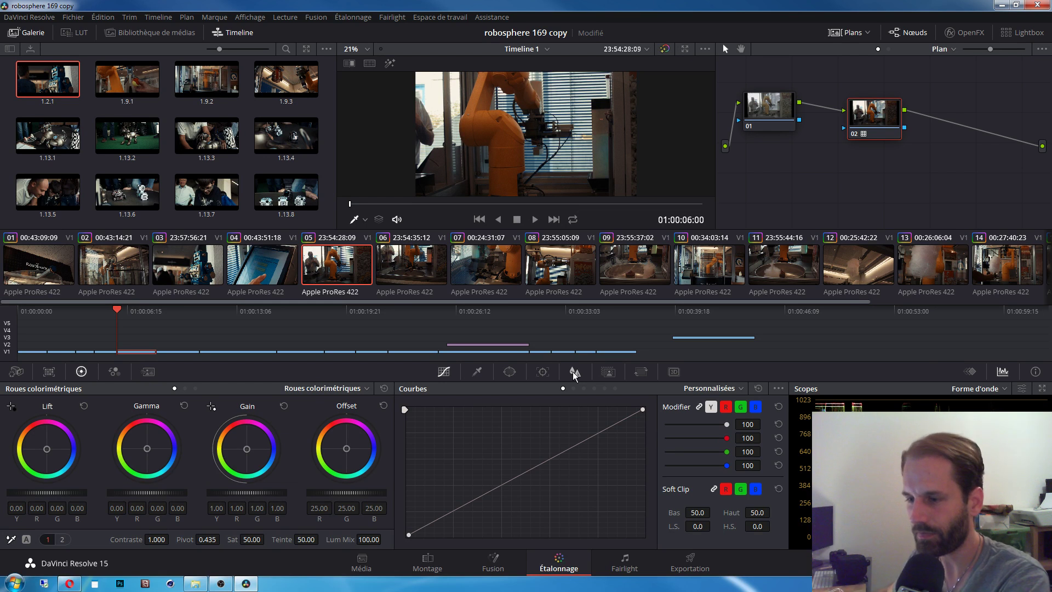
Step: Reposition nodes 01 and 02 in the Node editor, bringing node 02 up beside node 01
click(771, 127)
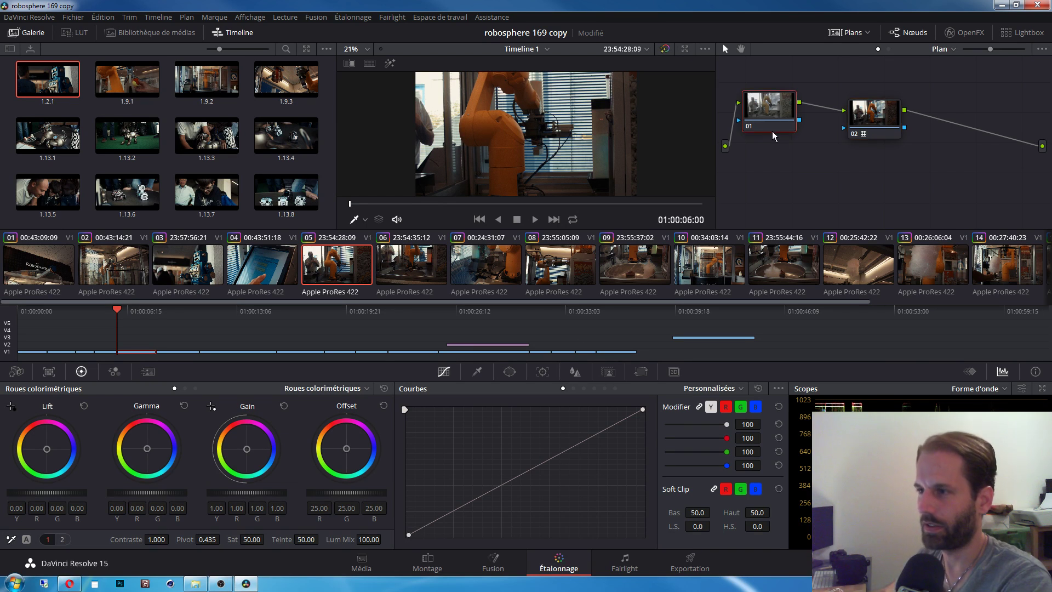
drag(773, 132, 770, 113)
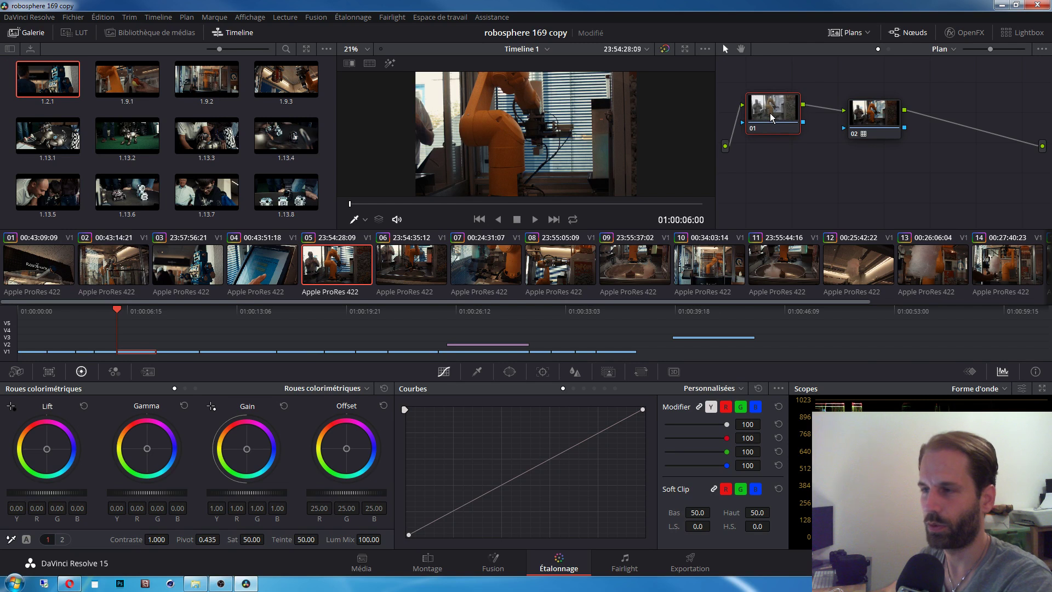
drag(882, 113, 865, 104)
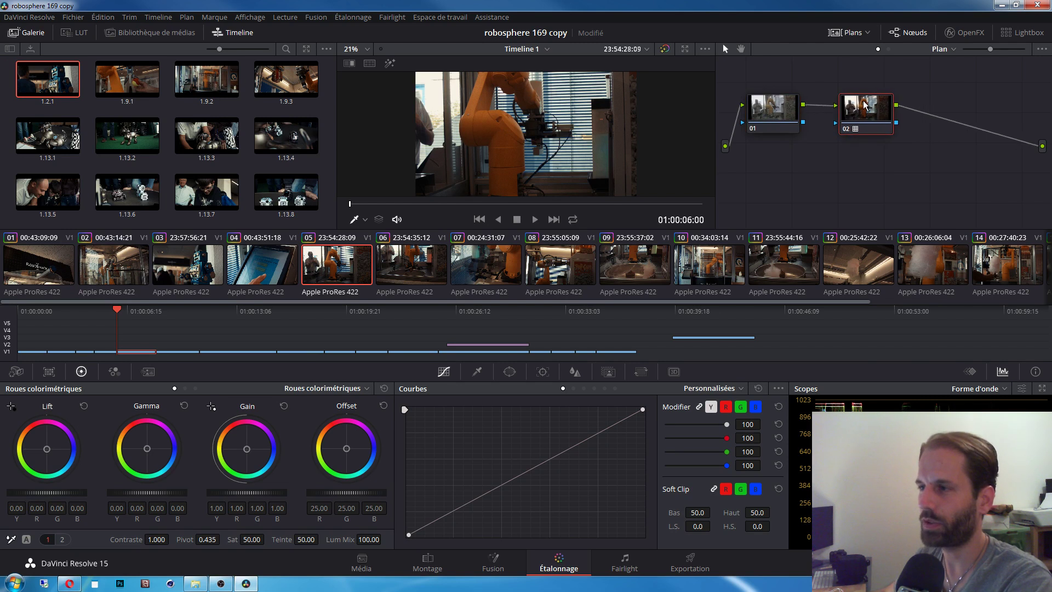
drag(873, 120, 888, 121)
Step: Browse node 02's context menu and LUT submenu, then dismiss it unchanged
right_click(886, 120)
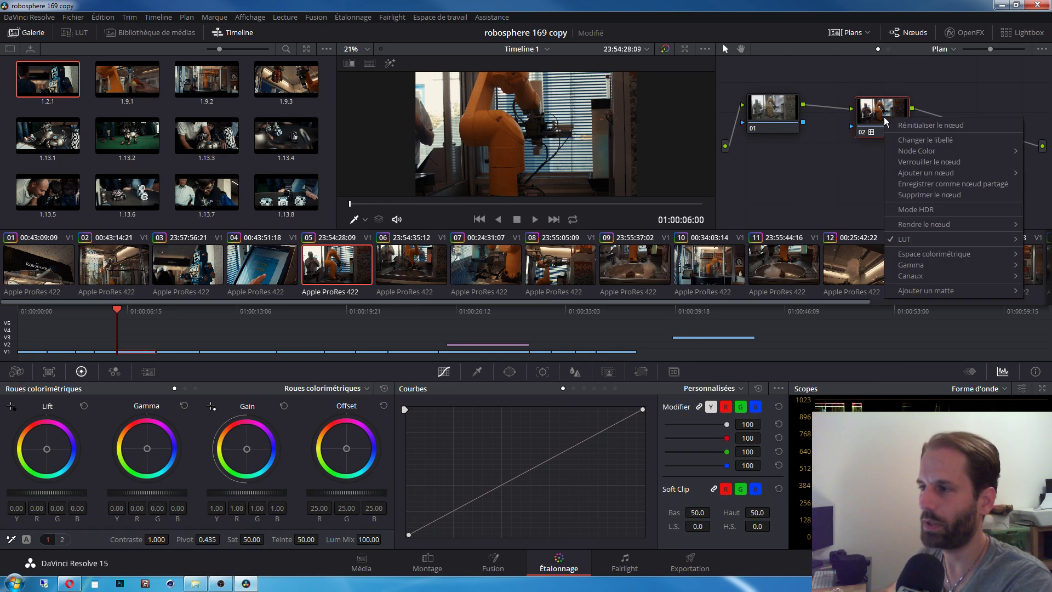
mouse_move(928, 234)
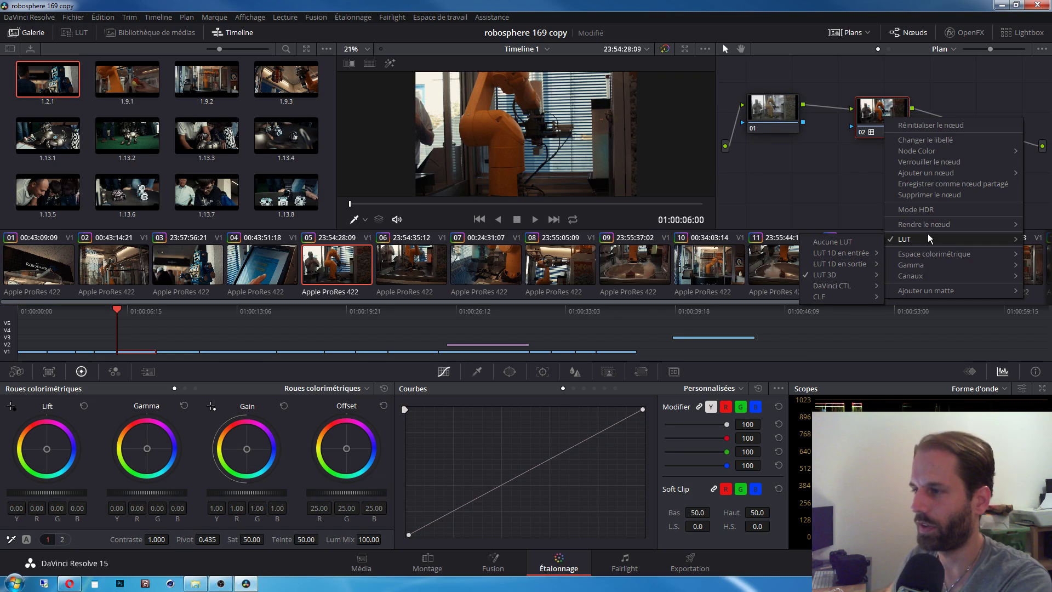
mouse_move(827, 275)
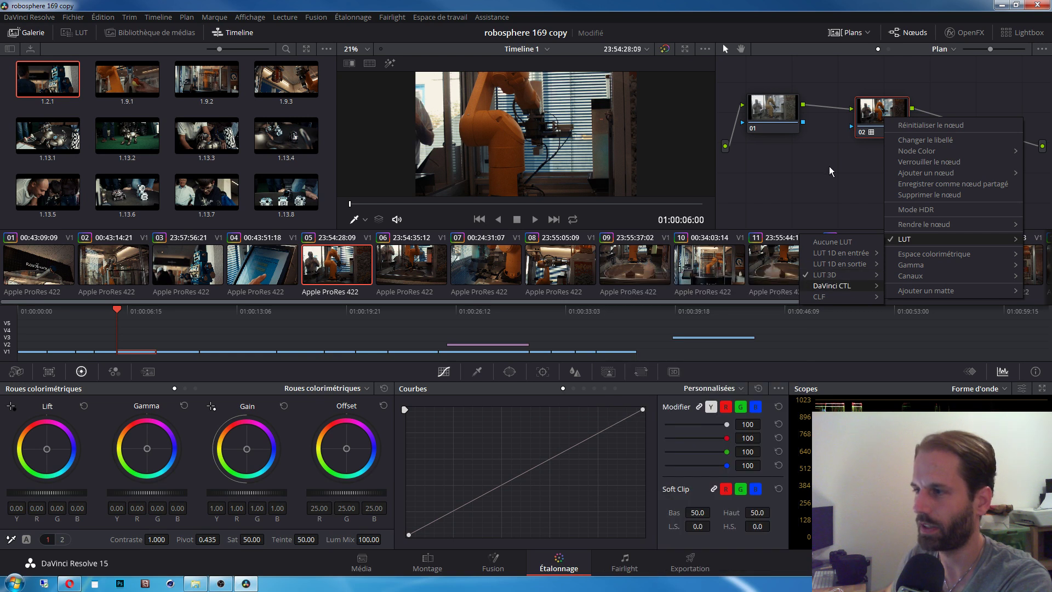
click(851, 183)
right_click(878, 121)
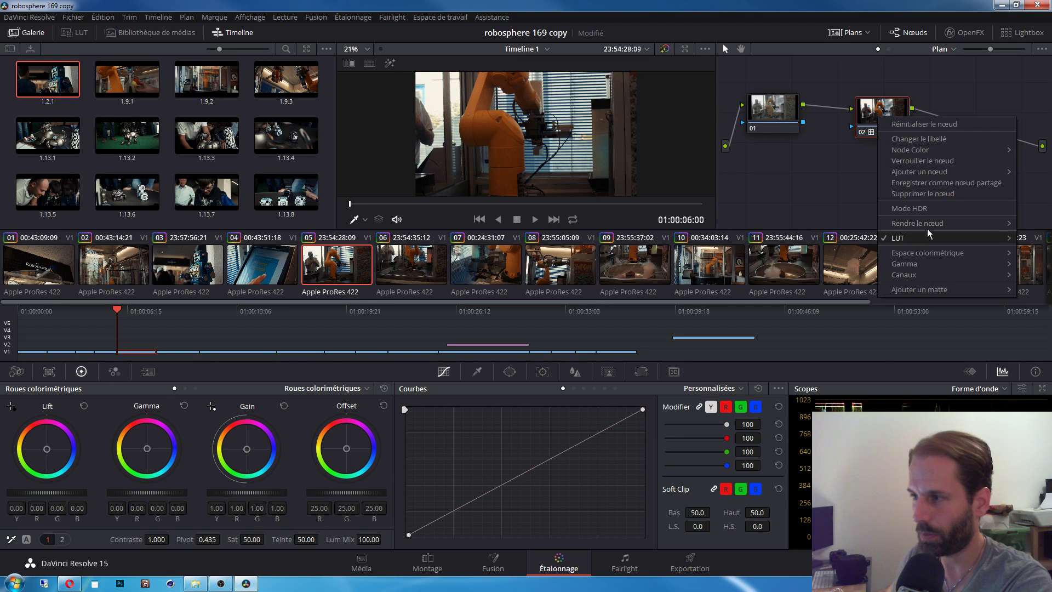
click(833, 179)
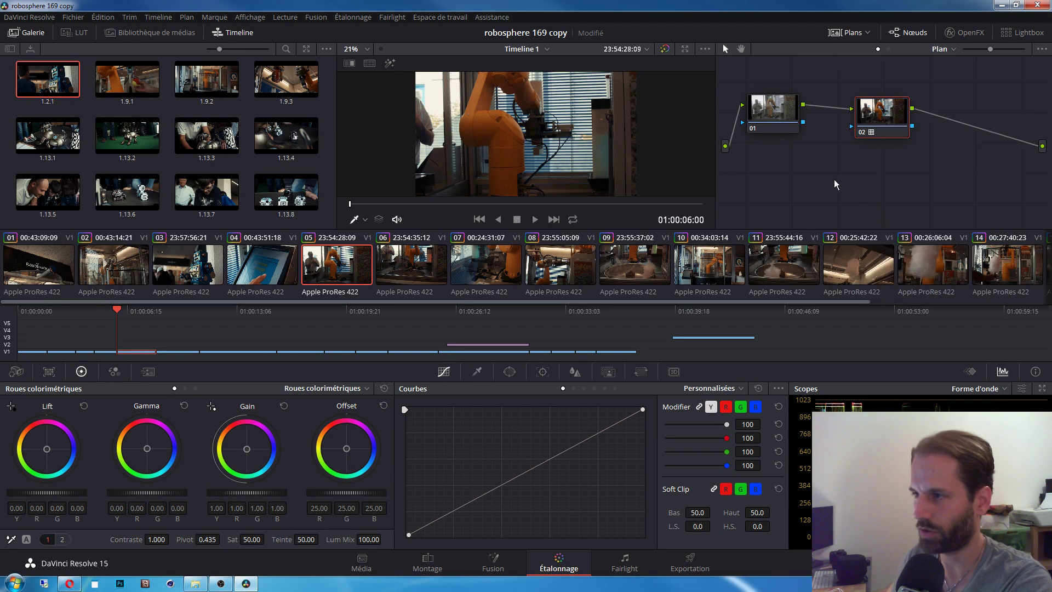
Step: Alternate selection between nodes 01 and 02, ending with node 02's options menu
click(781, 114)
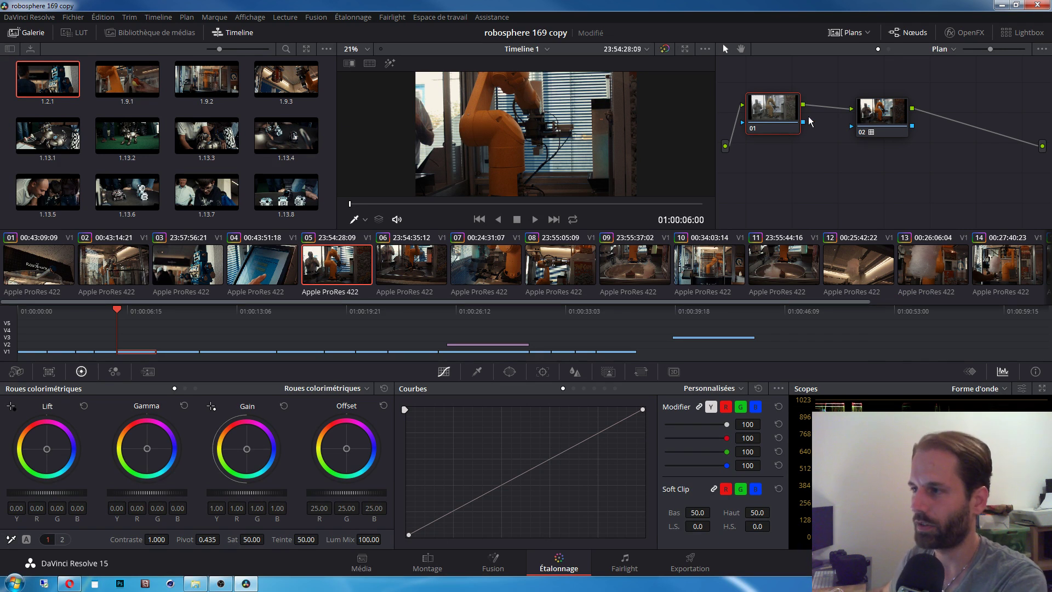
click(877, 115)
click(775, 113)
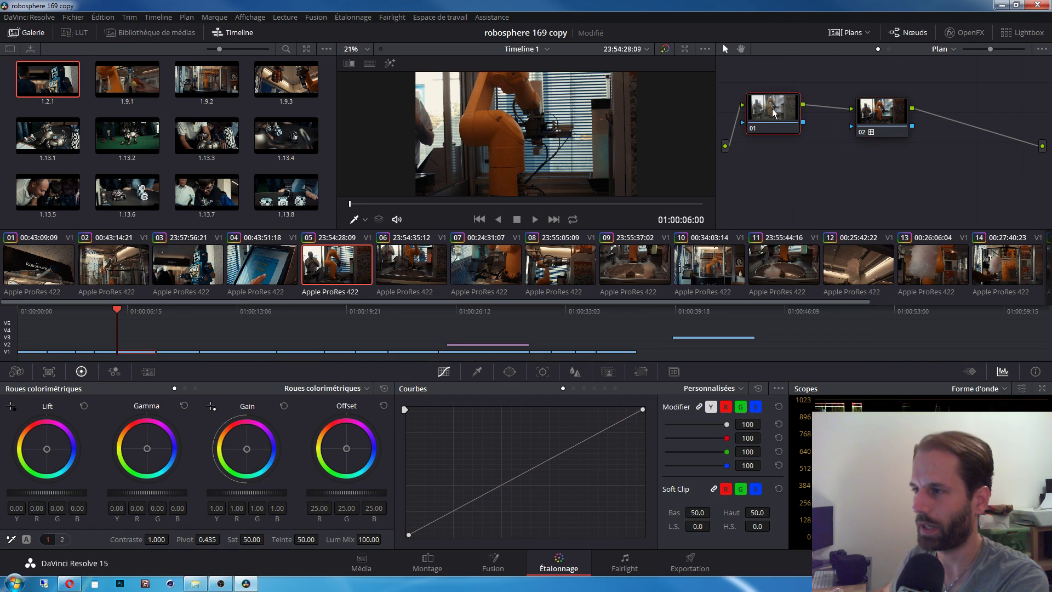
click(880, 112)
right_click(888, 116)
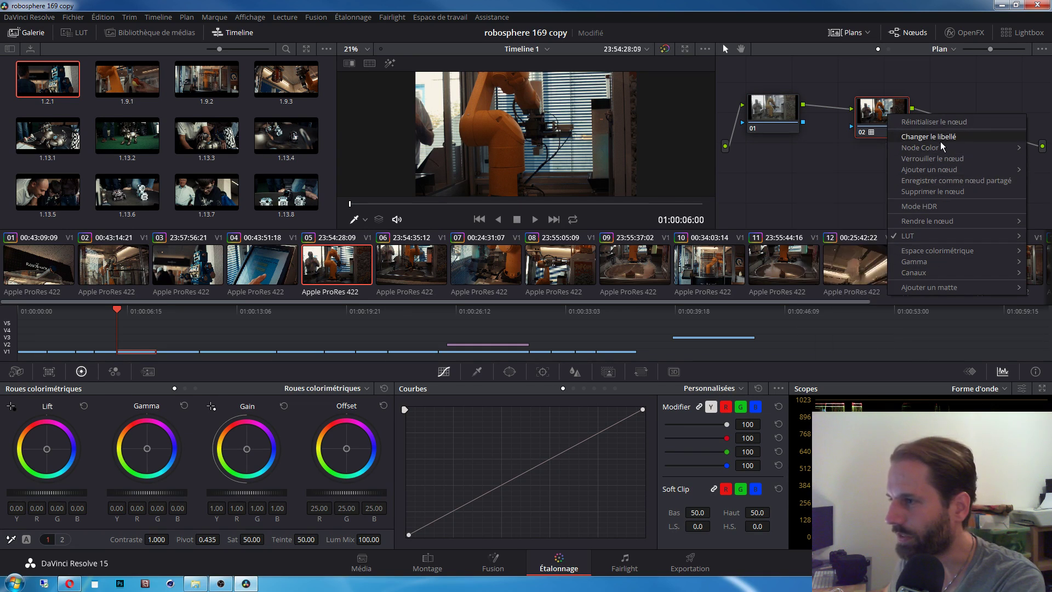
Step: Add a serial node after node 02 and drag node 01 level with node 02
mouse_move(942, 169)
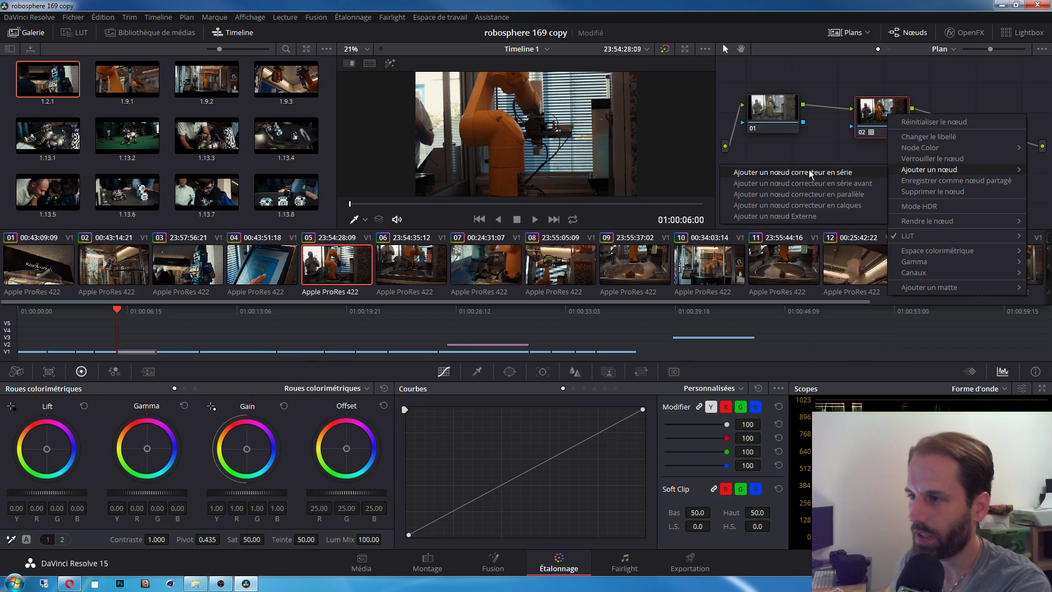
click(827, 171)
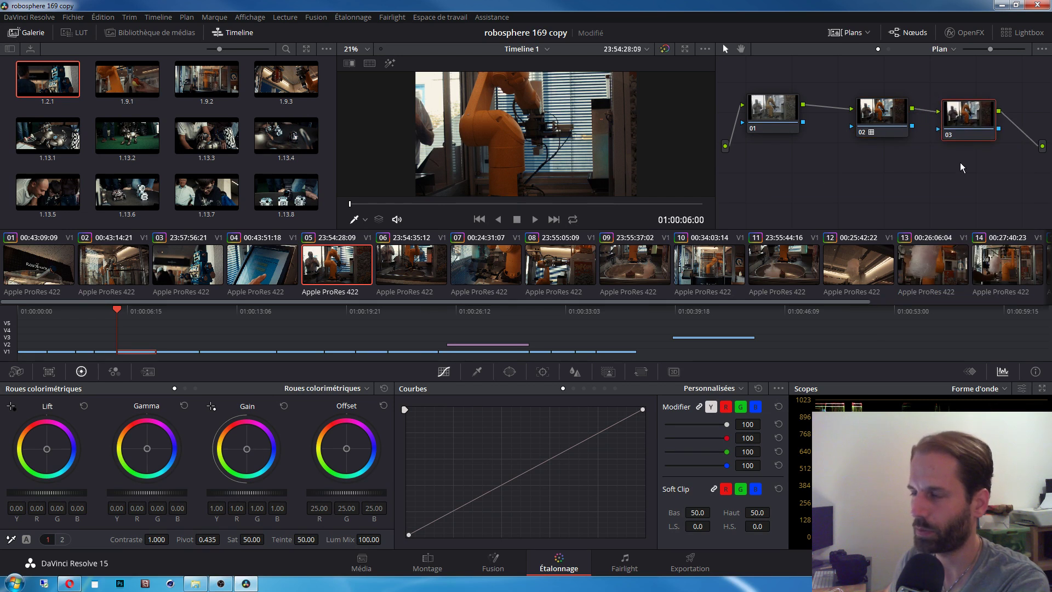
click(887, 119)
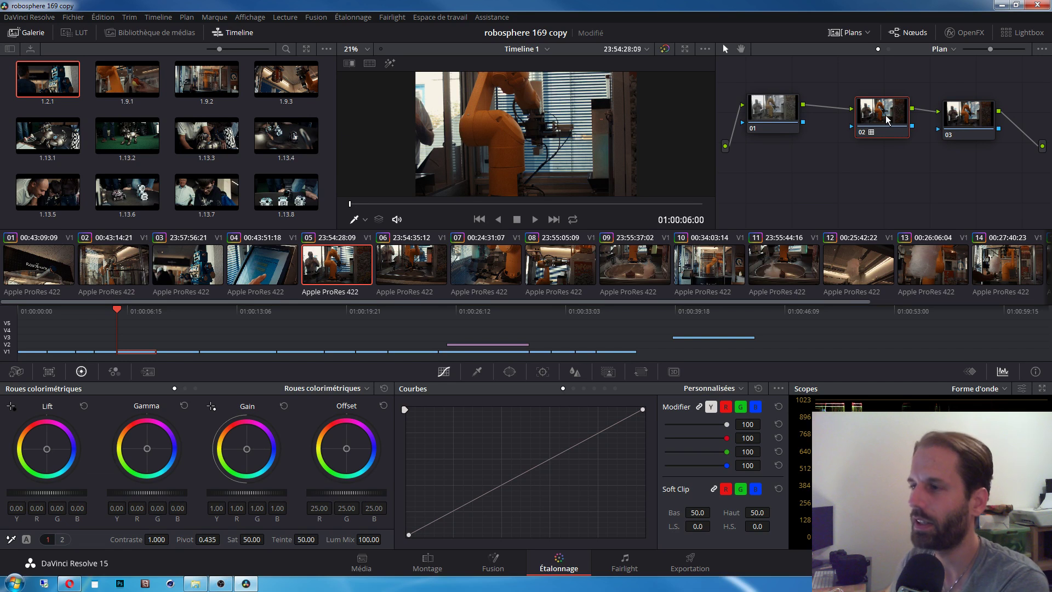
click(774, 108)
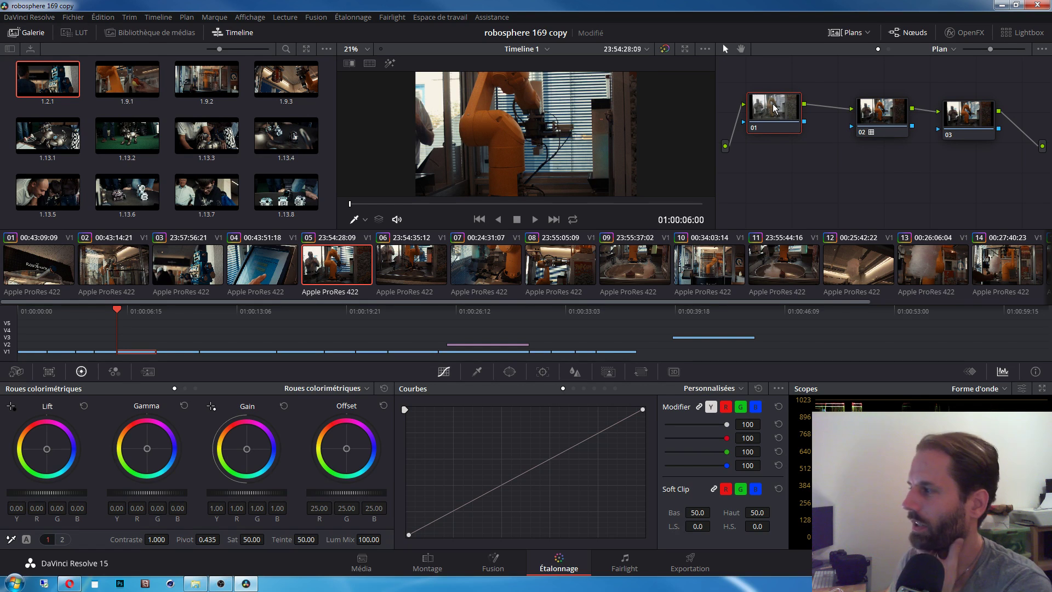
drag(774, 107, 776, 116)
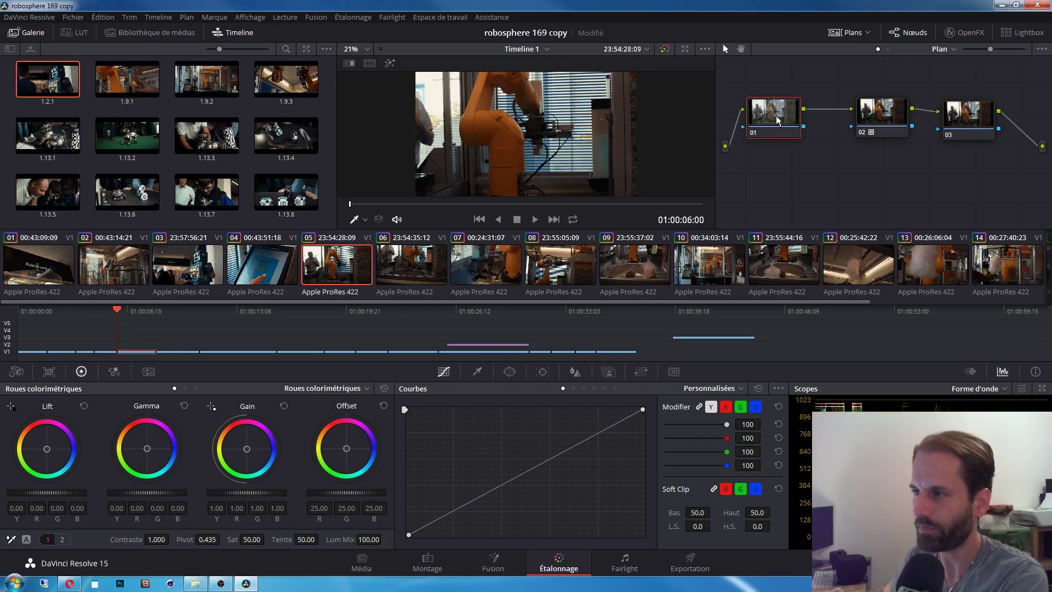
Step: Select the trial node 03 and delete it, leaving nodes 01 and 02
click(883, 122)
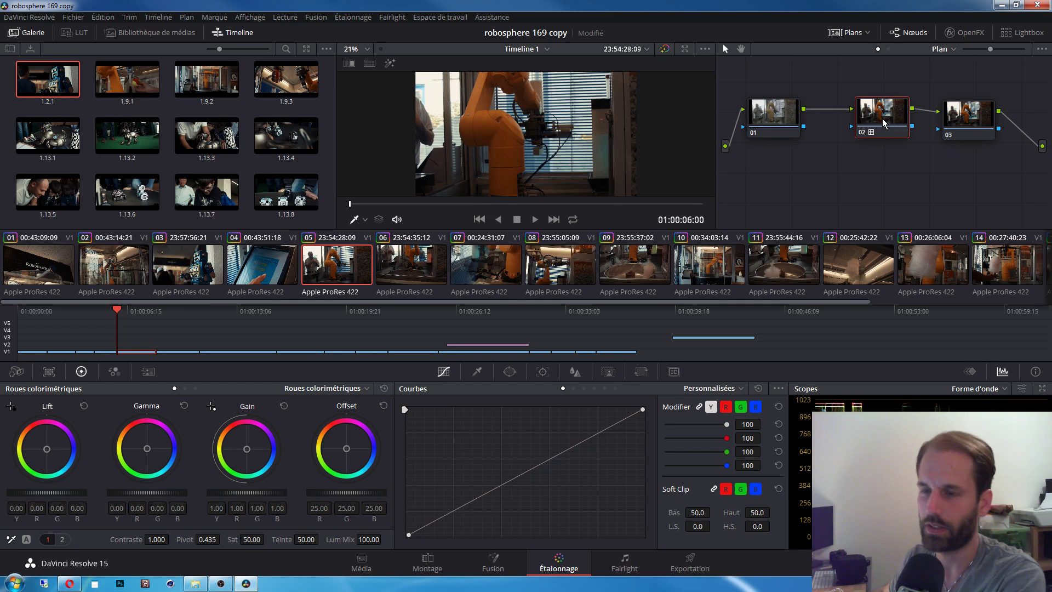
click(774, 114)
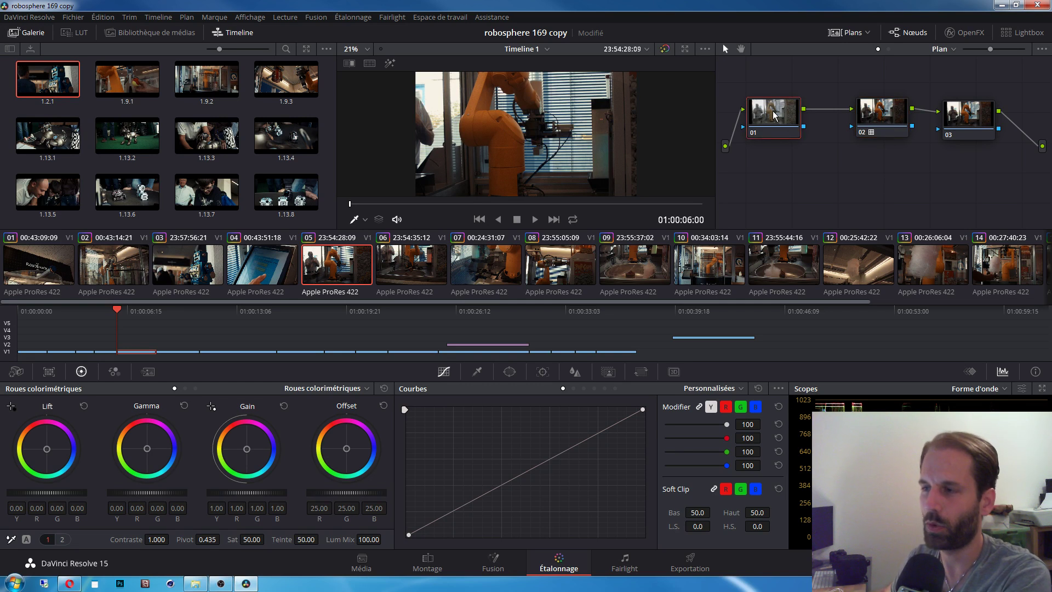
click(866, 113)
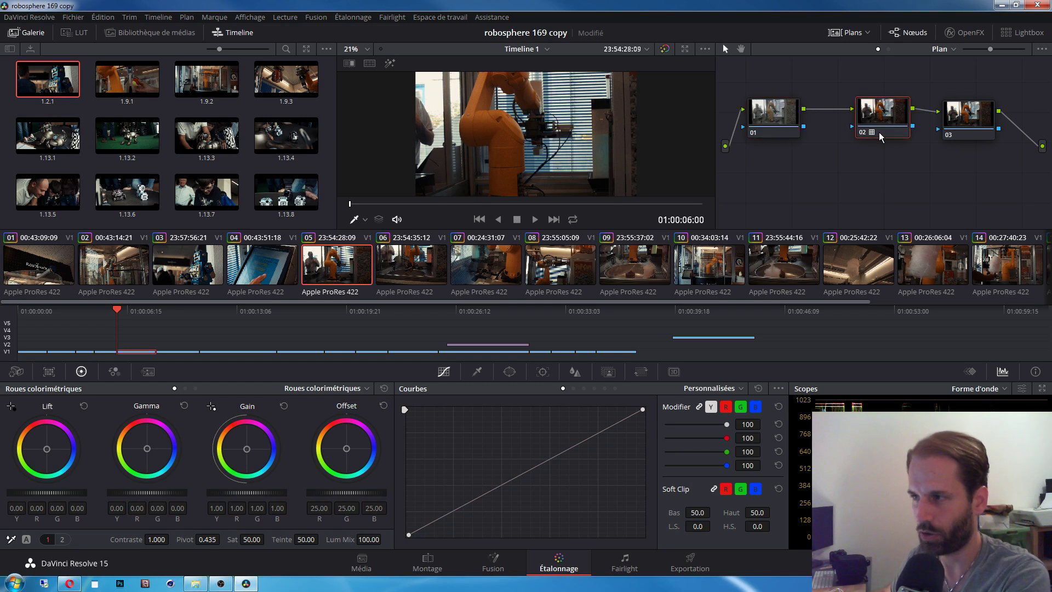
click(778, 116)
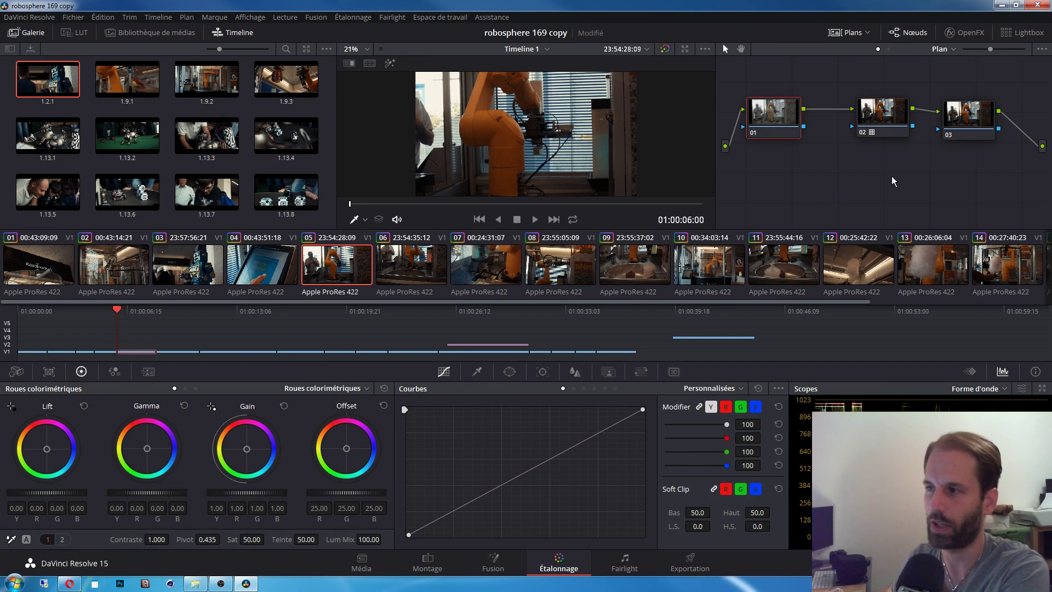
click(888, 127)
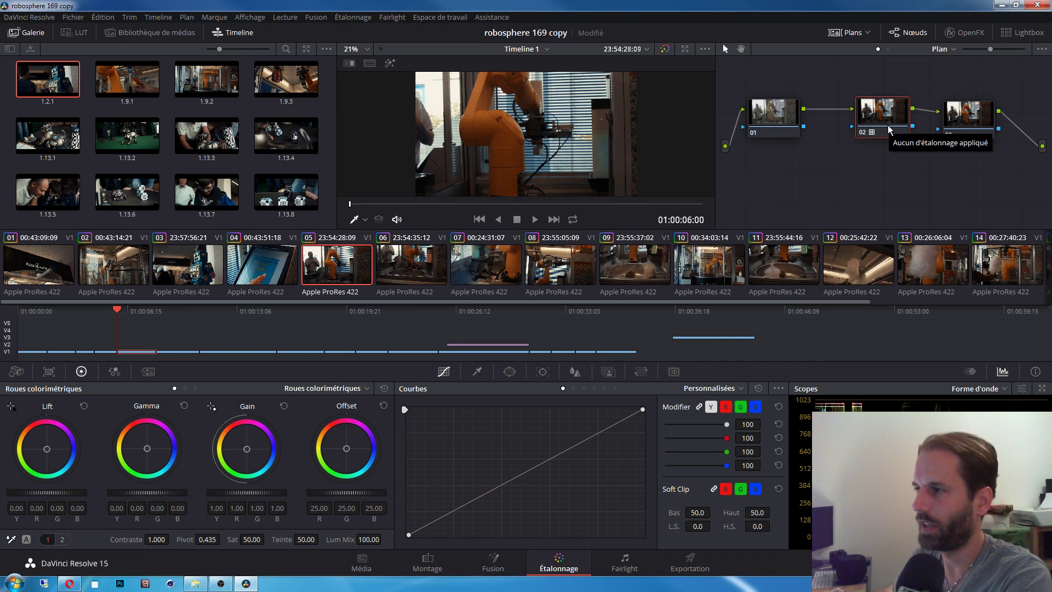
click(975, 122)
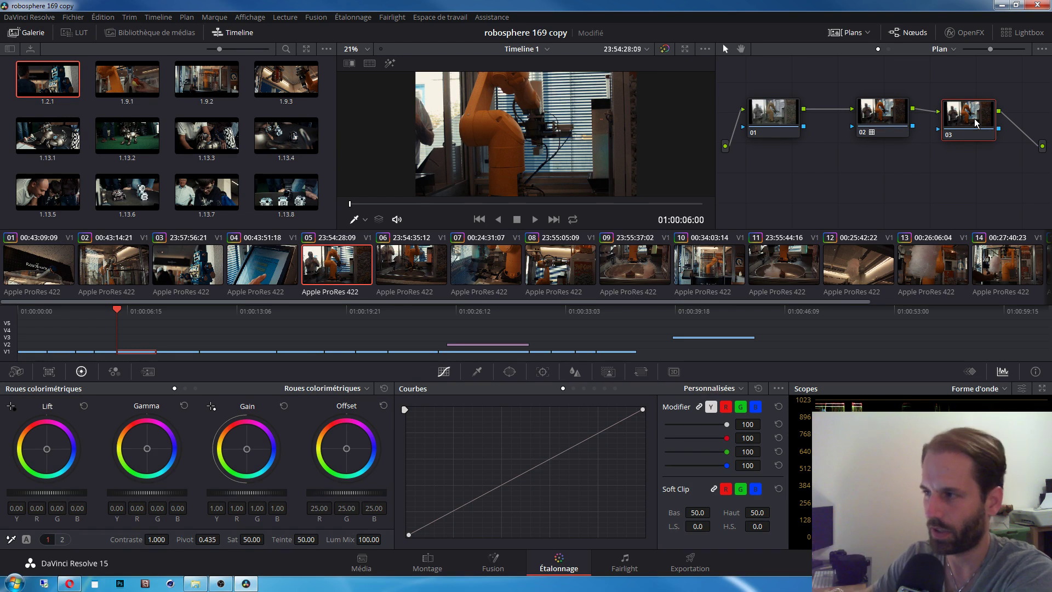
key(Delete)
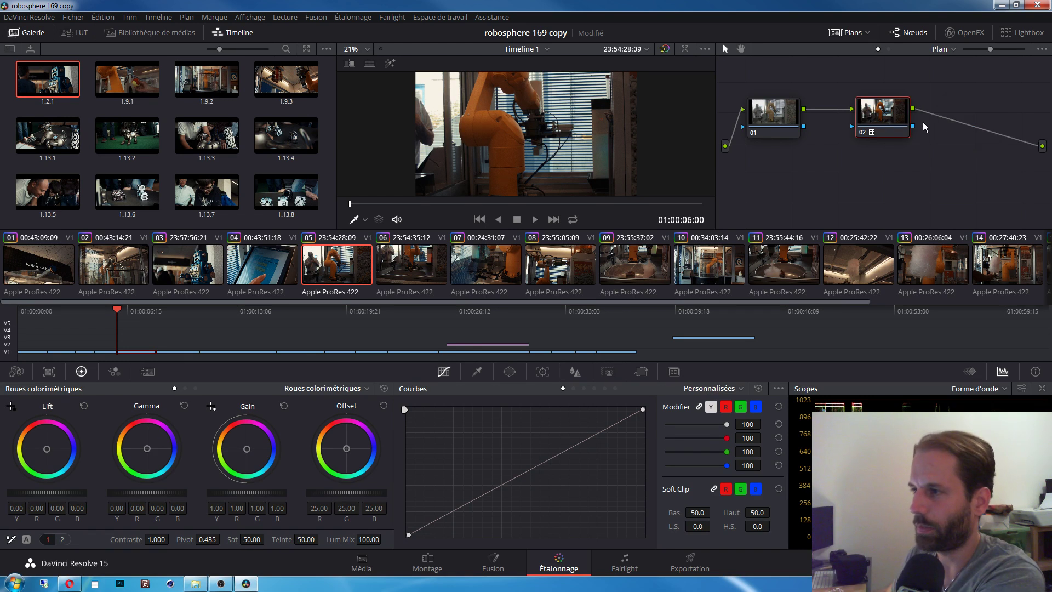
Step: Show the LUT submenu from node 02's context menu
right_click(886, 121)
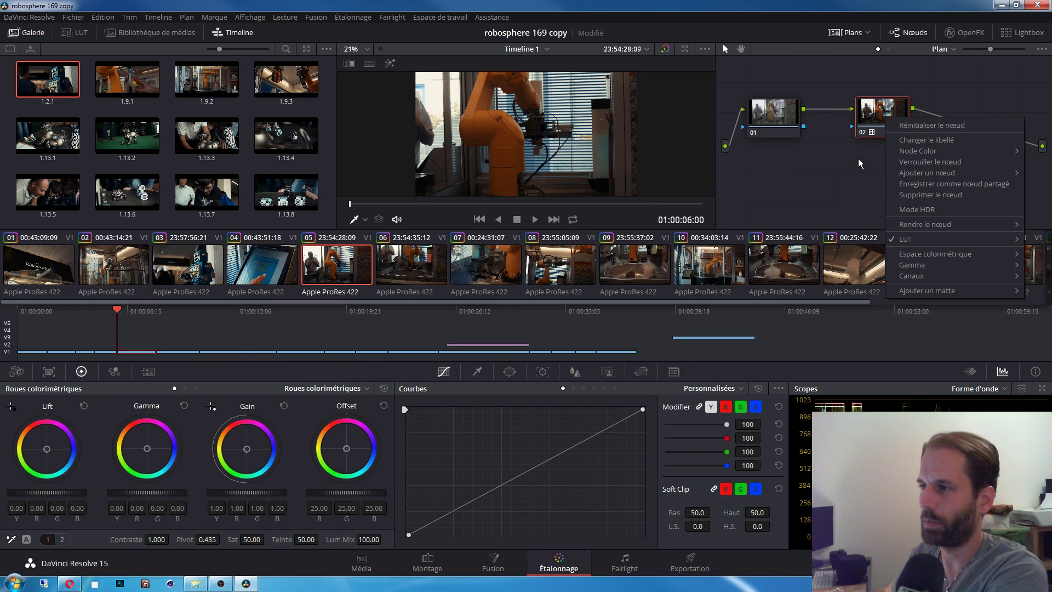
click(889, 124)
right_click(888, 119)
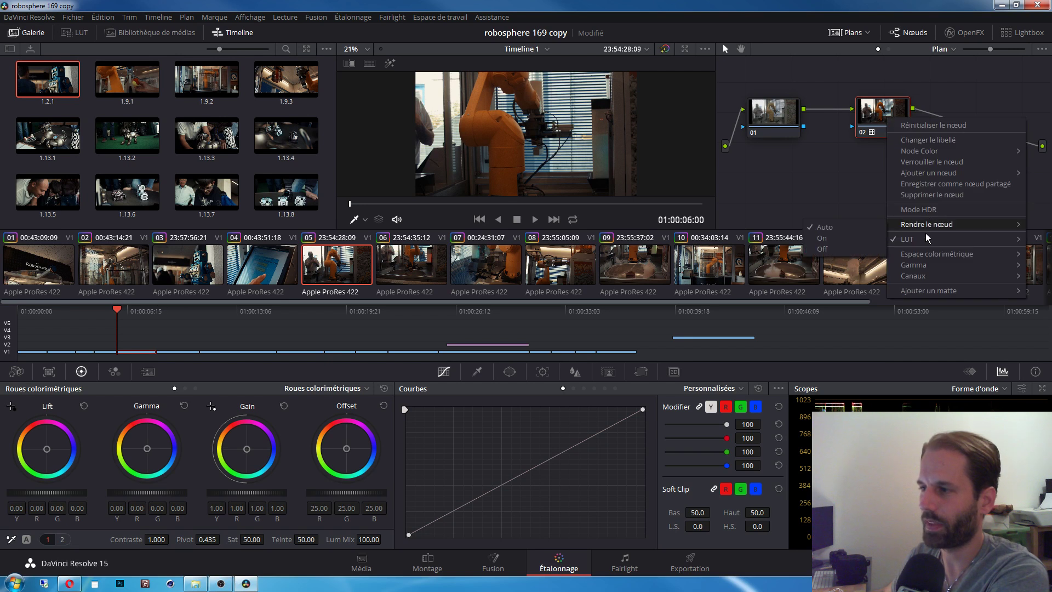
mouse_move(926, 239)
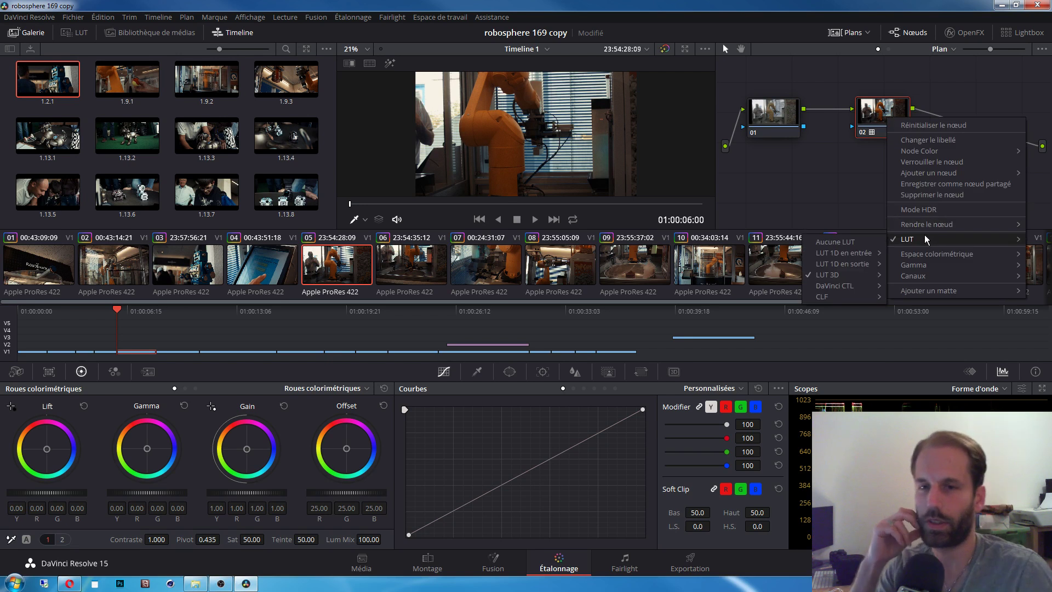
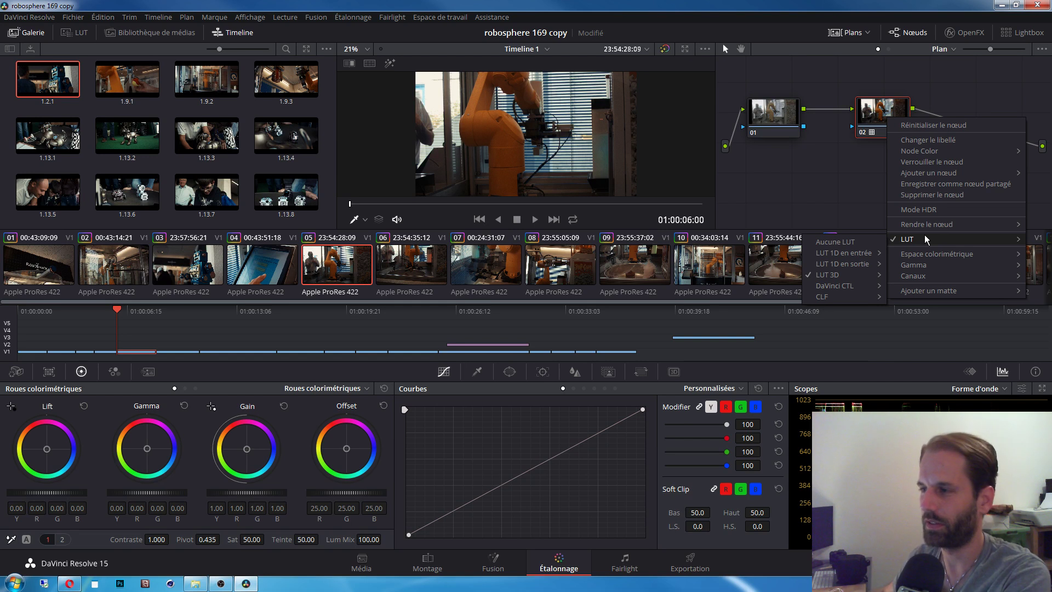
Step: Browse the LUT 3D folders in node 02's LUT submenu for clip 05
mouse_move(840, 276)
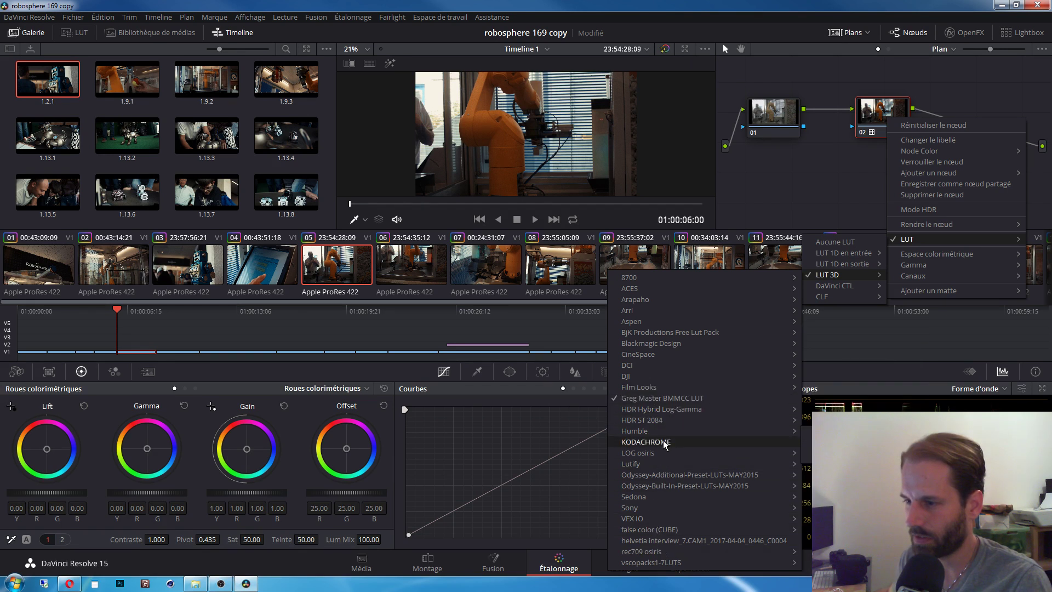
mouse_move(659, 375)
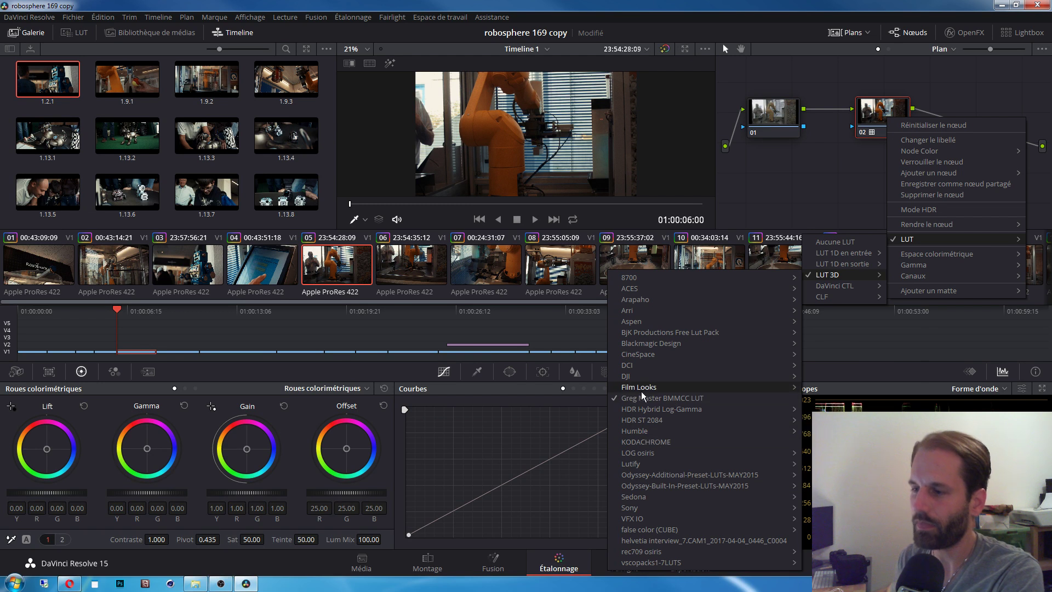
mouse_move(643, 321)
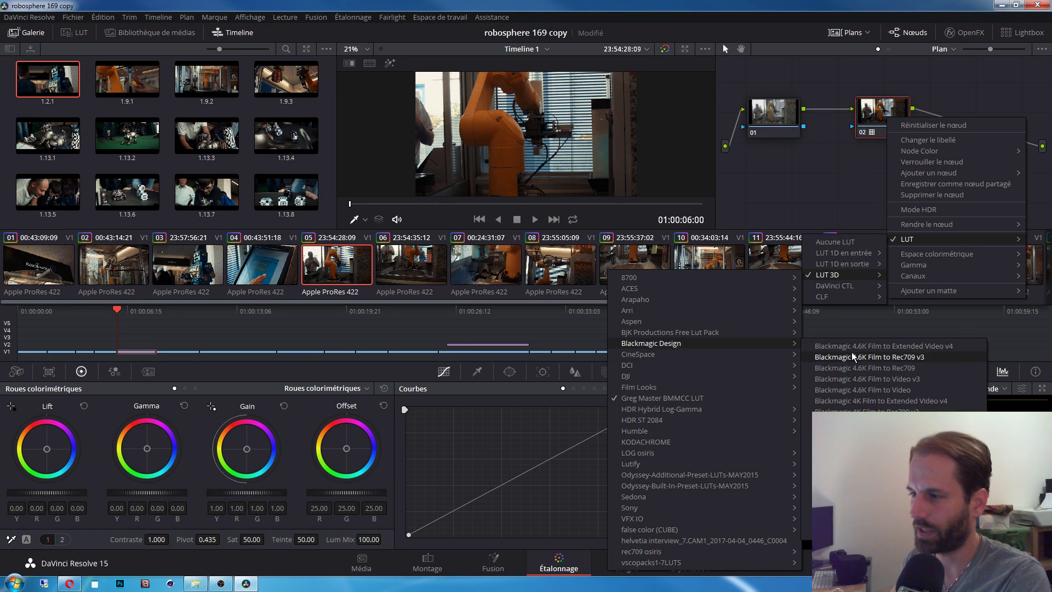
Step: Apply the Greg Master BMMCC LUT to node 02, compare it against the ungraded shot, then switch to clip 03
click(669, 397)
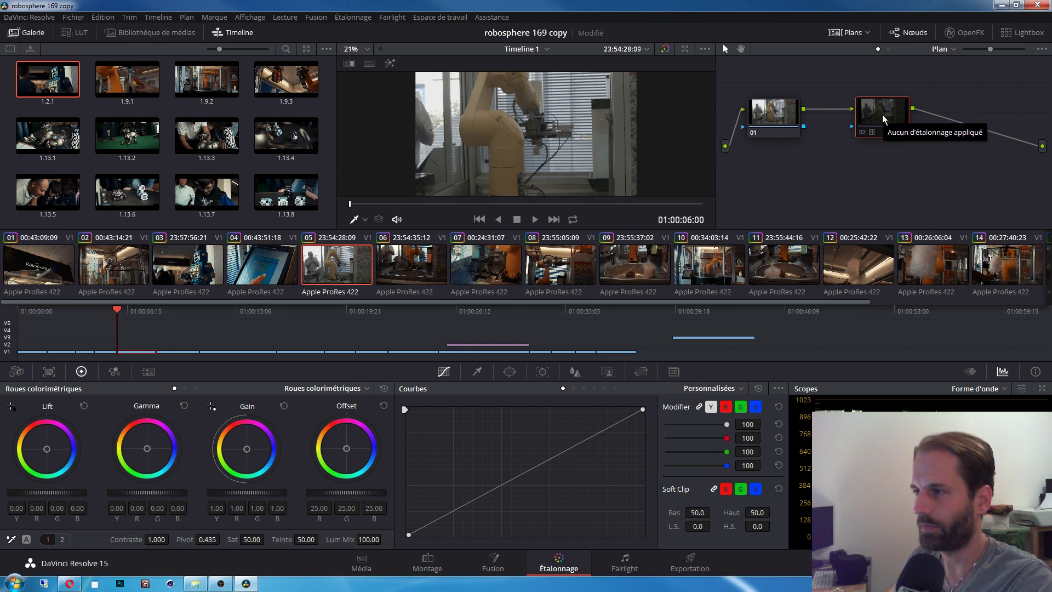
key(ctrl+d)
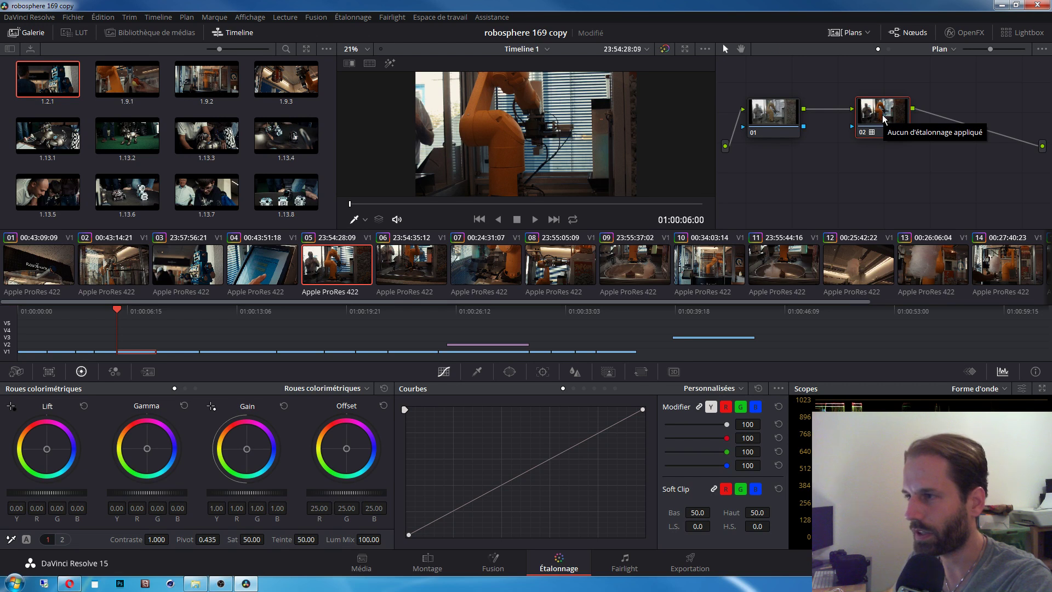
key(shift+d)
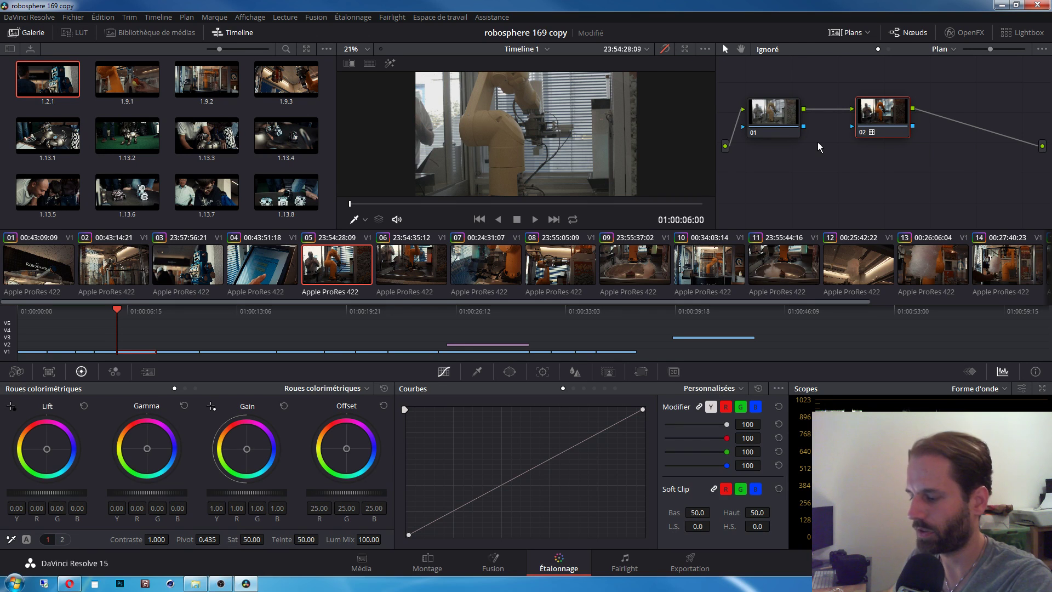
key(shift+d)
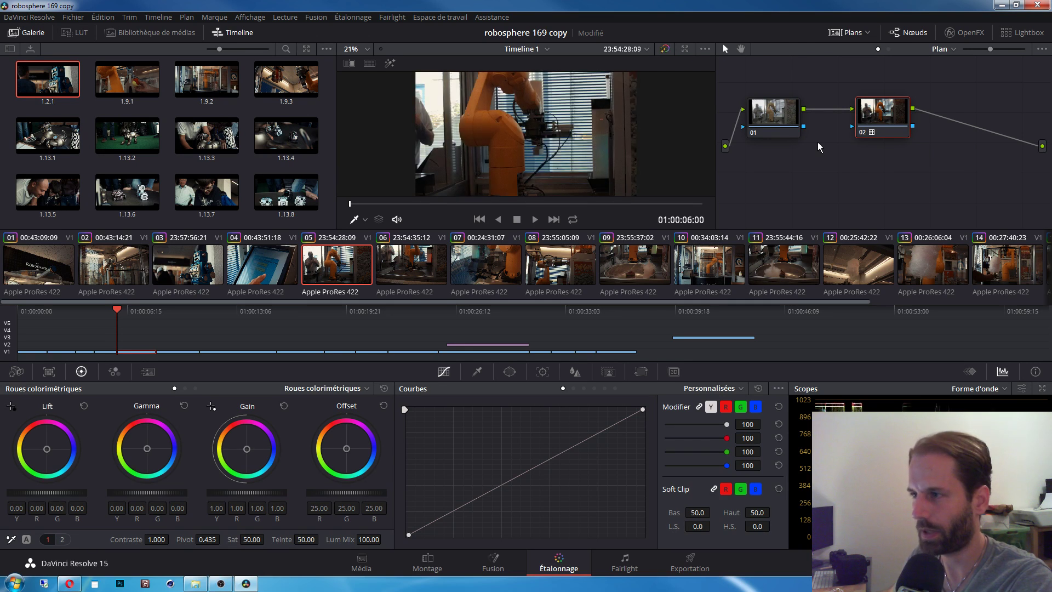
key(ctrl+d)
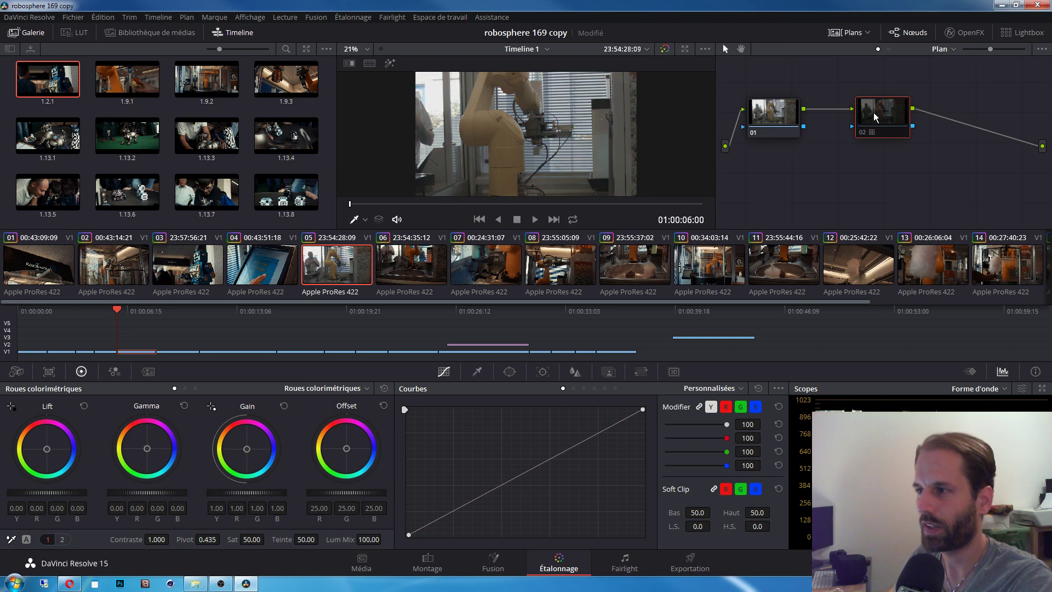
key(ctrl+d)
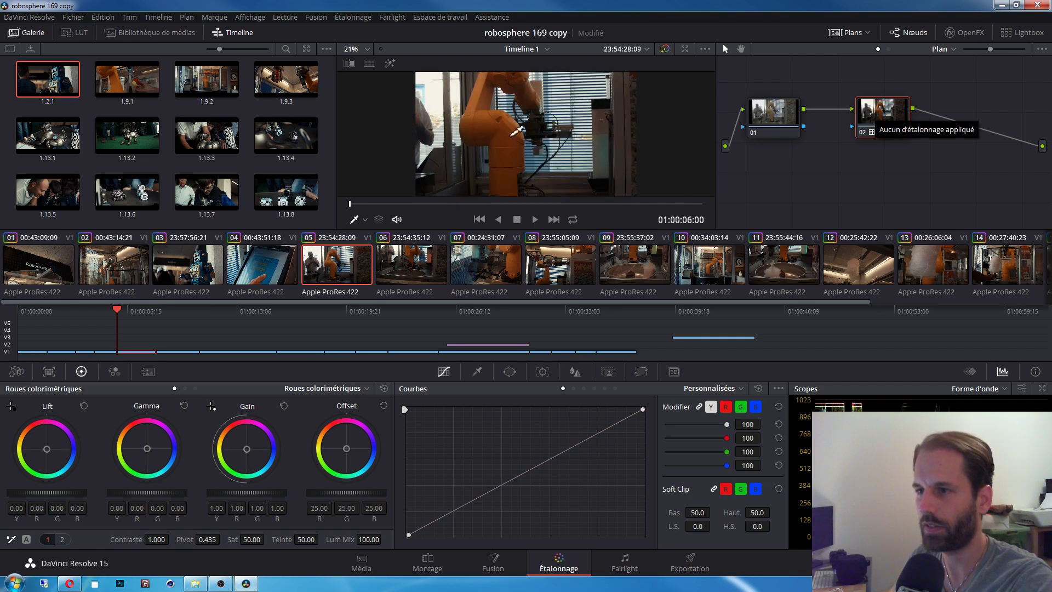
click(209, 265)
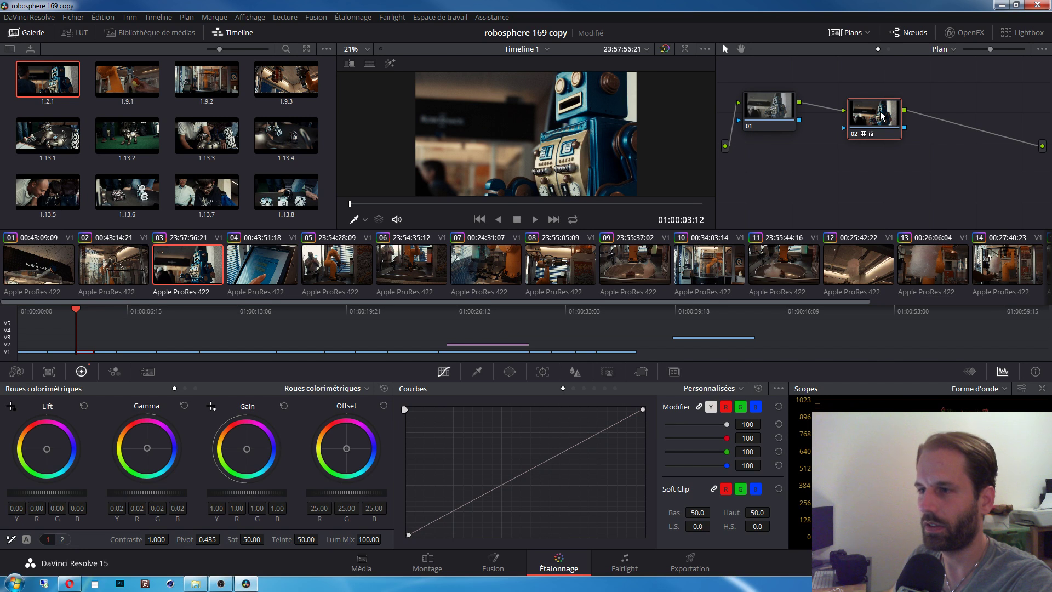
key(ctrl+d)
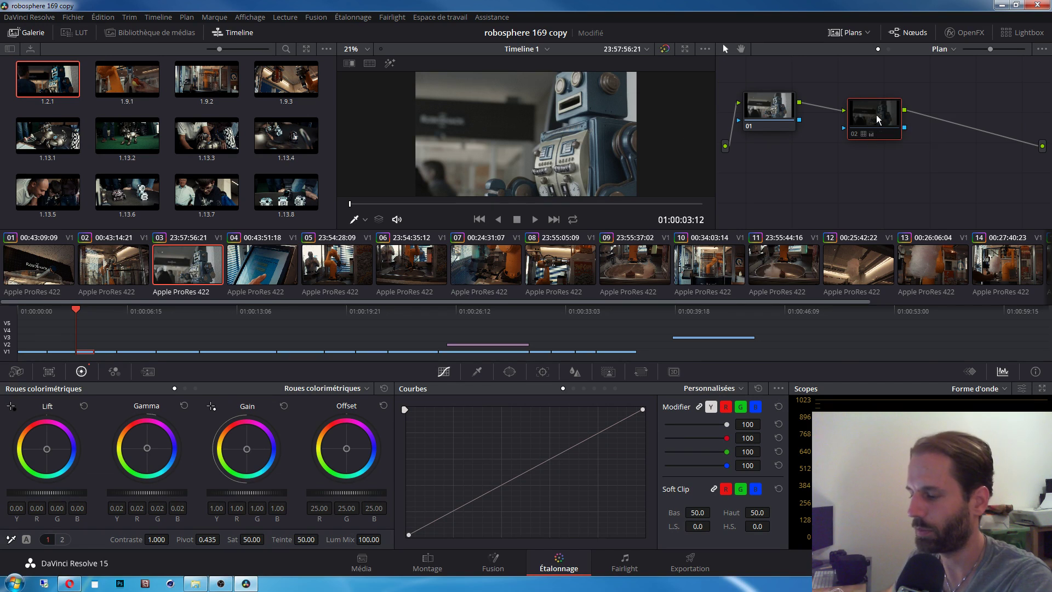
key(ctrl+d)
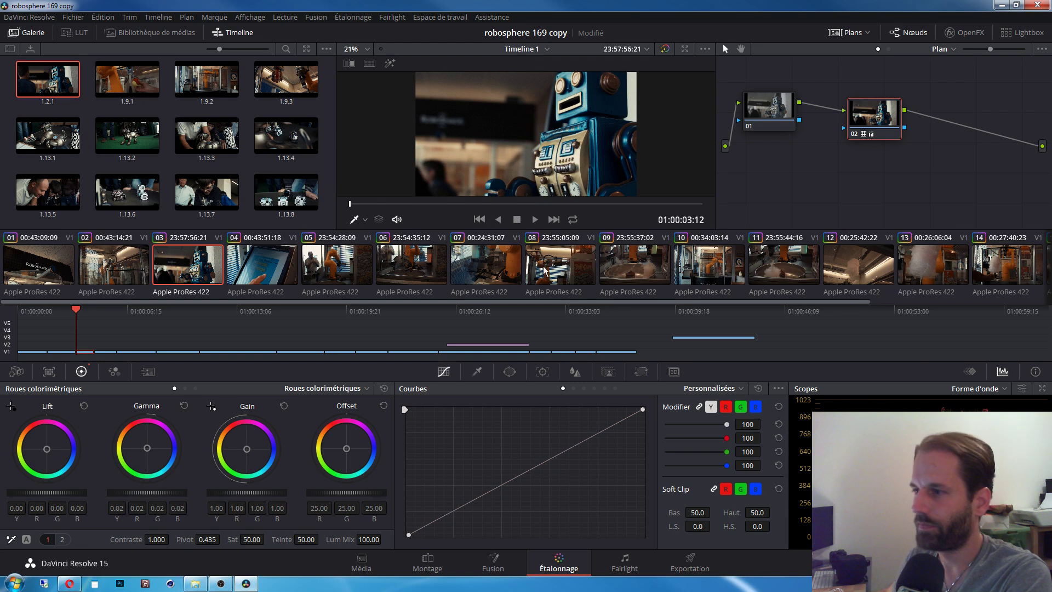
drag(661, 301, 916, 311)
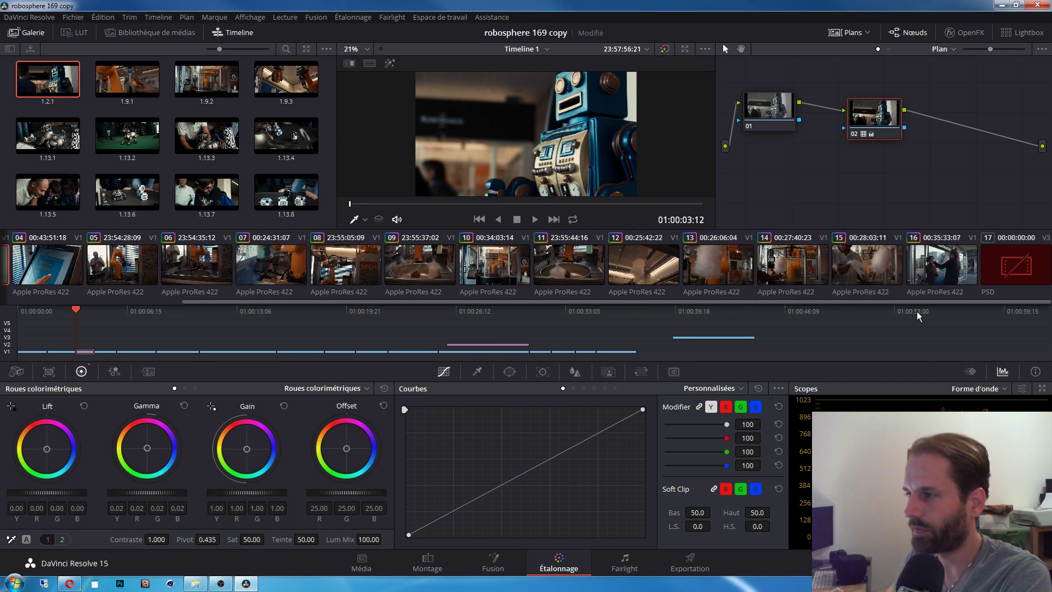
Step: On clip 16, compare the shot with and without node 02, then select node 01
click(946, 271)
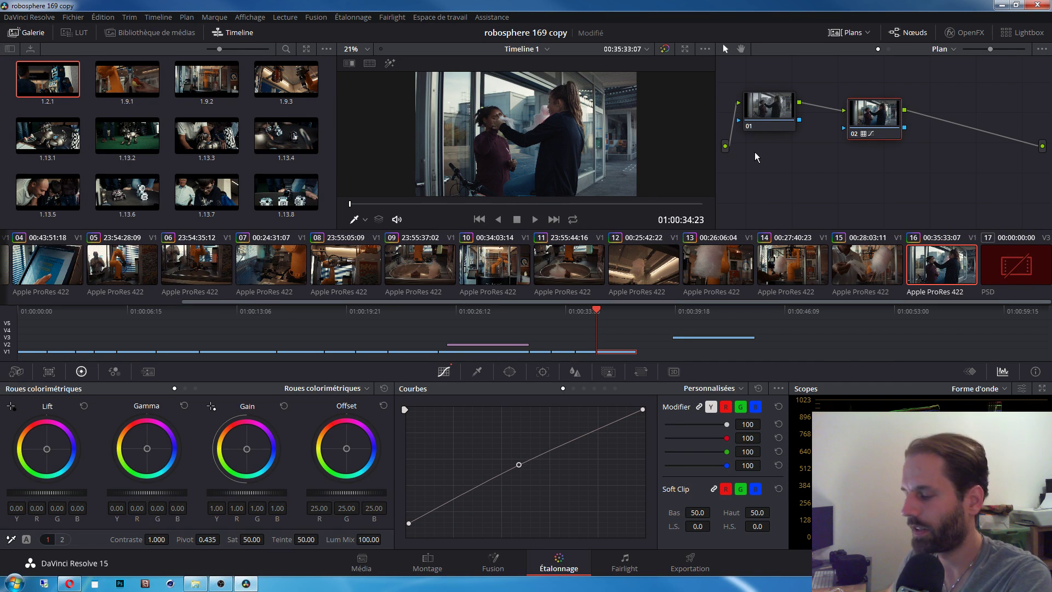
click(864, 136)
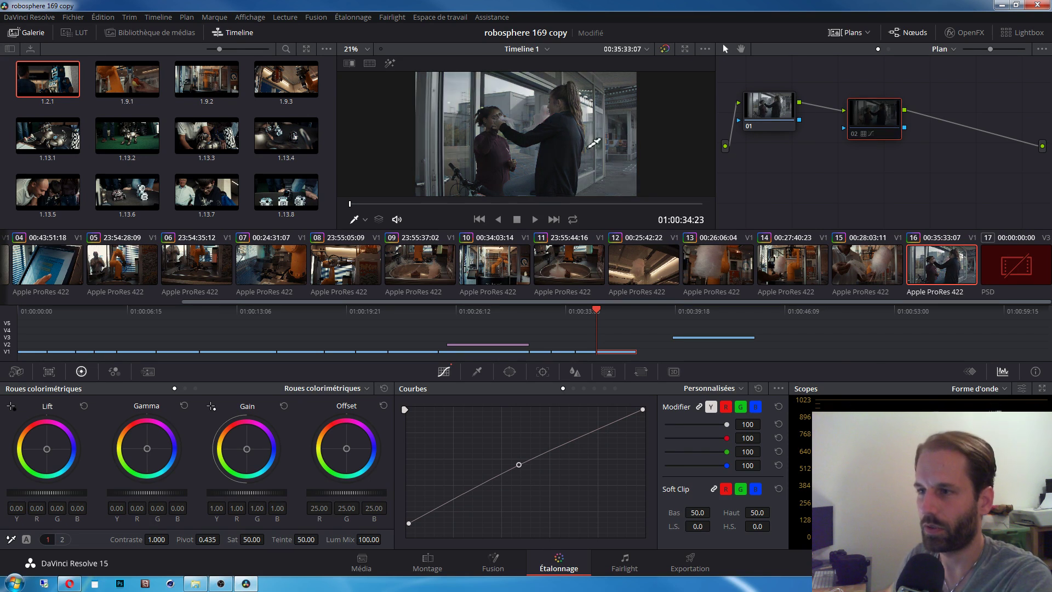
key(ctrl+d)
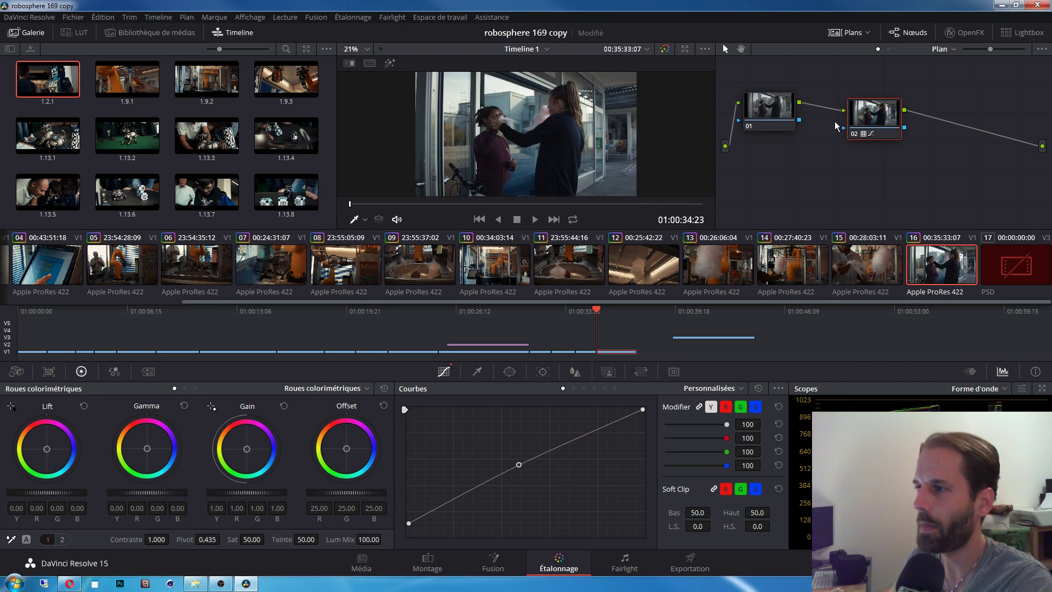
drag(874, 127, 881, 121)
click(779, 115)
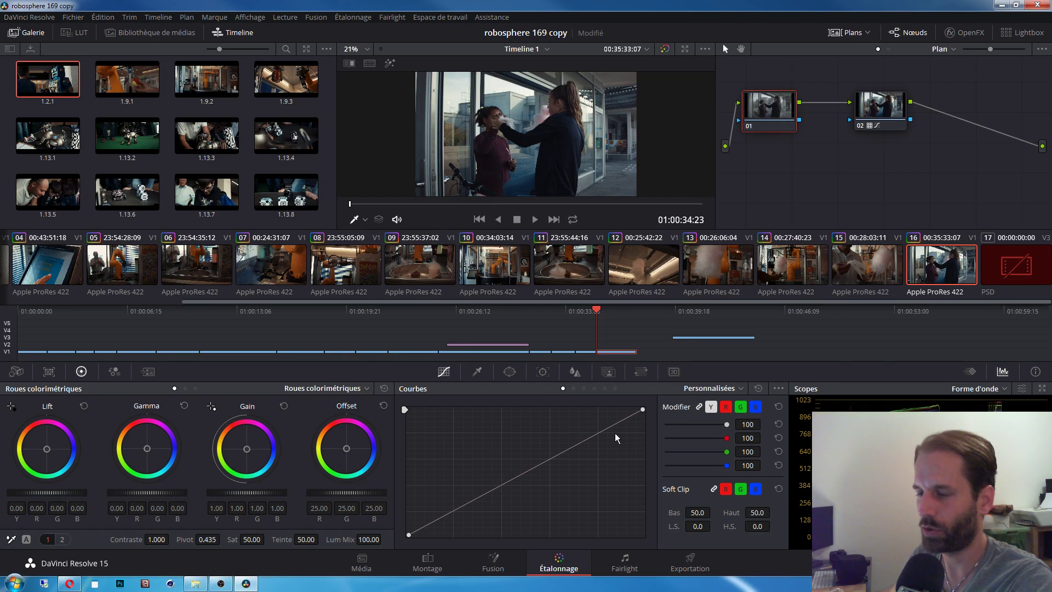
Step: Lift the blacks, raise the midtones and lower the white point on node 01's curve, then go to clip 07
drag(409, 531, 393, 517)
drag(520, 467, 517, 454)
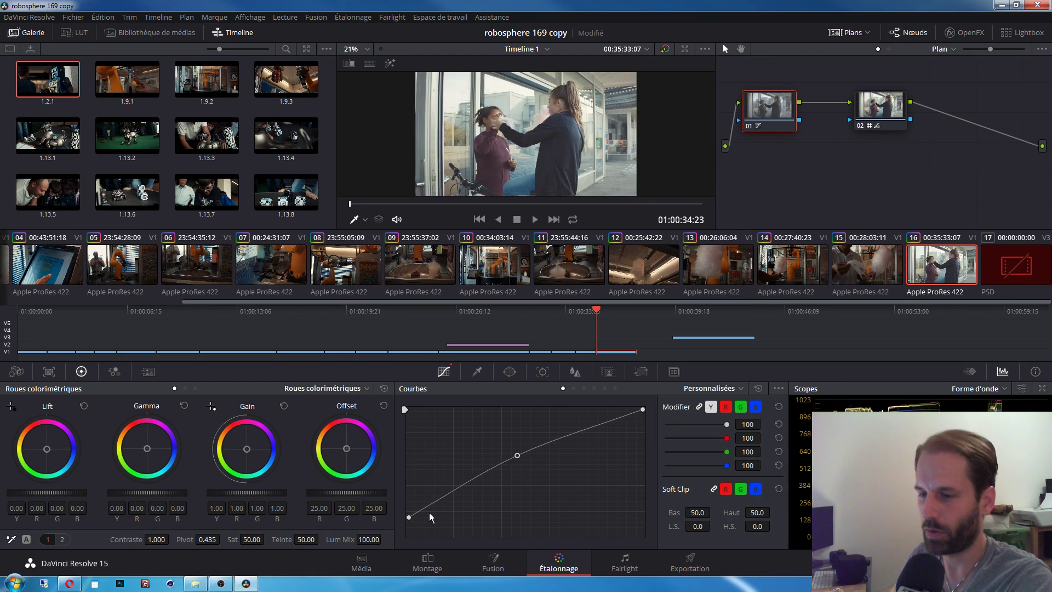
drag(408, 518, 403, 519)
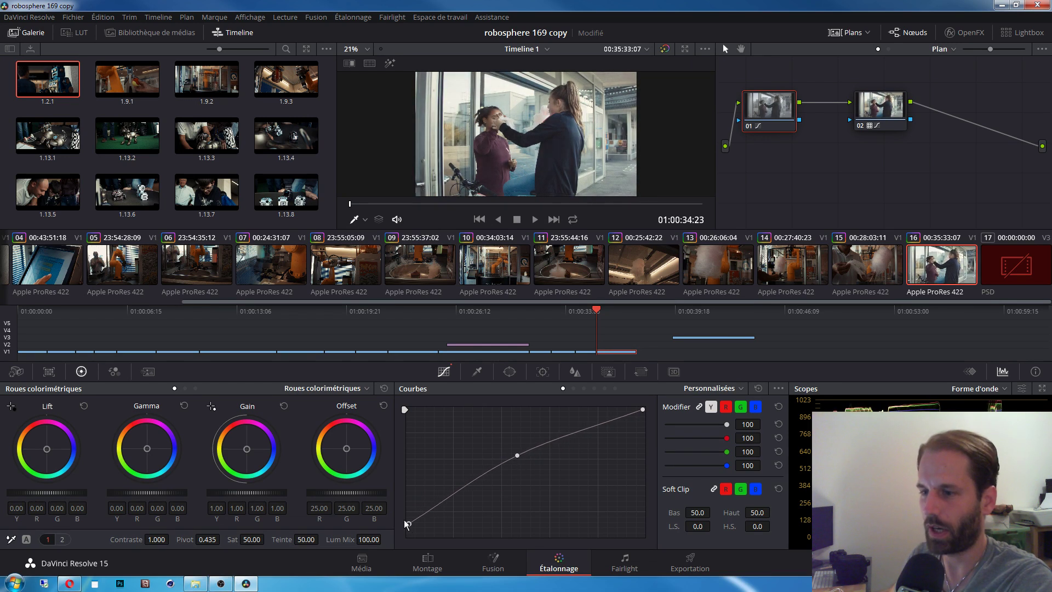
drag(518, 455, 520, 458)
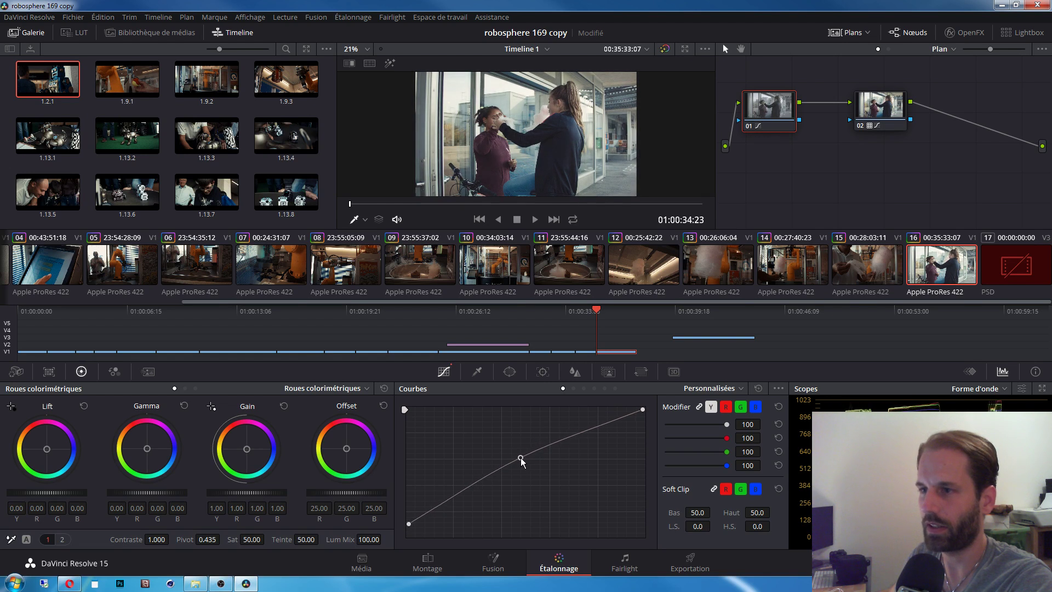
mouse_move(643, 409)
mouse_down()
mouse_move(646, 435)
mouse_move(646, 416)
mouse_up()
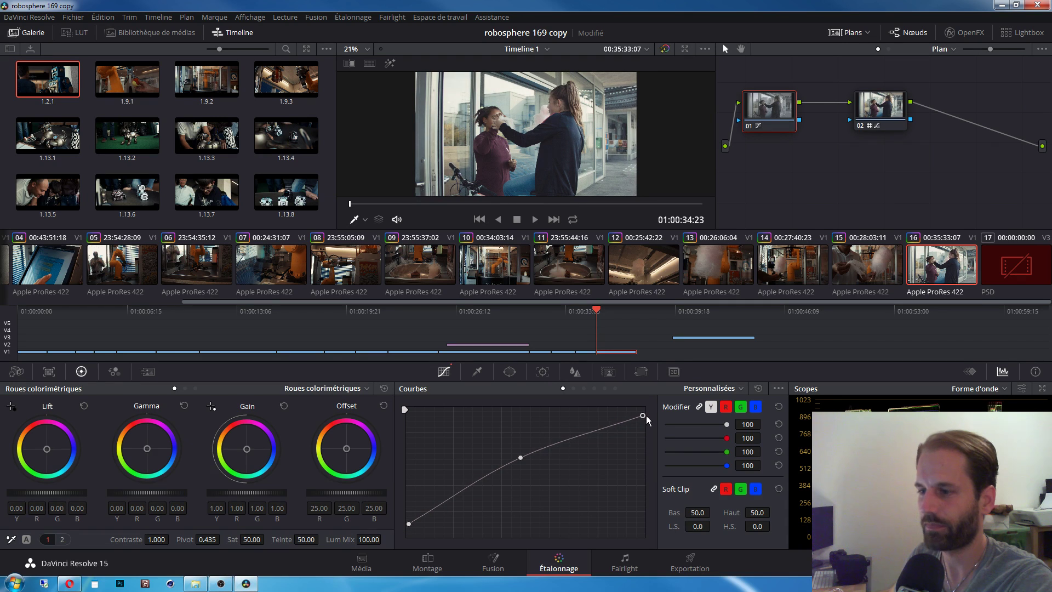
drag(520, 457, 524, 462)
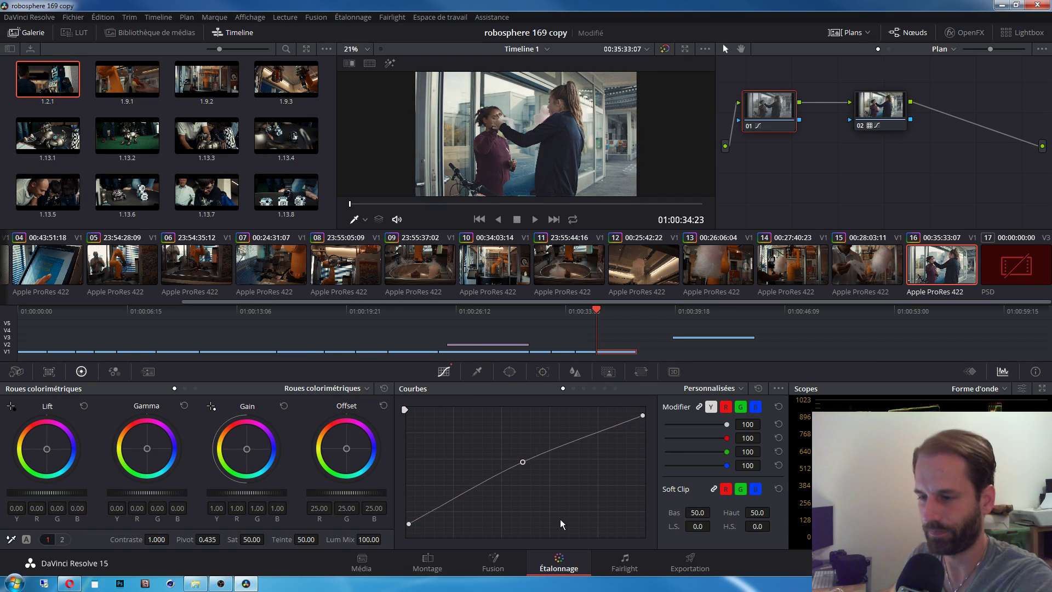
click(261, 270)
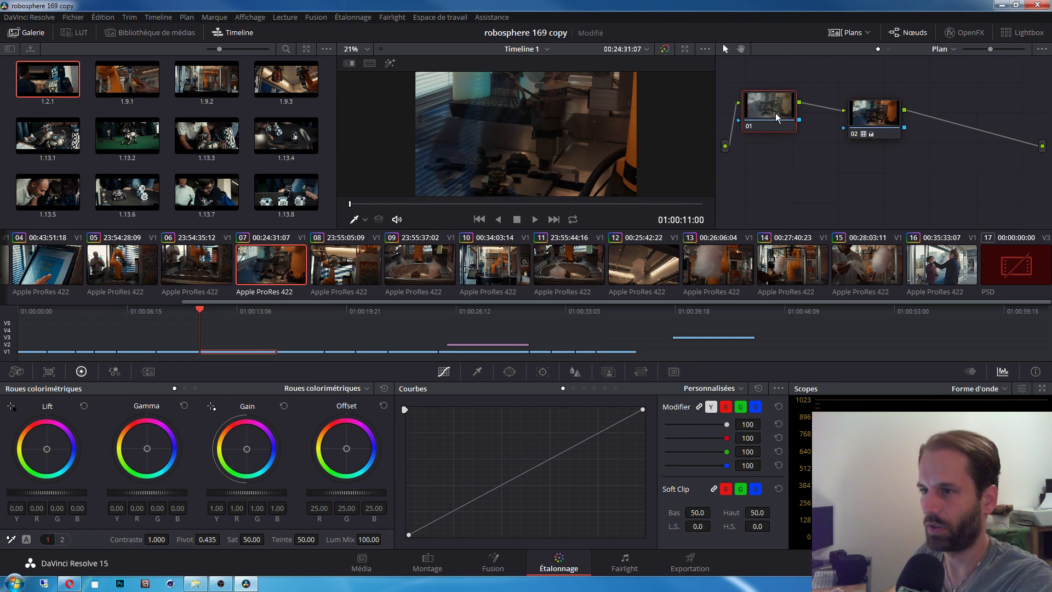
Step: Lift the blacks and brighten the midtones of clip 07, then move on to clip 11
drag(410, 533, 397, 525)
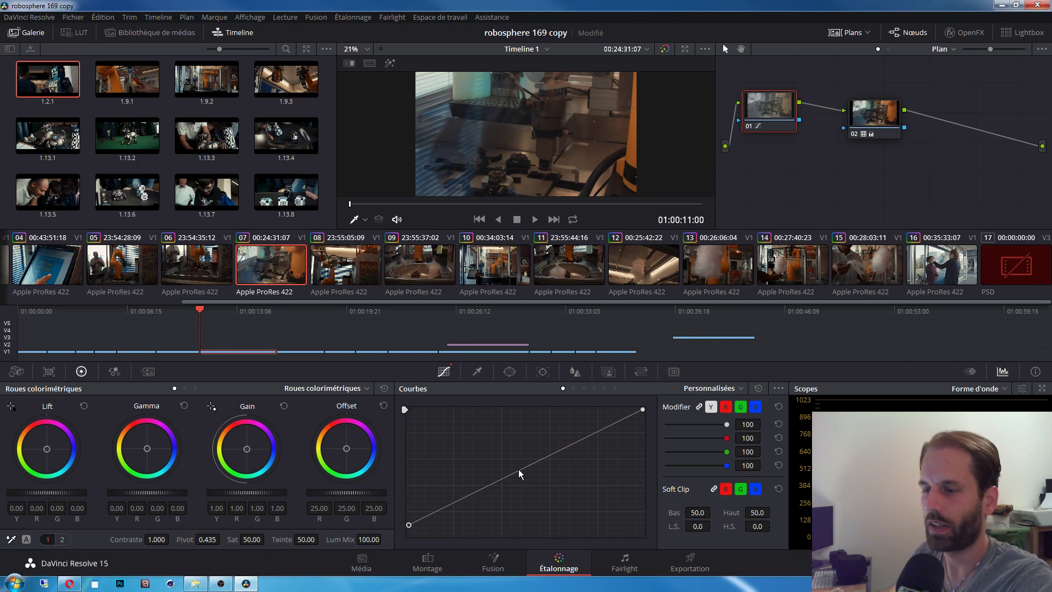
drag(519, 468, 516, 459)
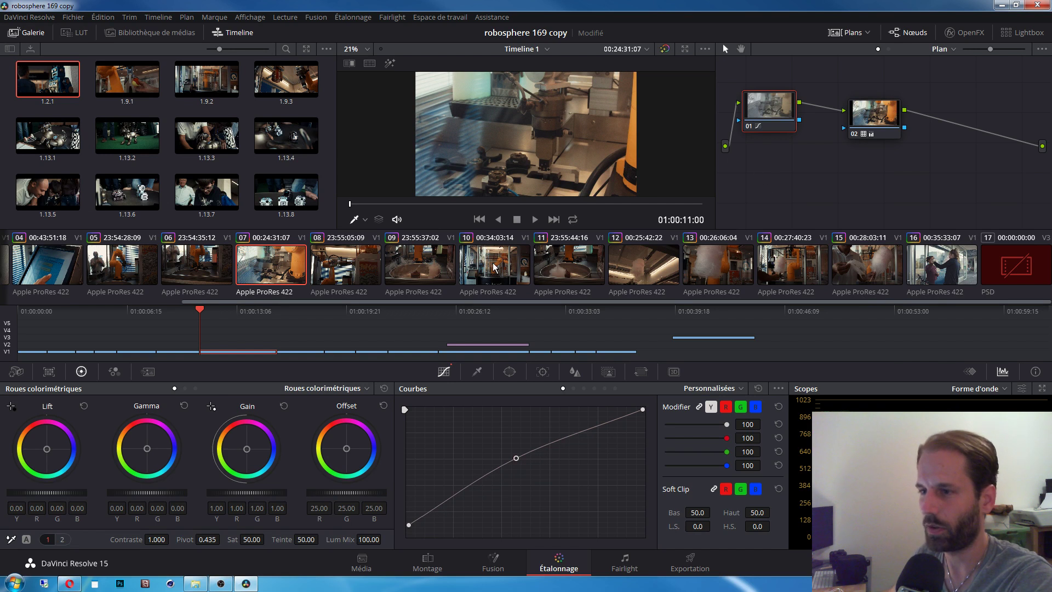
click(640, 271)
click(578, 273)
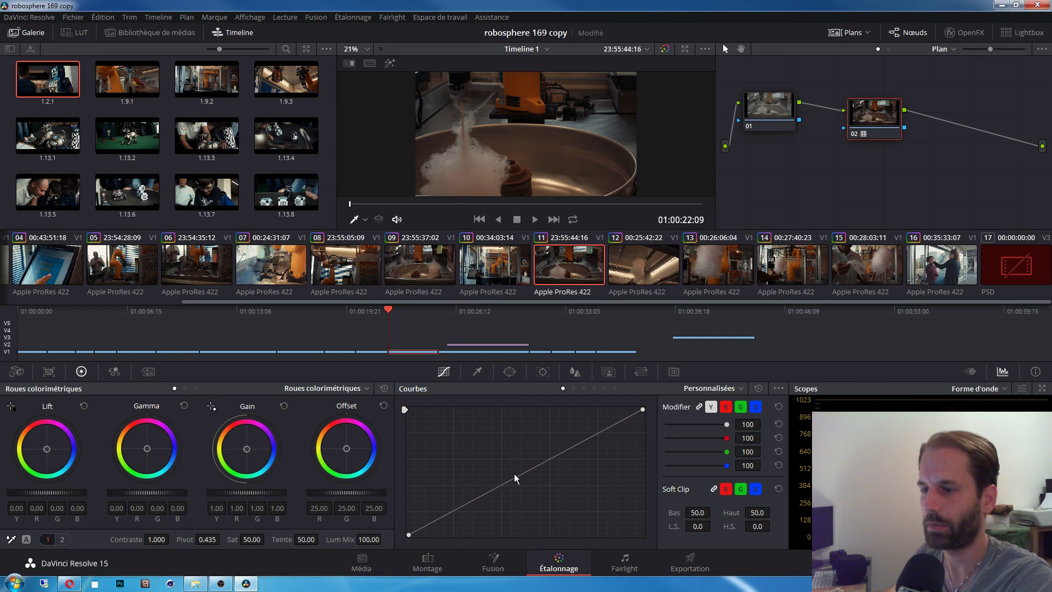
Step: Brighten clip 11's midtones and lift its black point on node 01 instead of node 02
drag(514, 473, 514, 469)
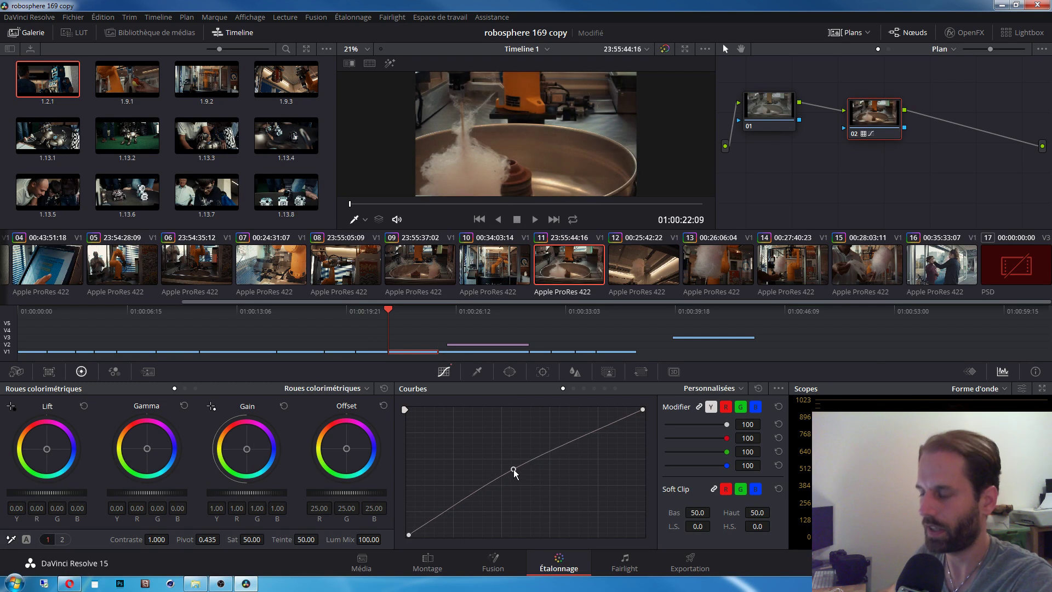
right_click(514, 469)
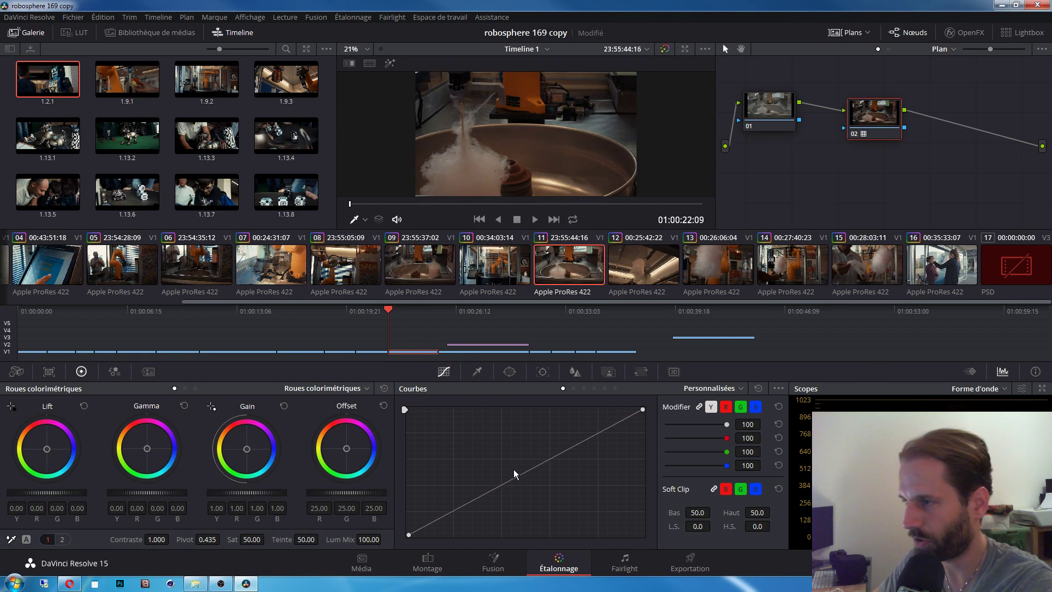
click(773, 106)
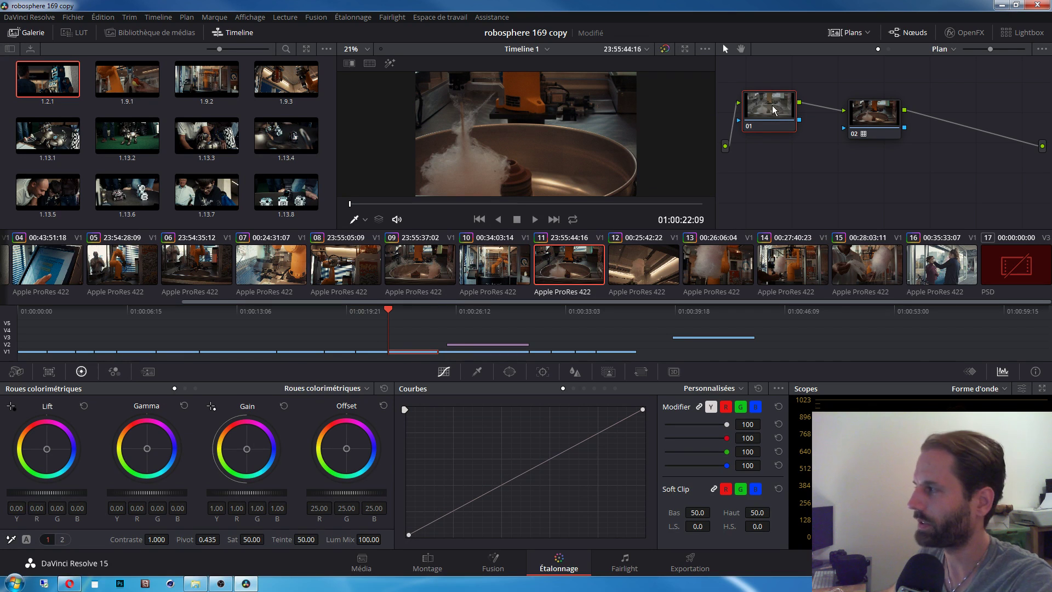
drag(521, 473, 517, 465)
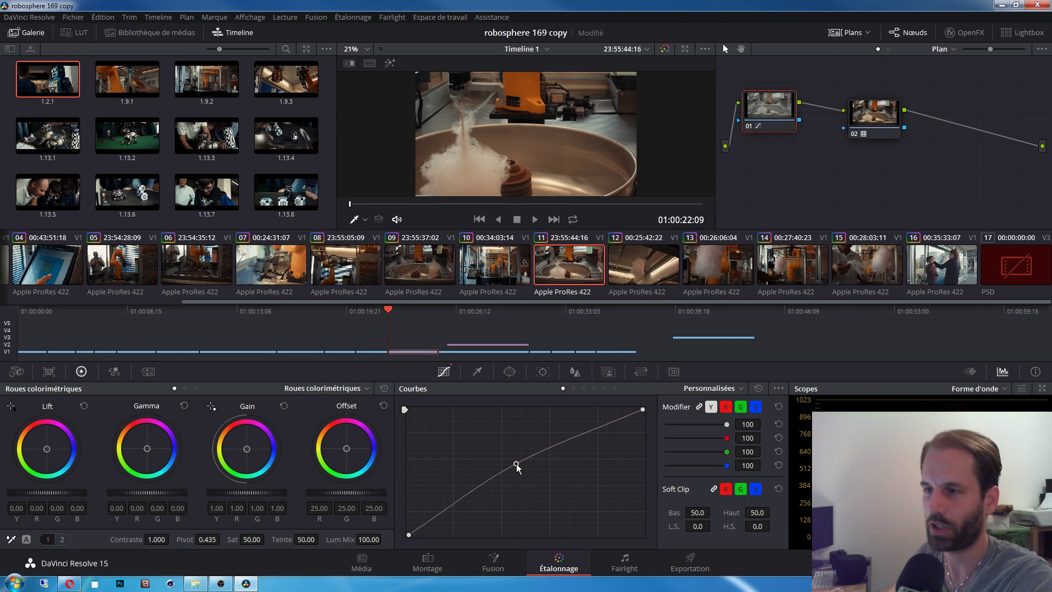
drag(407, 533, 403, 527)
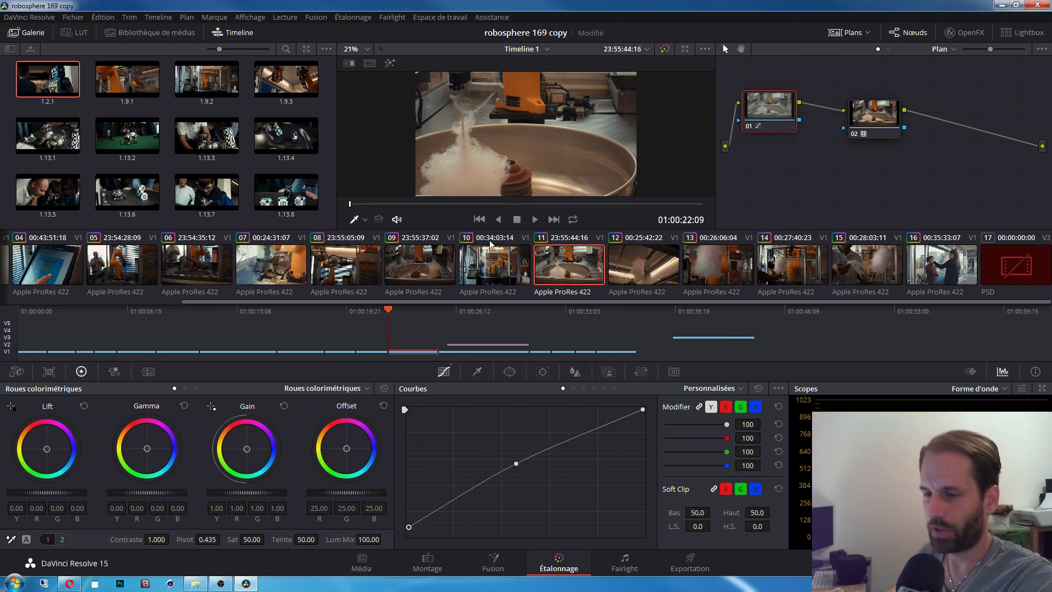
click(62, 539)
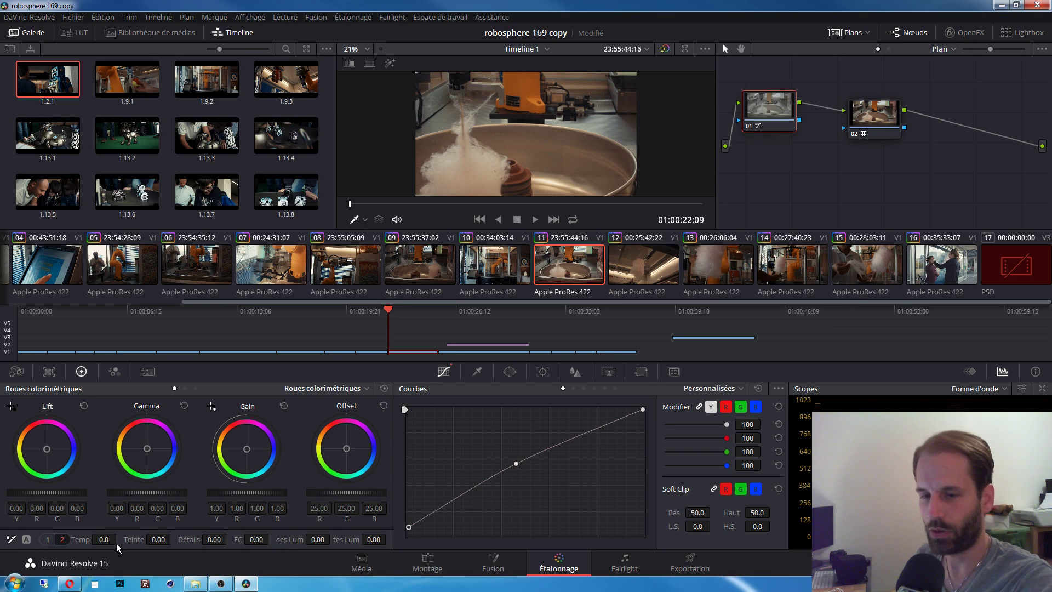
Step: Cool clip 11's temperature to -340 and lower its saturation to 47.40
mouse_move(119, 540)
mouse_down()
mouse_move(99, 539)
mouse_move(119, 540)
mouse_up()
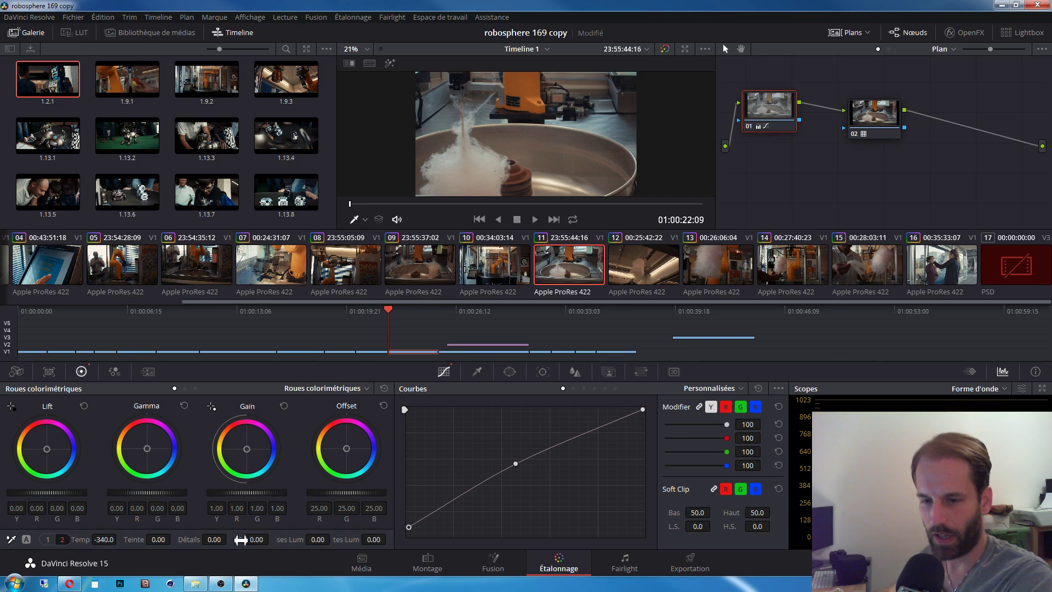
click(48, 540)
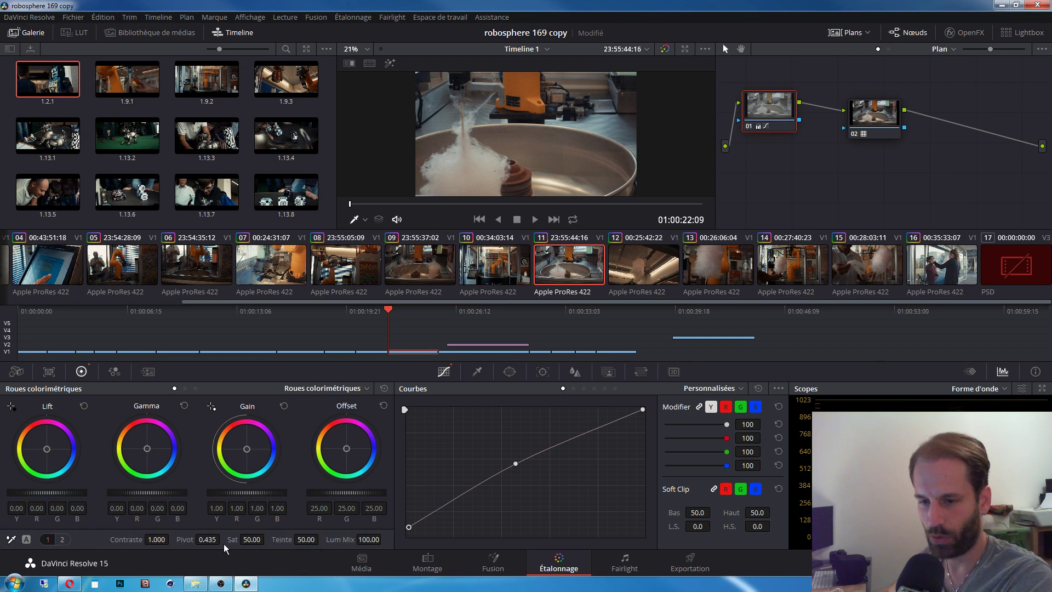
mouse_move(252, 539)
mouse_down()
mouse_move(267, 539)
mouse_move(241, 539)
mouse_up()
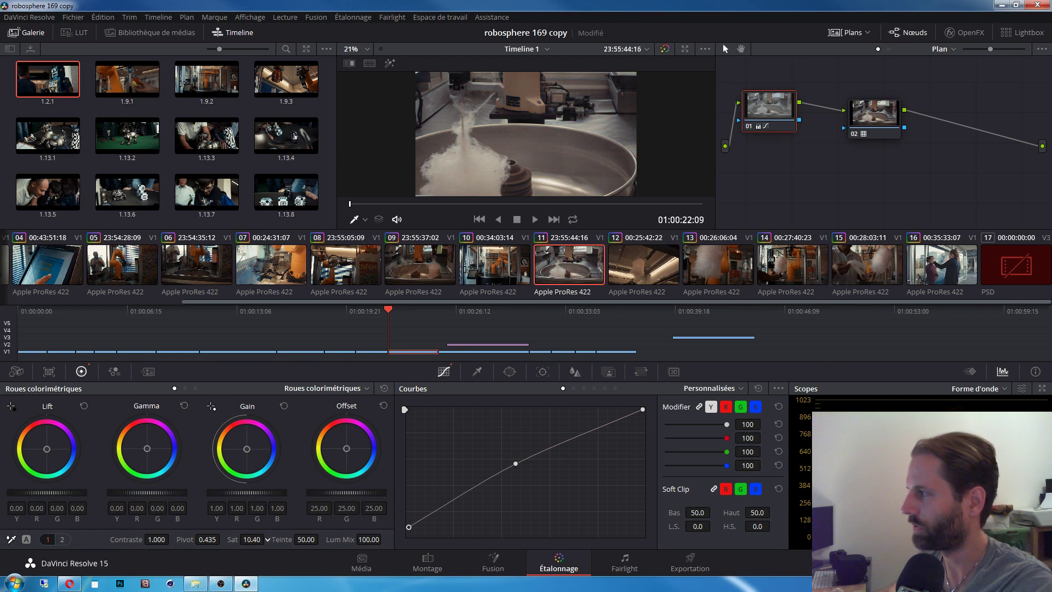
mouse_move(252, 539)
mouse_down()
mouse_move(263, 539)
mouse_move(249, 540)
mouse_up()
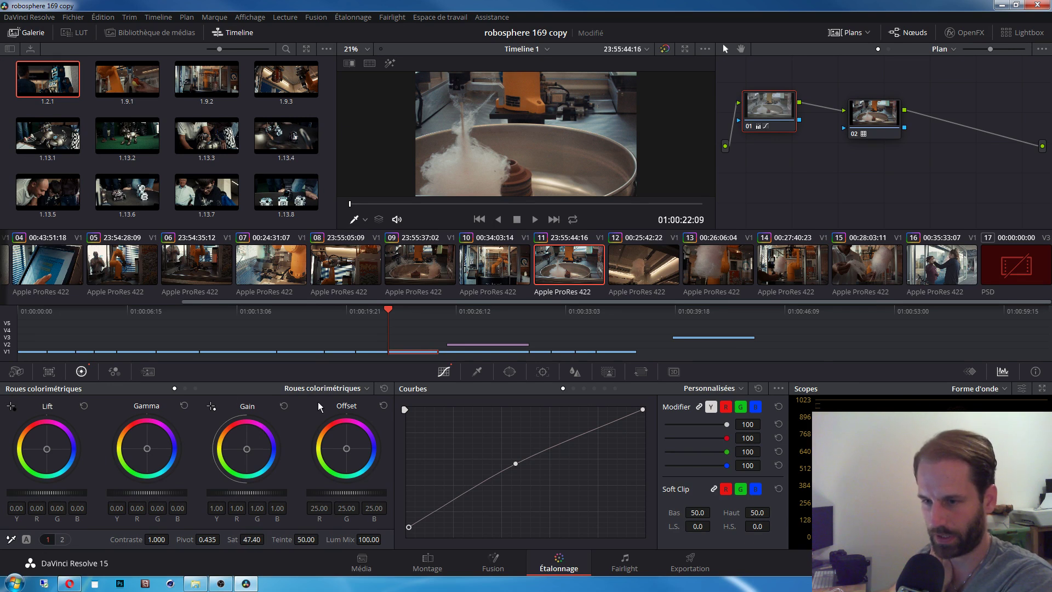
Step: Preview the Barres primaires and Log wheel modes, return to Roues colorimétriques, and raise the curve midpoint slightly
click(327, 387)
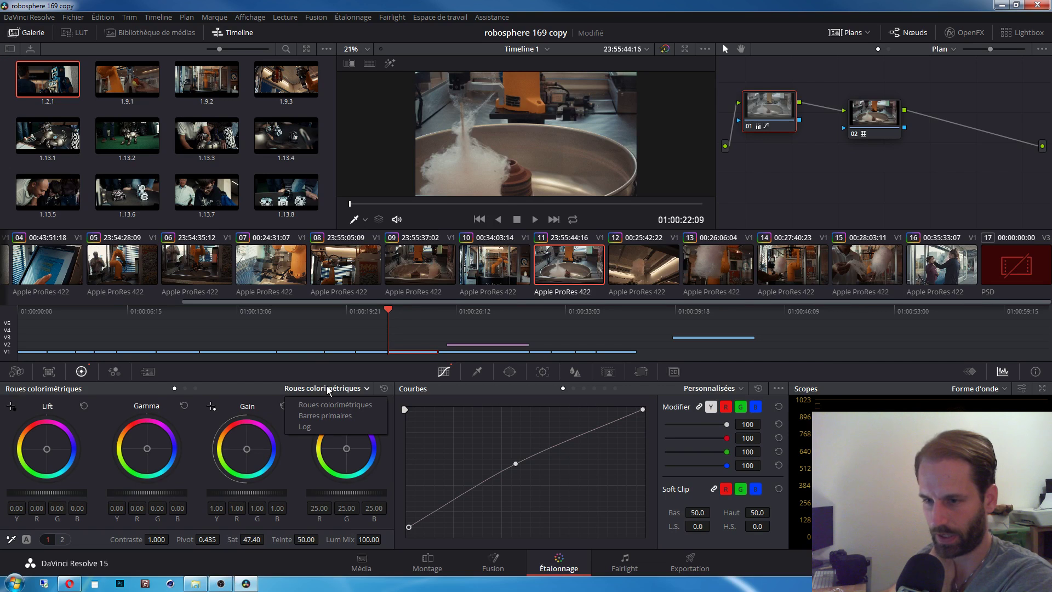
click(336, 416)
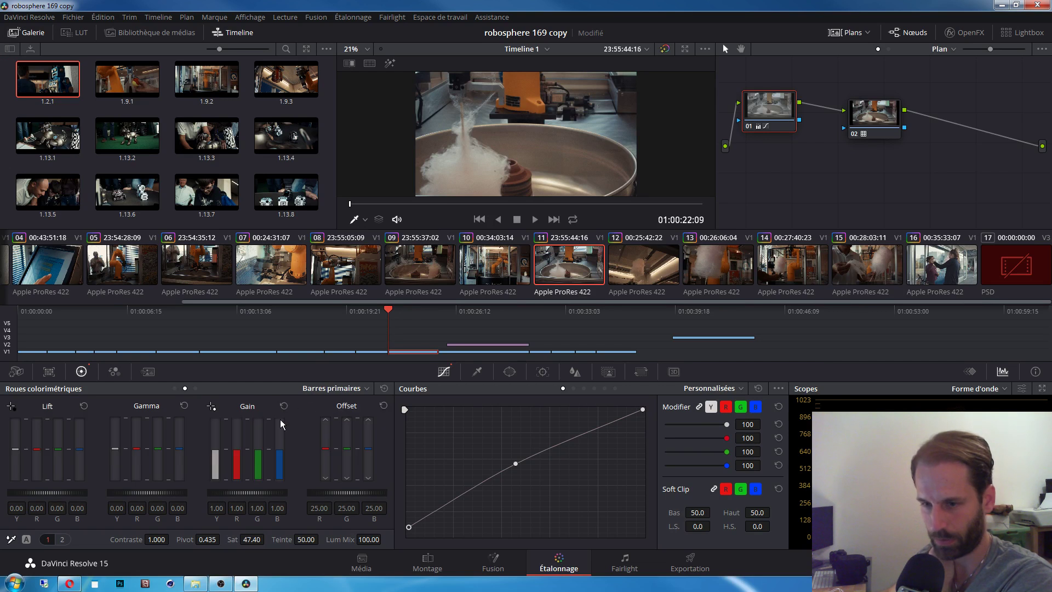
click(336, 388)
click(330, 426)
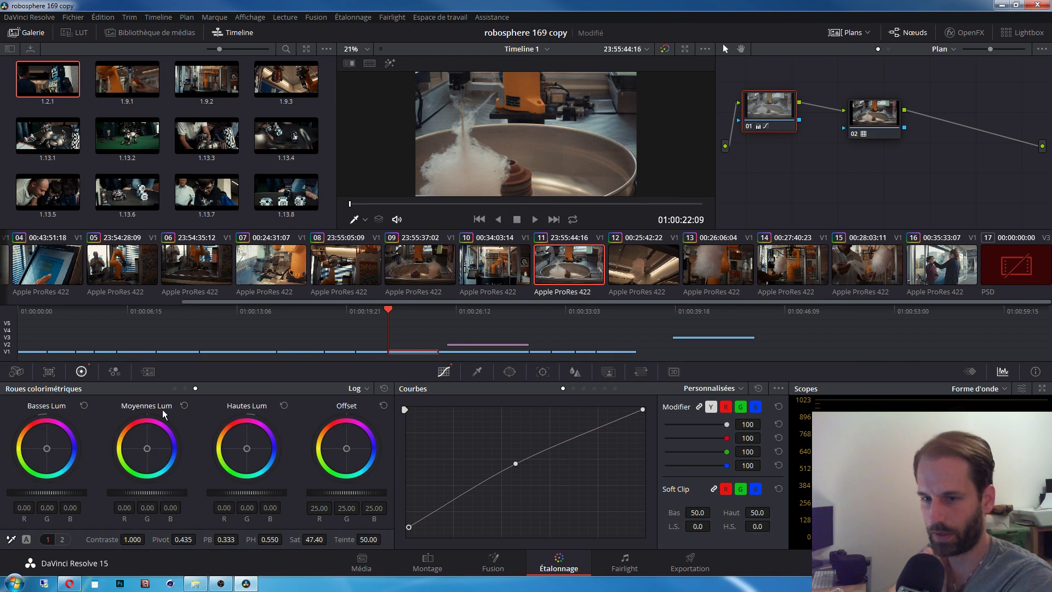
click(357, 389)
click(377, 406)
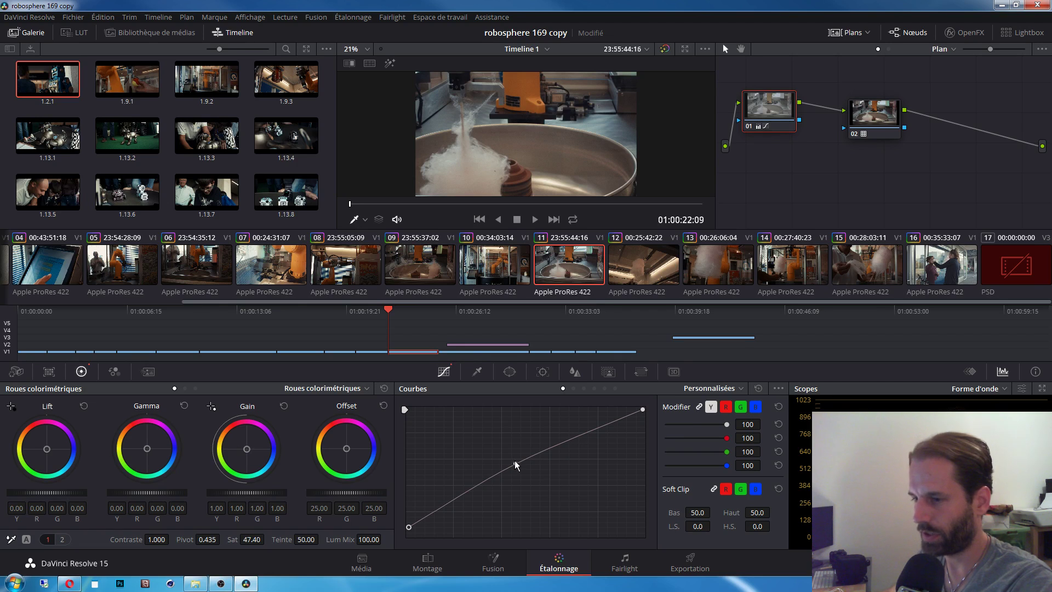
drag(514, 460, 515, 453)
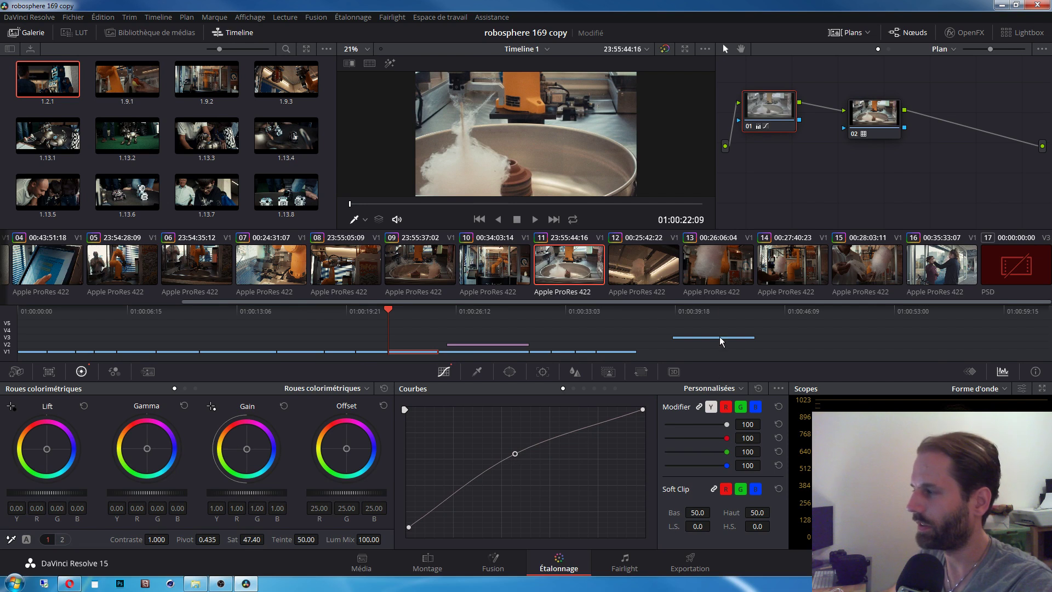
Step: Fine-tune clip 11's midtone curve point and briefly check the Montage page
drag(517, 457, 518, 454)
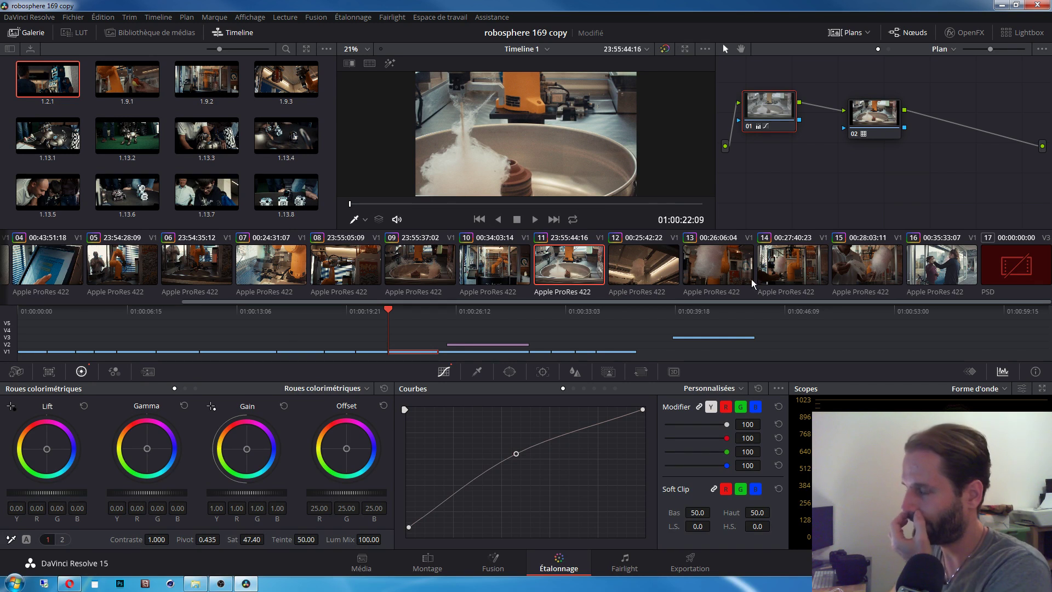
click(432, 561)
click(561, 562)
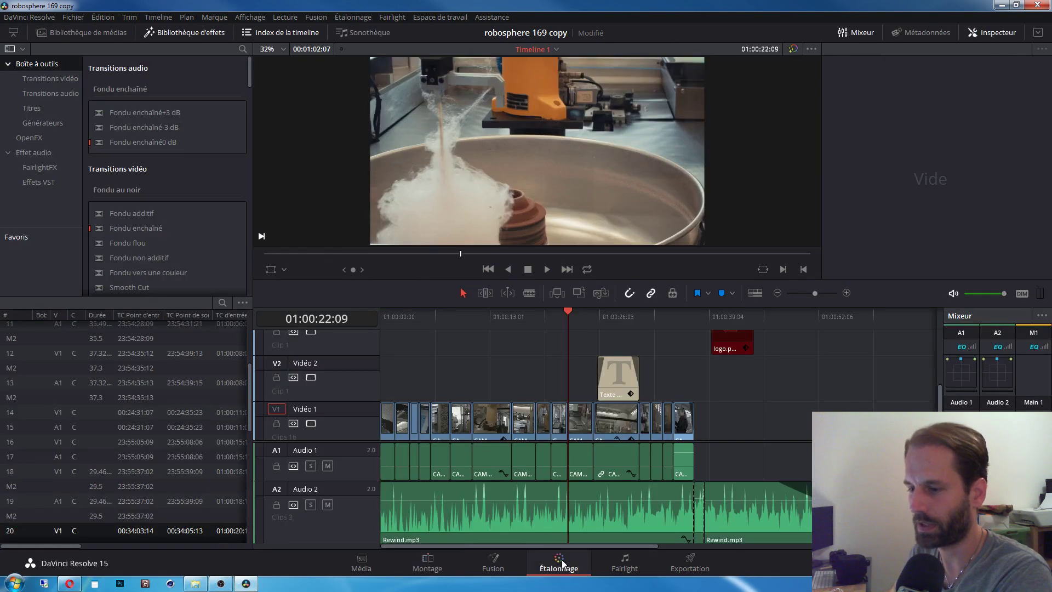
Step: Go to clip 10 and delete its node 02
click(880, 113)
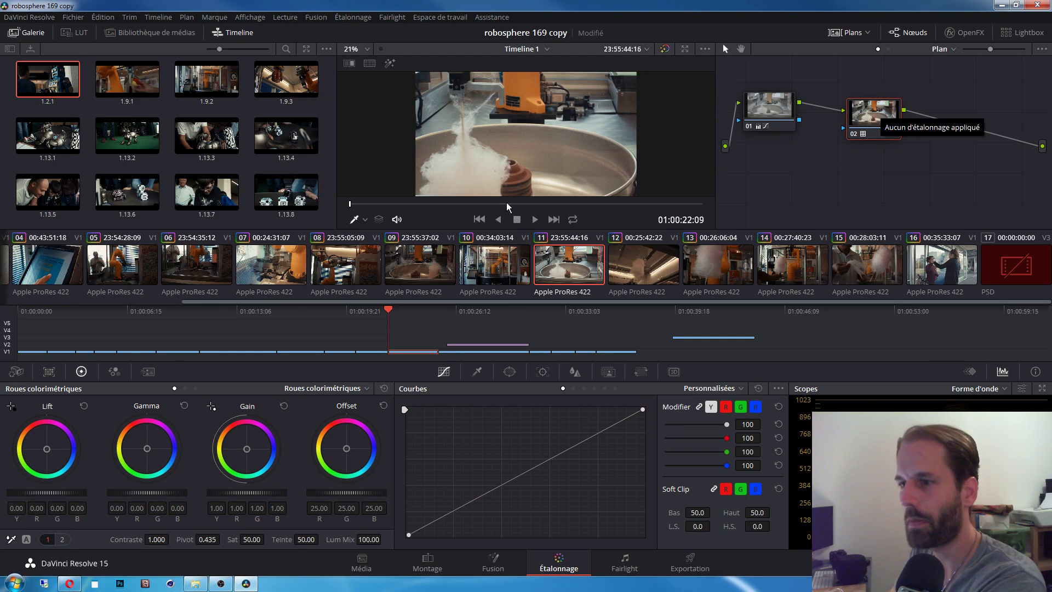
click(195, 269)
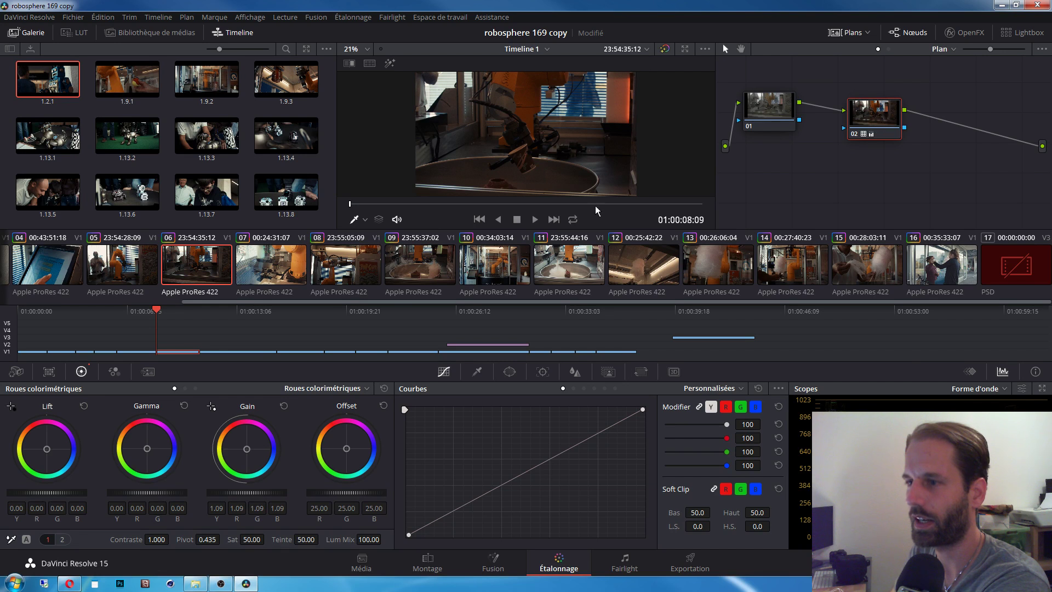
click(496, 274)
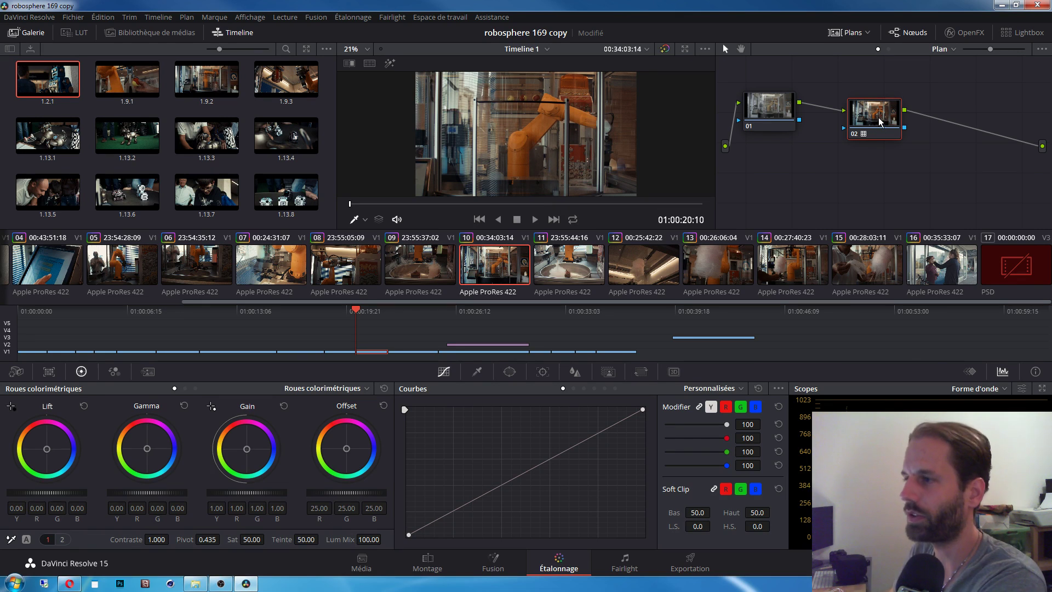
key(Delete)
Step: Reposition node 01 in clip 10's node graph
right_click(777, 117)
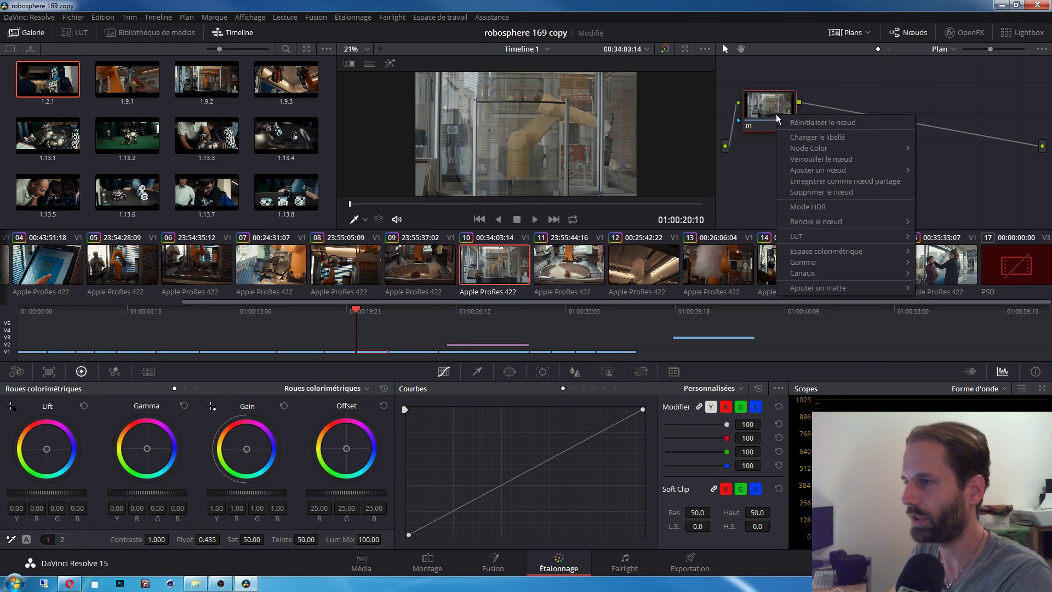
click(817, 123)
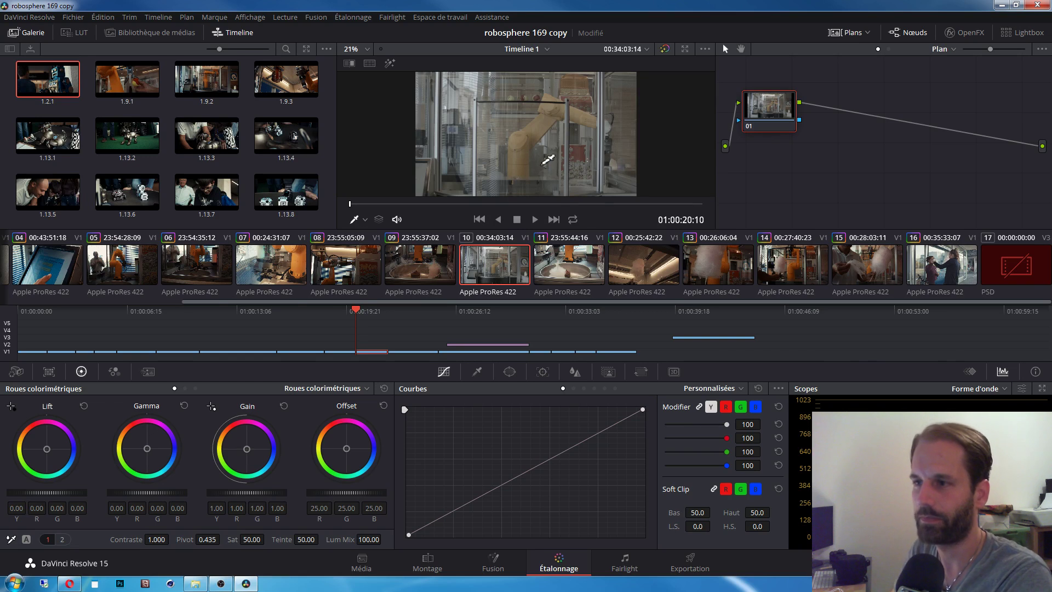
drag(772, 112, 785, 117)
Step: Add a serial corrector node after node 01 and slide the new node 02 to the right
right_click(784, 116)
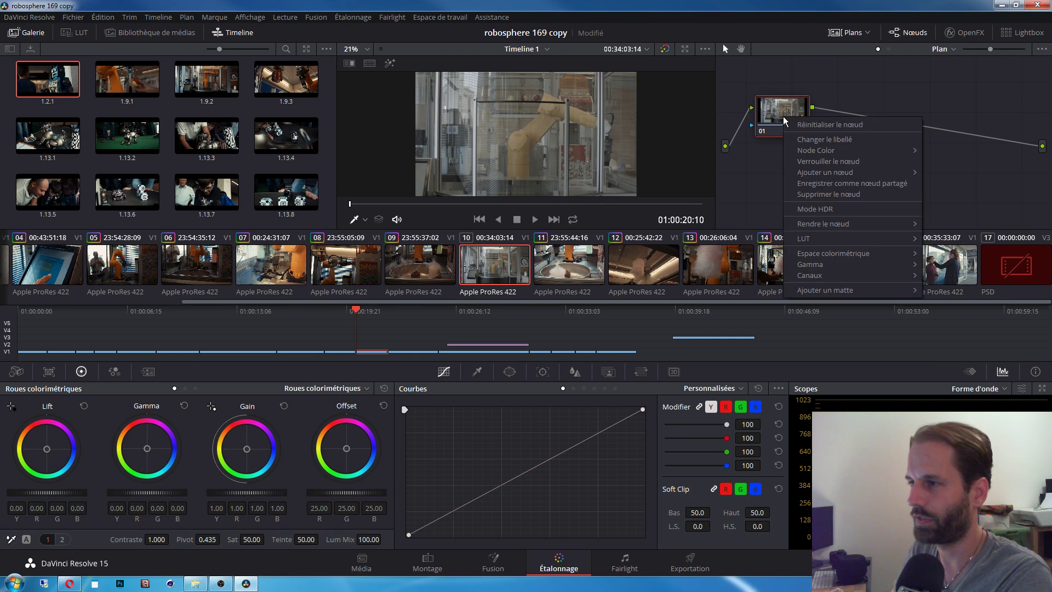
mouse_move(839, 173)
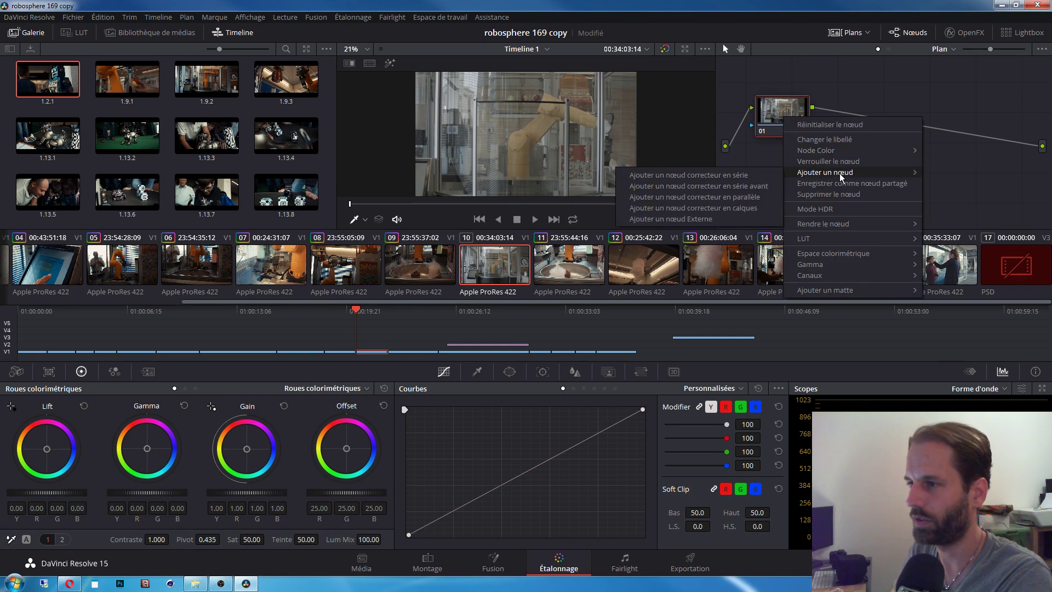
click(734, 174)
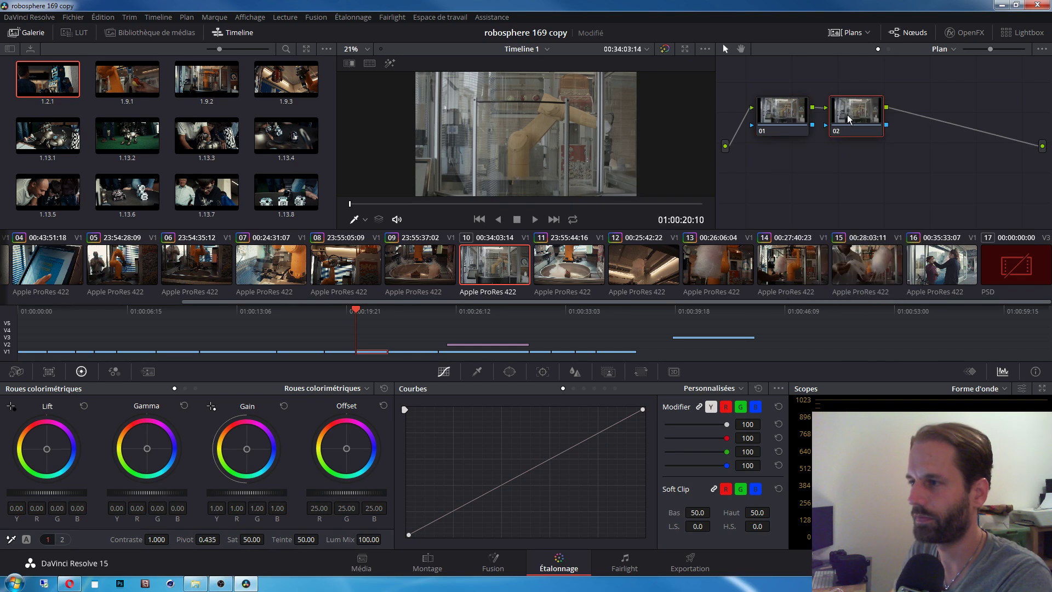
drag(847, 114, 898, 115)
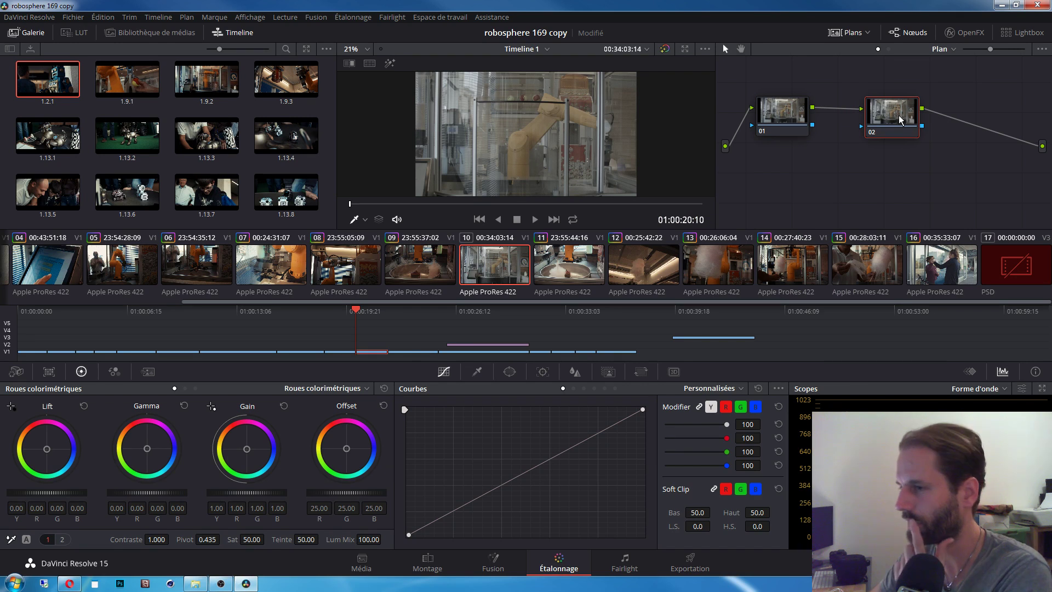
drag(898, 116, 912, 117)
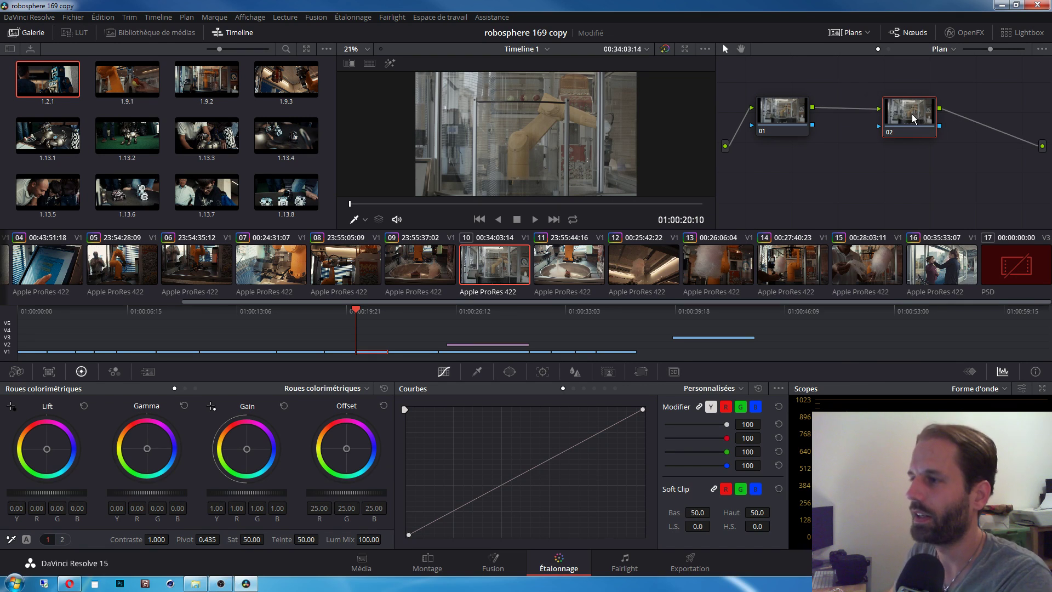
right_click(913, 118)
Step: Apply the LOG osiris 3D LUT to clip 10's node 02, re-picking it to confirm
mouse_move(962, 235)
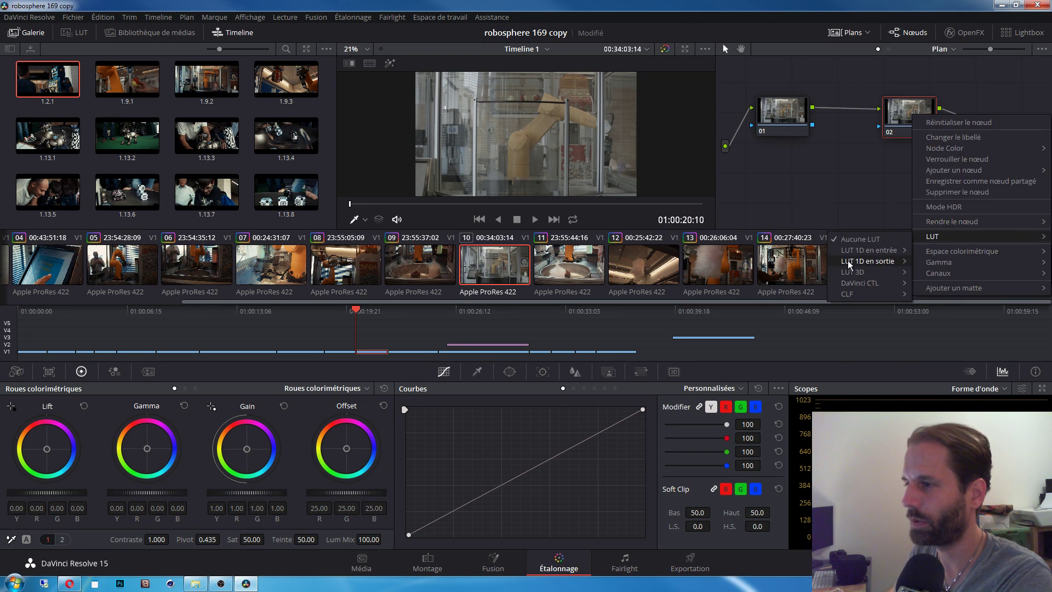
mouse_move(848, 271)
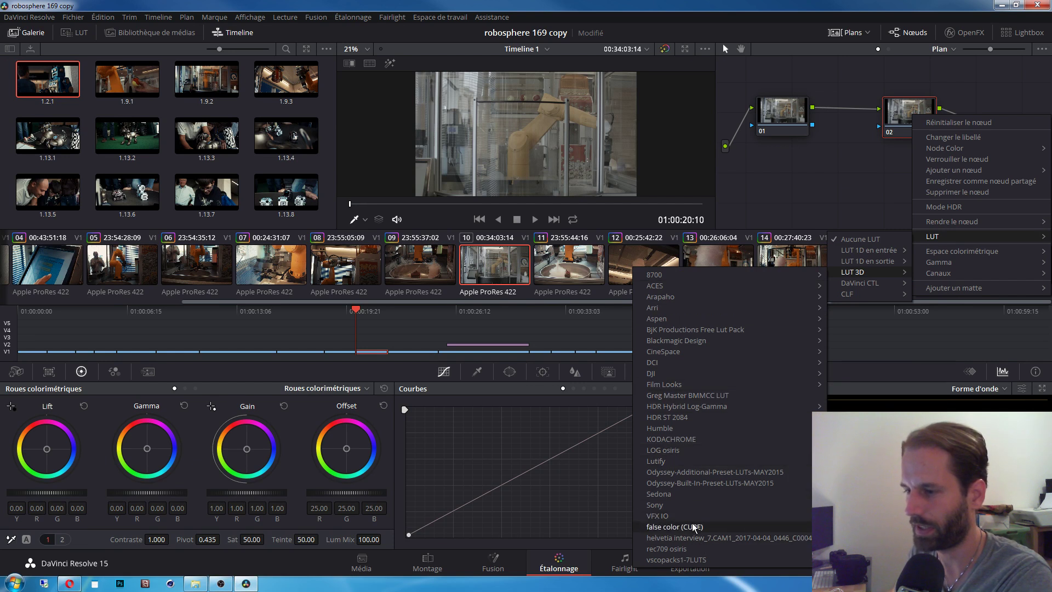
mouse_move(685, 408)
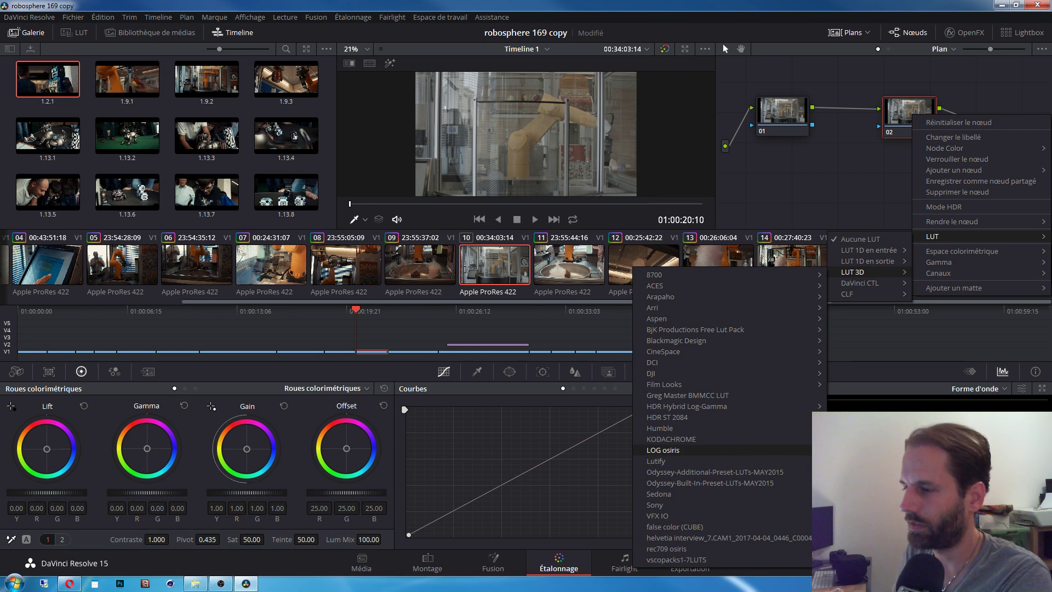
click(712, 450)
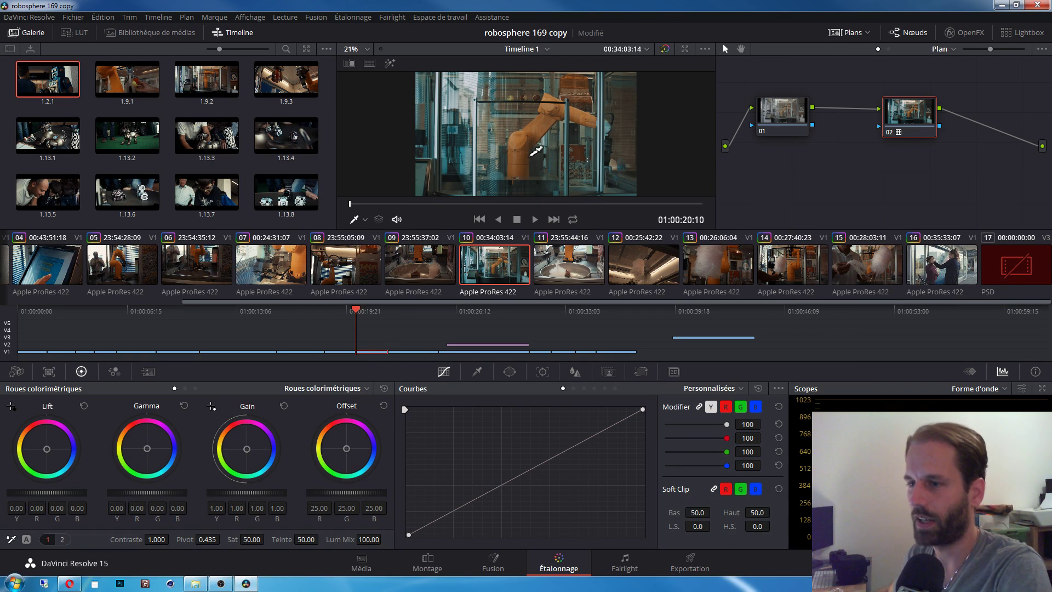
right_click(913, 113)
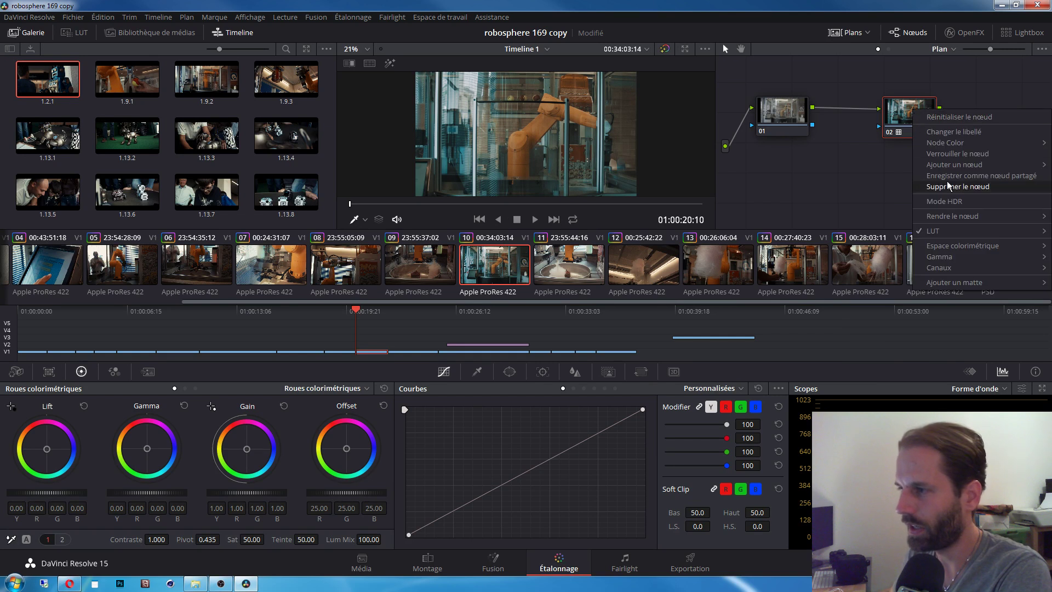
mouse_move(947, 230)
mouse_move(863, 266)
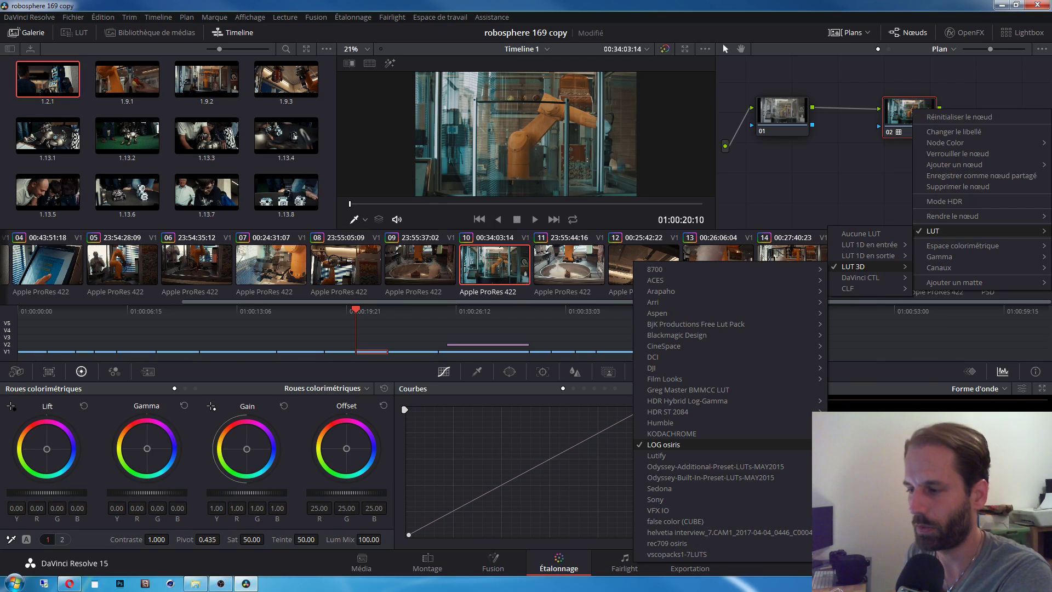
click(663, 444)
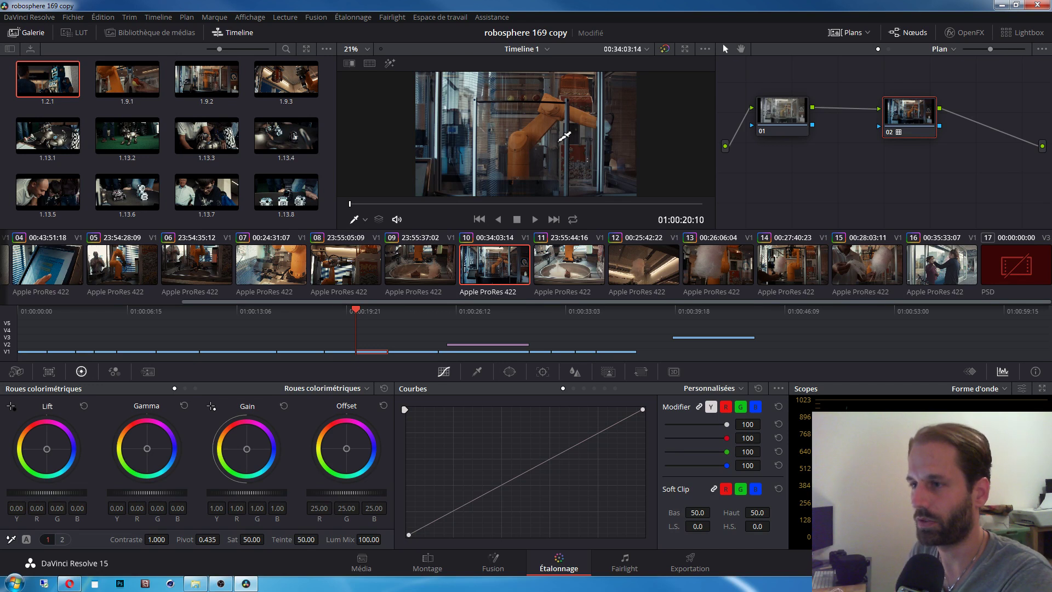
Step: On node 01, lift the curve's black point, add a midtone point, and set Temp to 70
click(787, 113)
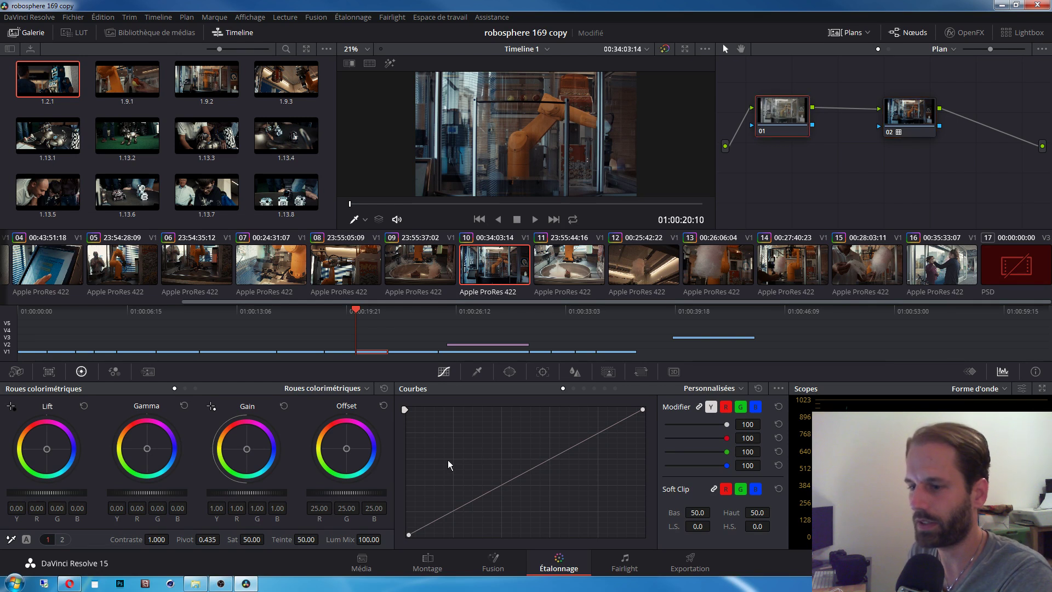
drag(409, 534, 403, 527)
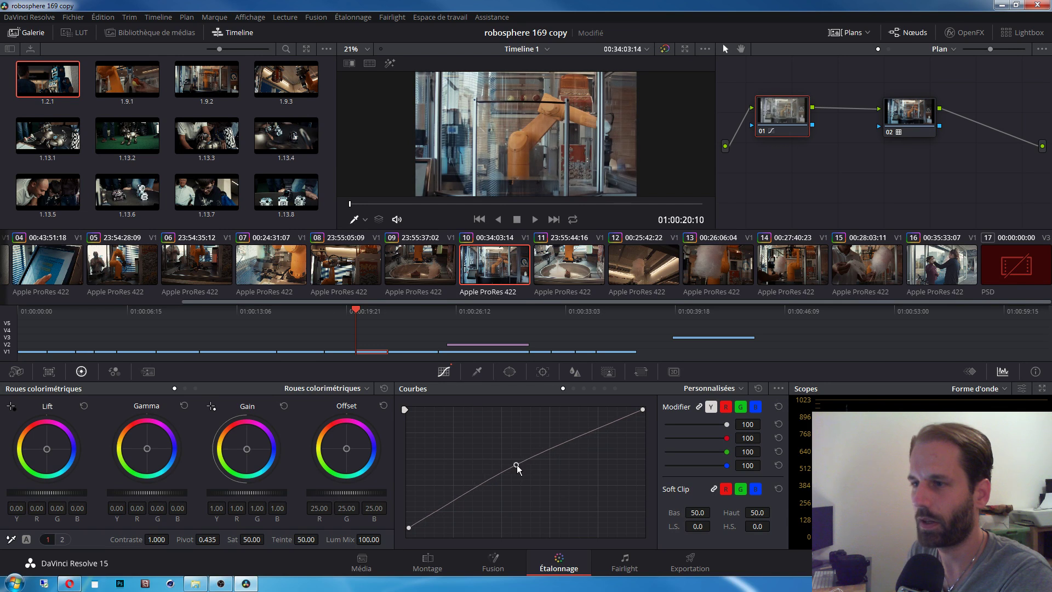
click(521, 466)
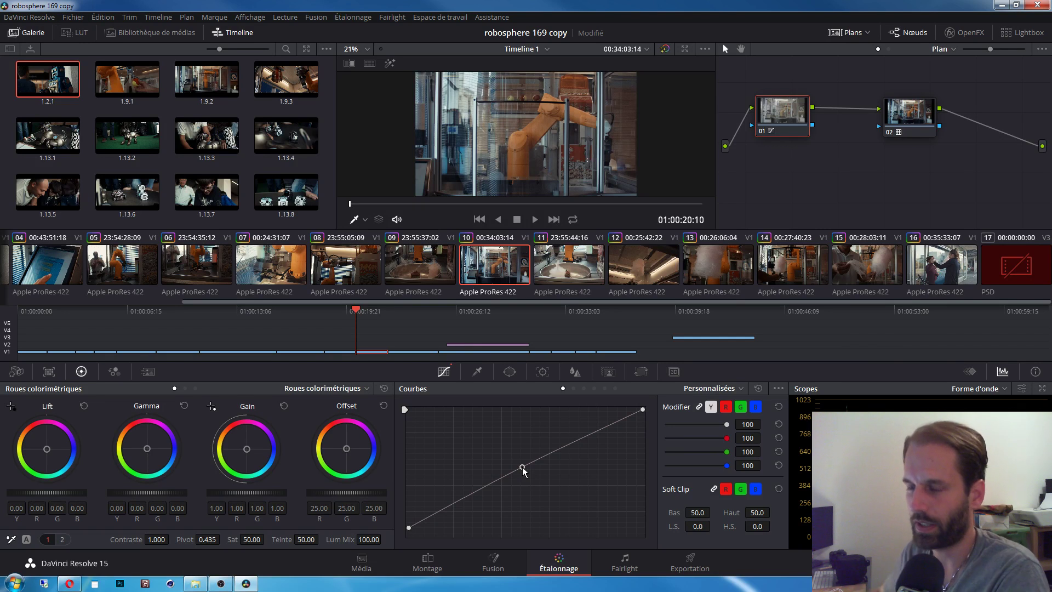
click(63, 539)
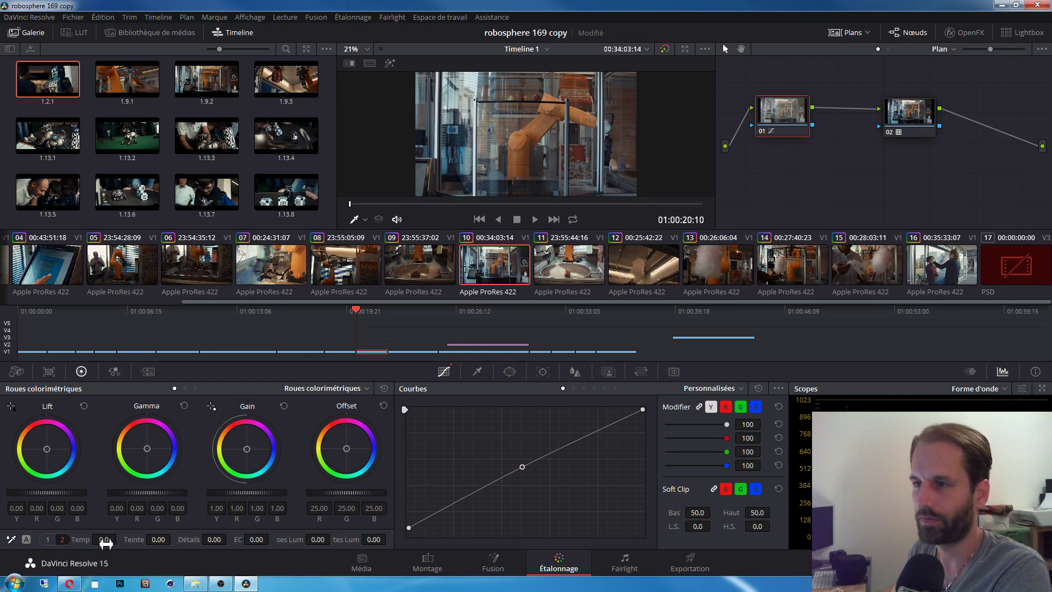
drag(106, 543, 135, 543)
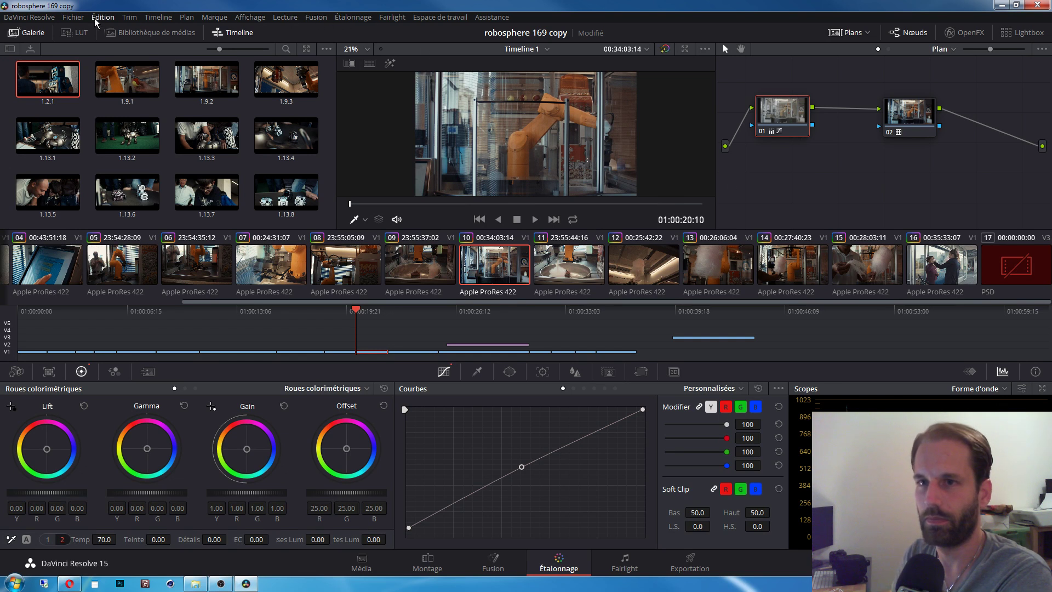
Step: Store clip 10's warmed grade (temperature 70, lifted-black curve) in memory D
click(340, 18)
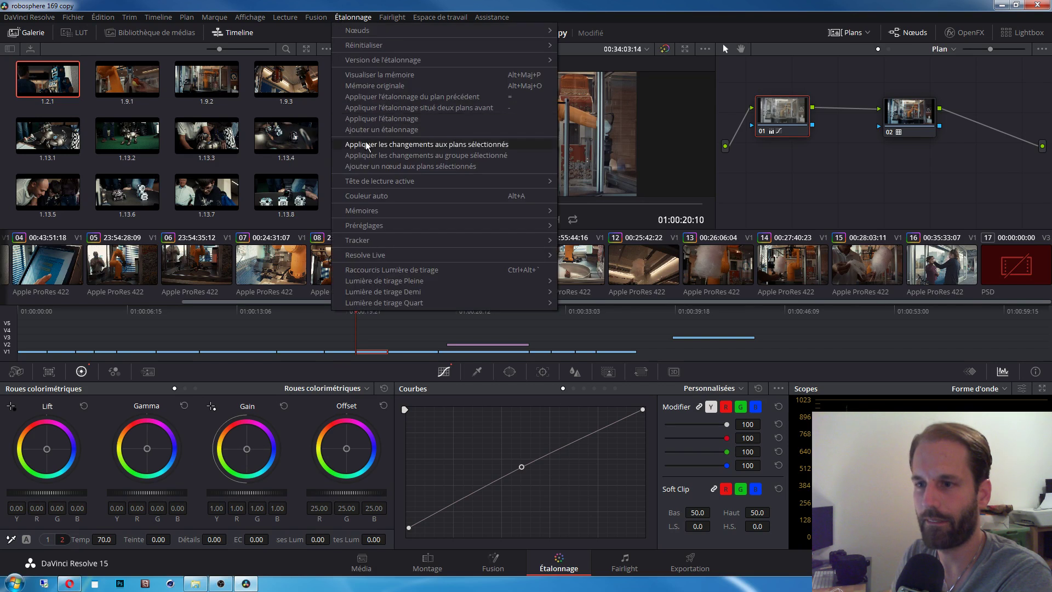
mouse_move(383, 210)
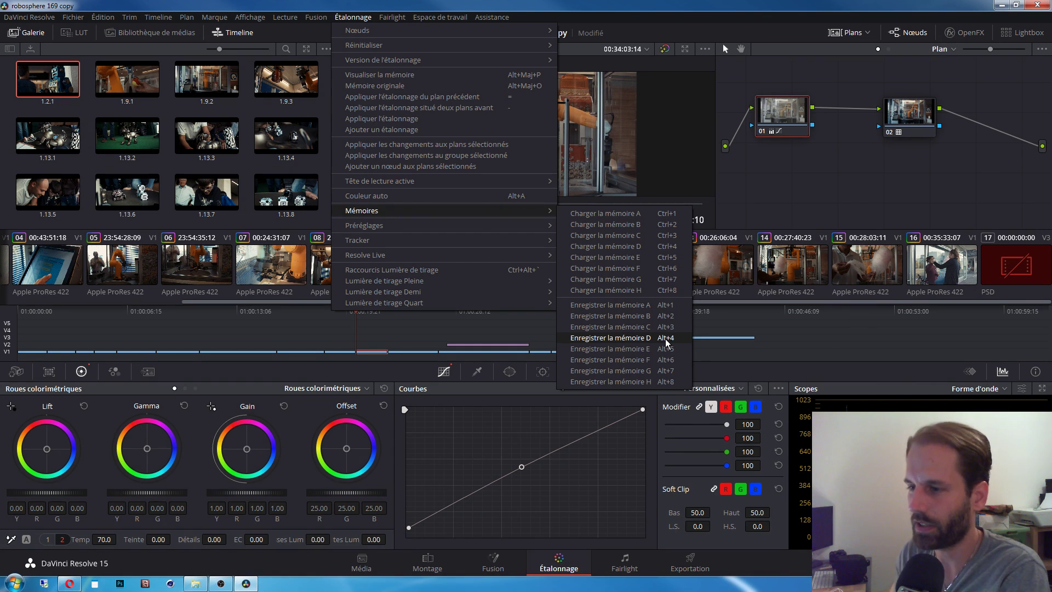
click(664, 338)
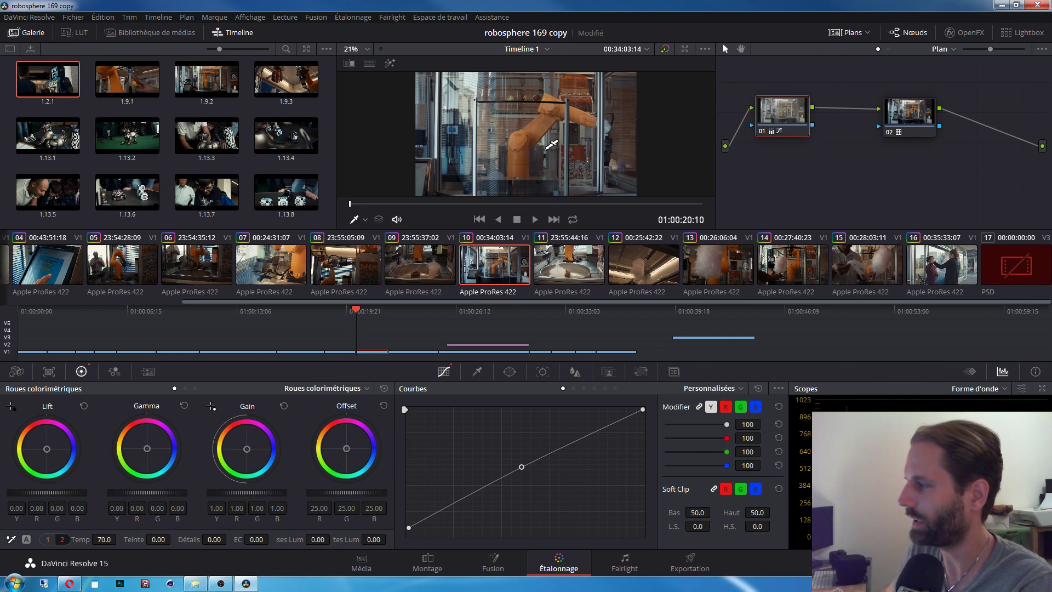
Step: Delete clip 09's second node
click(418, 275)
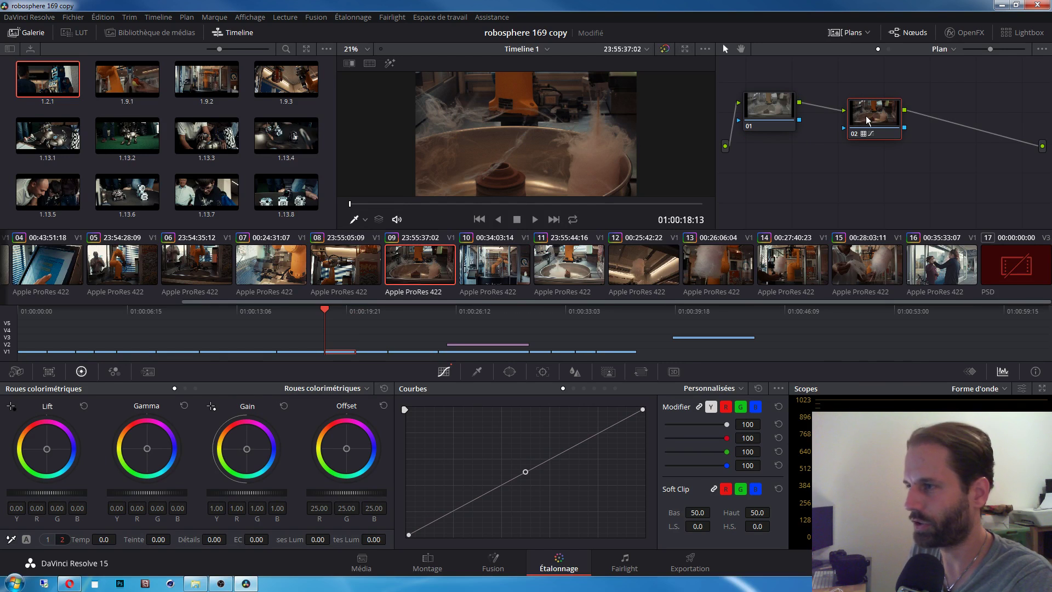
key(Delete)
right_click(764, 117)
Step: Reset clip 08's second node's grade, then delete that node
click(817, 120)
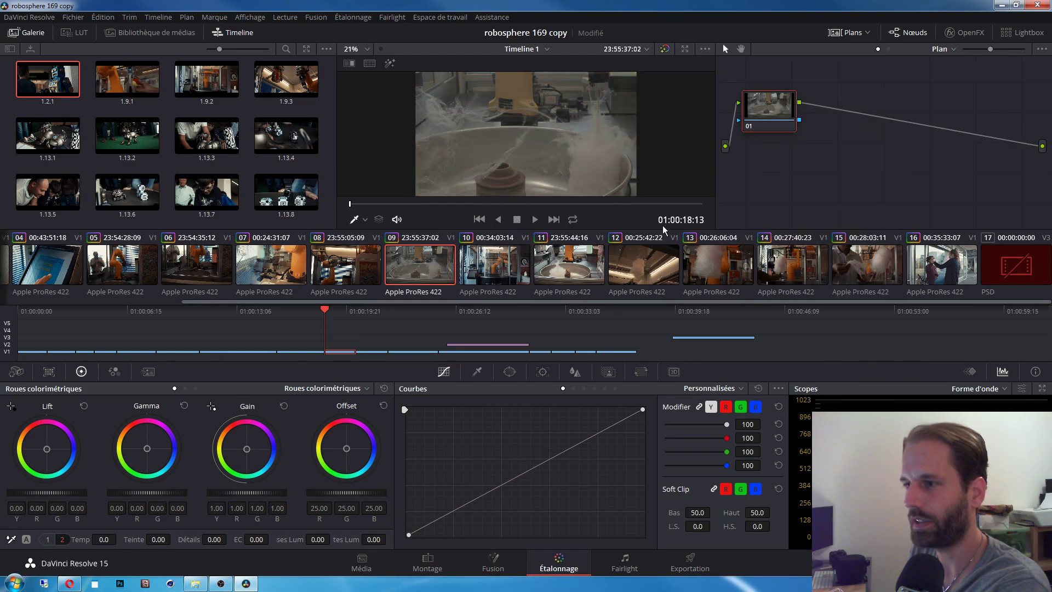
key(Up)
right_click(884, 121)
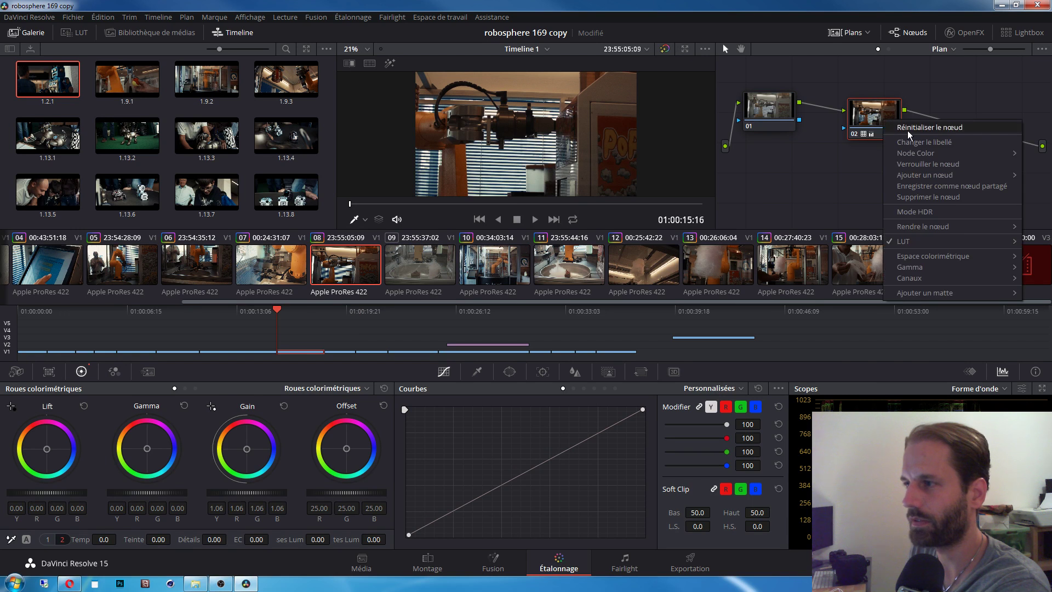
click(908, 131)
click(775, 112)
click(867, 117)
key(Delete)
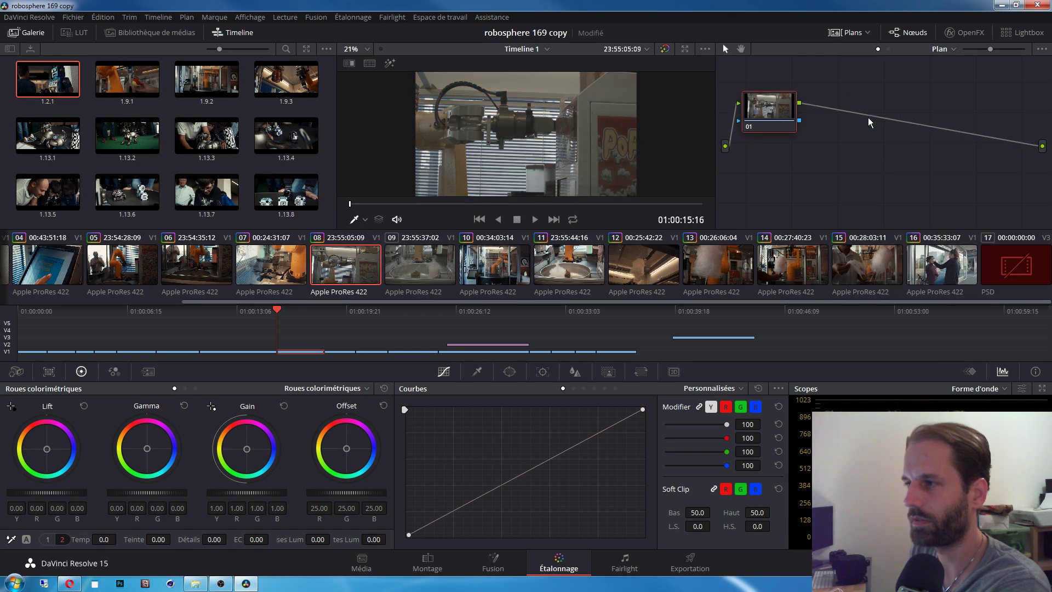
right_click(778, 112)
click(816, 116)
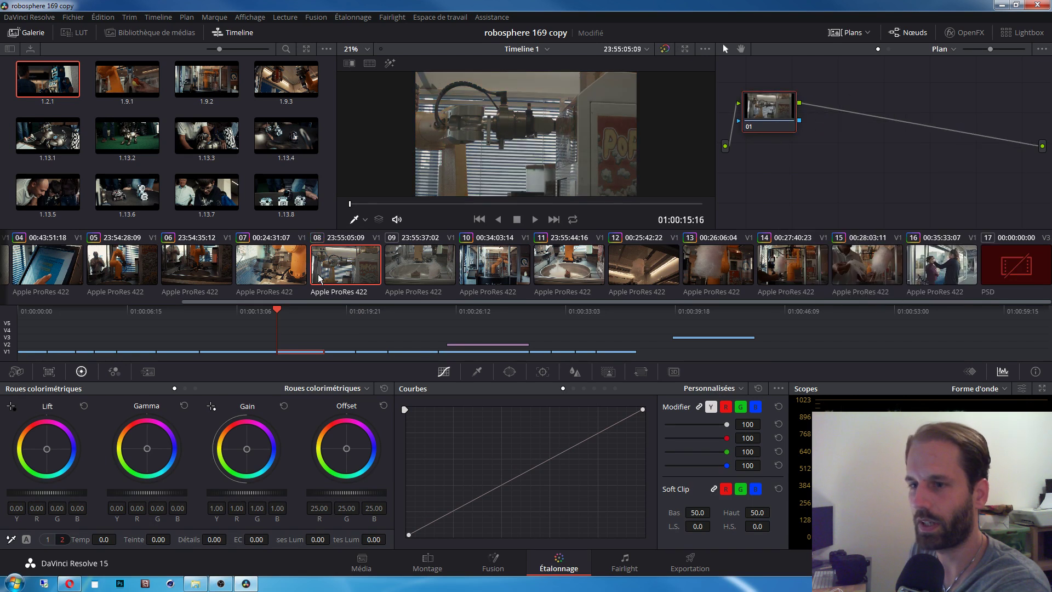
Step: Delete clip 11's second node and reset its first node's grade
click(278, 267)
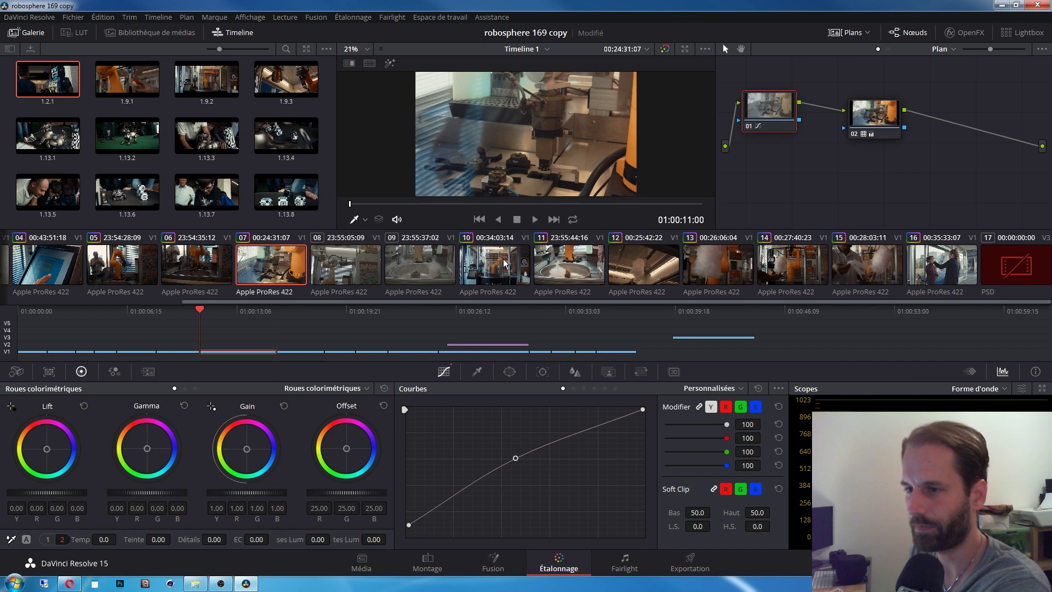
click(559, 266)
click(892, 130)
key(Delete)
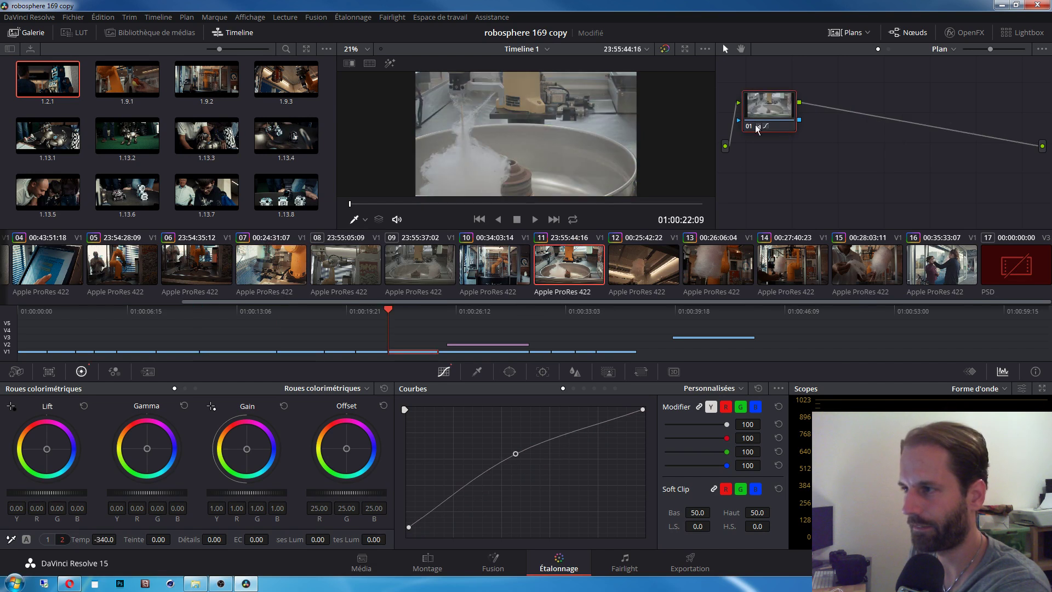
right_click(761, 114)
click(800, 118)
Step: Delete clip 12's second node, then return to clip 10
key(Down)
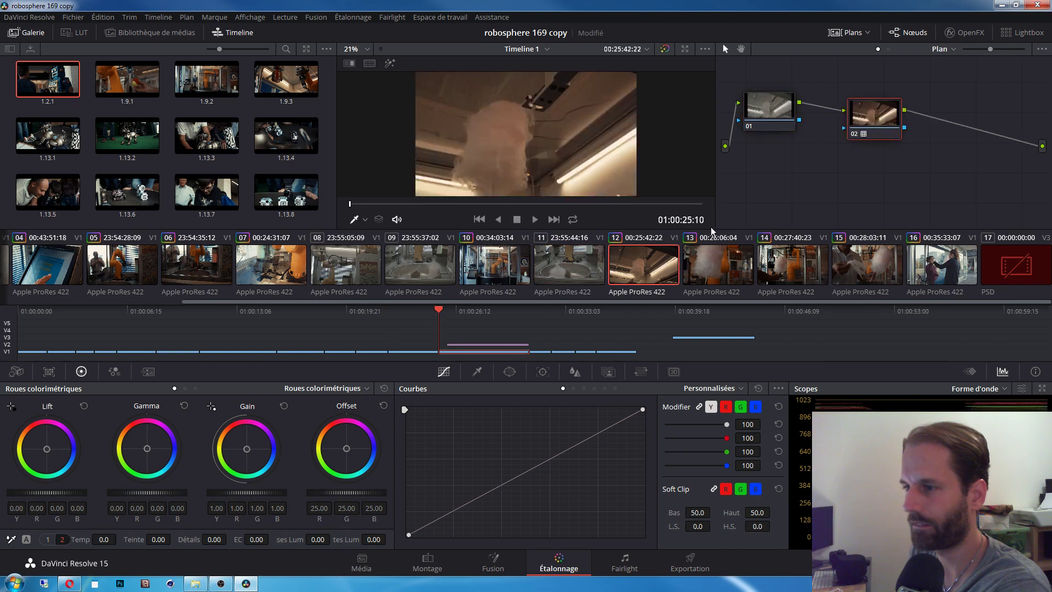
right_click(879, 121)
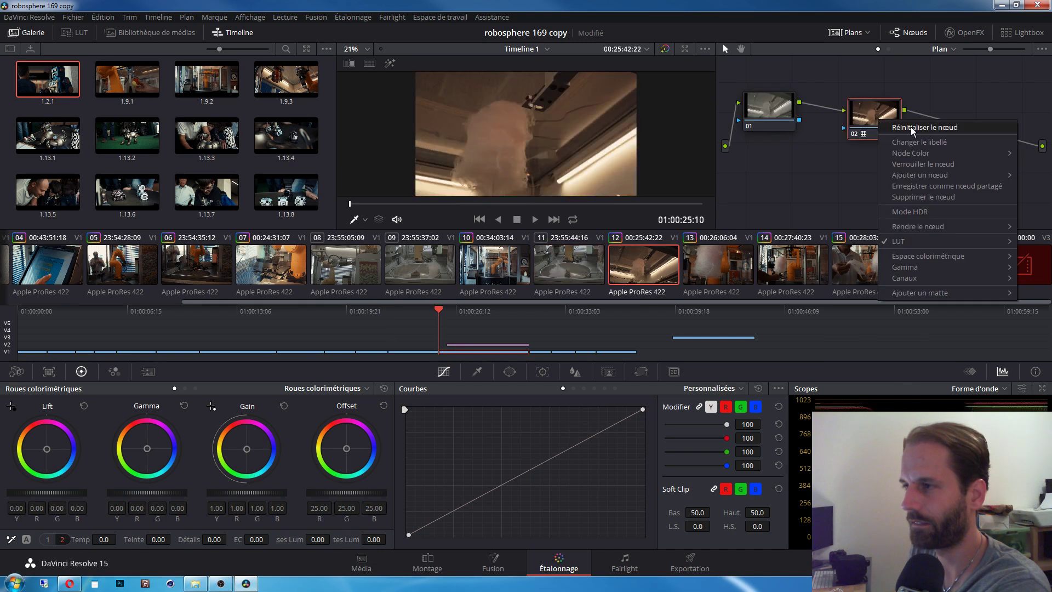
click(875, 115)
key(Delete)
right_click(778, 107)
click(819, 116)
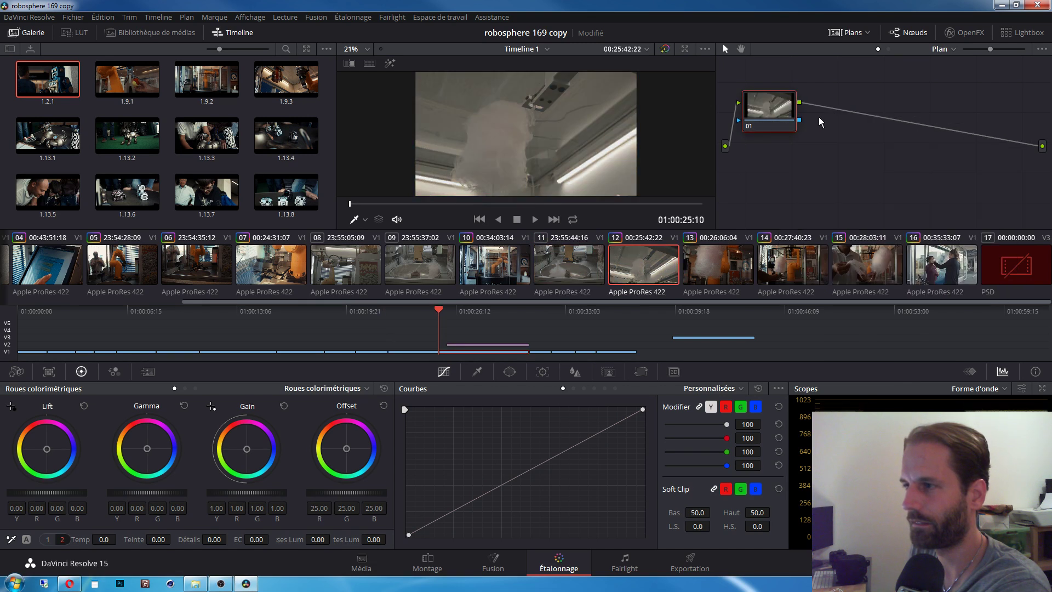
click(515, 265)
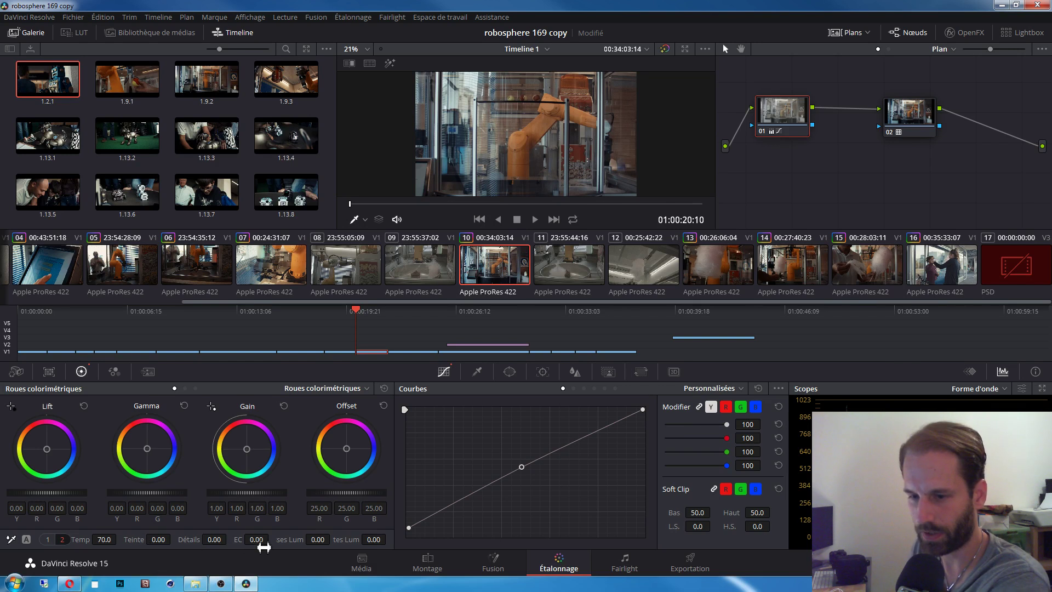
Step: Boost clip 10's saturation to 62.20 and lower the curve's black point a touch
click(48, 539)
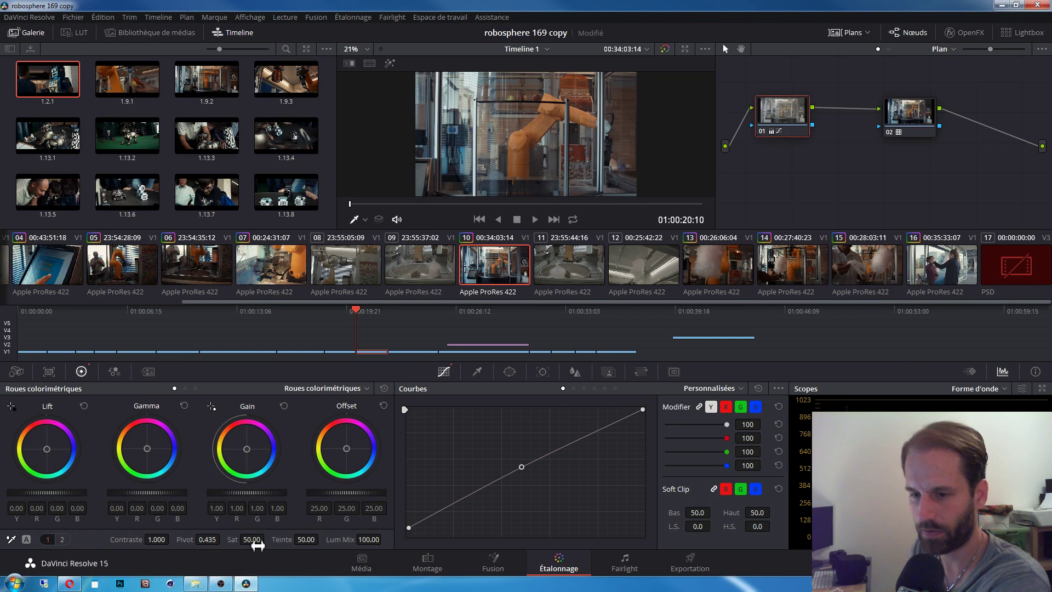
drag(258, 545, 267, 539)
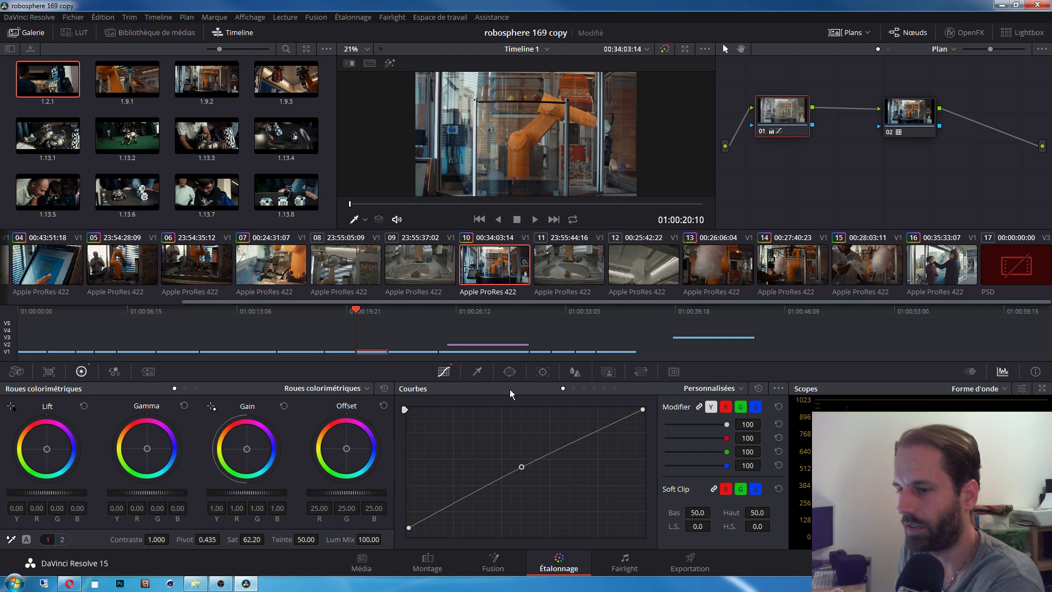
drag(409, 526, 409, 531)
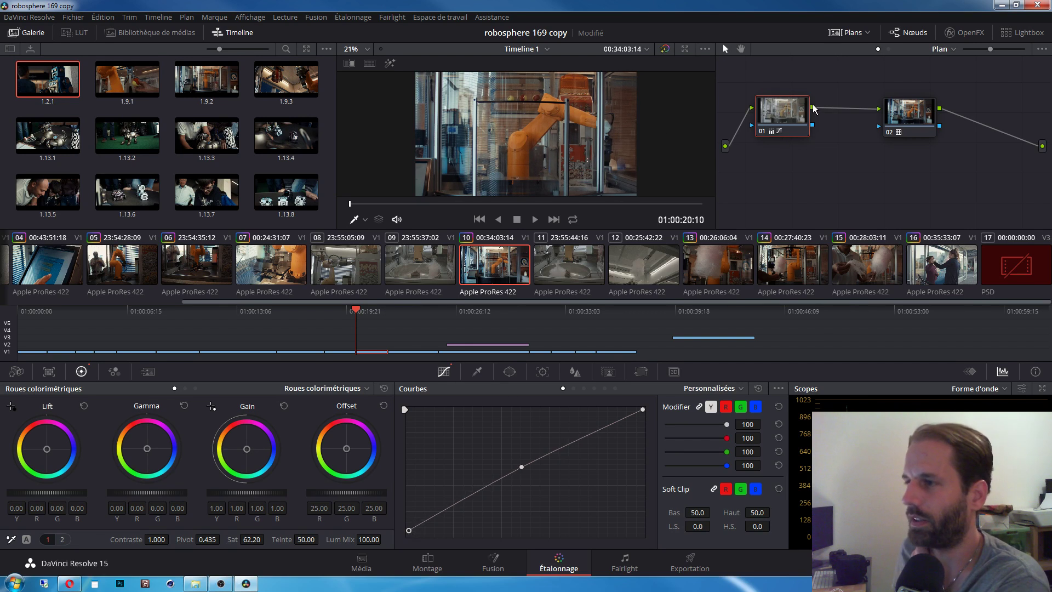
Step: Overwrite memory D with clip 10's updated grade
click(343, 17)
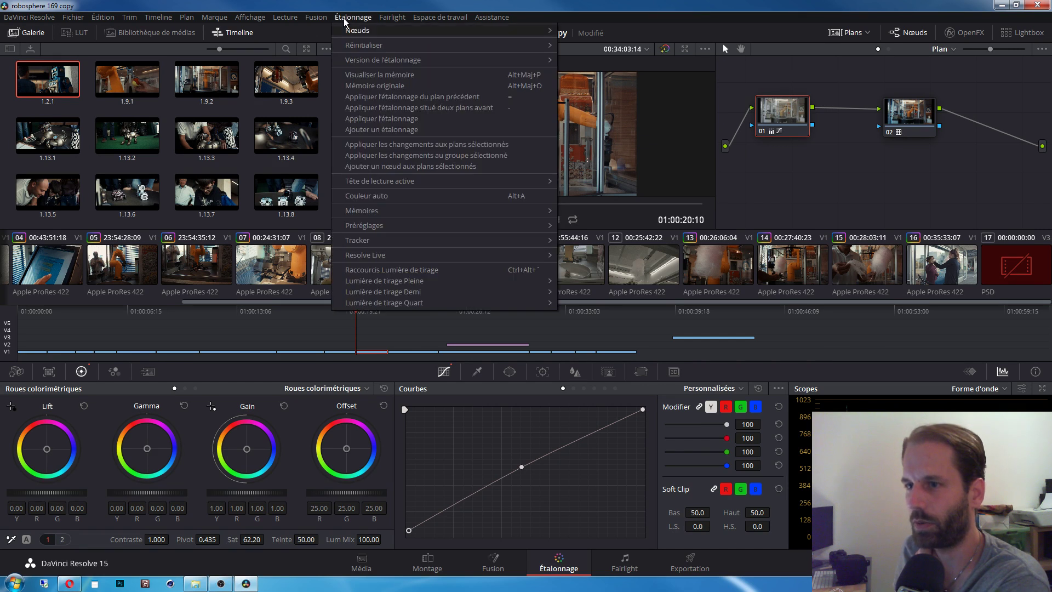
mouse_move(402, 209)
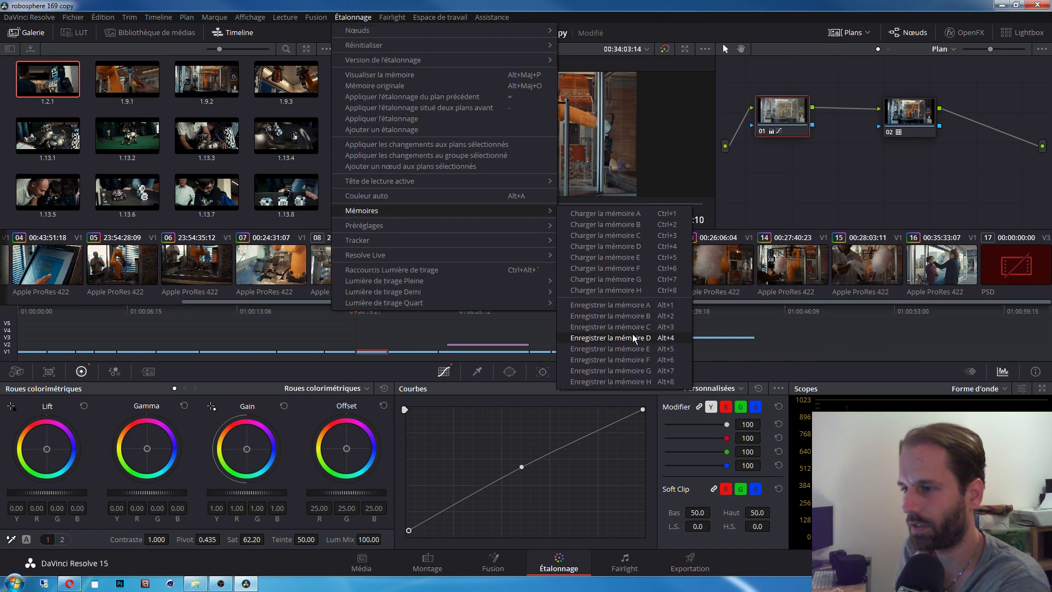
click(633, 334)
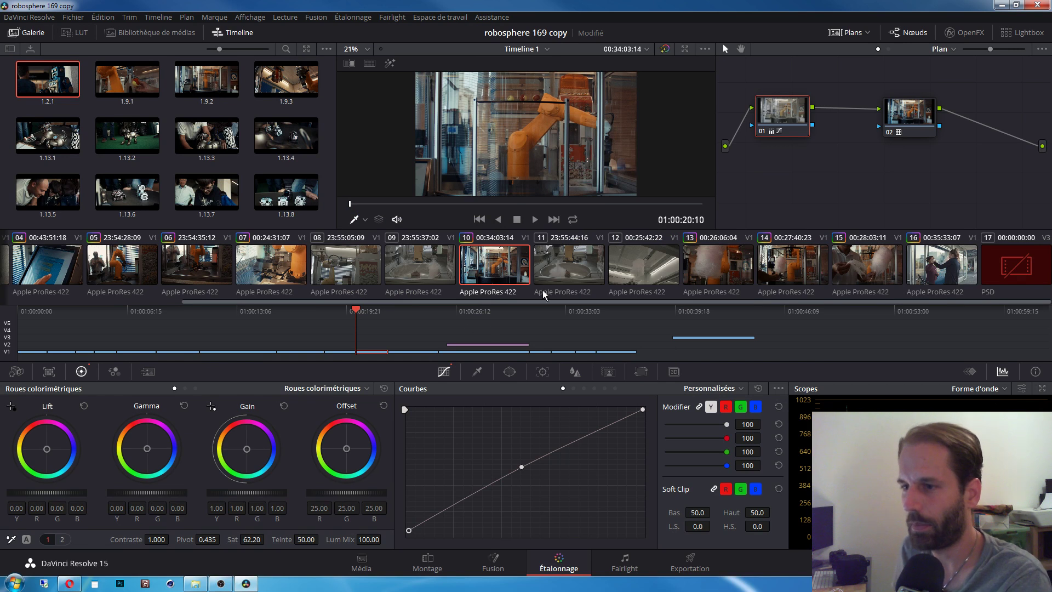
Step: Load memory D onto clip 09 and compare it against clip 10
click(431, 268)
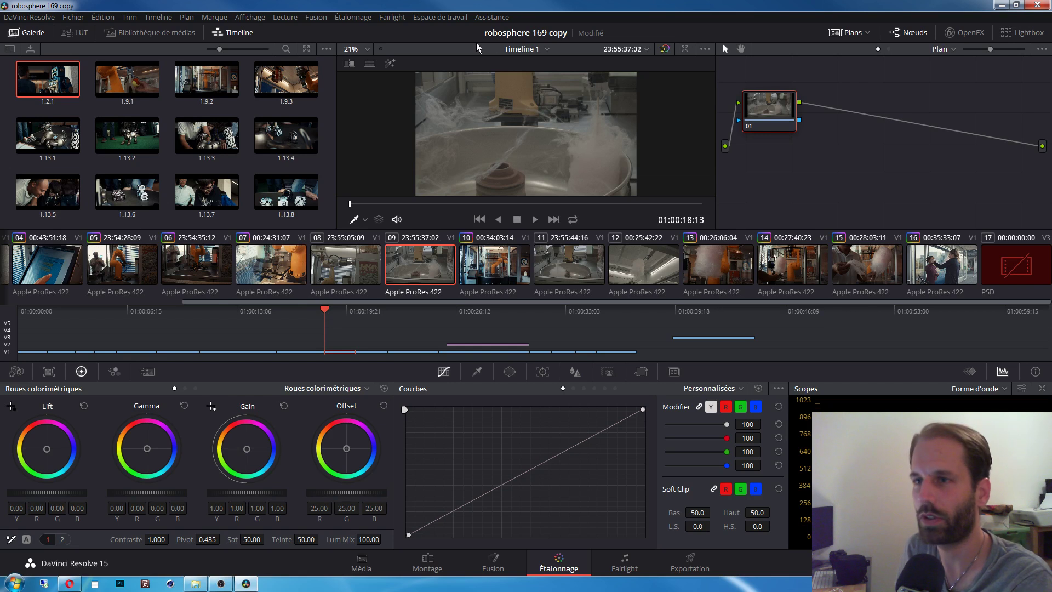
click(353, 17)
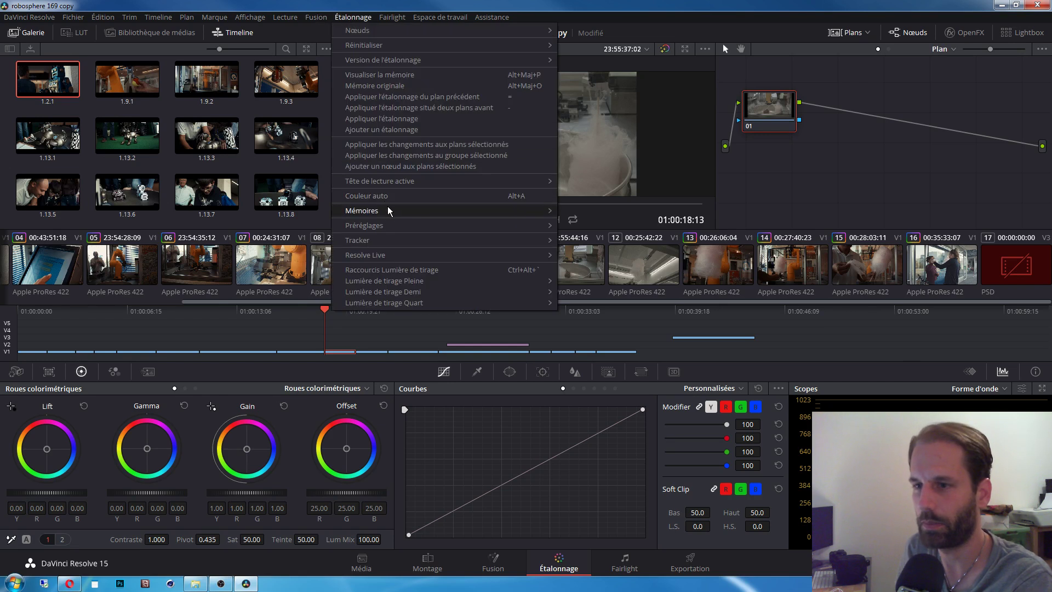
mouse_move(389, 209)
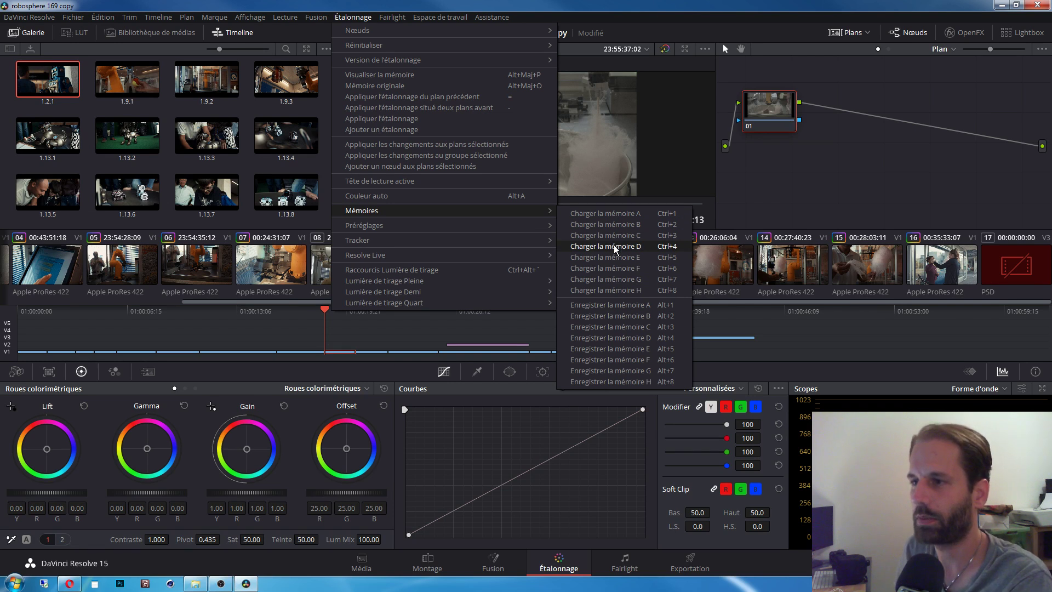
click(613, 246)
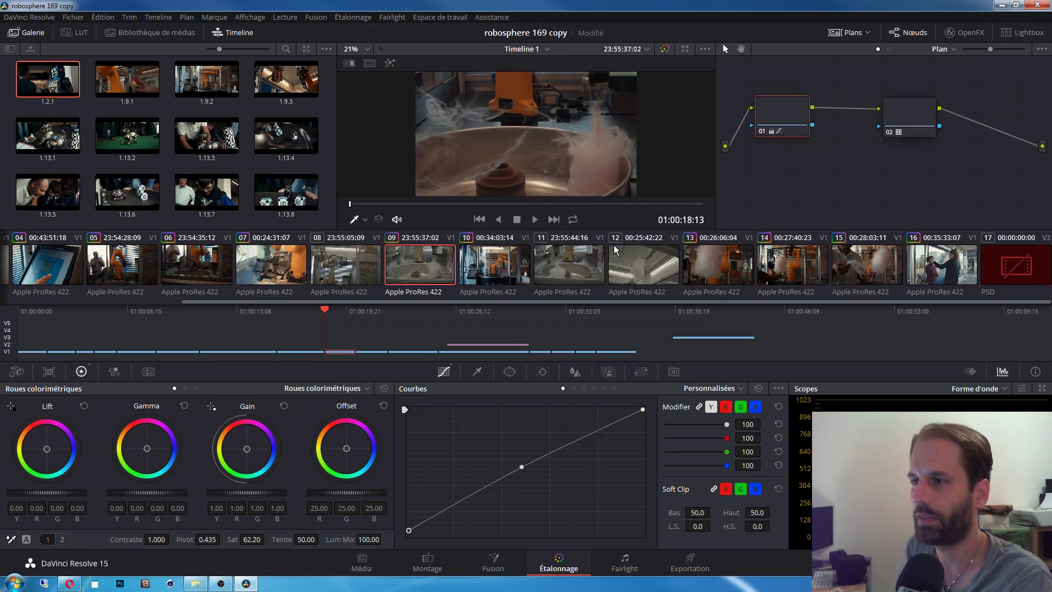
click(507, 260)
click(437, 261)
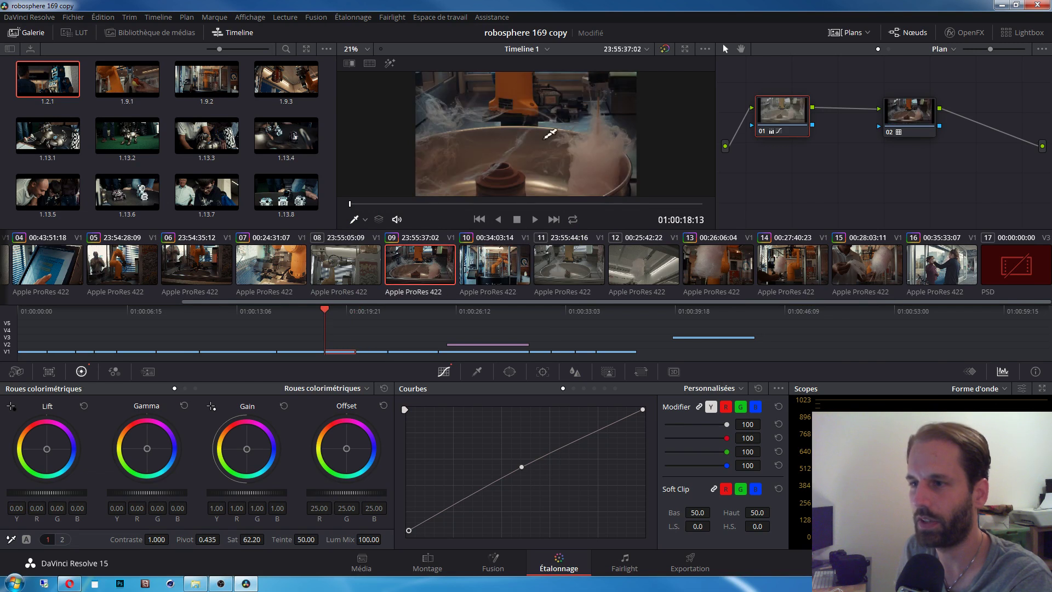
click(899, 124)
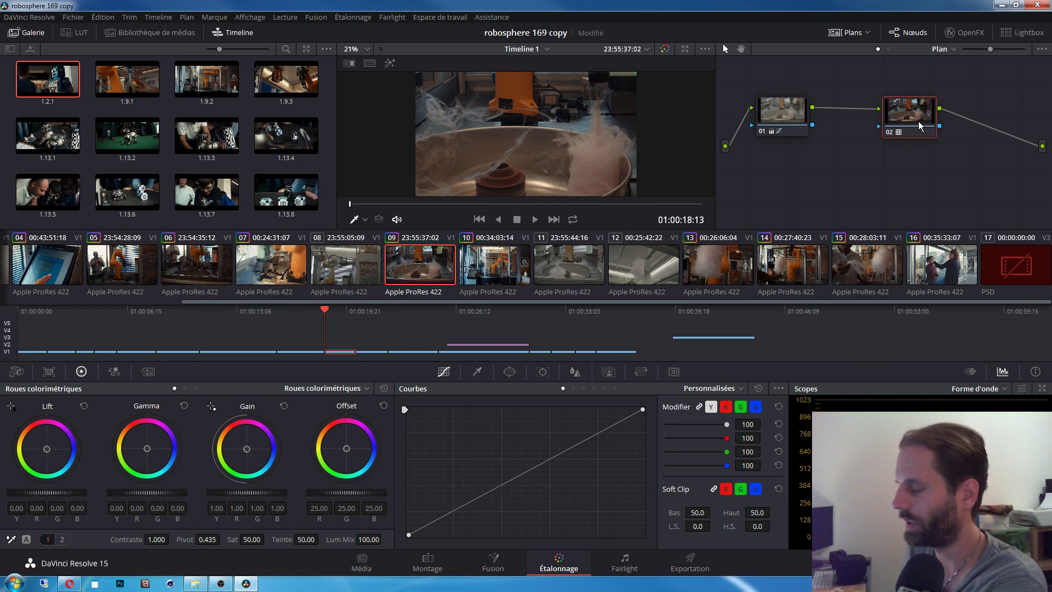
Step: Delete clip 09's second node and reset its first node's grade
key(Delete)
right_click(761, 114)
click(804, 184)
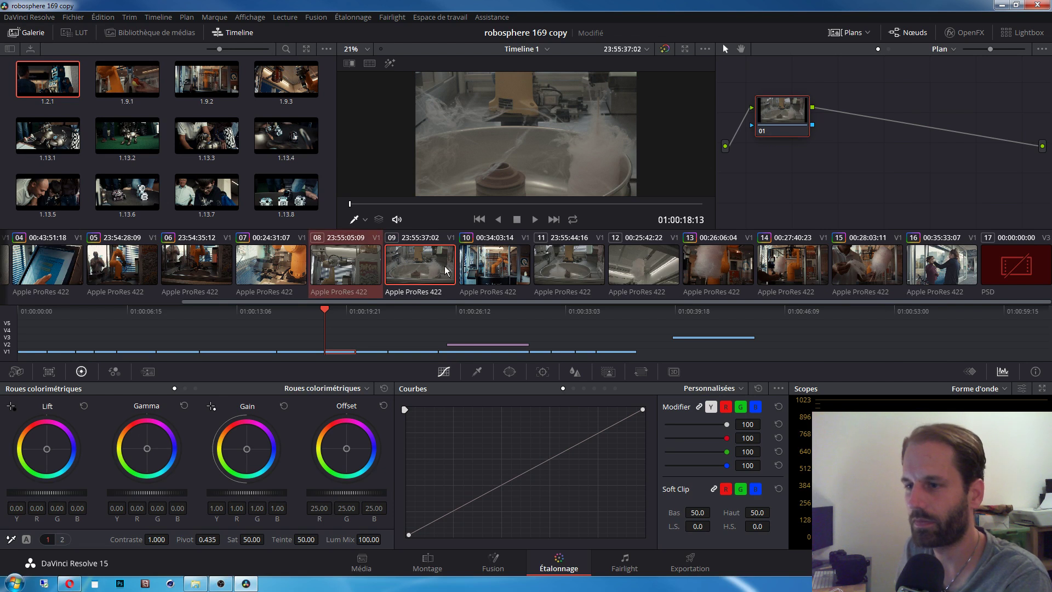
click(478, 270)
click(438, 279)
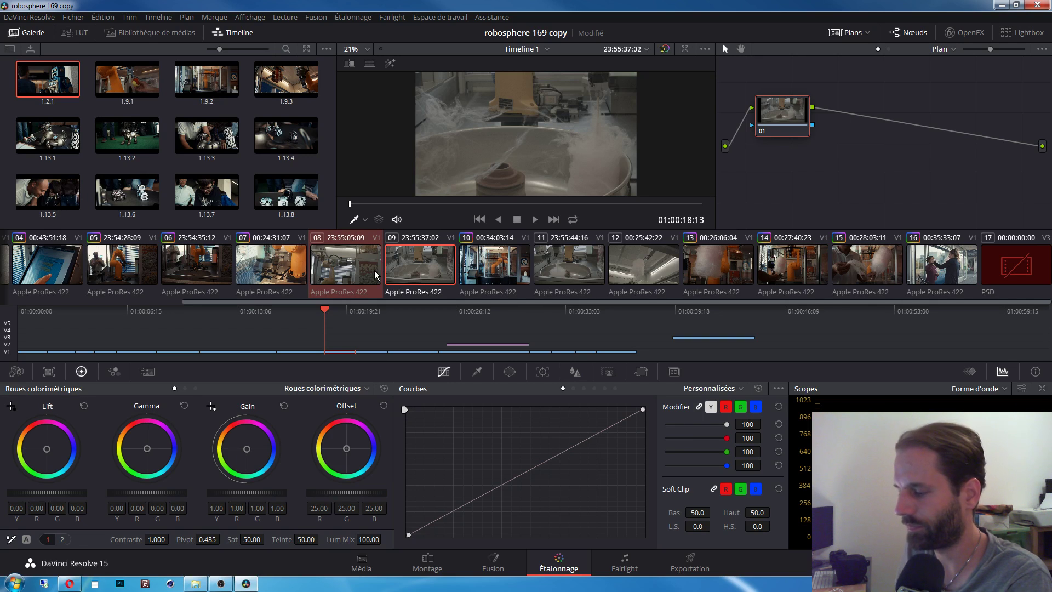
Step: Reload the memory D grade onto clip 09 and compare it with clip 08
click(346, 17)
mouse_move(325, 18)
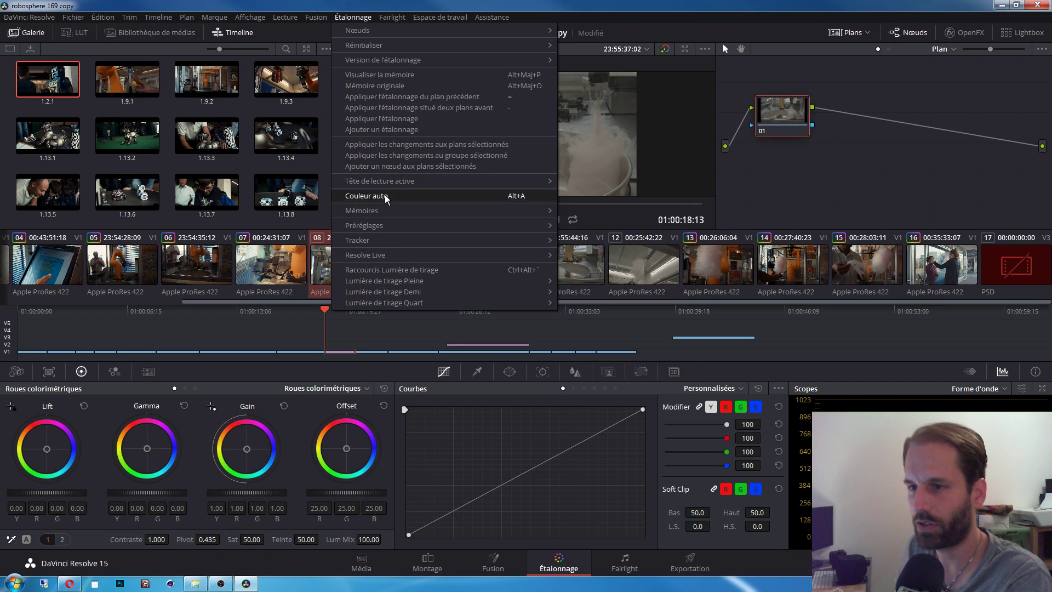
mouse_move(383, 212)
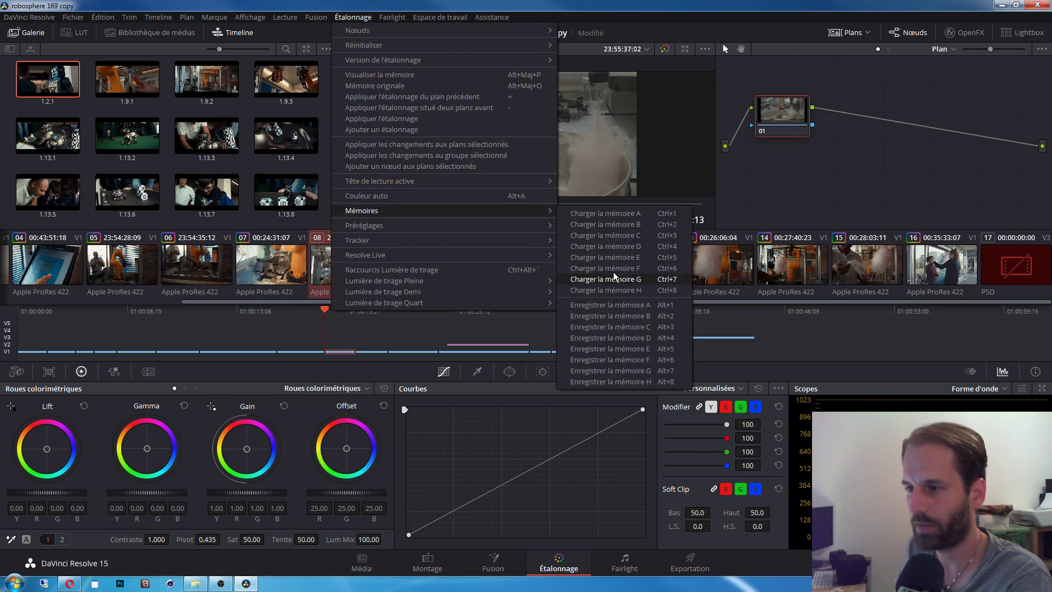
click(619, 243)
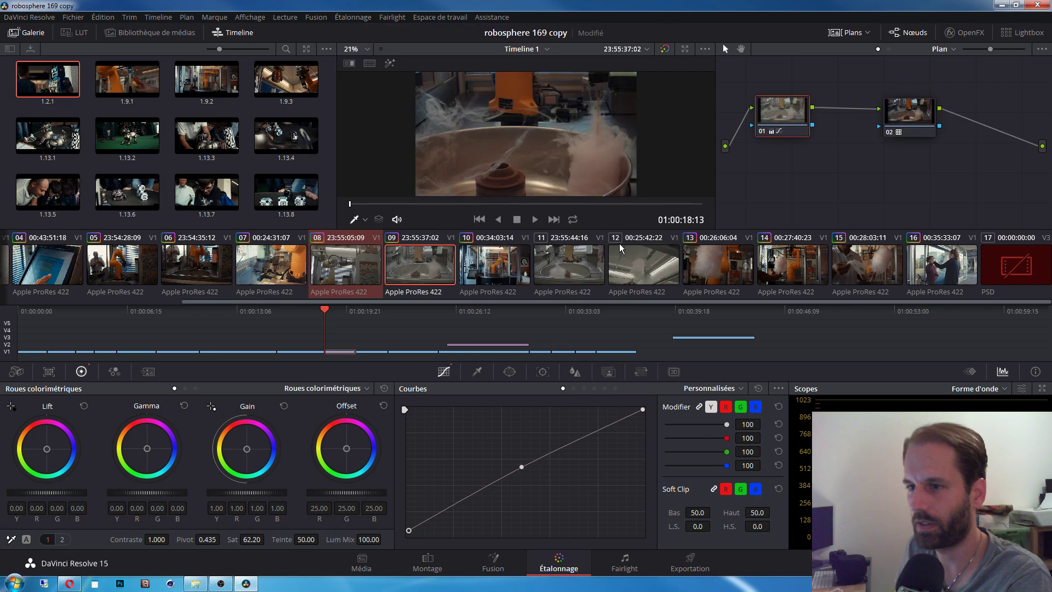
click(354, 269)
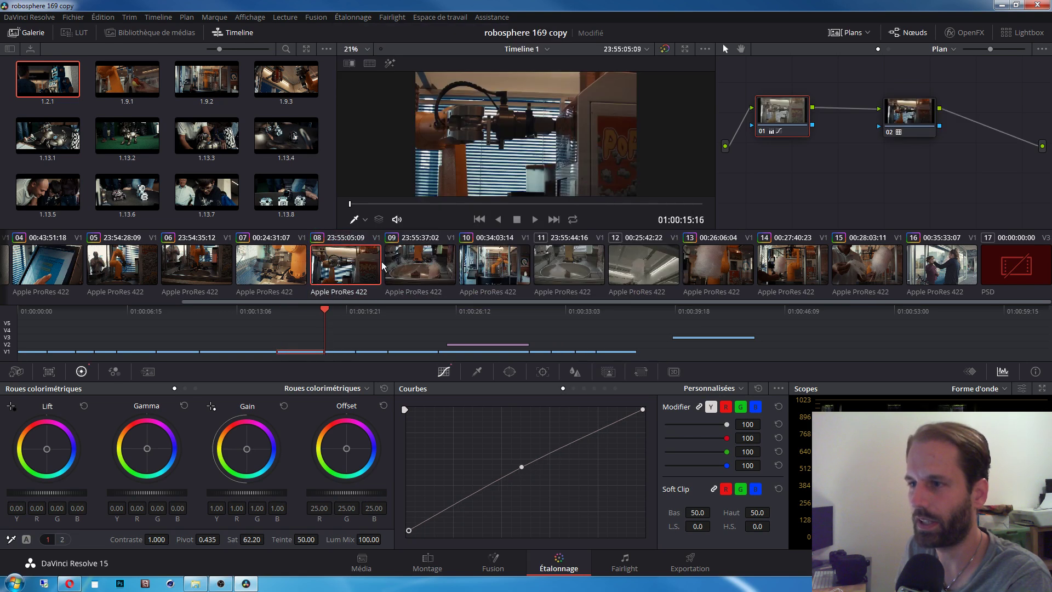
click(406, 266)
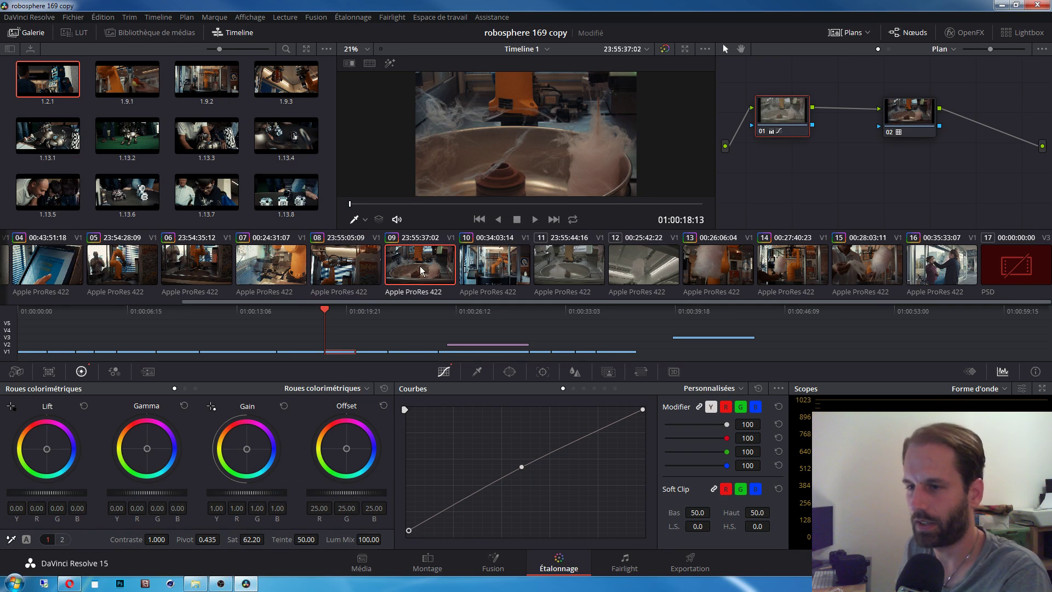
Step: Remove the second correction node from clips 09 and 08
click(922, 133)
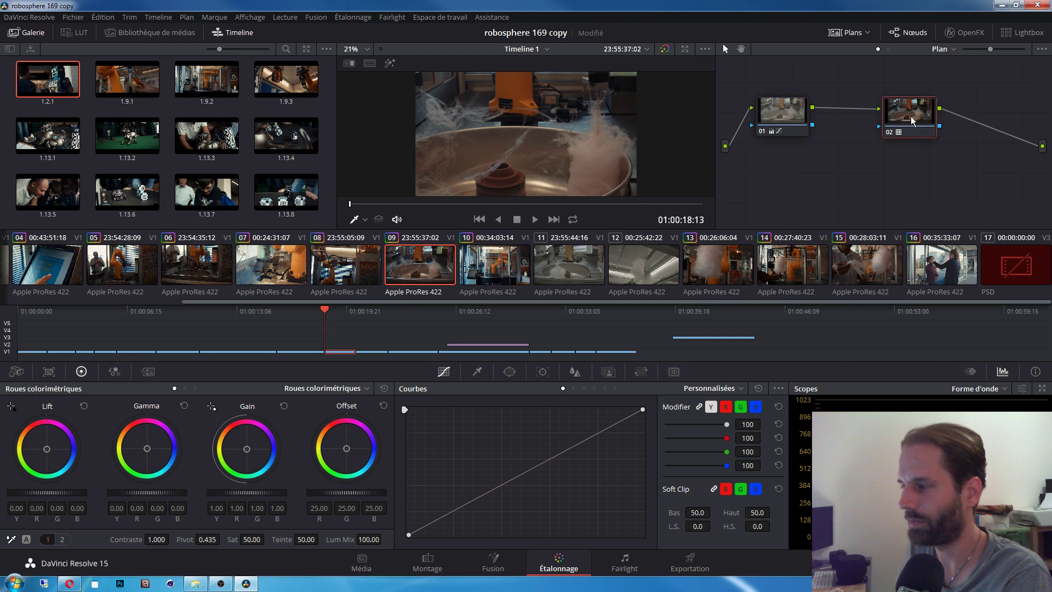
right_click(765, 112)
key(Escape)
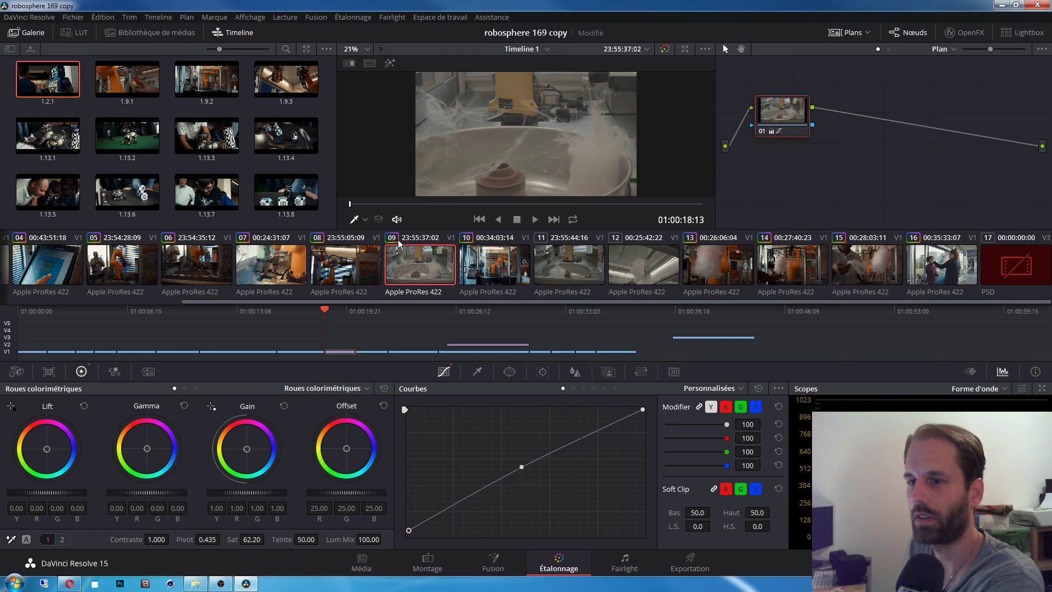
click(366, 269)
click(905, 122)
key(Delete)
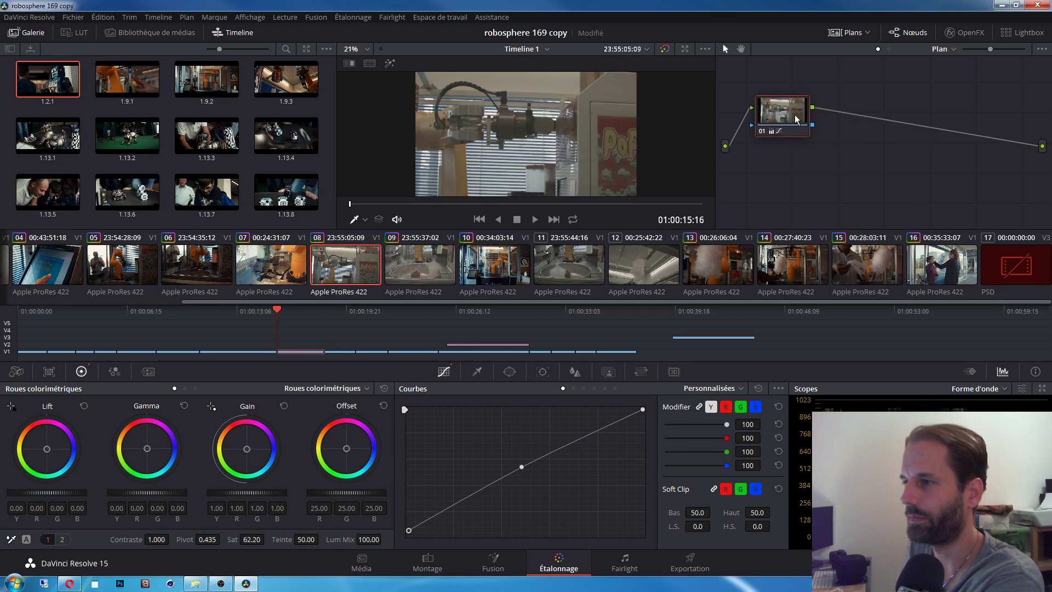
right_click(796, 117)
Step: Reset clip 08's node 01 grade
click(819, 123)
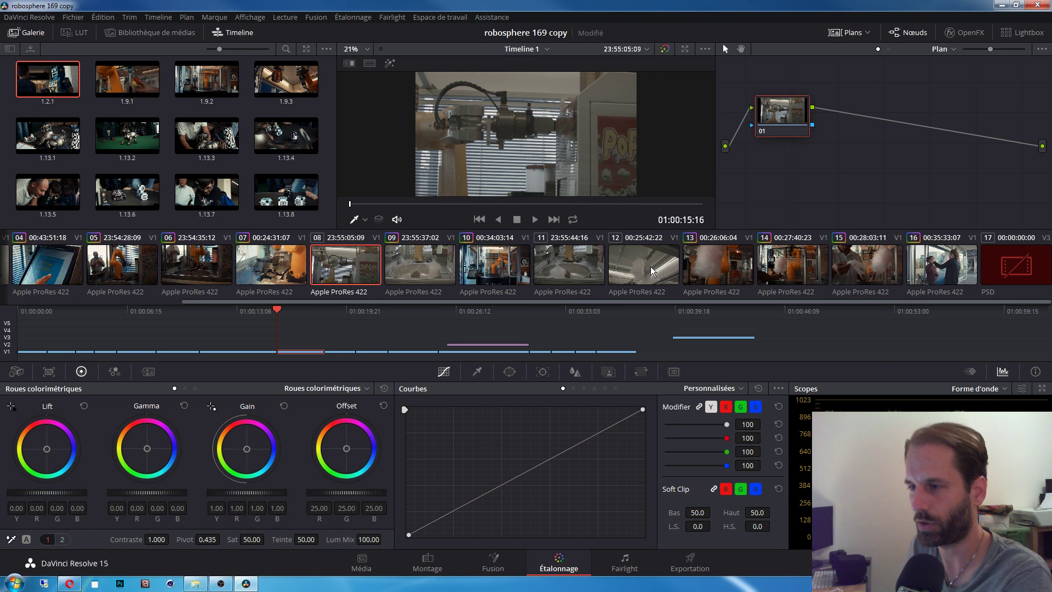
click(505, 266)
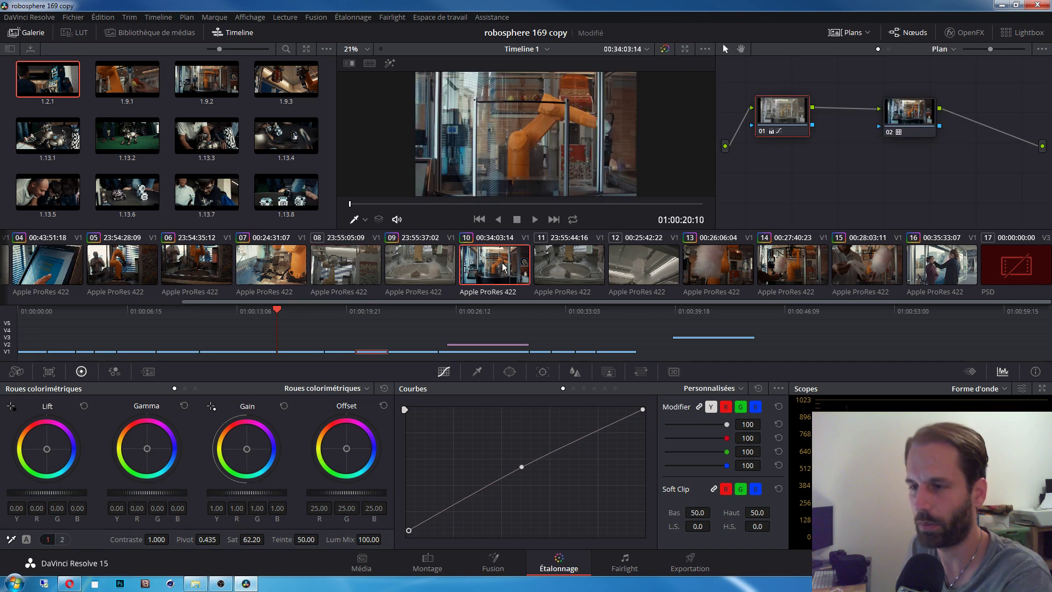
click(592, 263)
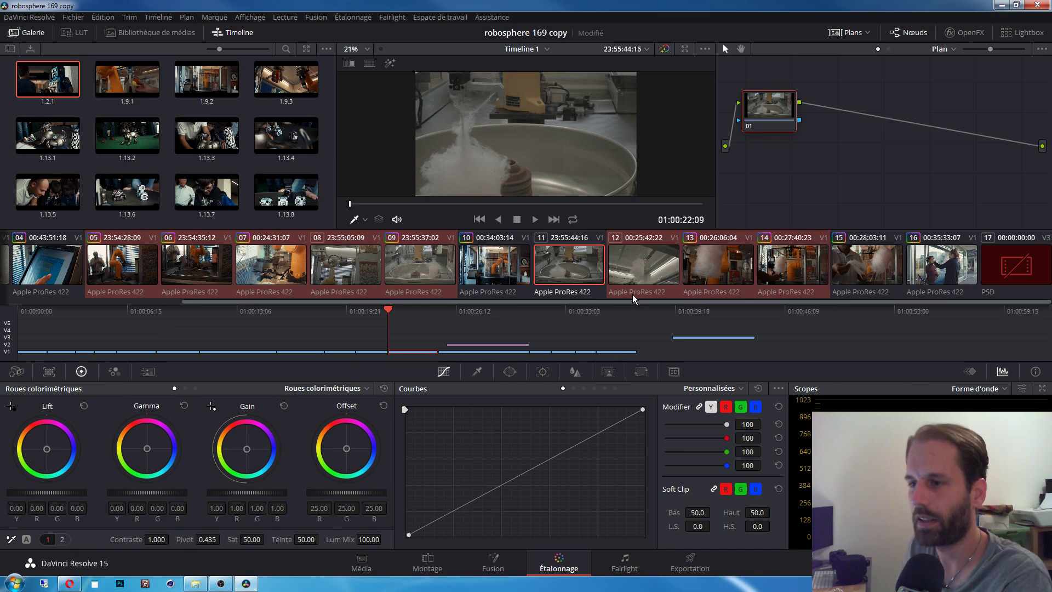
Step: Apply the memory D grade to clips 05–09 and 11–14 with Ctrl+4
click(349, 17)
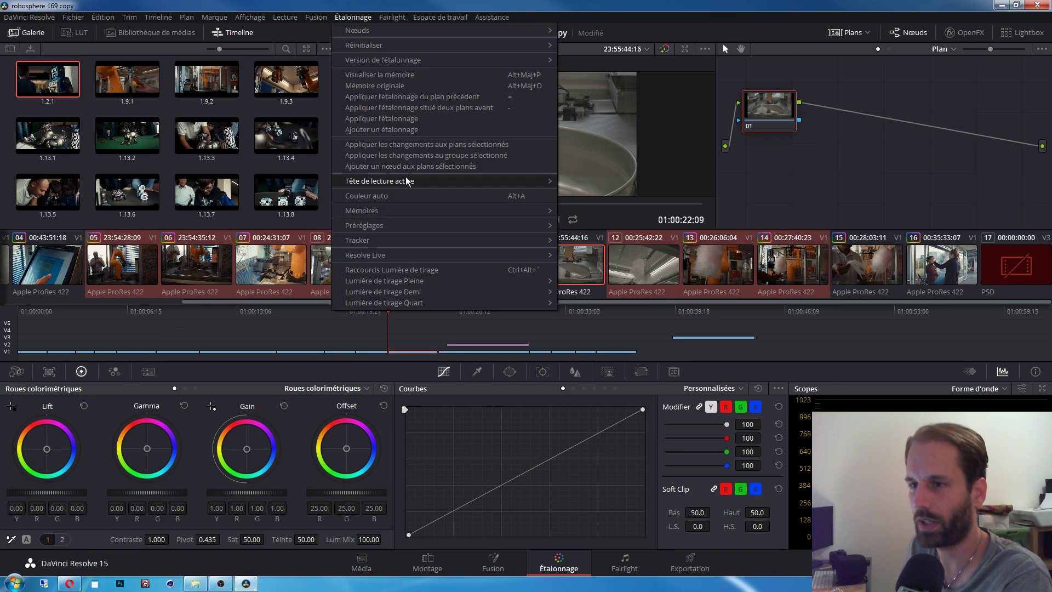
mouse_move(396, 212)
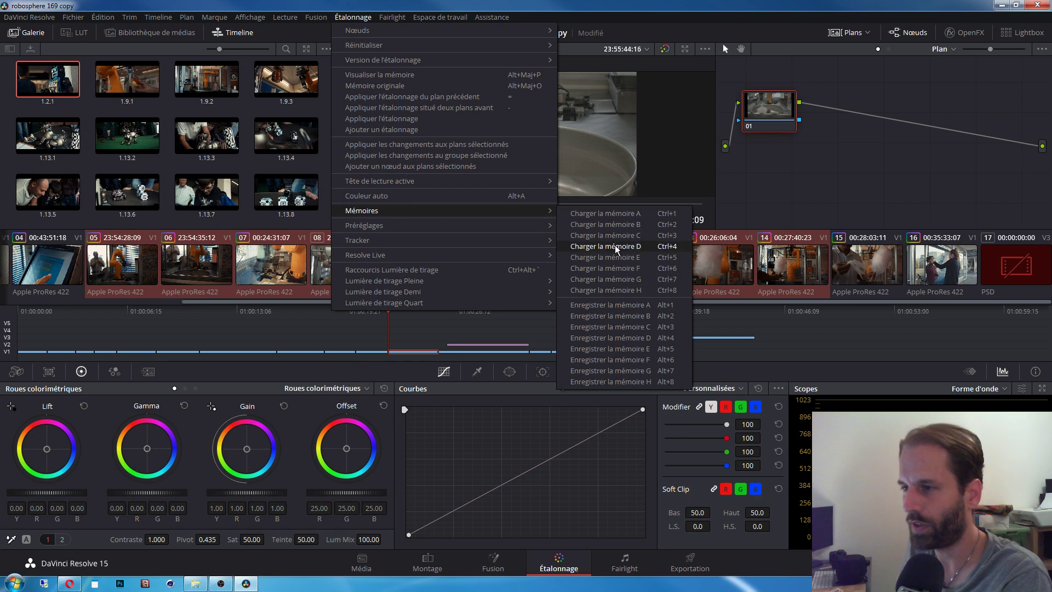
click(750, 17)
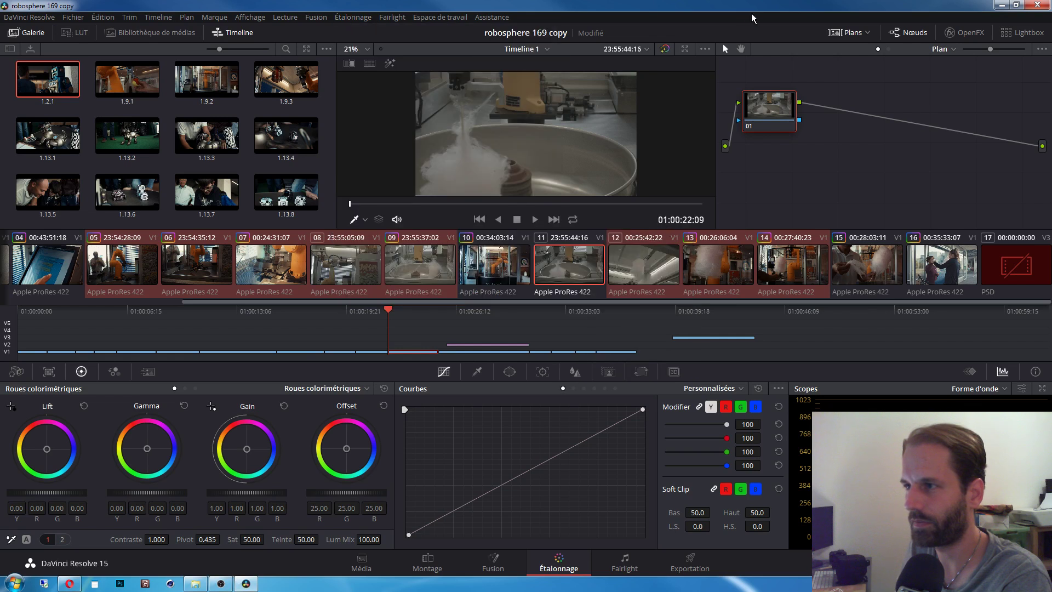
key(ctrl+4)
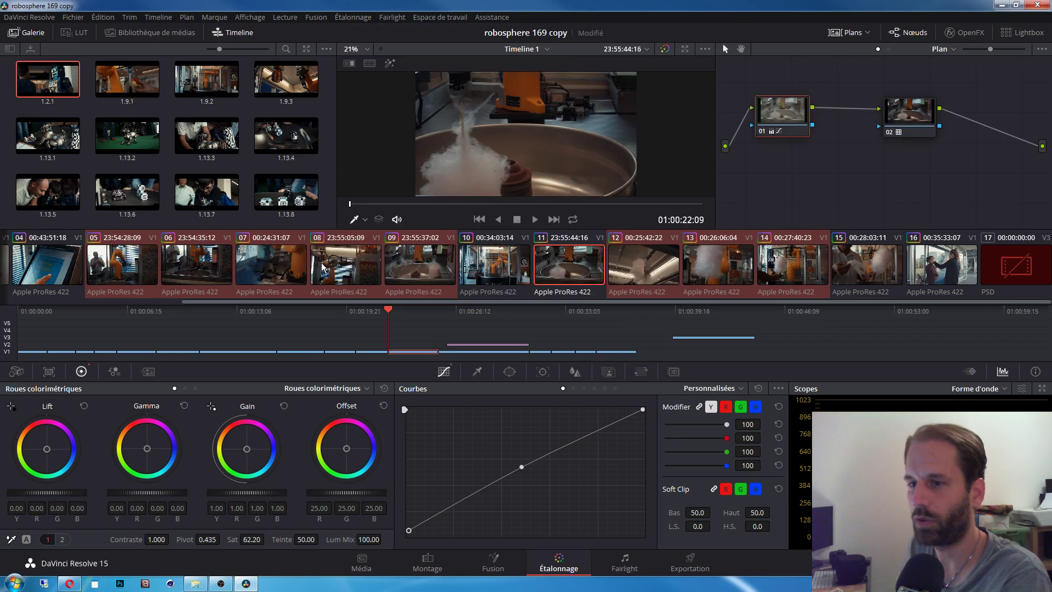
click(340, 266)
click(282, 268)
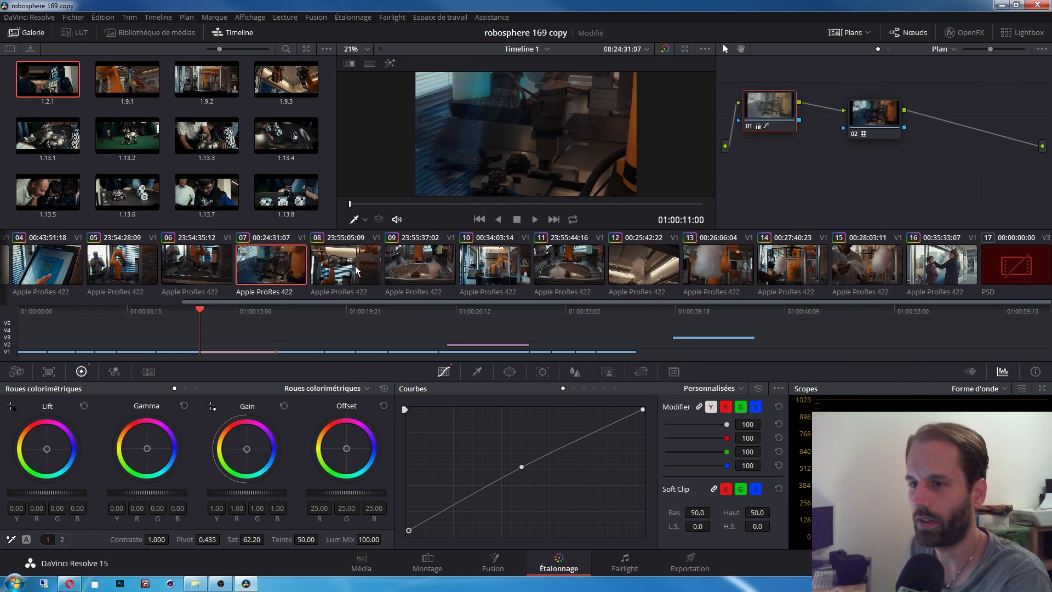
click(356, 269)
click(426, 267)
click(586, 268)
click(629, 269)
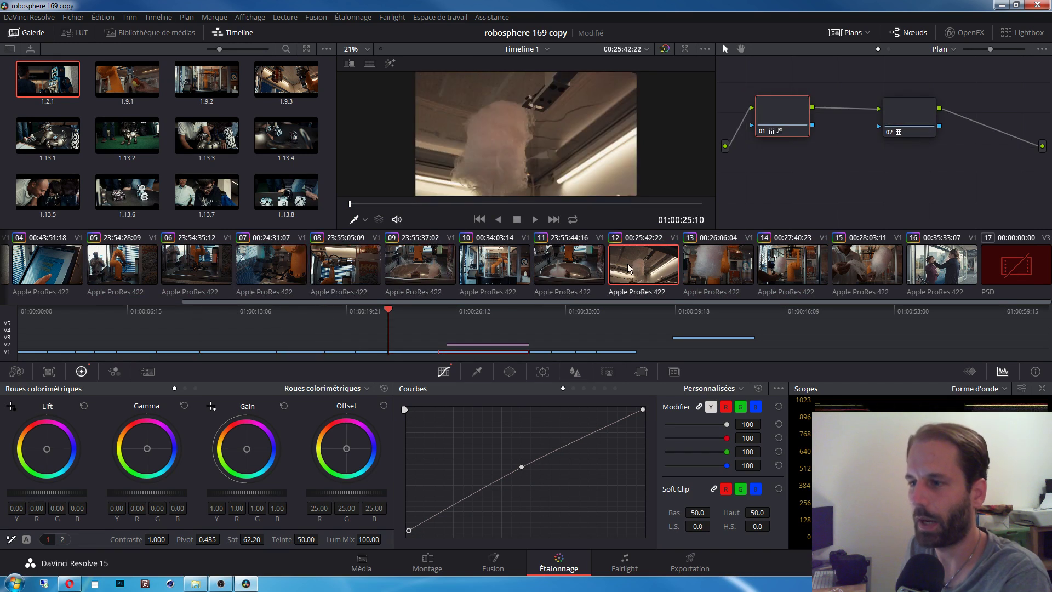
click(302, 267)
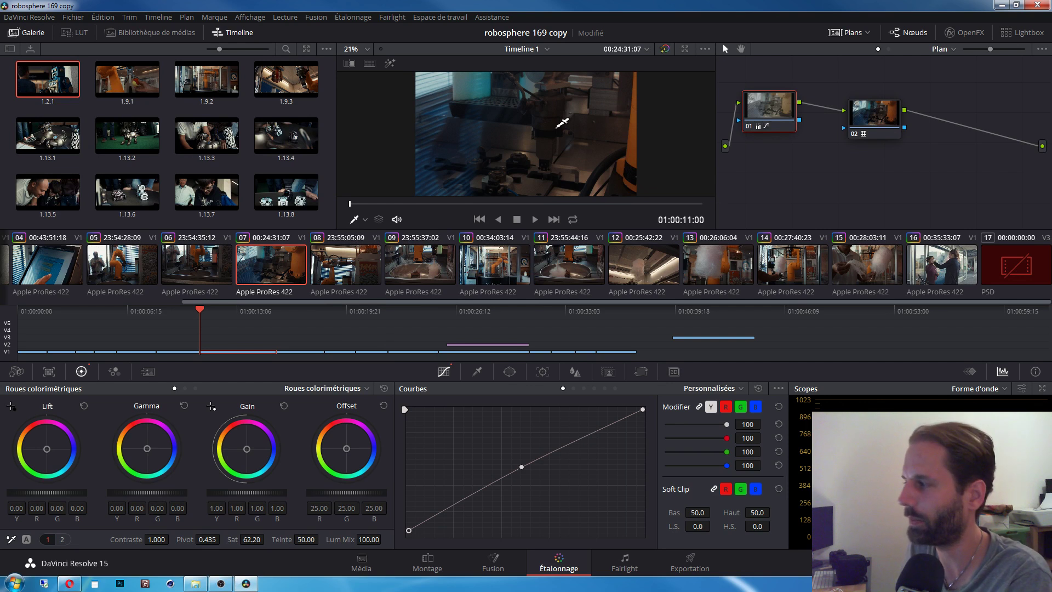
click(495, 269)
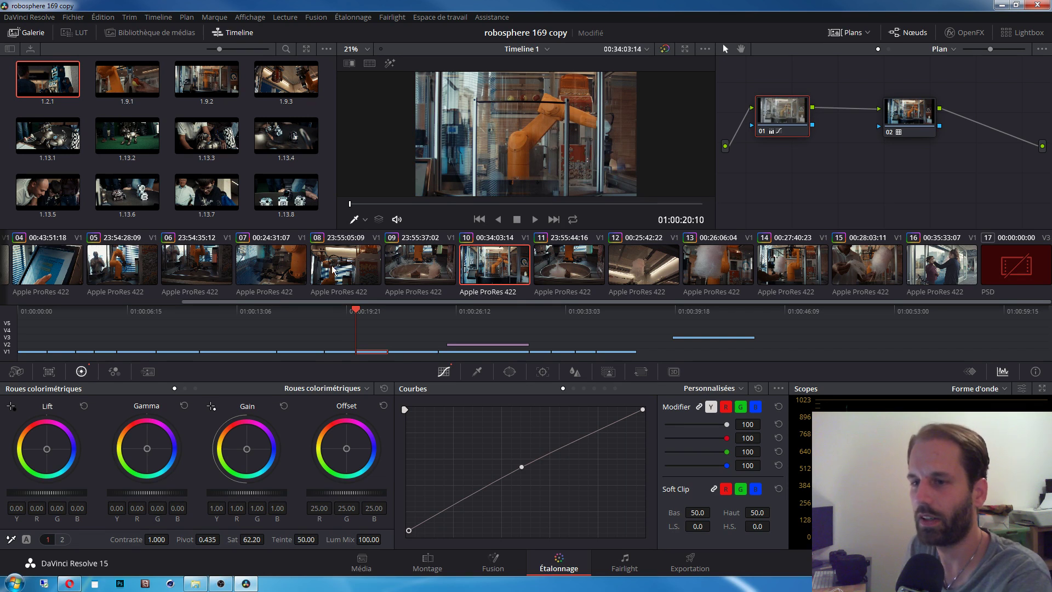
click(296, 272)
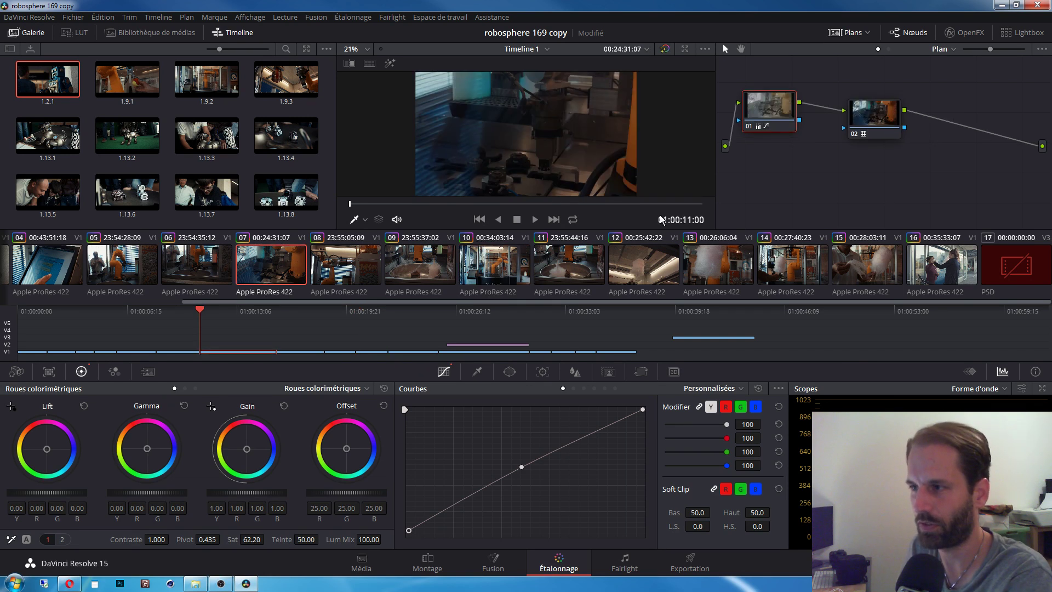
click(581, 267)
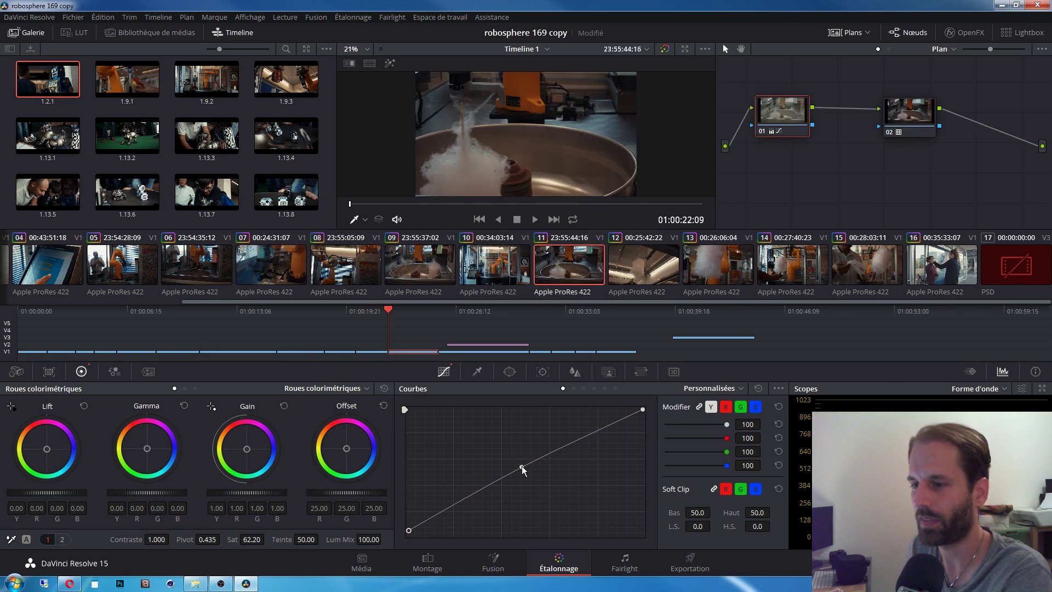
Step: Lift the curve's midpoint to brighten the midtones of clips 11, 07 and 08
drag(522, 465, 520, 462)
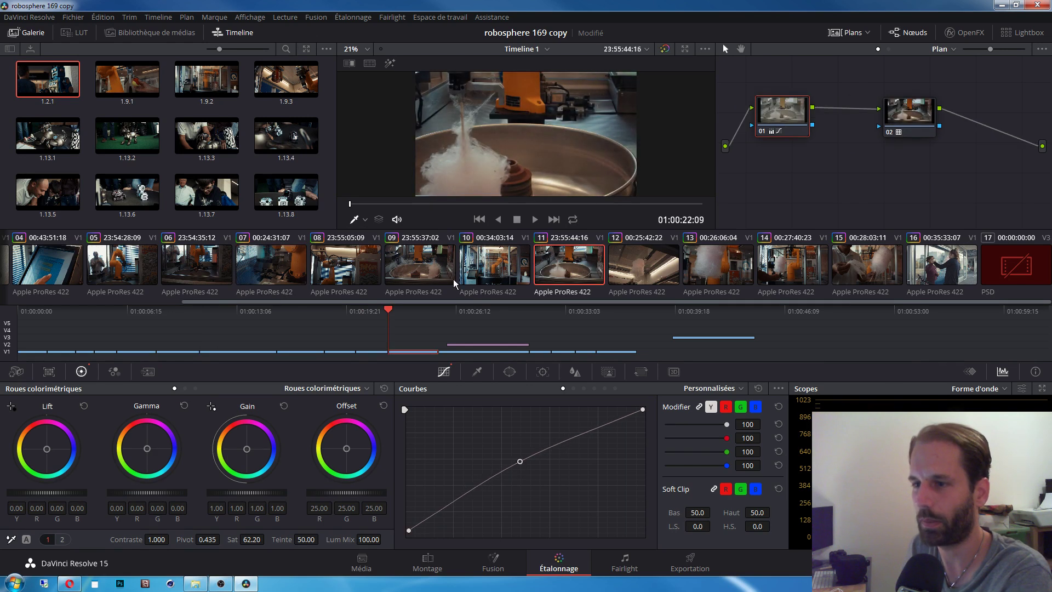
click(424, 274)
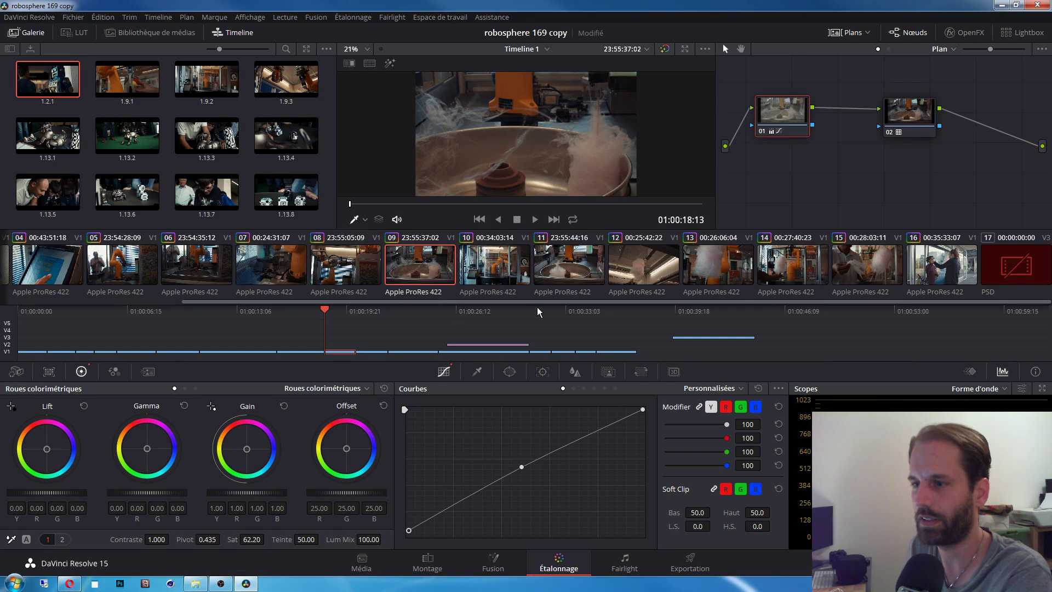
click(560, 279)
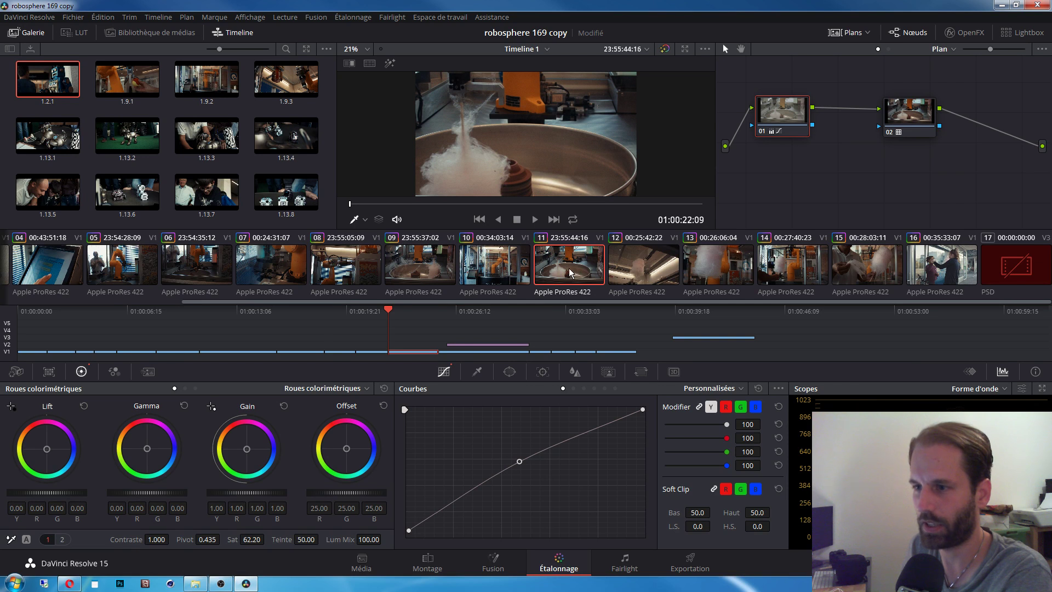
click(412, 267)
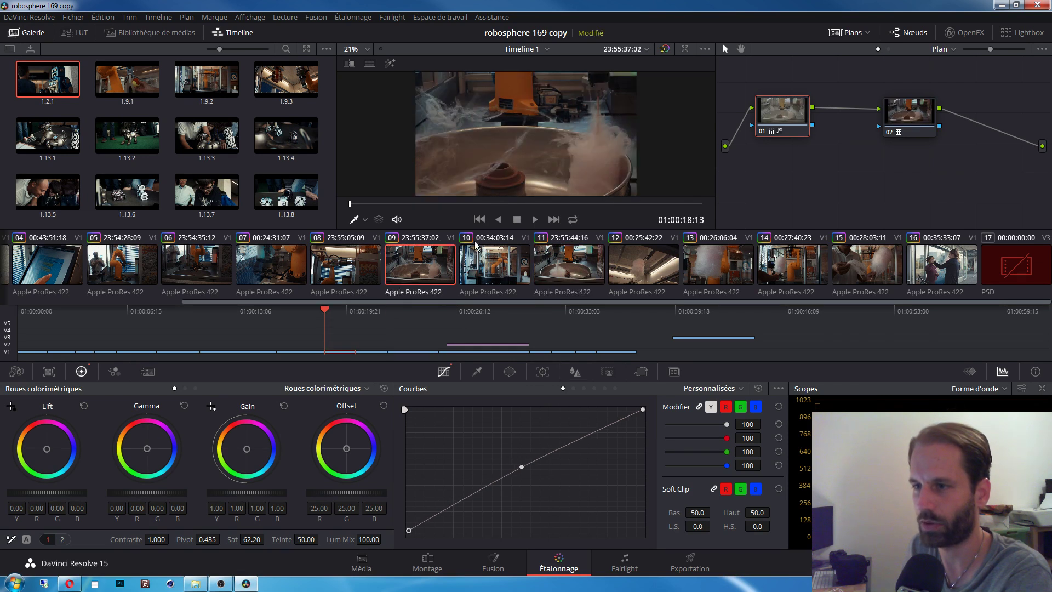
click(366, 274)
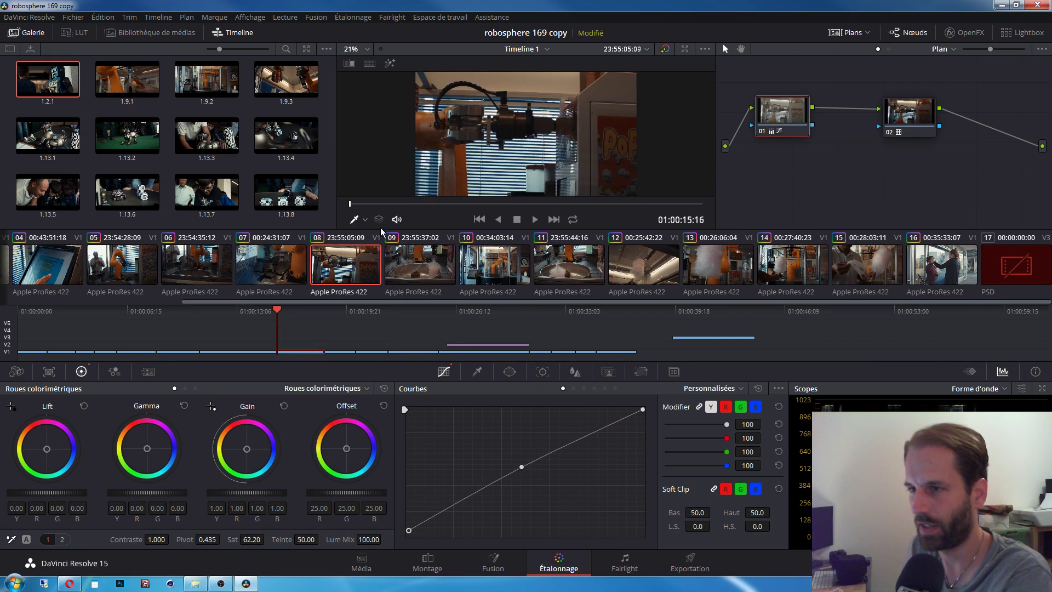
click(291, 250)
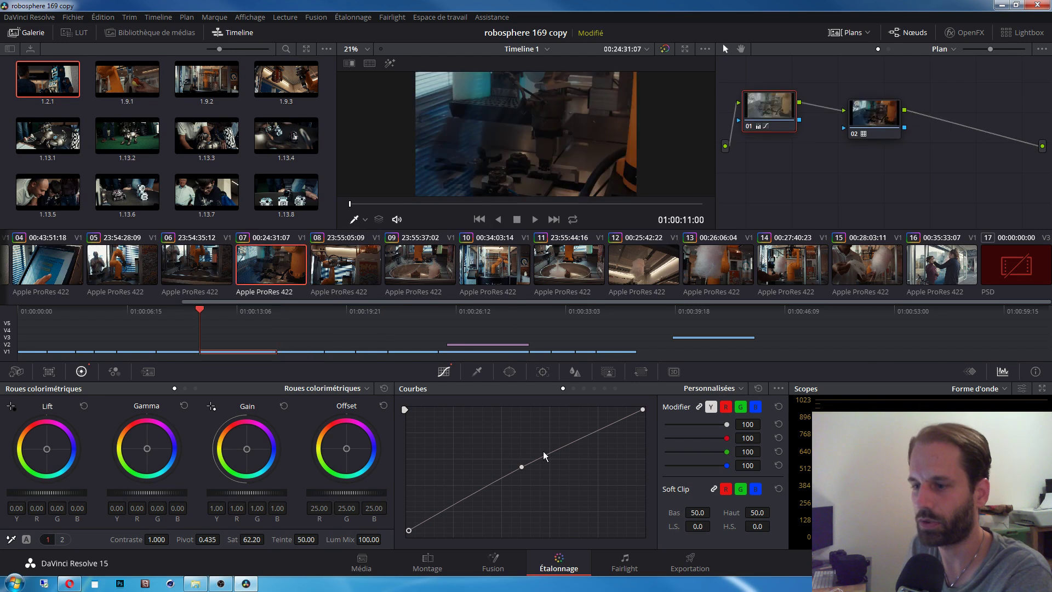
drag(521, 464, 512, 458)
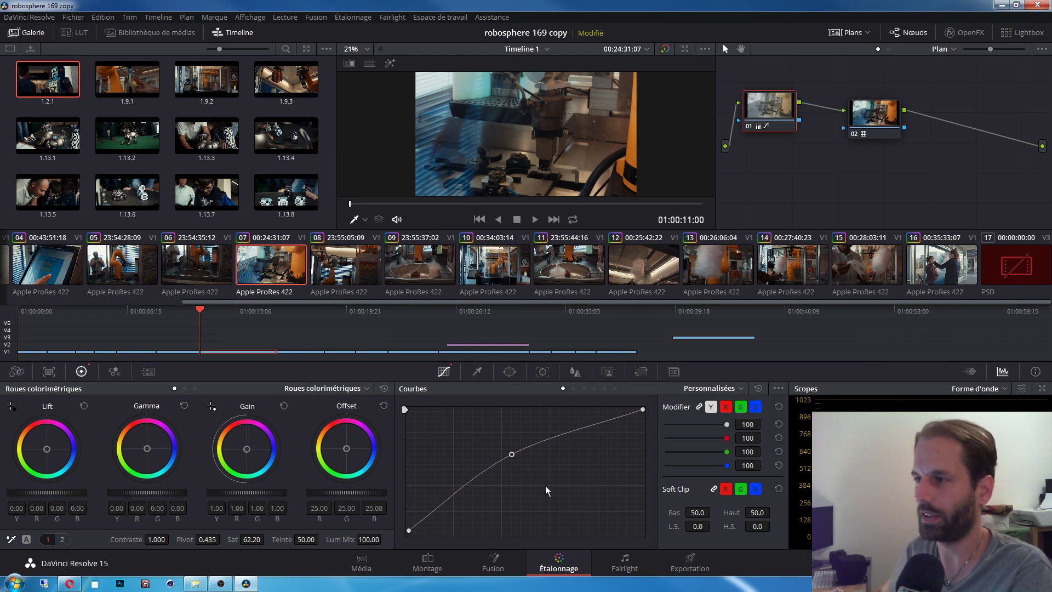
click(337, 262)
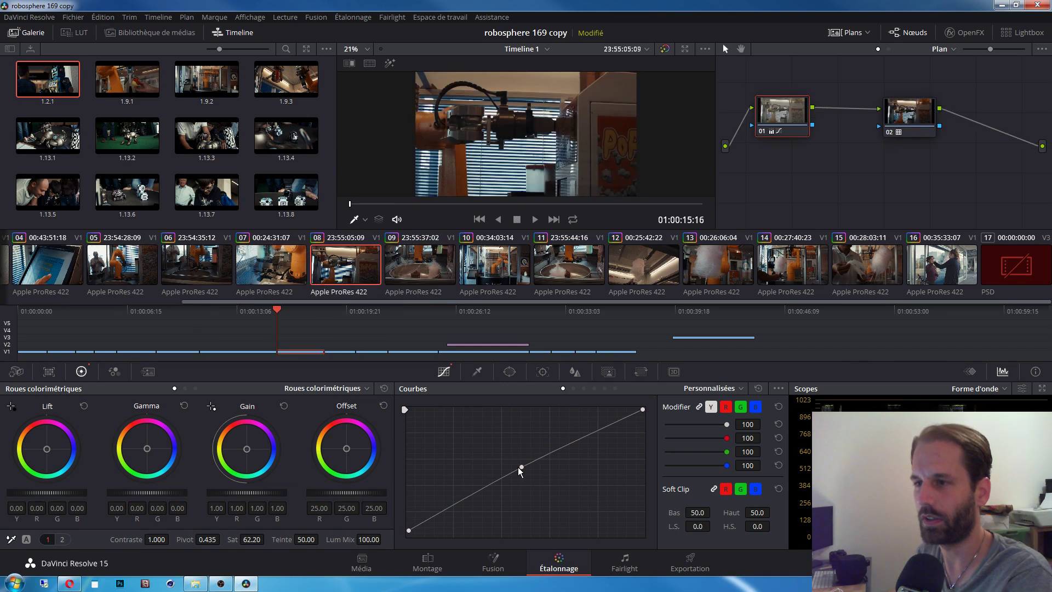
drag(522, 467, 518, 463)
Step: Brighten clip 09's midtones with the curve, then move to clip 10
click(429, 289)
click(468, 281)
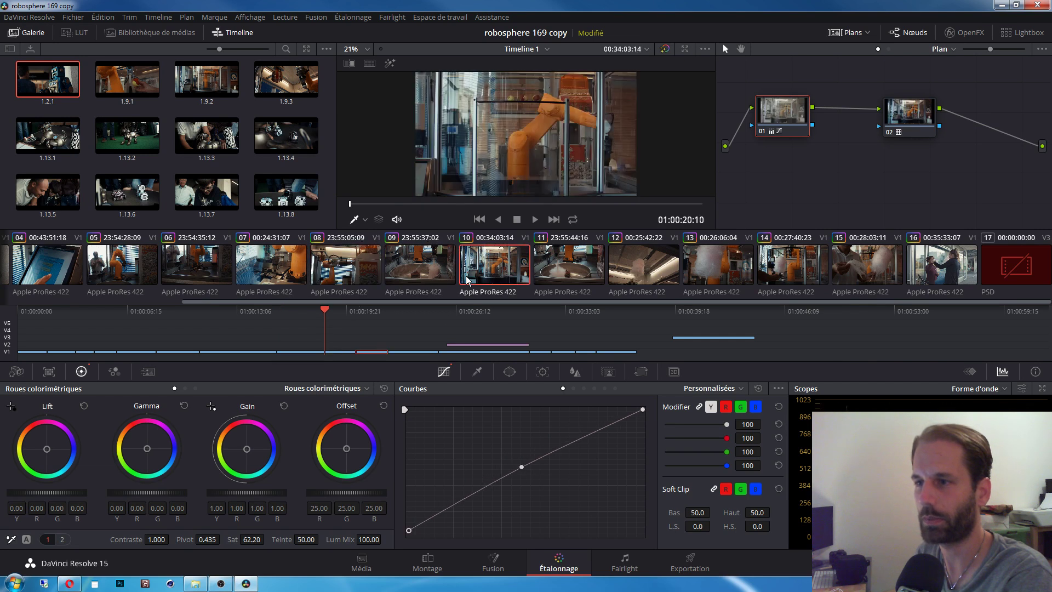
click(433, 274)
drag(522, 467, 518, 461)
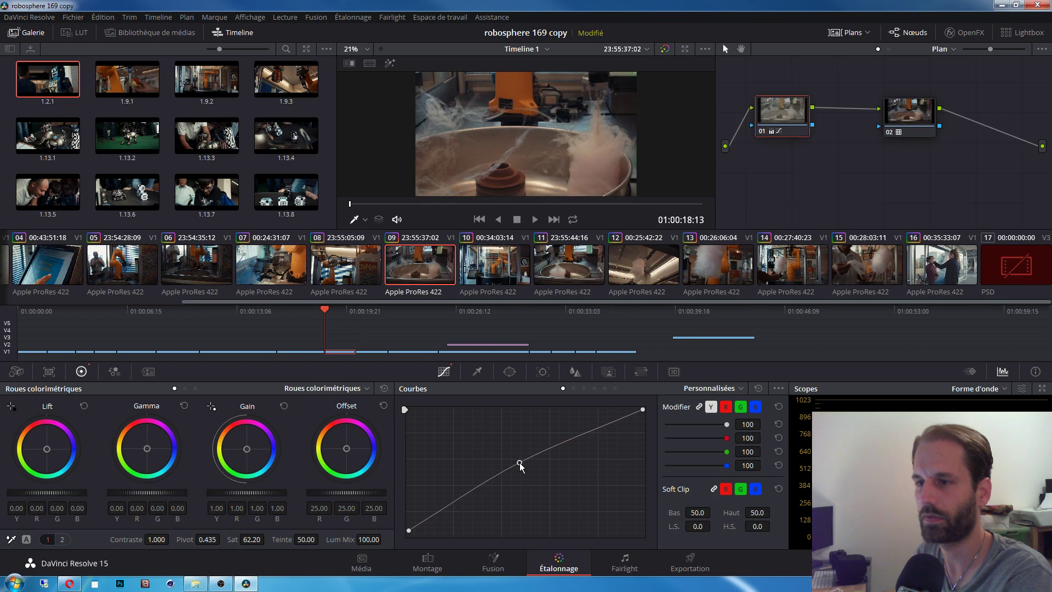
click(370, 274)
click(291, 270)
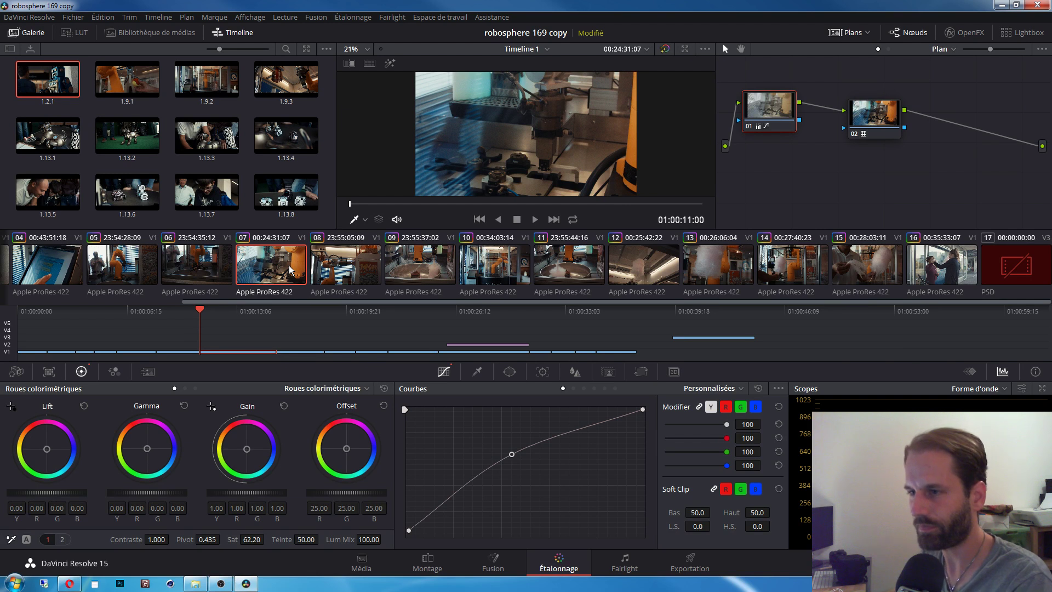
click(485, 257)
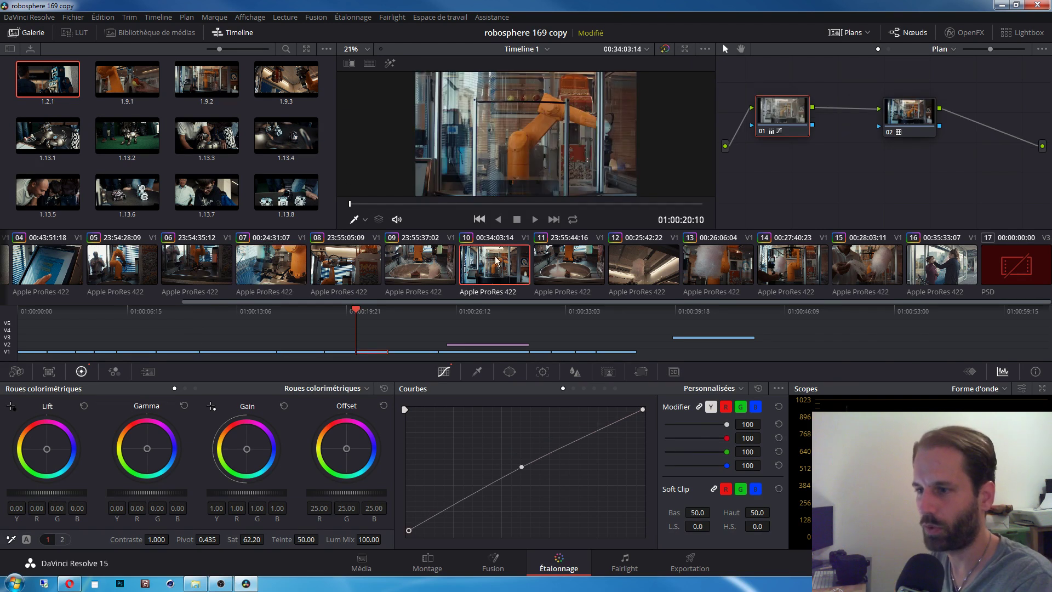
Step: Switch clip 10's Tracker palette from window tracking to Stabilizer mode
click(544, 374)
click(573, 374)
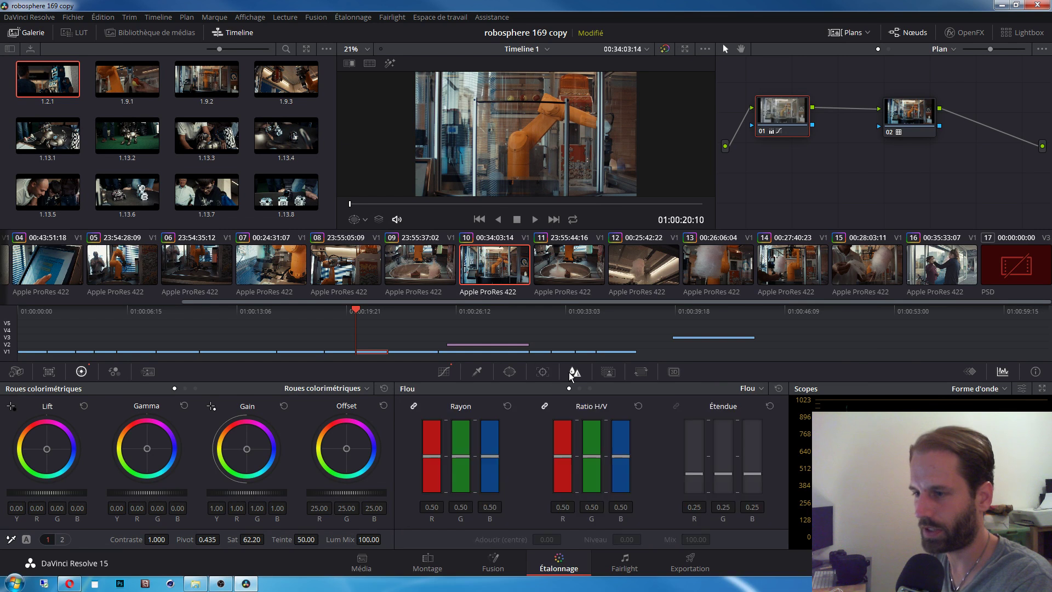
click(608, 372)
click(570, 372)
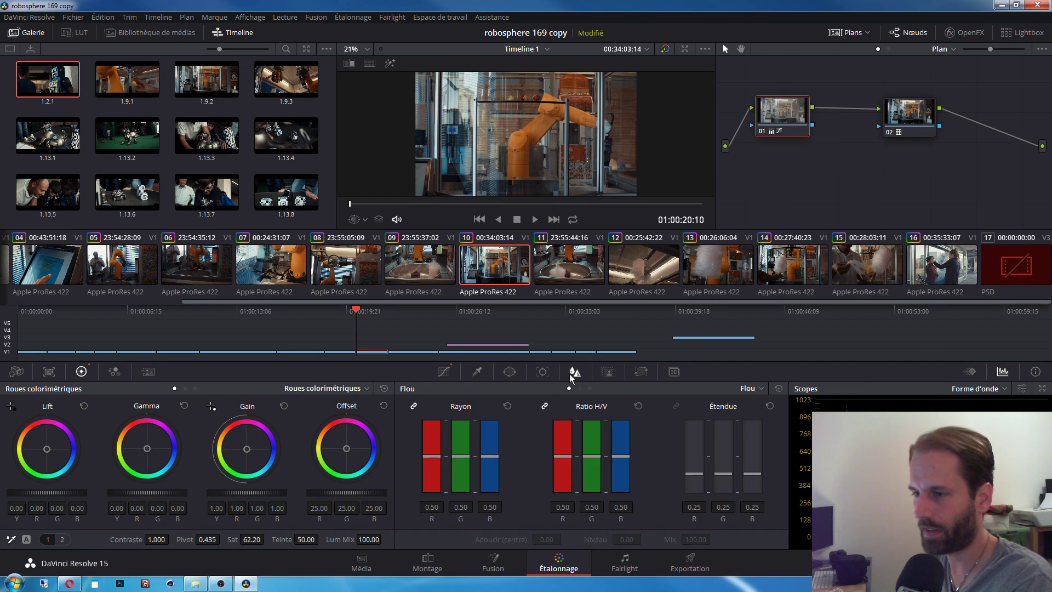
click(544, 372)
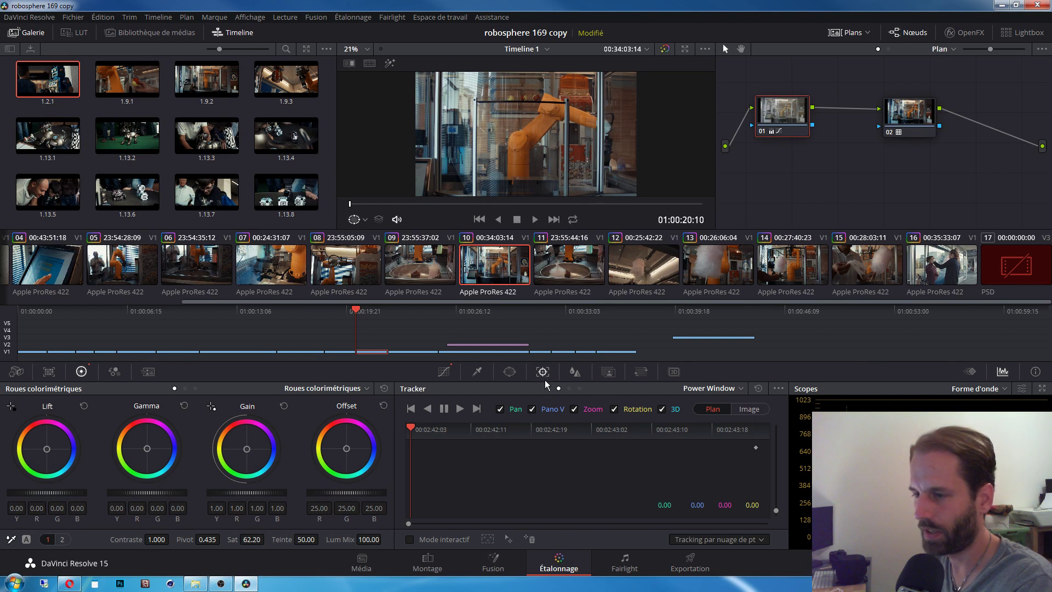
click(732, 387)
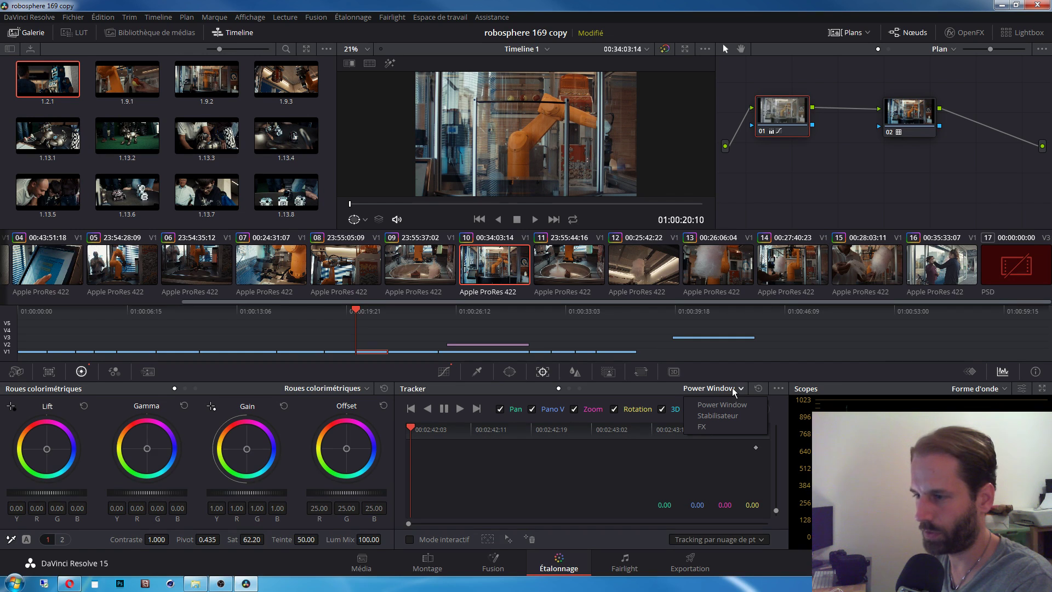
click(717, 416)
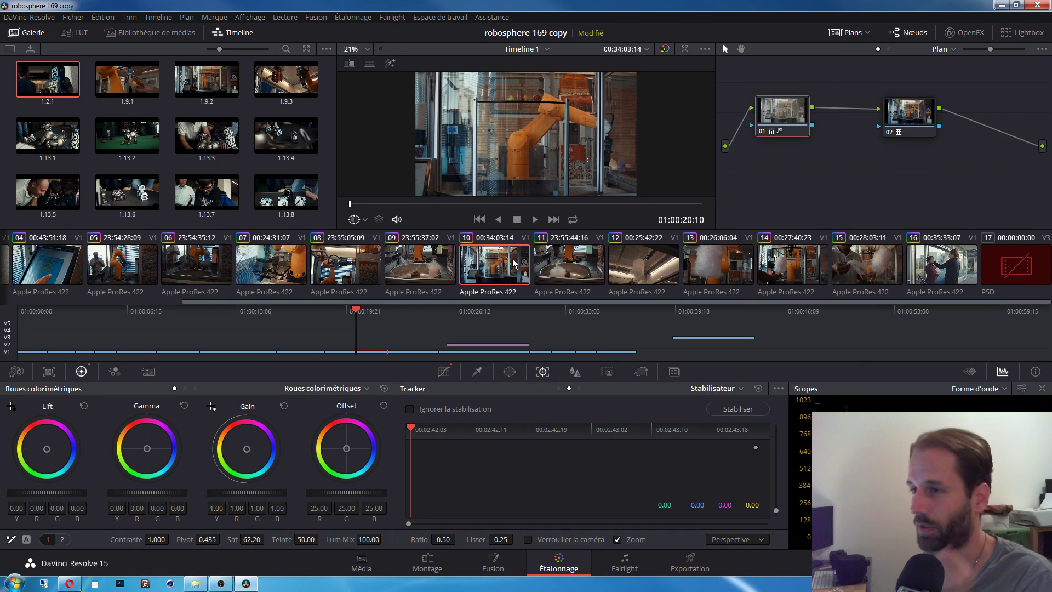
Step: Stabilize clip 10, then preview, stabilize and play cotton-candy clip 15
click(739, 410)
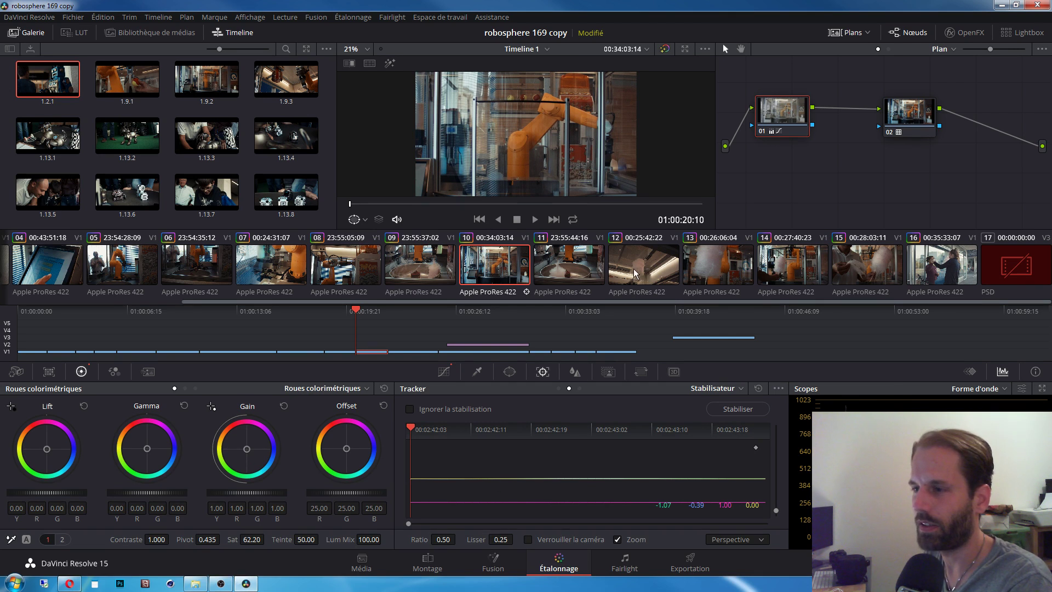
click(880, 272)
key(space)
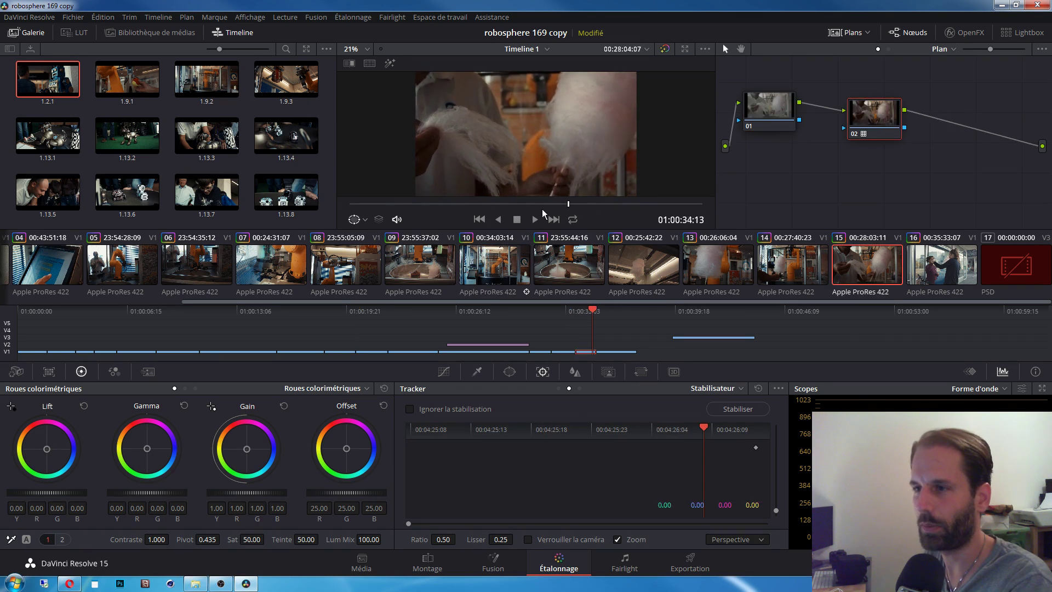
key(space)
mouse_move(411, 431)
mouse_down()
mouse_move(432, 433)
mouse_move(398, 432)
mouse_up()
click(737, 409)
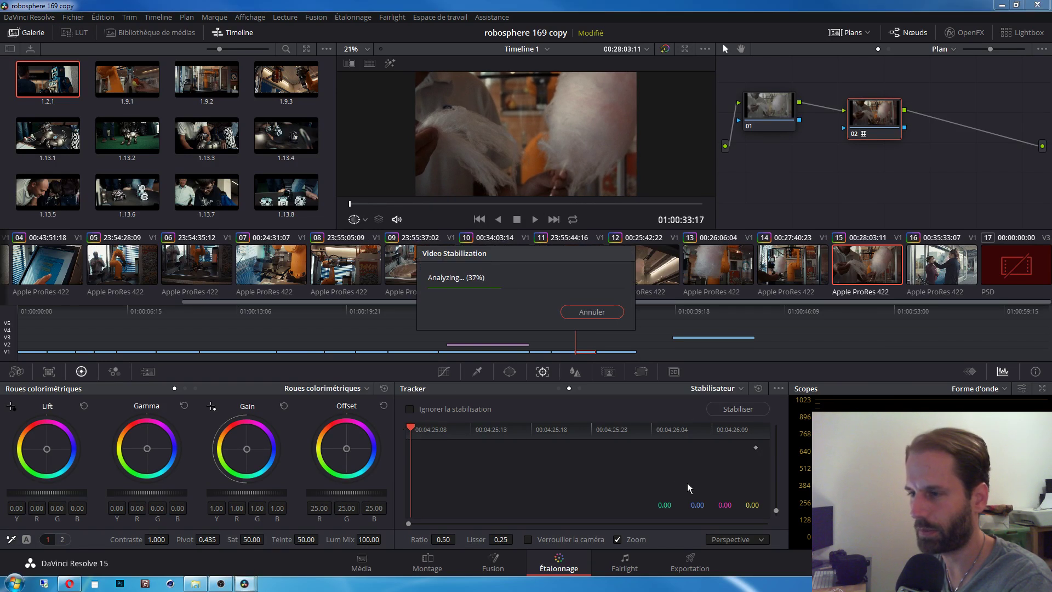
click(535, 219)
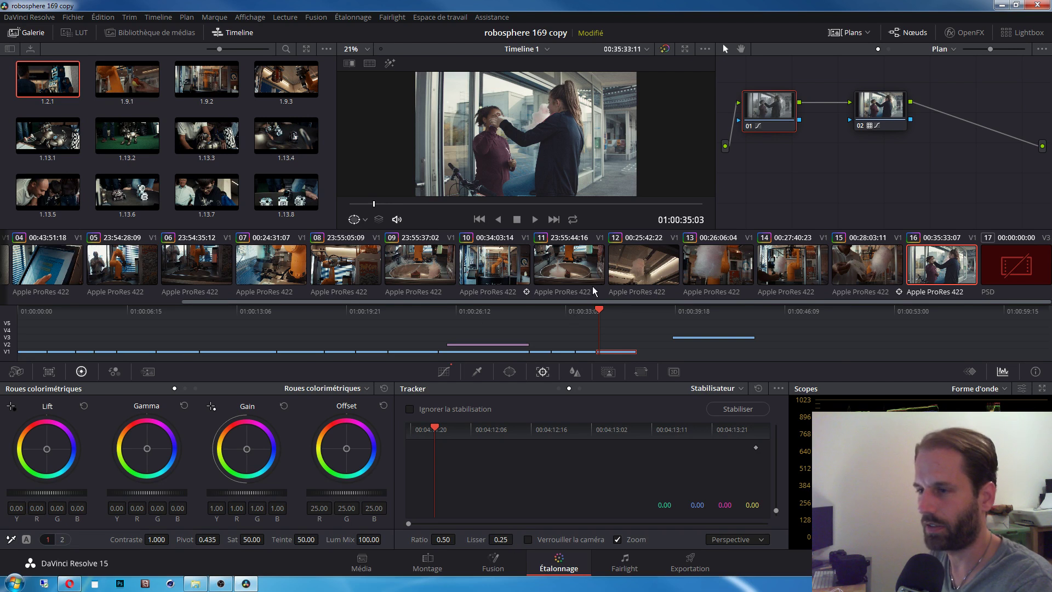
Step: Scrub through clip 16, the window shot, stabilize it and play the result
click(561, 271)
click(778, 272)
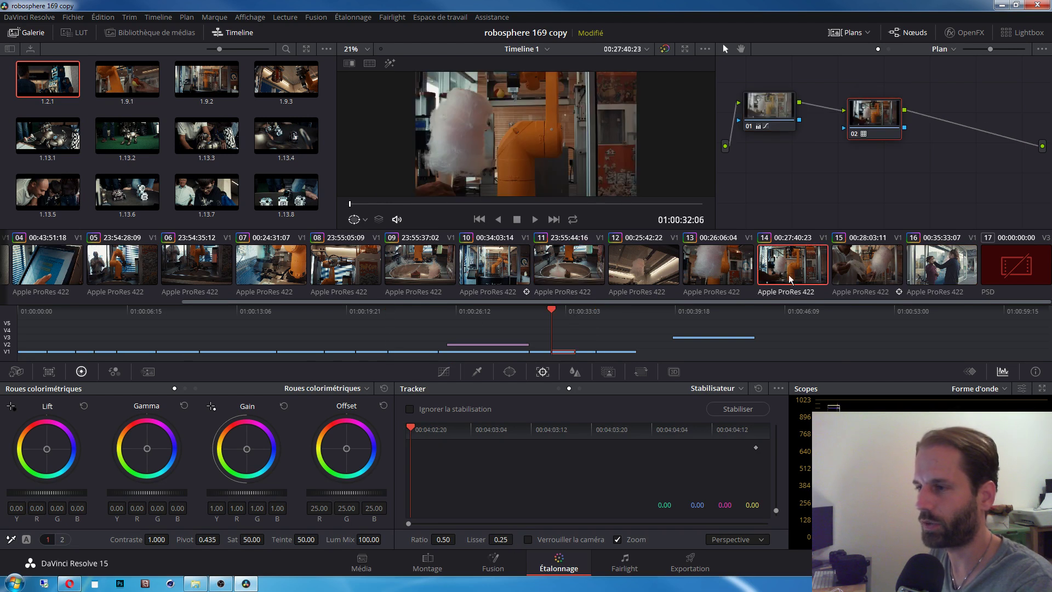
click(937, 271)
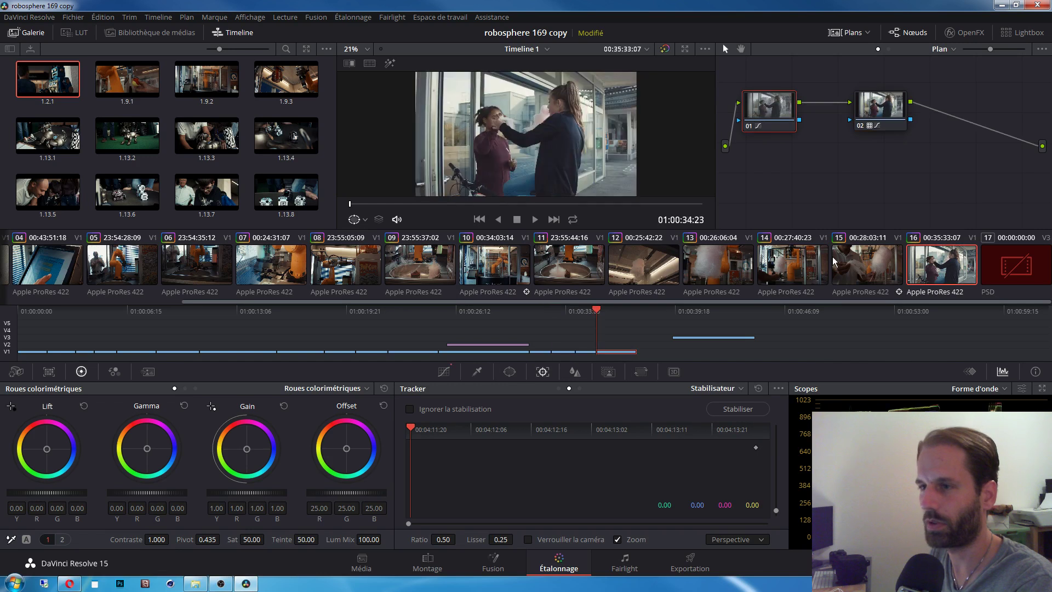
drag(391, 206, 351, 205)
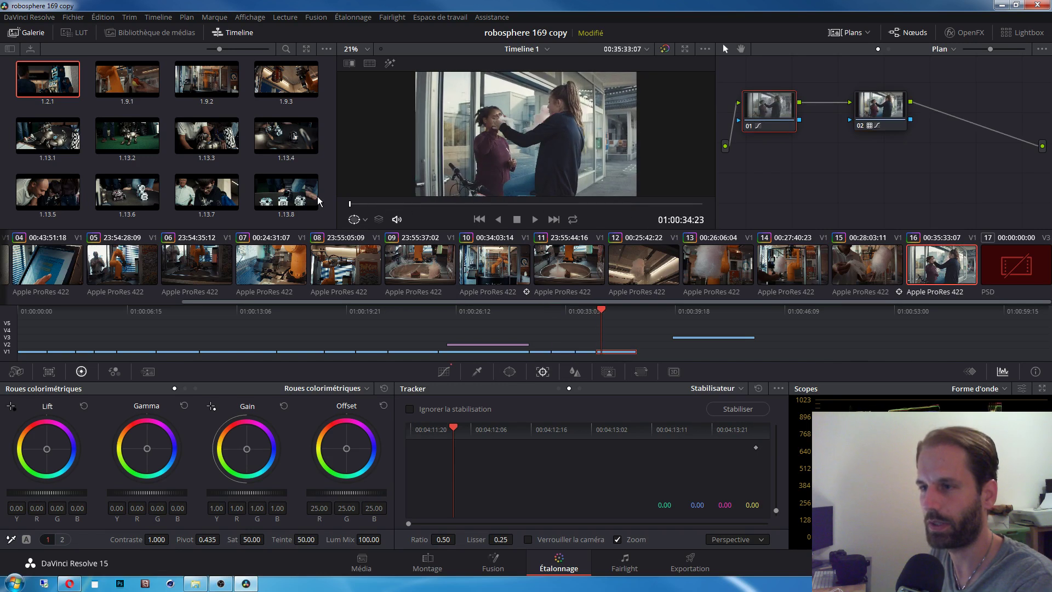
click(737, 409)
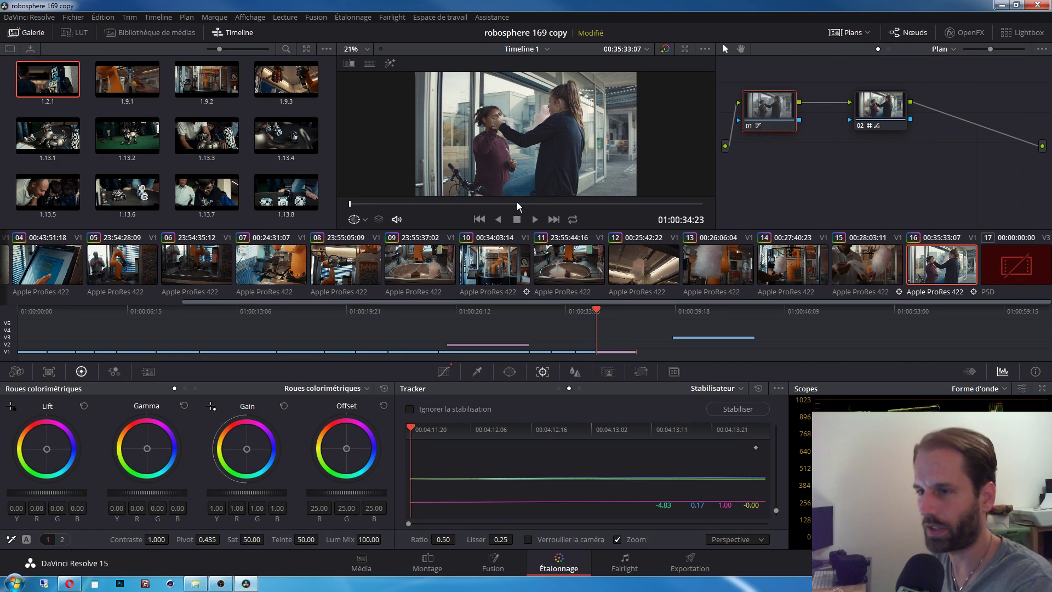
click(535, 219)
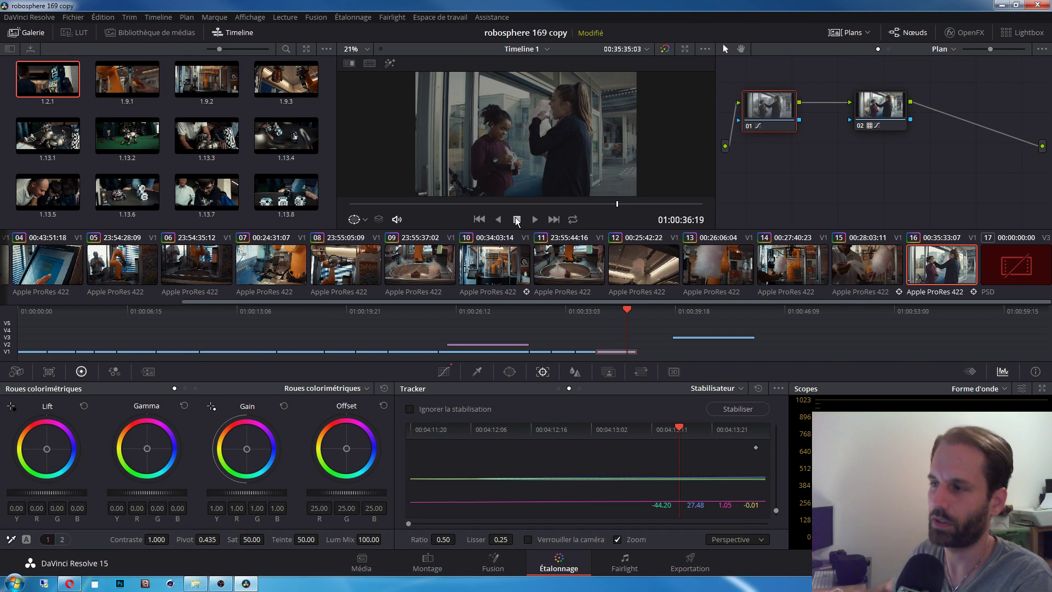
Step: Back on the Color page, raise the midtone and top points of clip 16's node 01 curve
click(433, 564)
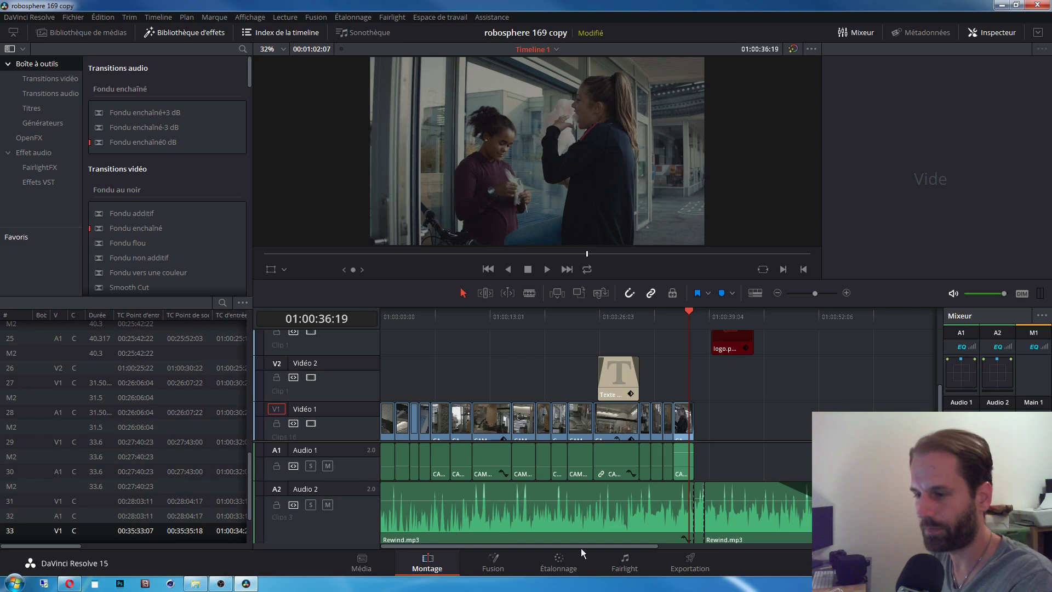
click(560, 567)
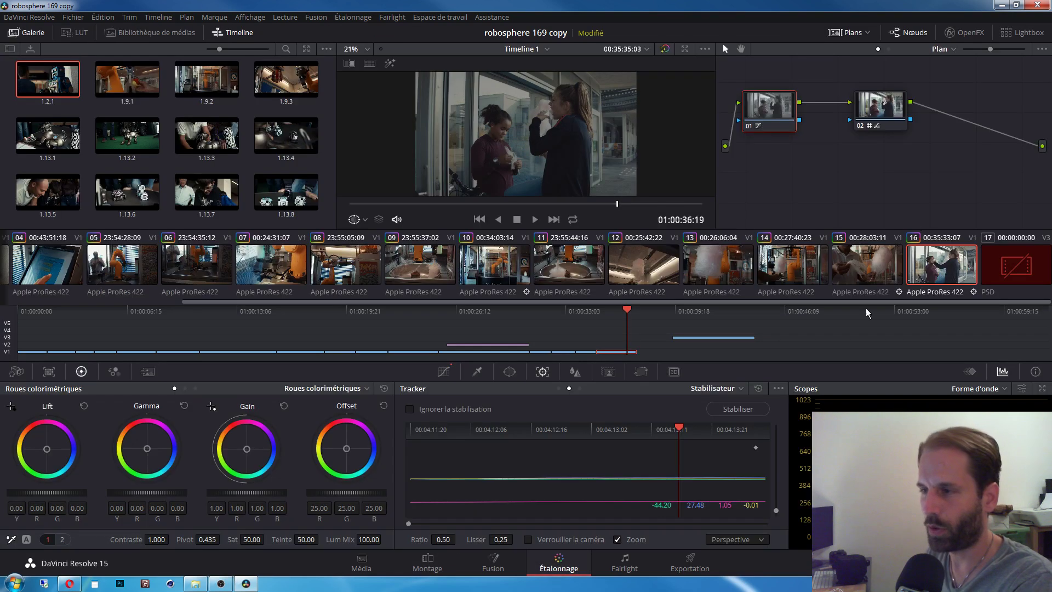
click(881, 111)
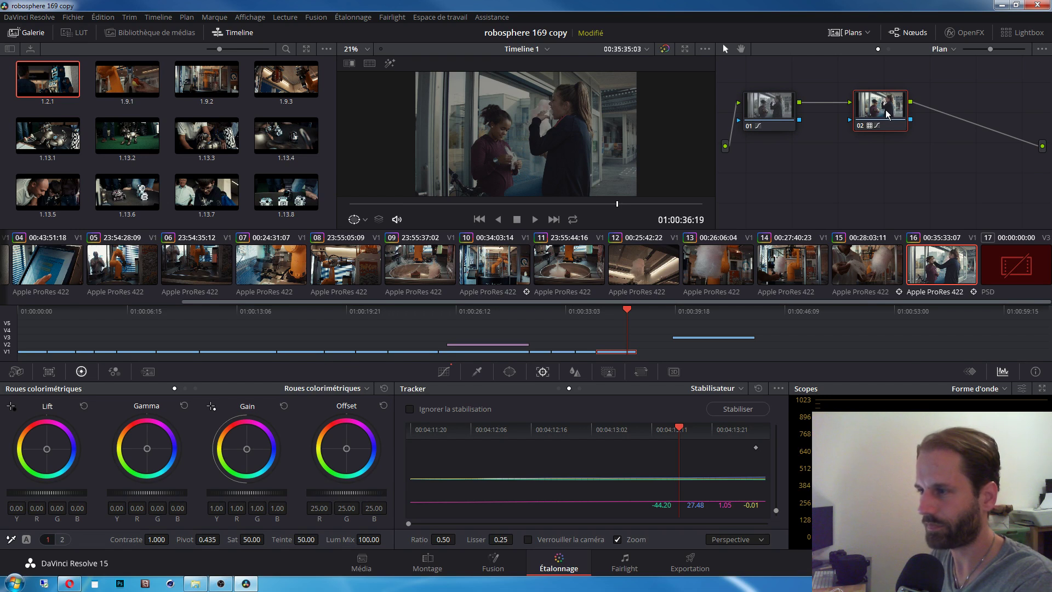
click(772, 111)
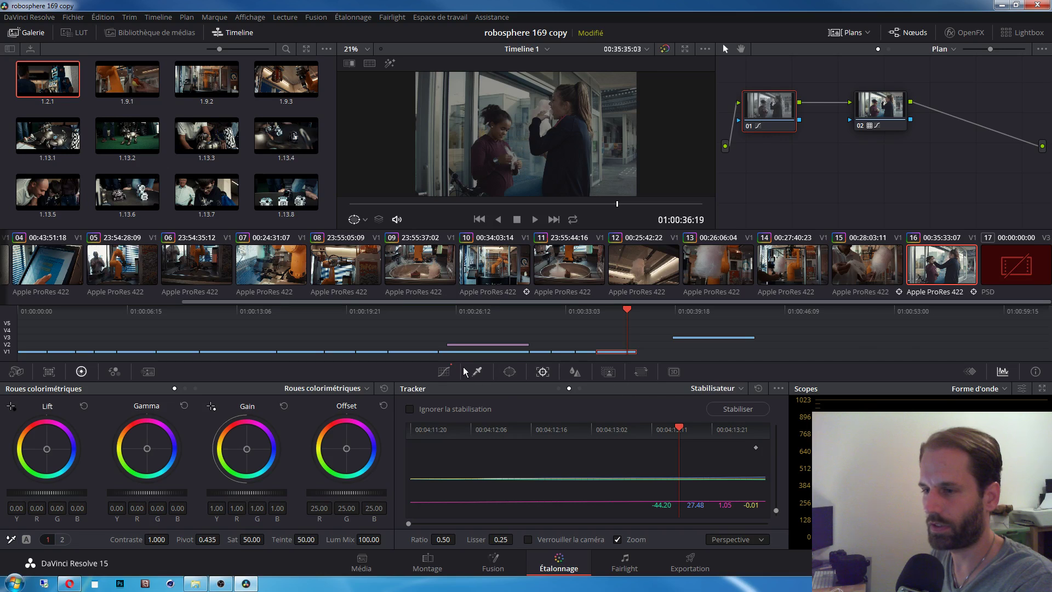
click(443, 371)
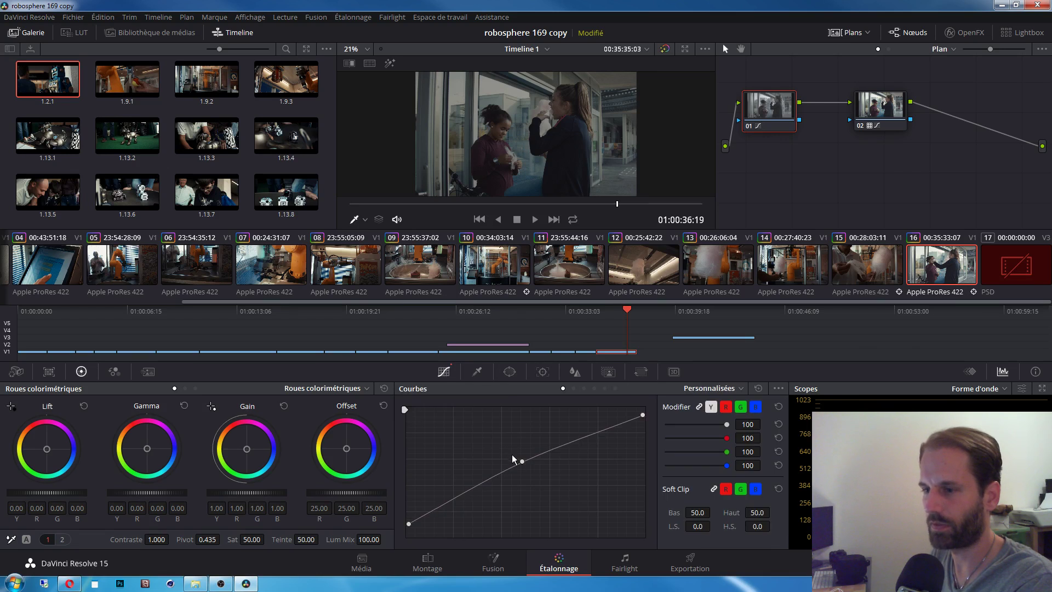
drag(522, 461, 514, 448)
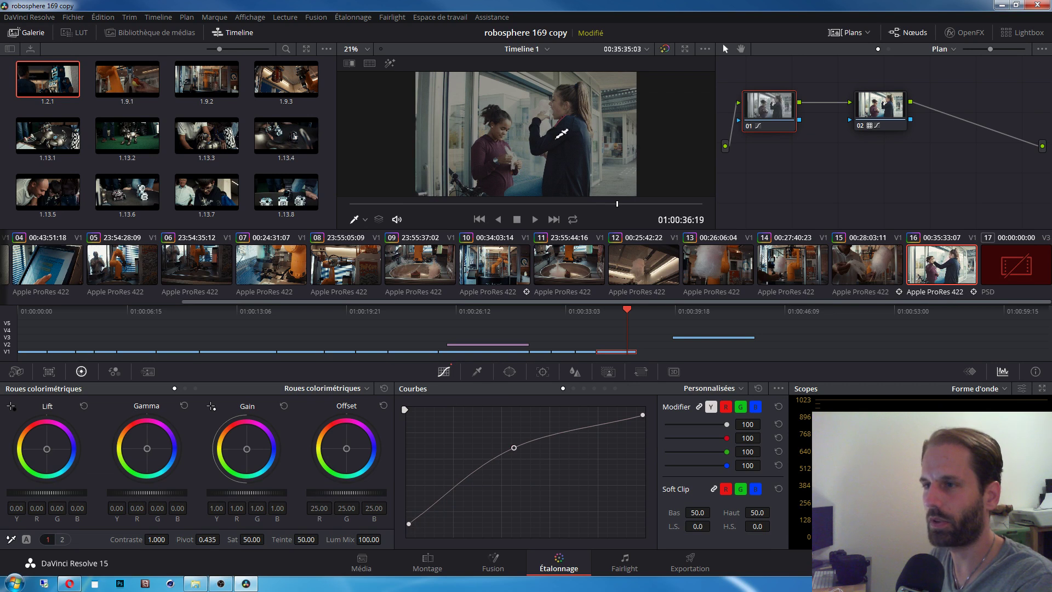
drag(643, 414, 653, 389)
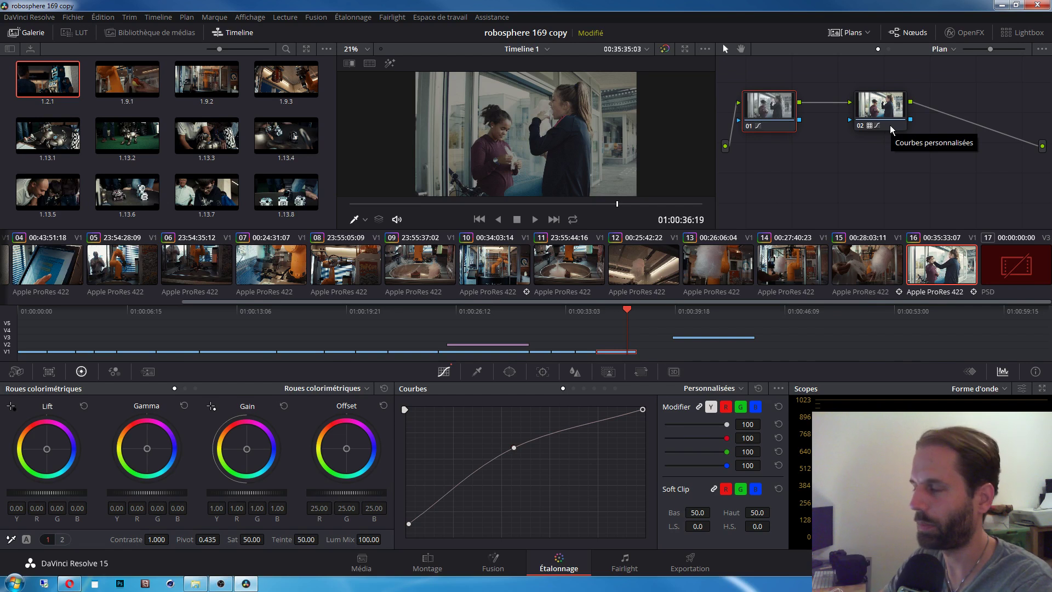
Step: Step back through the clip thumbnails to clip 09, the steaming-bowl shot
click(739, 269)
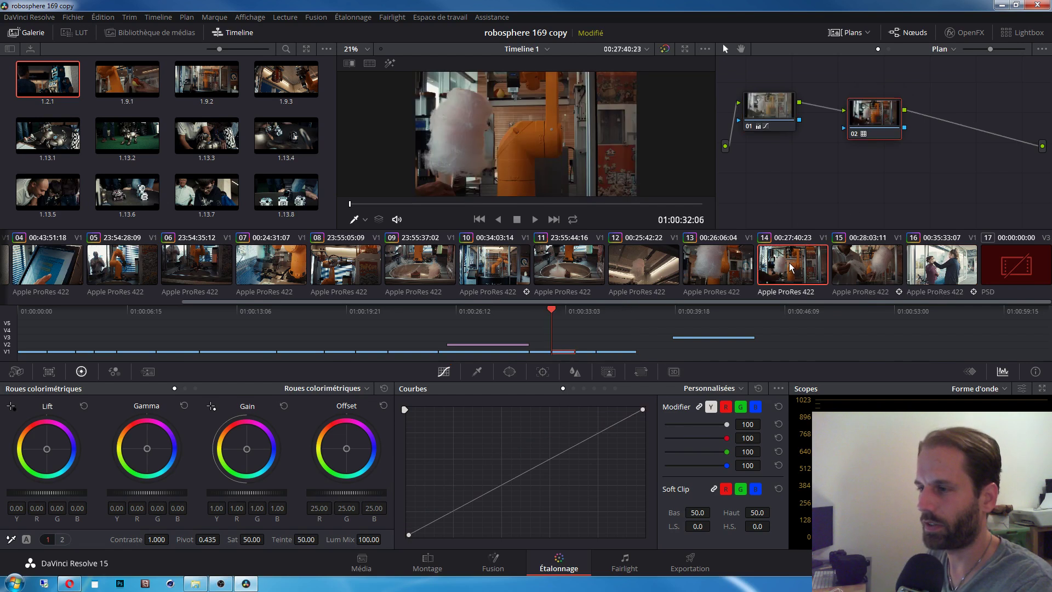
click(638, 271)
click(570, 269)
click(512, 268)
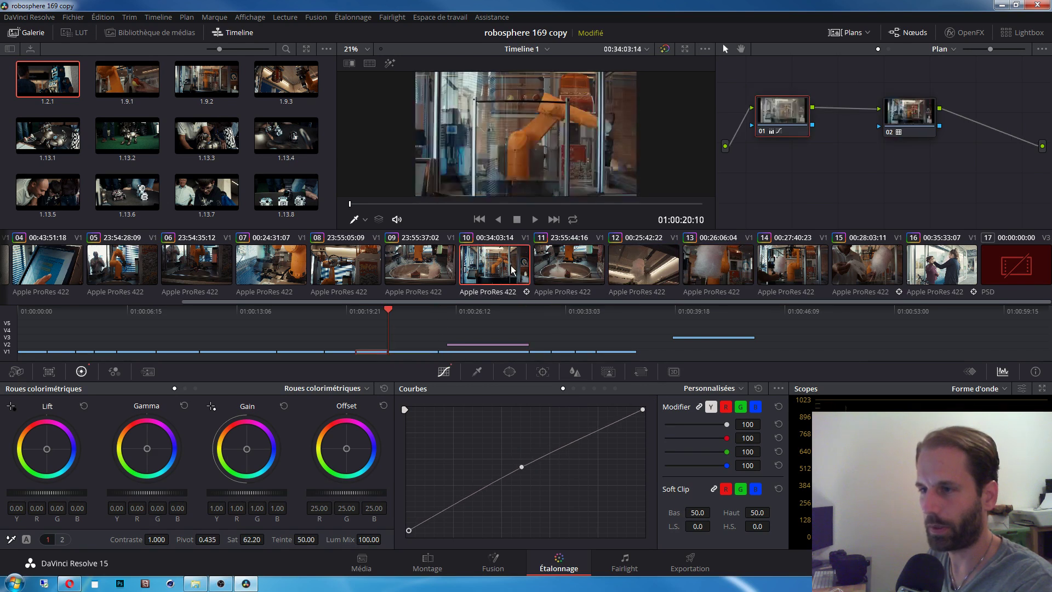
click(572, 269)
click(420, 269)
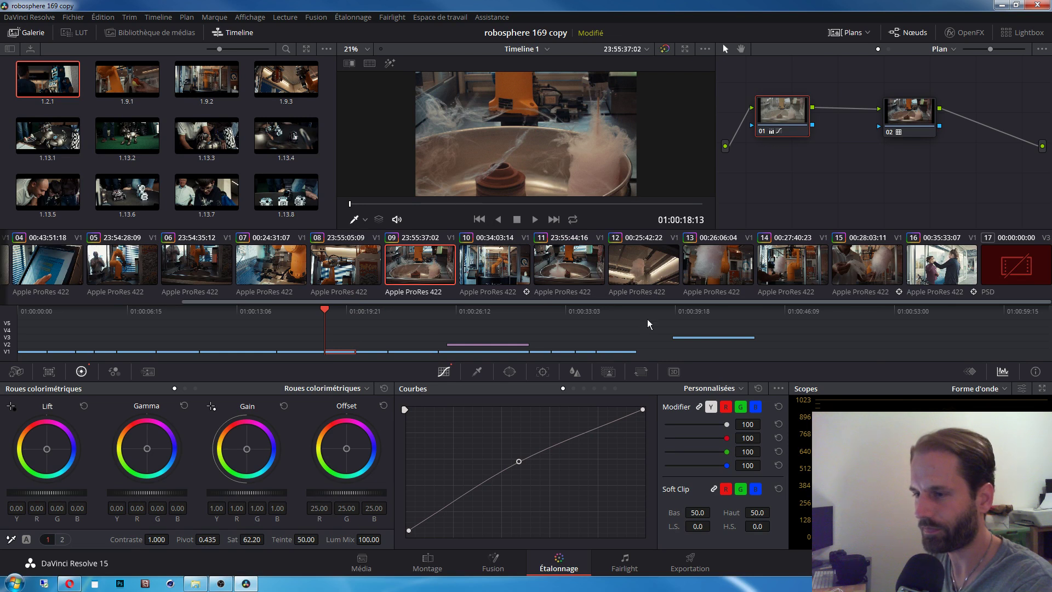
Step: Bring up the Power Window palette for clip 09
click(542, 371)
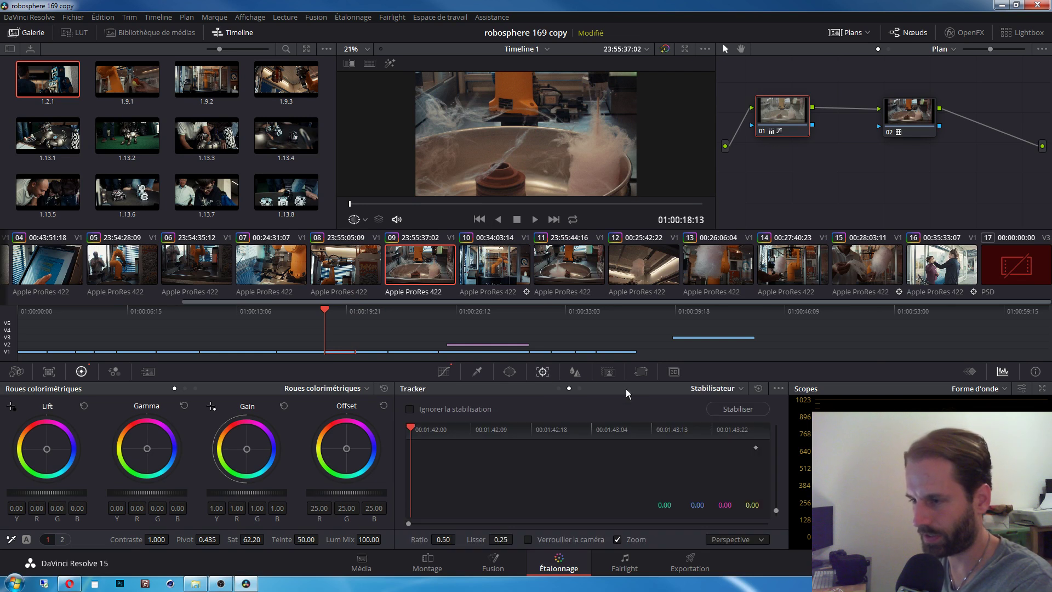
click(574, 372)
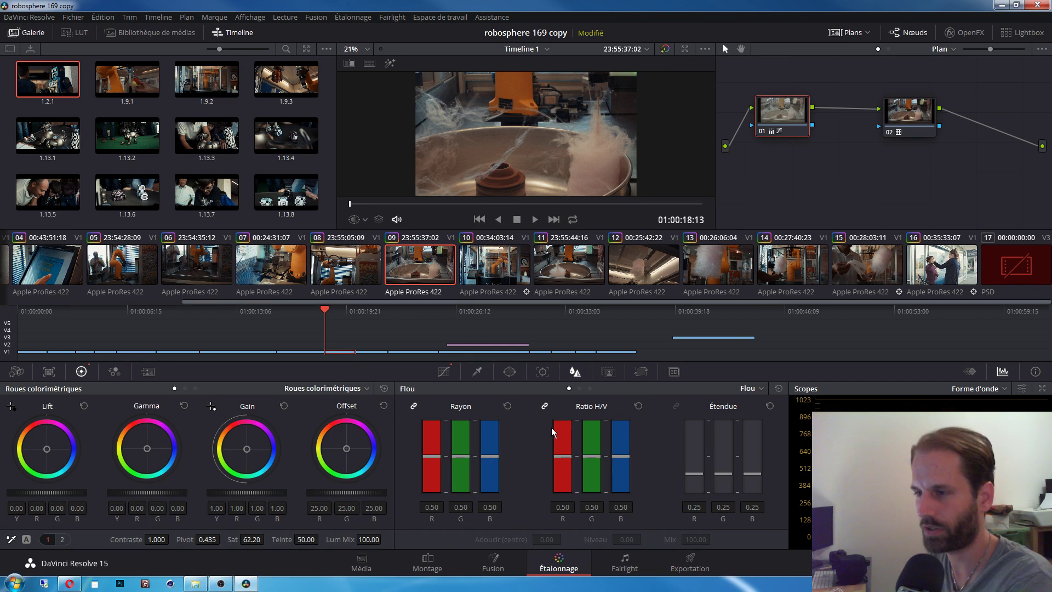
click(543, 373)
click(508, 374)
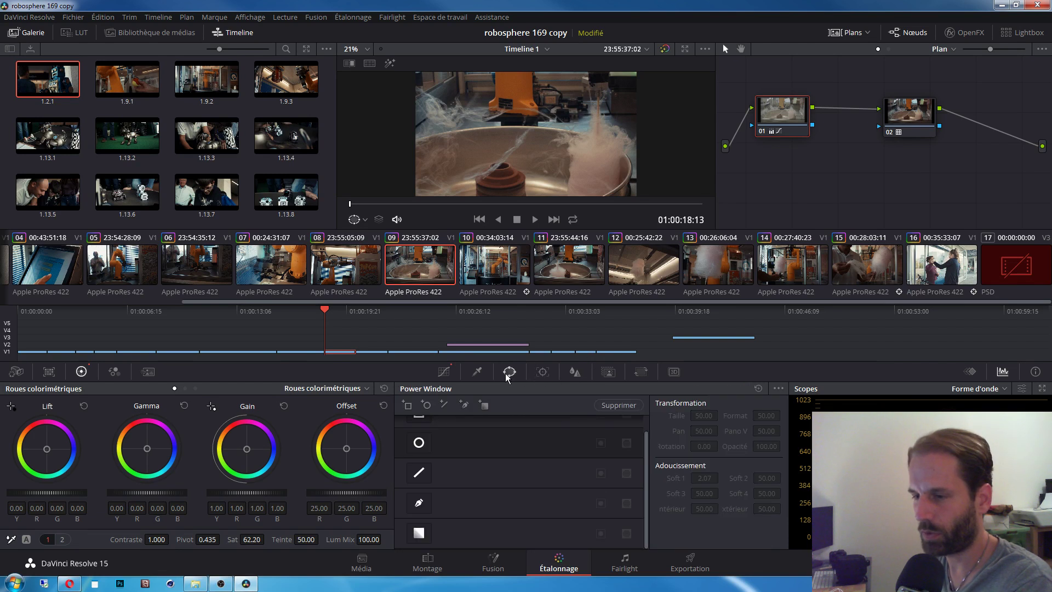
Step: Go to clip 15, find a cotton-candy frame, and undo a stray circle window
click(498, 268)
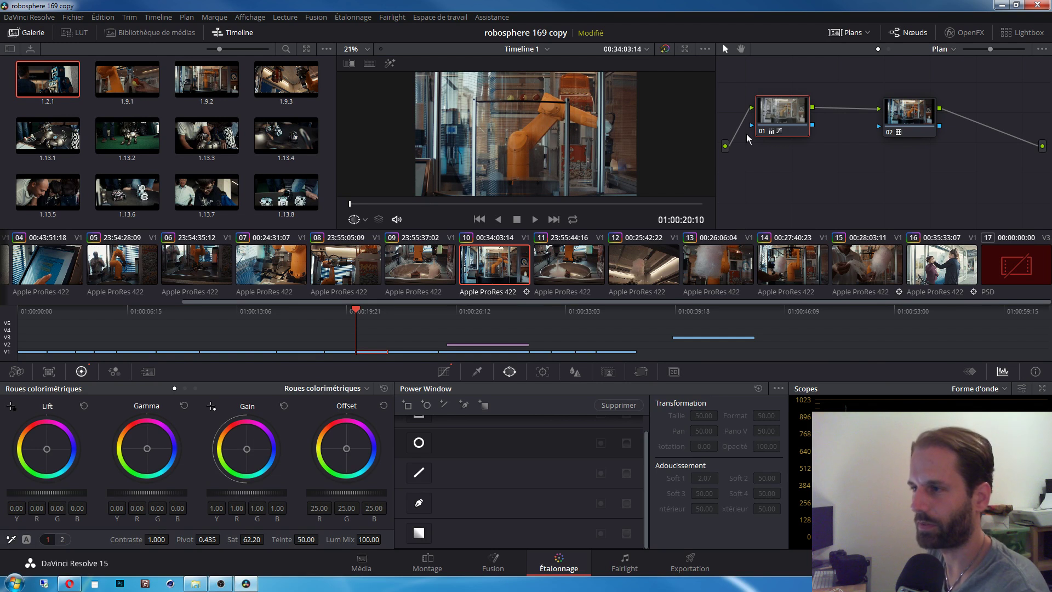
drag(785, 114, 774, 108)
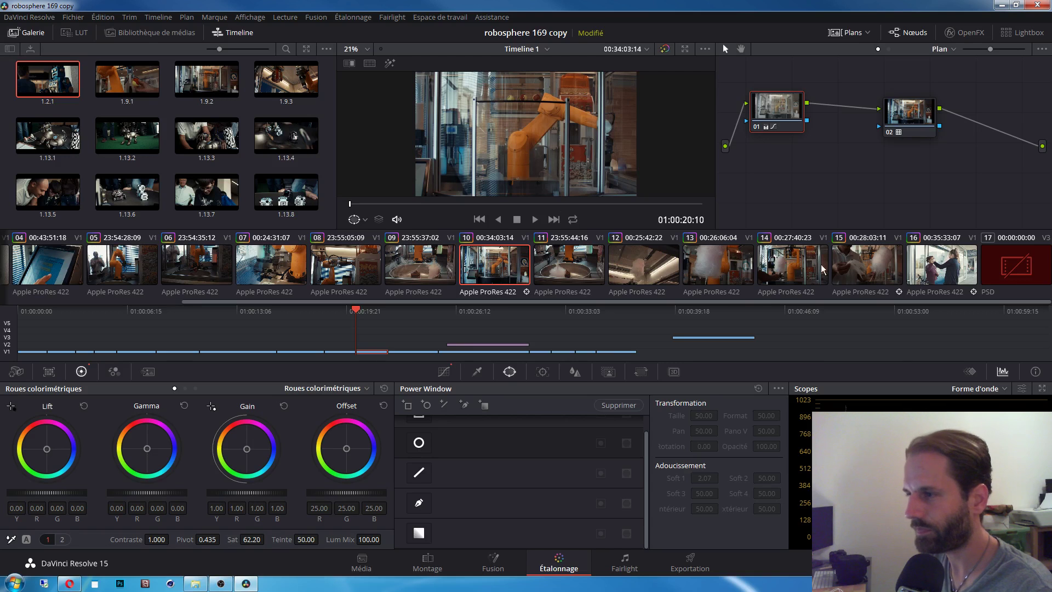
click(864, 291)
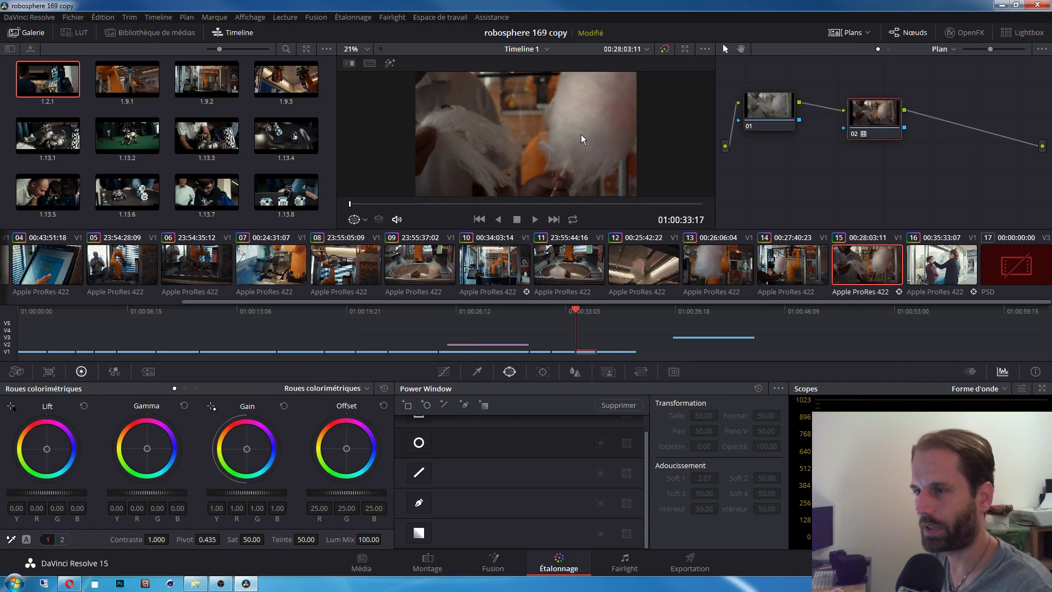
drag(380, 206, 410, 204)
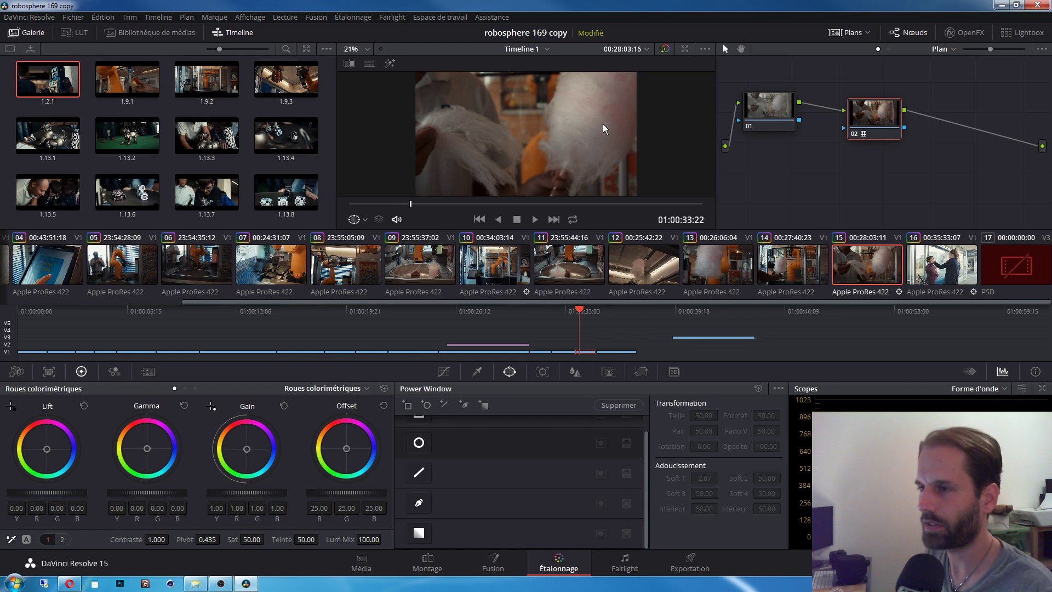
click(419, 444)
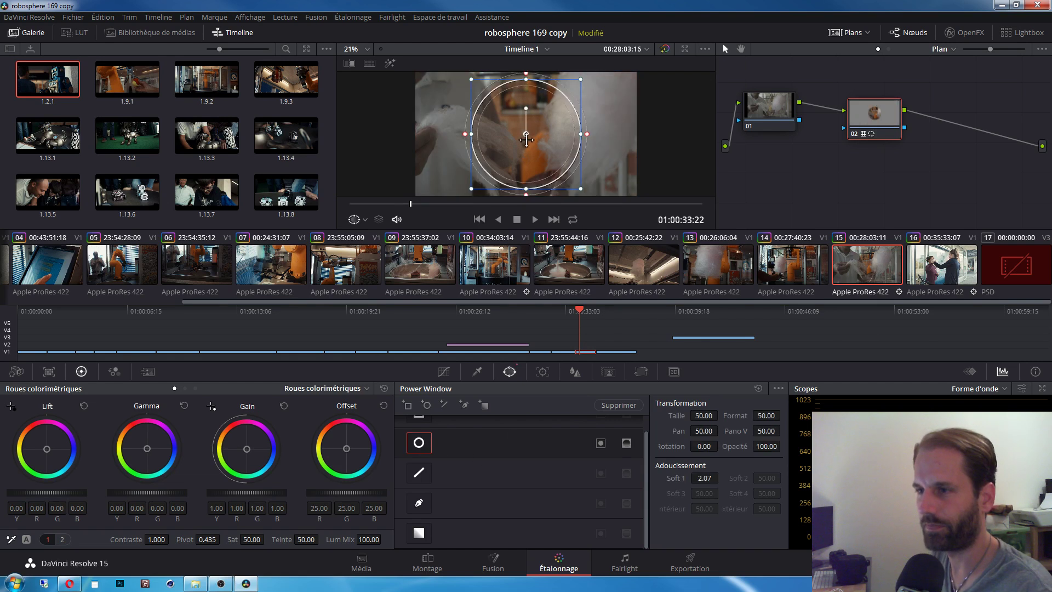
drag(527, 134, 574, 133)
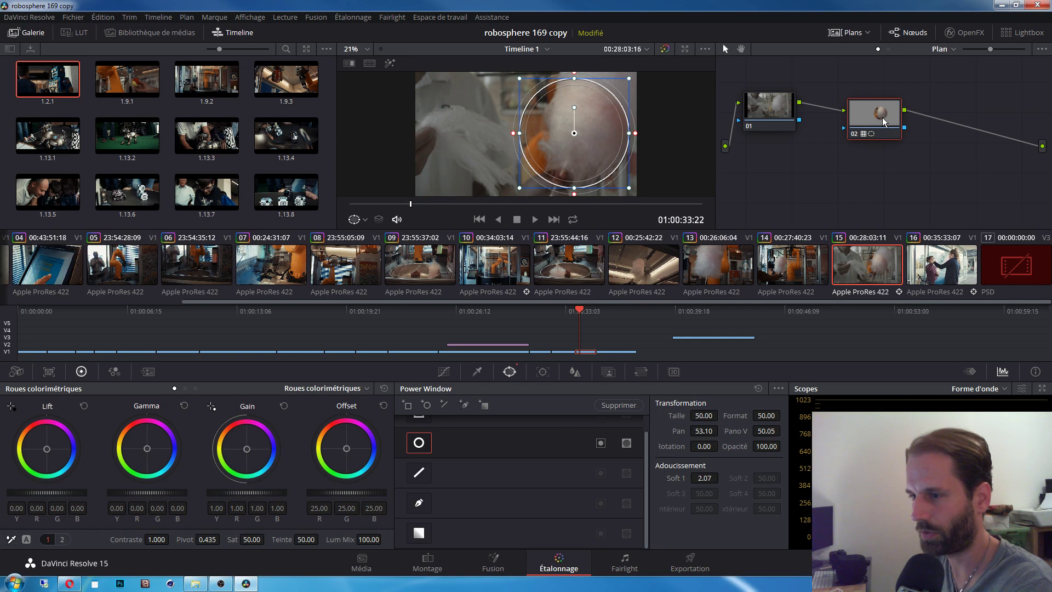
key(ctrl+z)
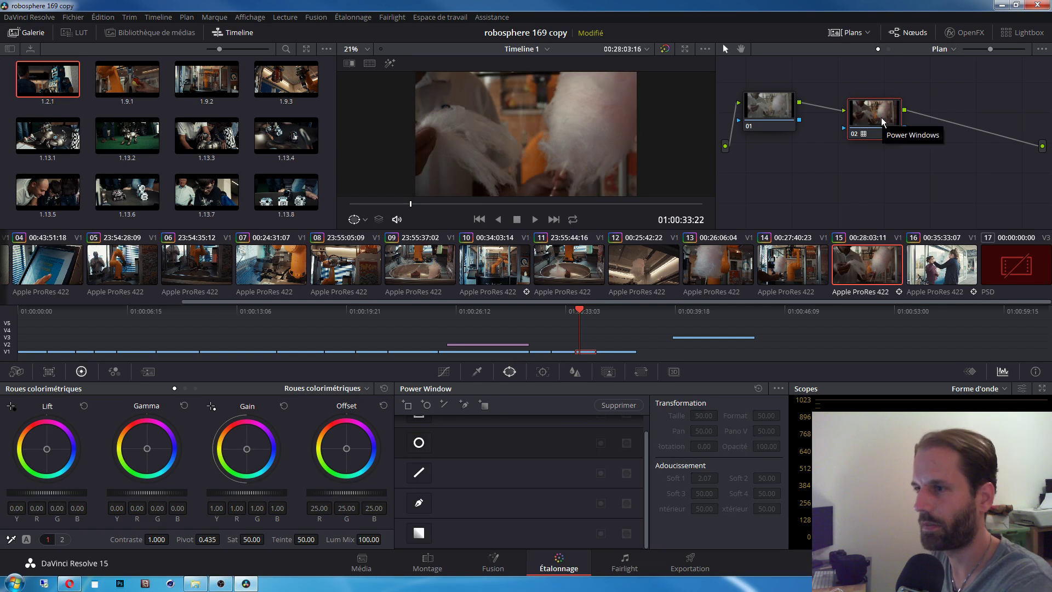
Step: Add a parallel corrector node 04 beside node 01
right_click(770, 112)
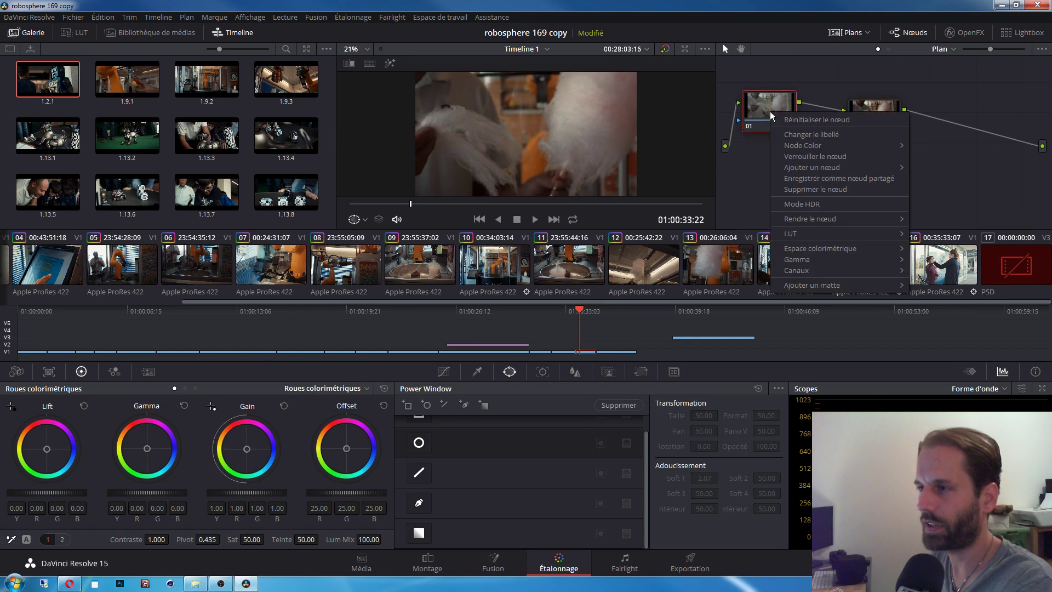
mouse_move(819, 166)
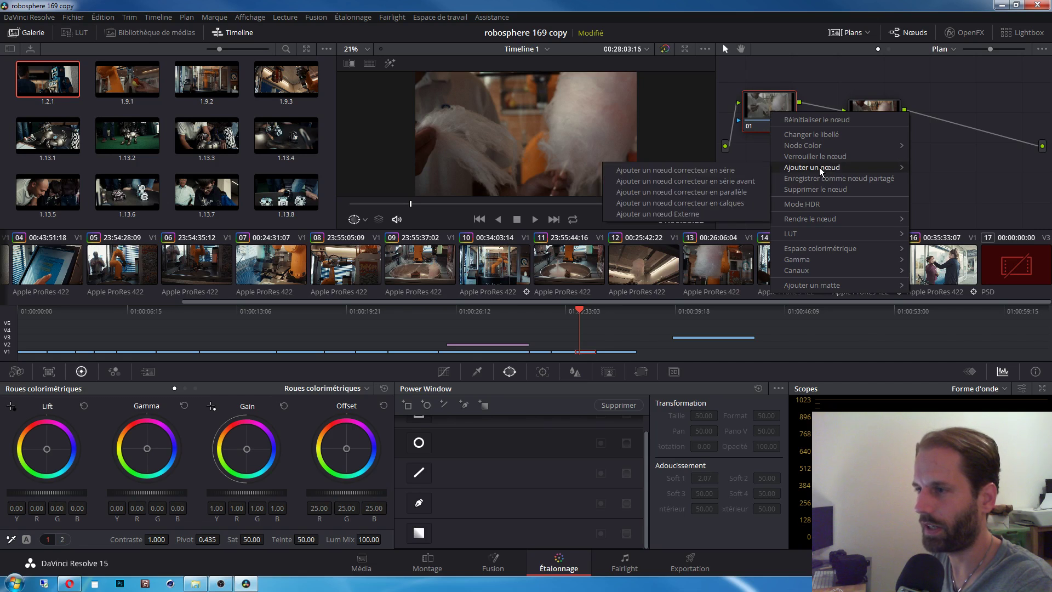
click(737, 193)
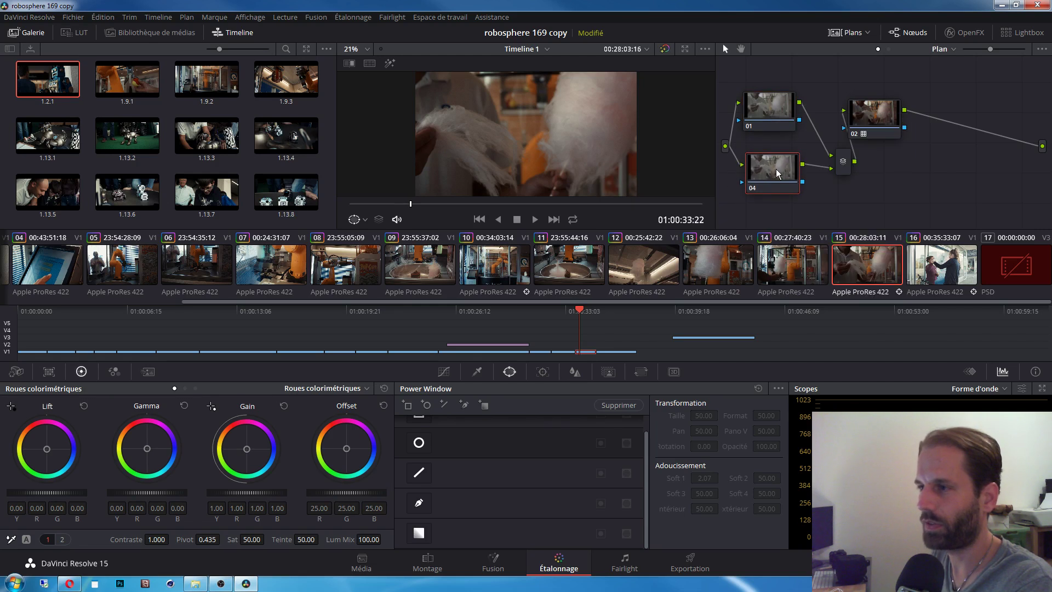
Step: Place a circle window with softness 6.87 over the cotton candy on node 04 and raise its gain to 1.26
click(418, 443)
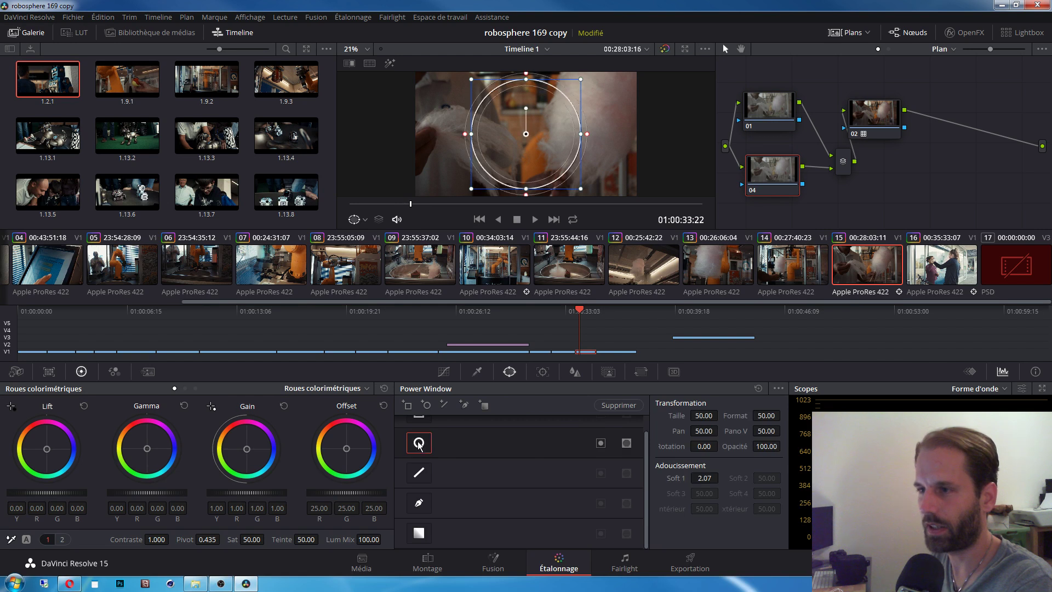
drag(530, 134, 603, 126)
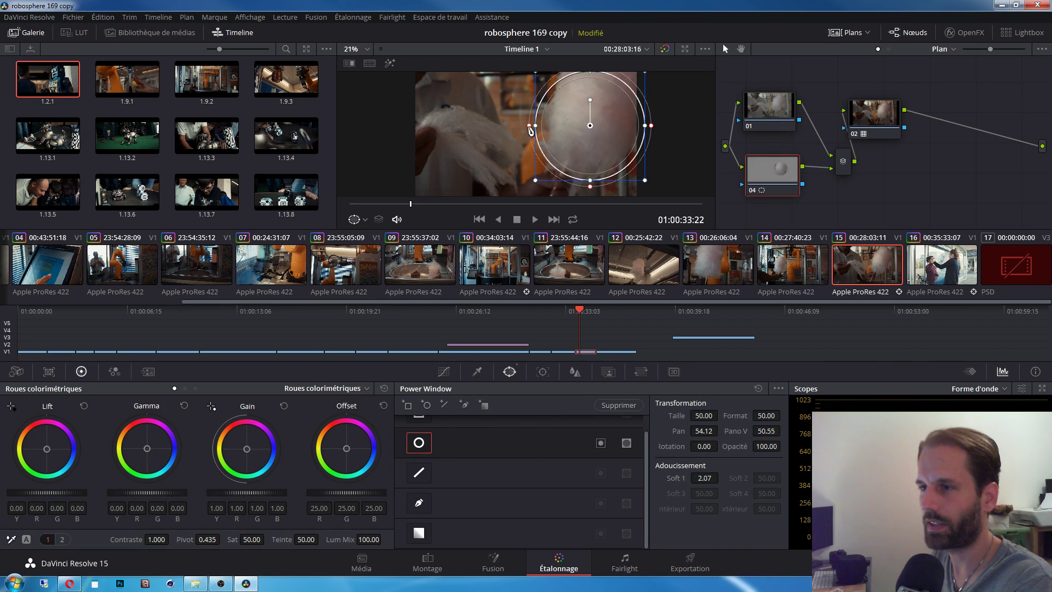
drag(527, 130, 514, 125)
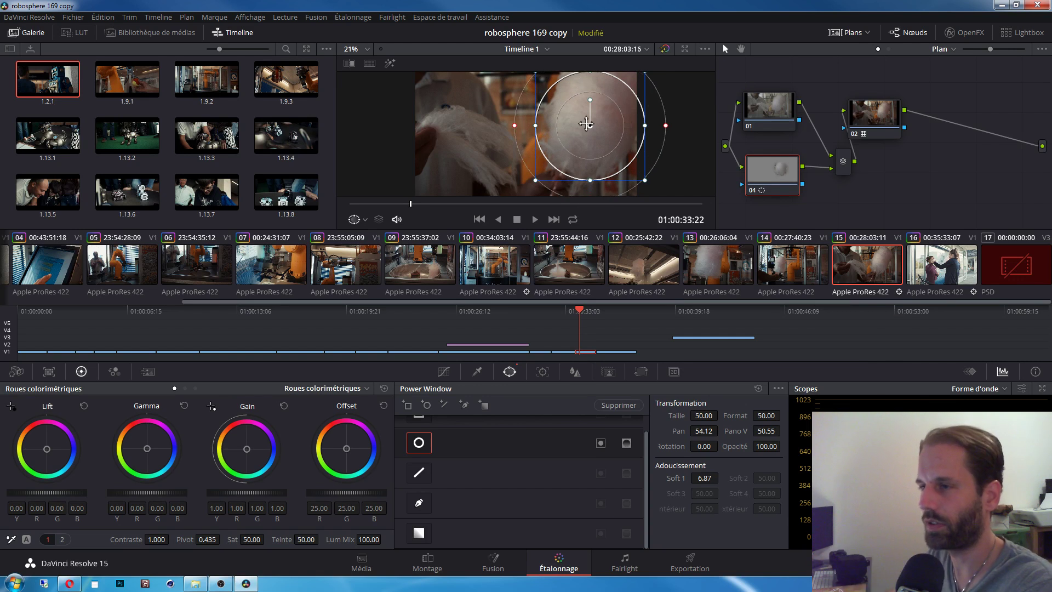
drag(591, 129, 585, 127)
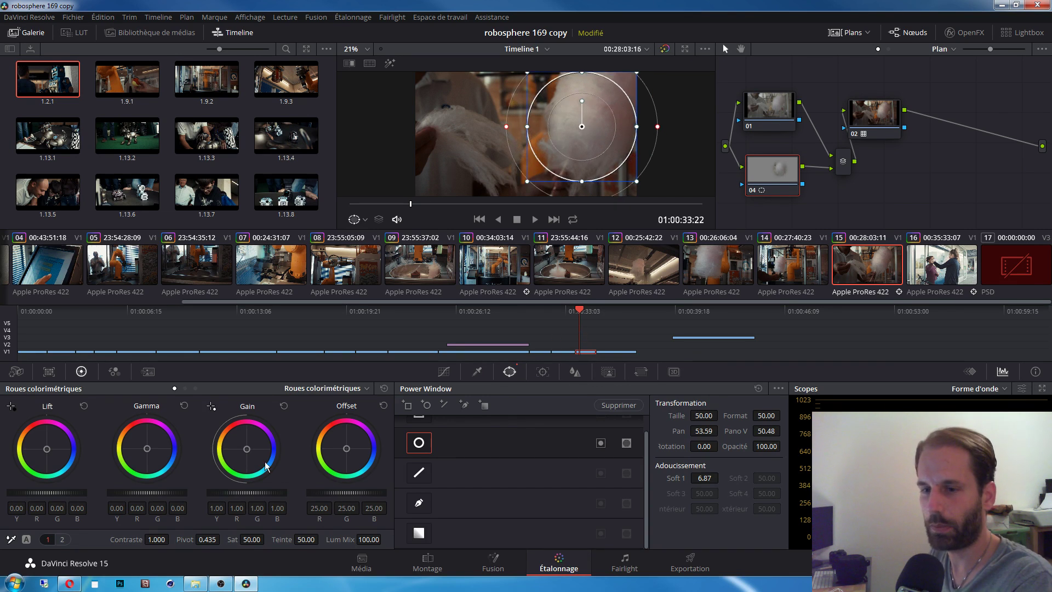
drag(232, 491, 251, 491)
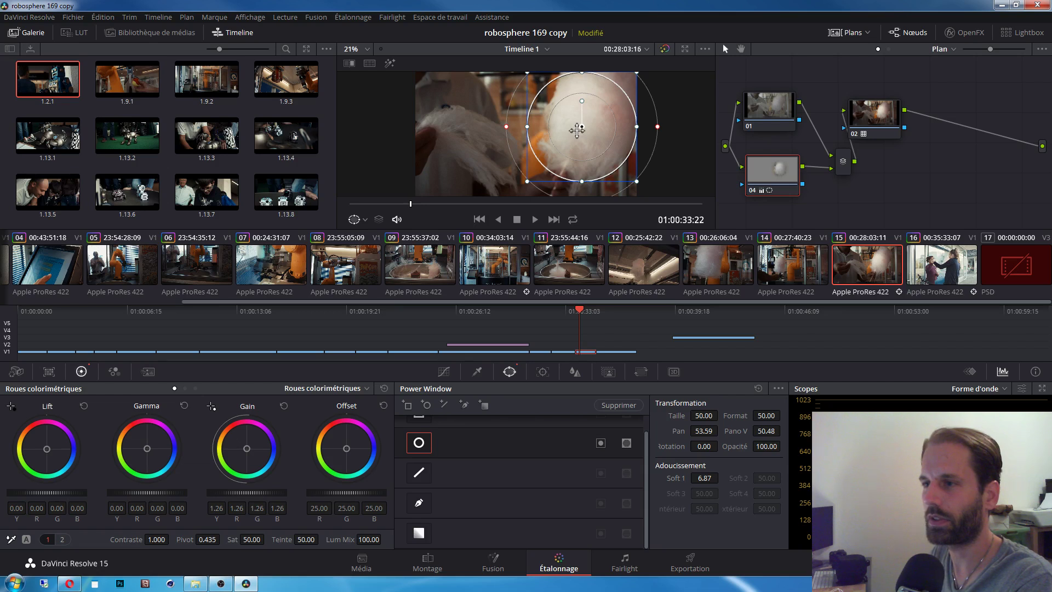
mouse_move(577, 128)
mouse_down()
mouse_move(446, 119)
mouse_move(430, 129)
mouse_move(583, 125)
mouse_up()
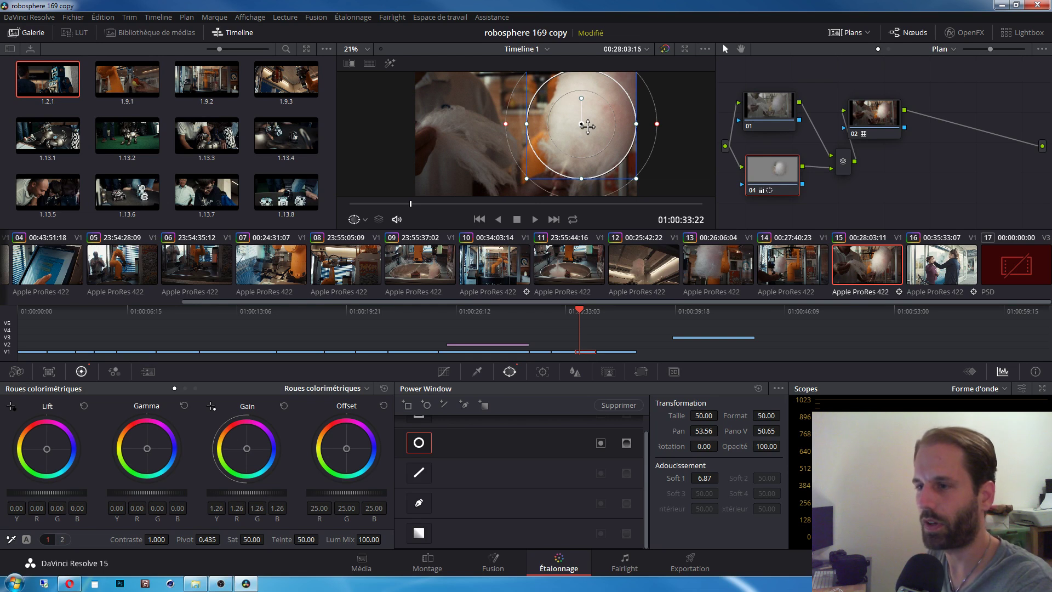
mouse_move(584, 125)
mouse_down()
mouse_move(589, 118)
mouse_move(465, 118)
mouse_move(581, 116)
mouse_up()
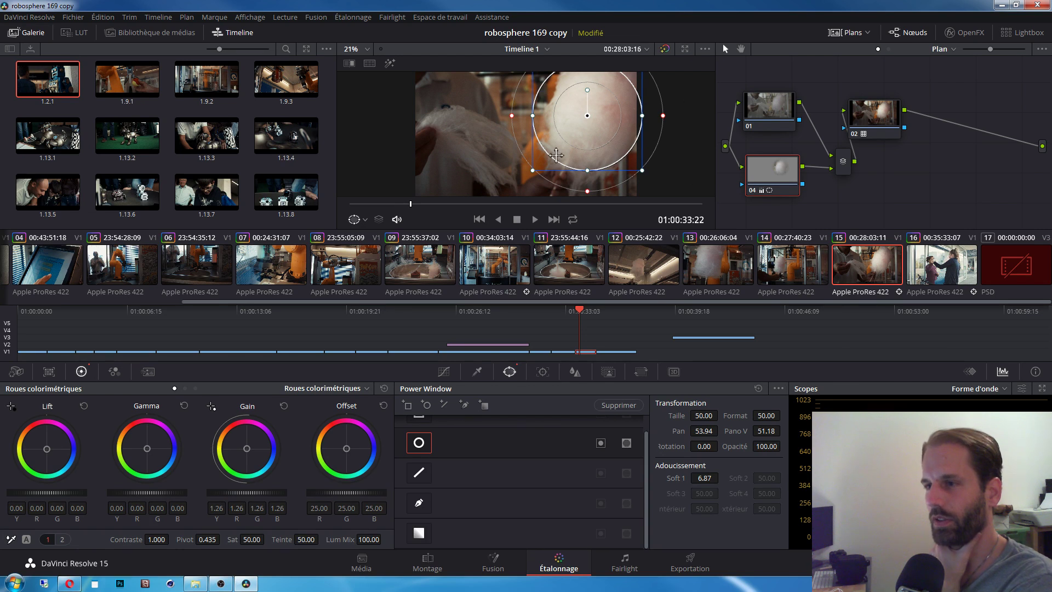
Step: Darken the background by lowering node 01's gain to 0.79
click(771, 100)
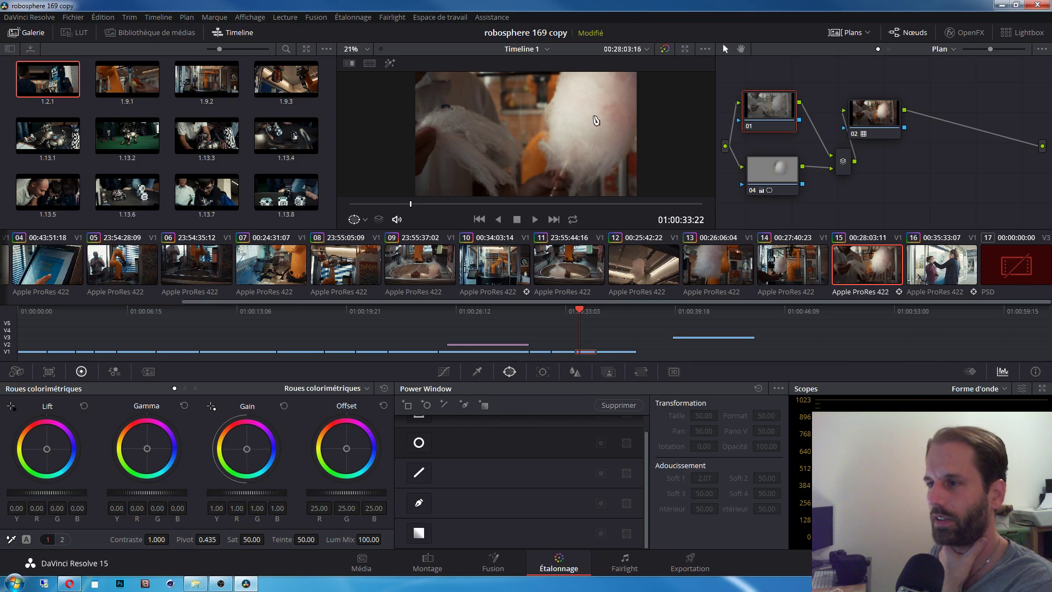
click(775, 170)
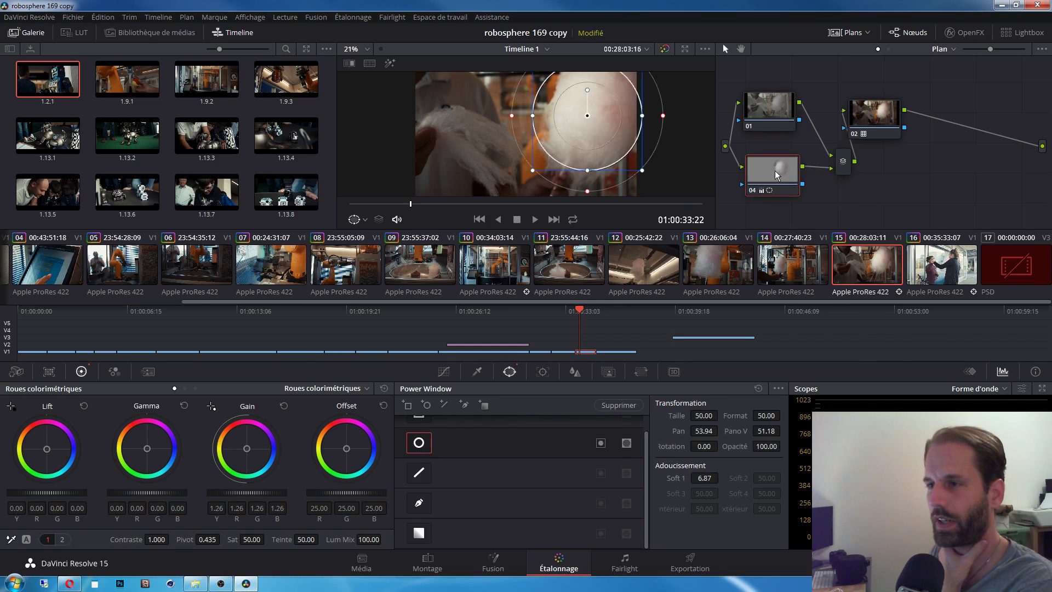
click(781, 108)
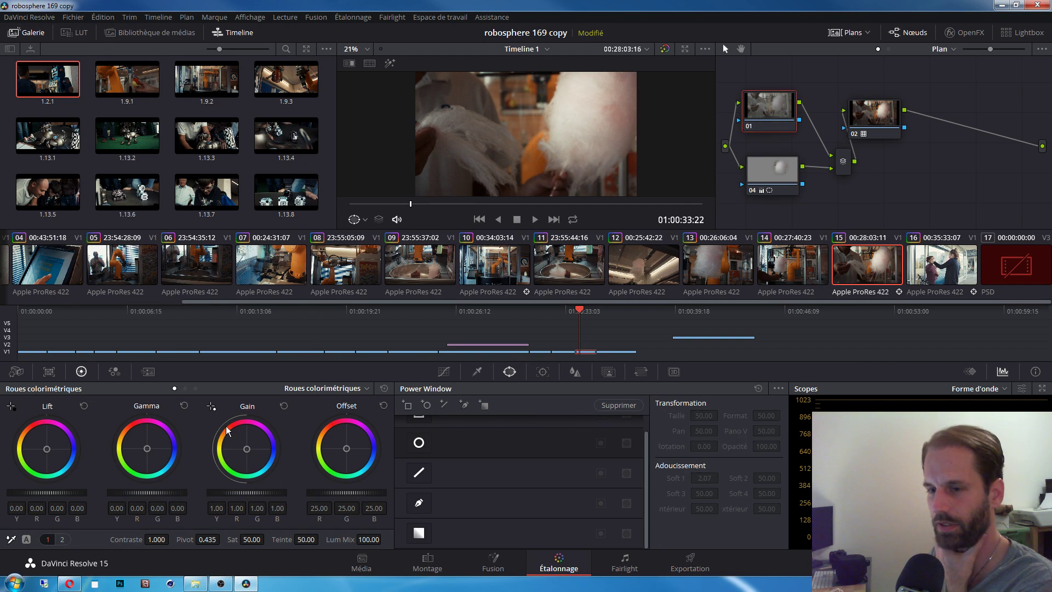
drag(253, 493, 209, 493)
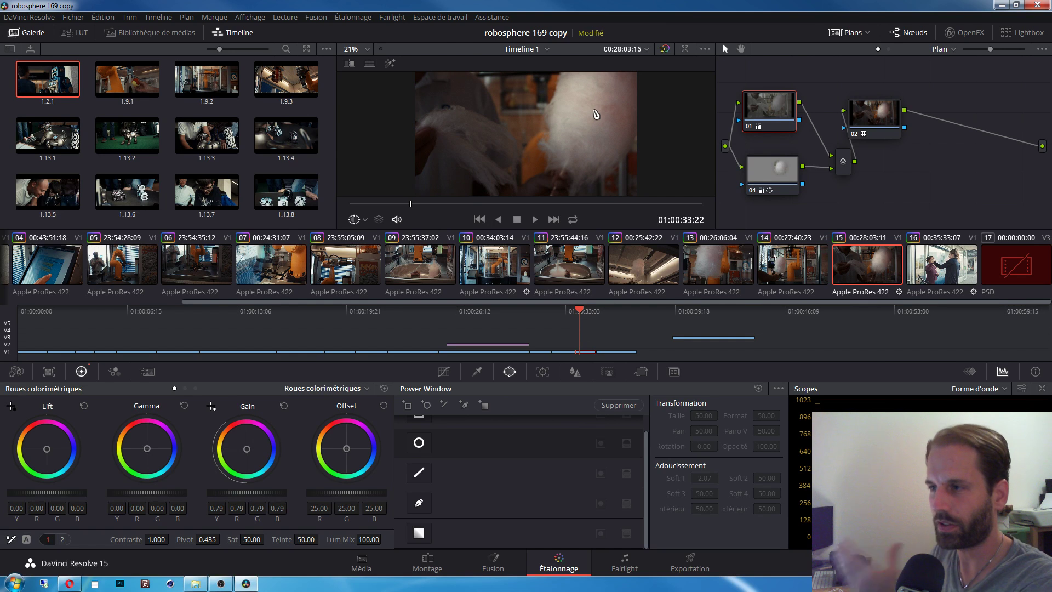
Step: Raise node 04's gain to 1.53 and move node 02 further right
click(780, 169)
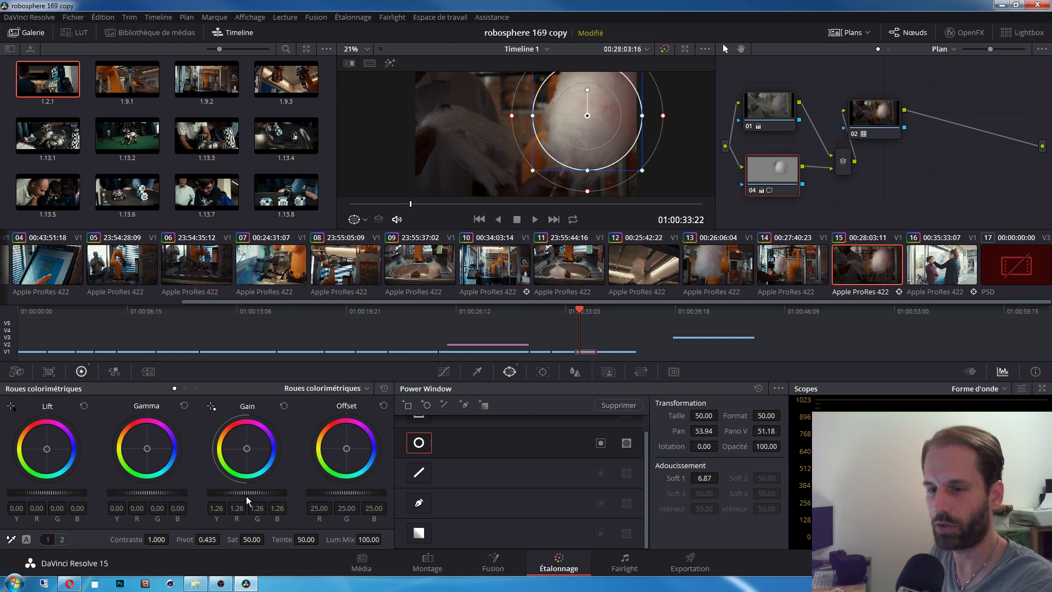
drag(249, 493, 272, 492)
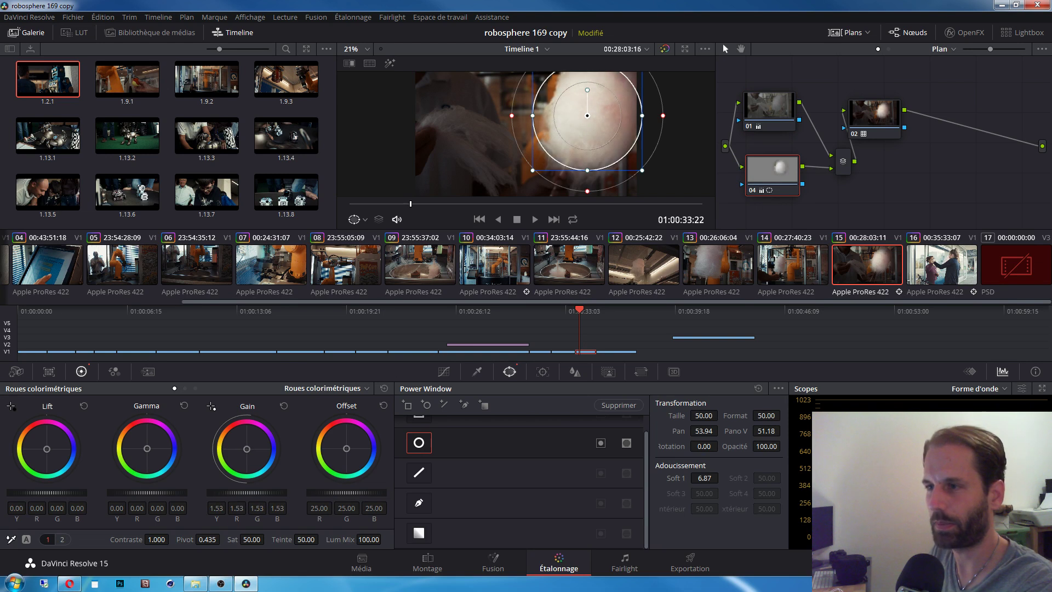
click(777, 112)
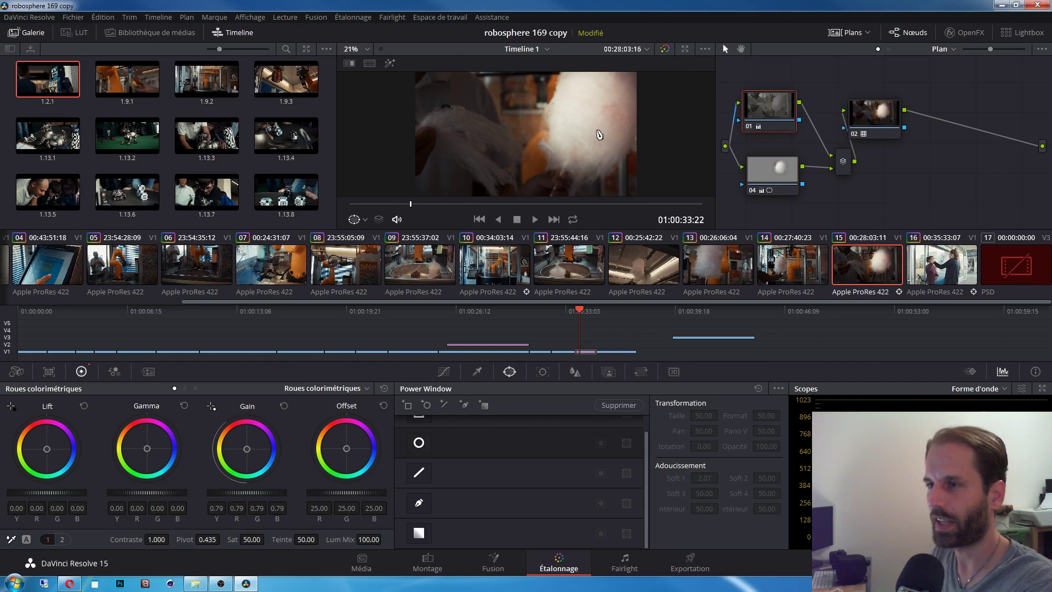
drag(882, 116, 961, 143)
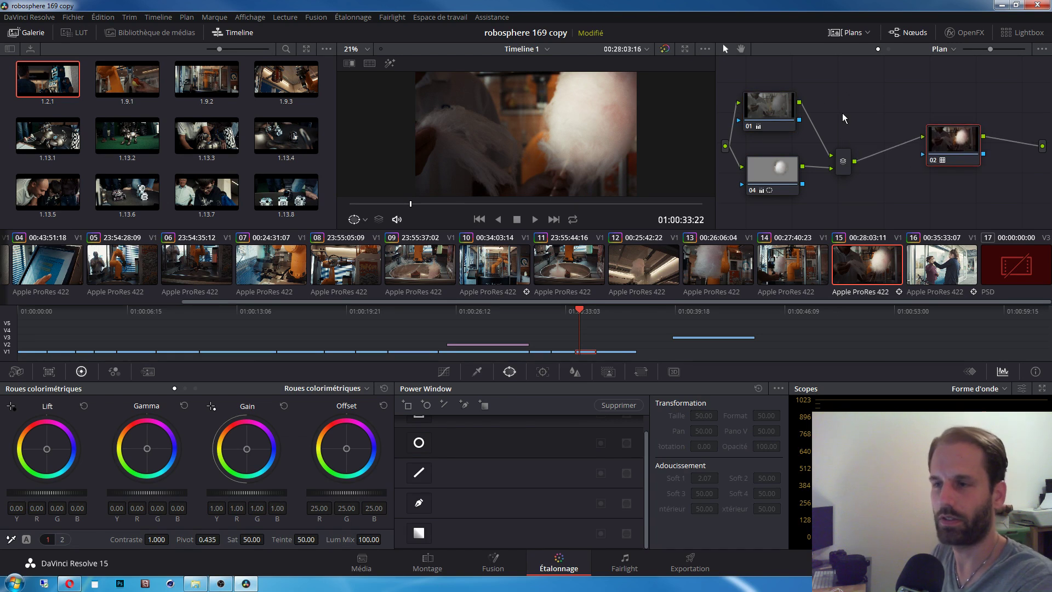
Step: Rearrange nodes 01, 02 and 04 and lower node 01's gain to 0.65
drag(960, 143, 942, 151)
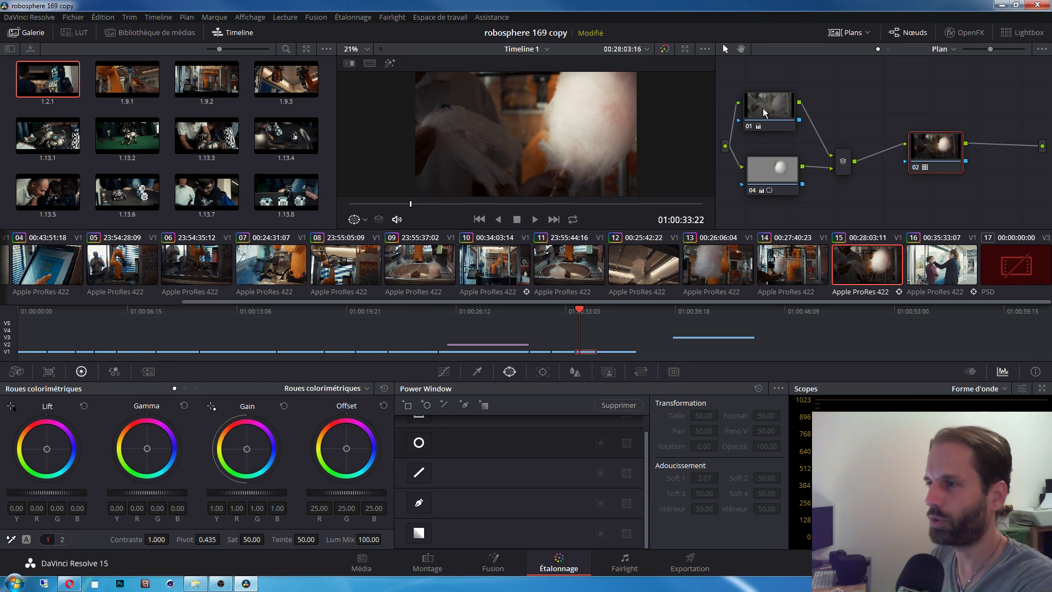
drag(775, 120, 763, 95)
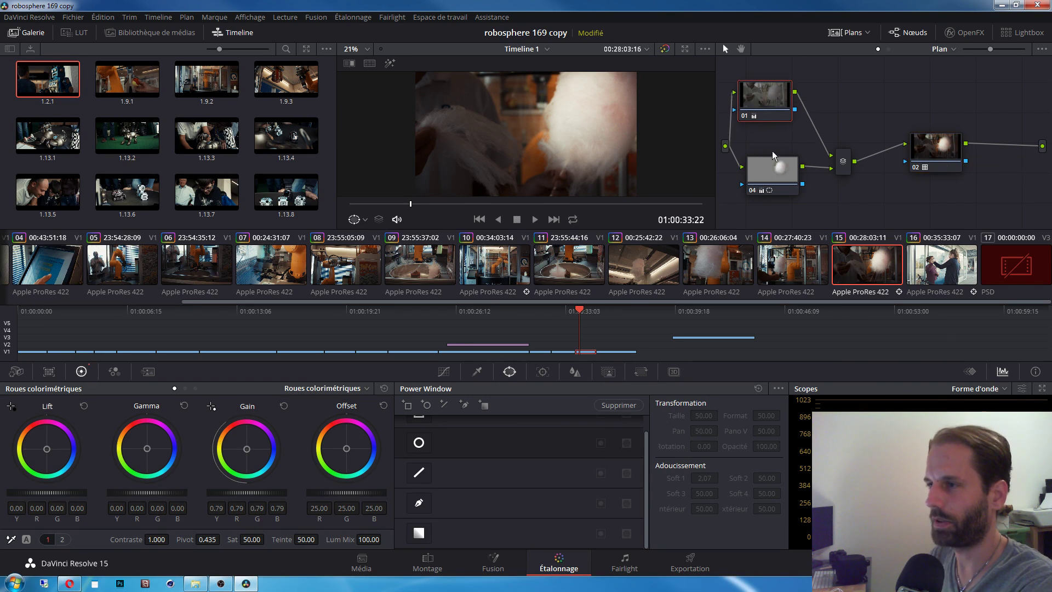
drag(772, 170, 771, 163)
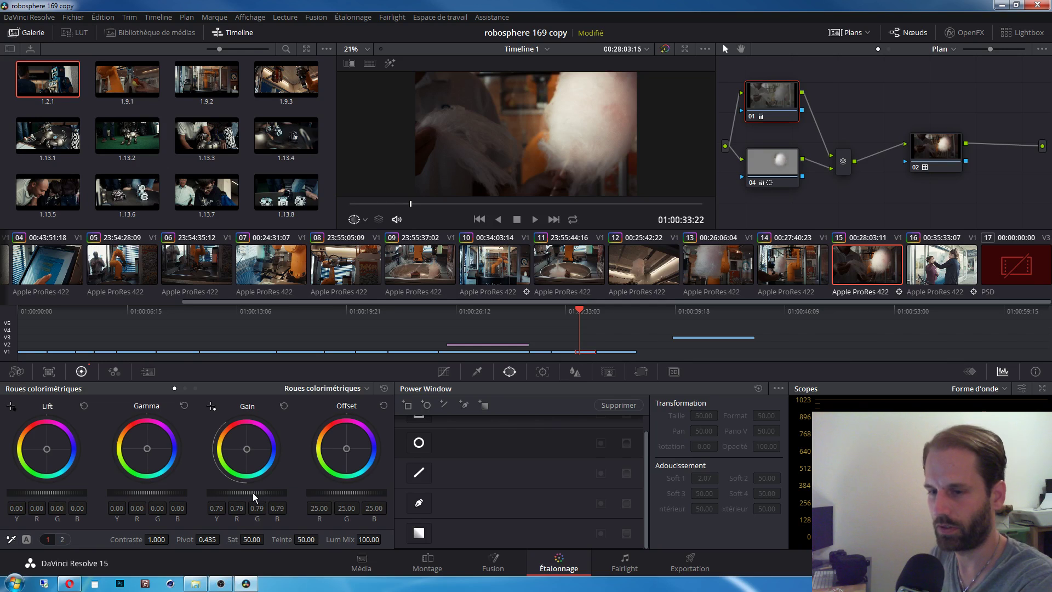
drag(252, 492, 233, 492)
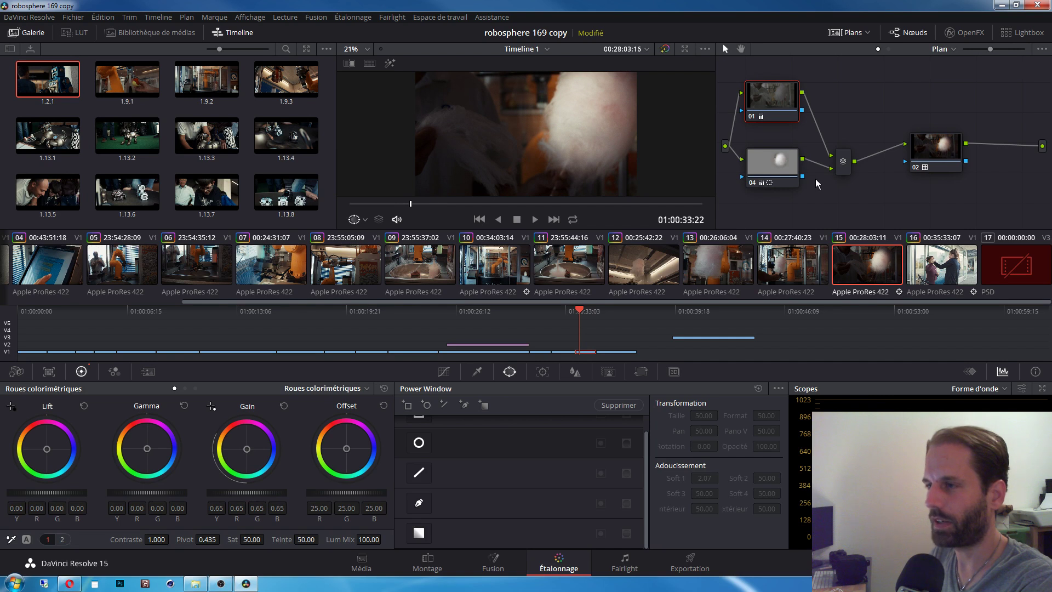
Step: Nudge node 04's circle window to keep it over the cotton candy
click(775, 160)
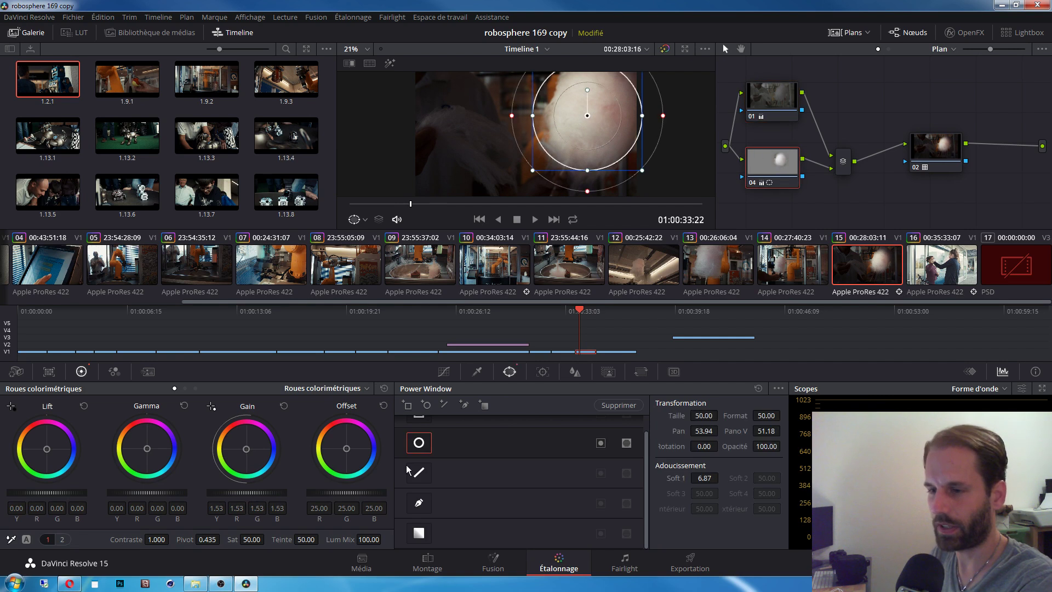
drag(580, 116, 582, 117)
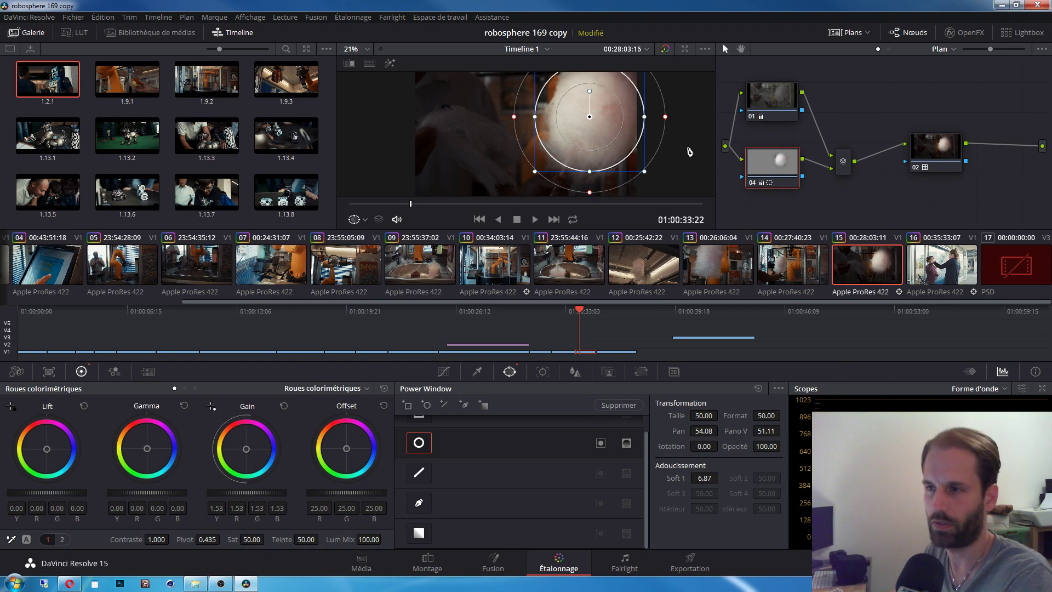
drag(590, 117, 592, 117)
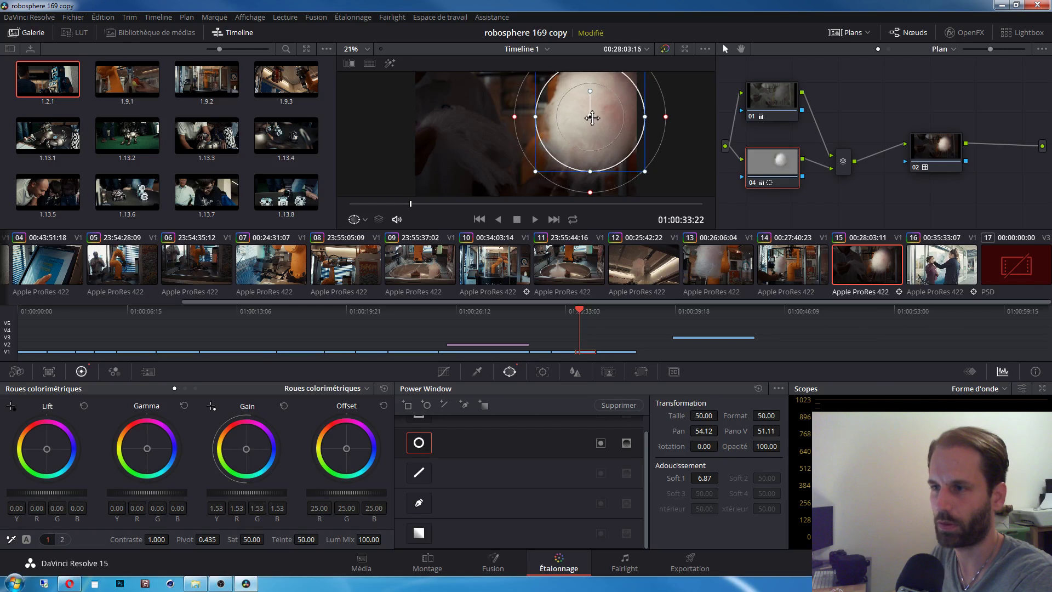
drag(467, 204, 518, 200)
drag(590, 118, 589, 116)
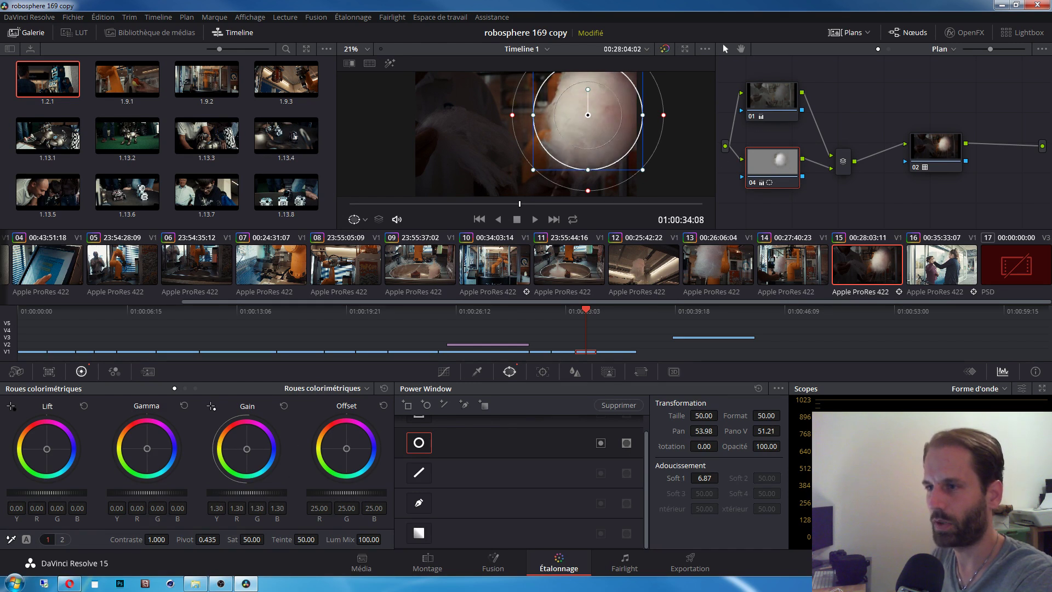
Step: Compare the nodes by raising node 04's saturation and lowering node 01's
click(778, 106)
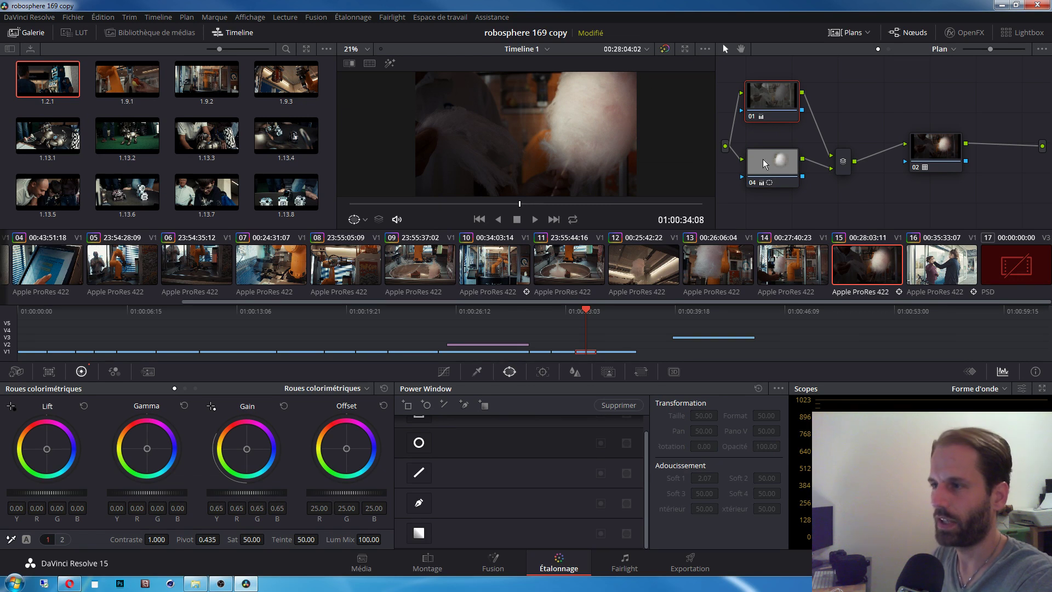
click(781, 164)
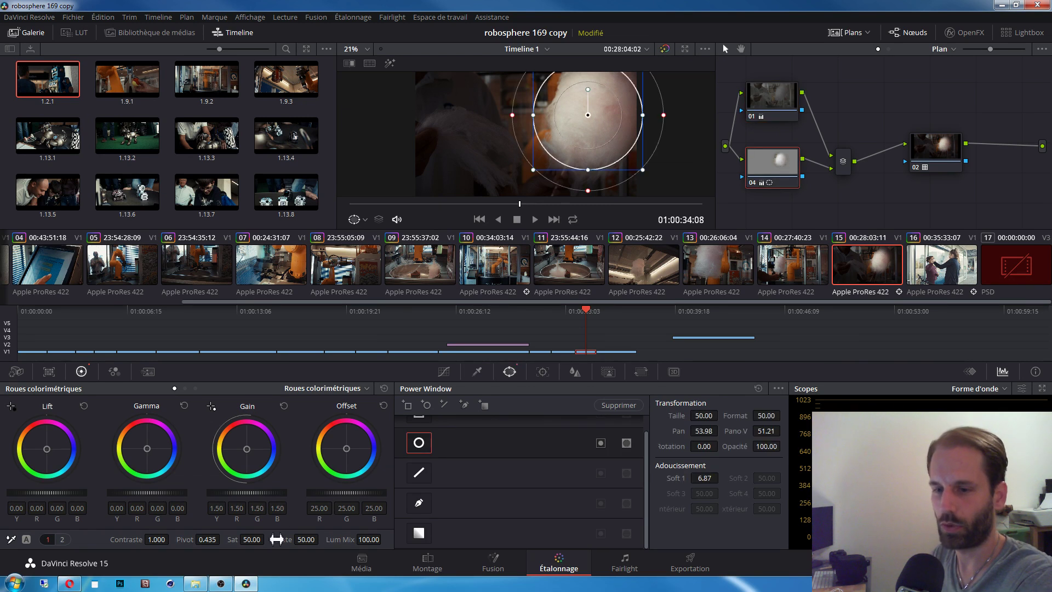
drag(255, 544, 266, 539)
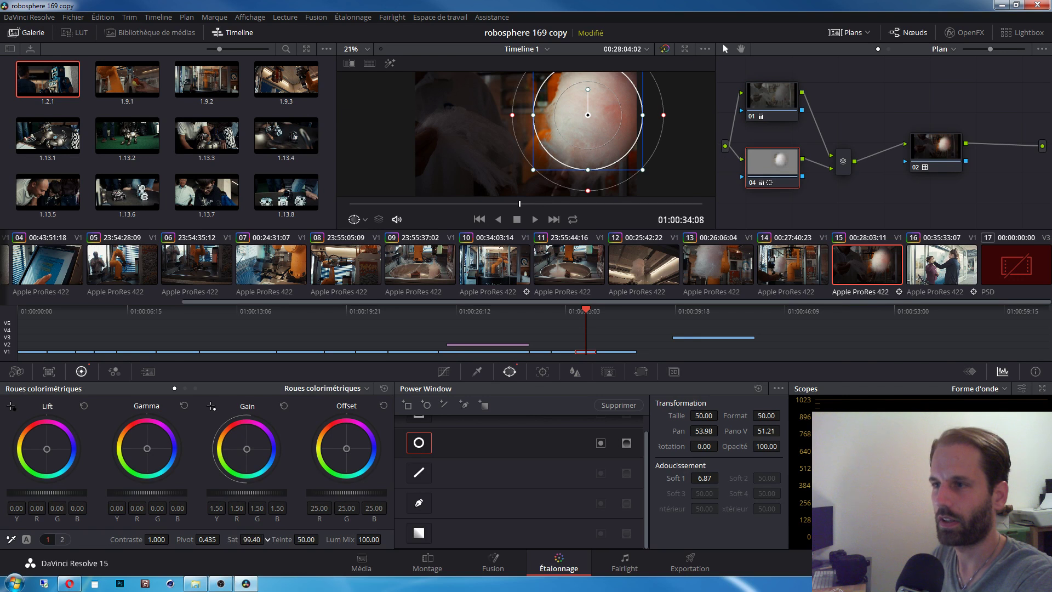
click(772, 94)
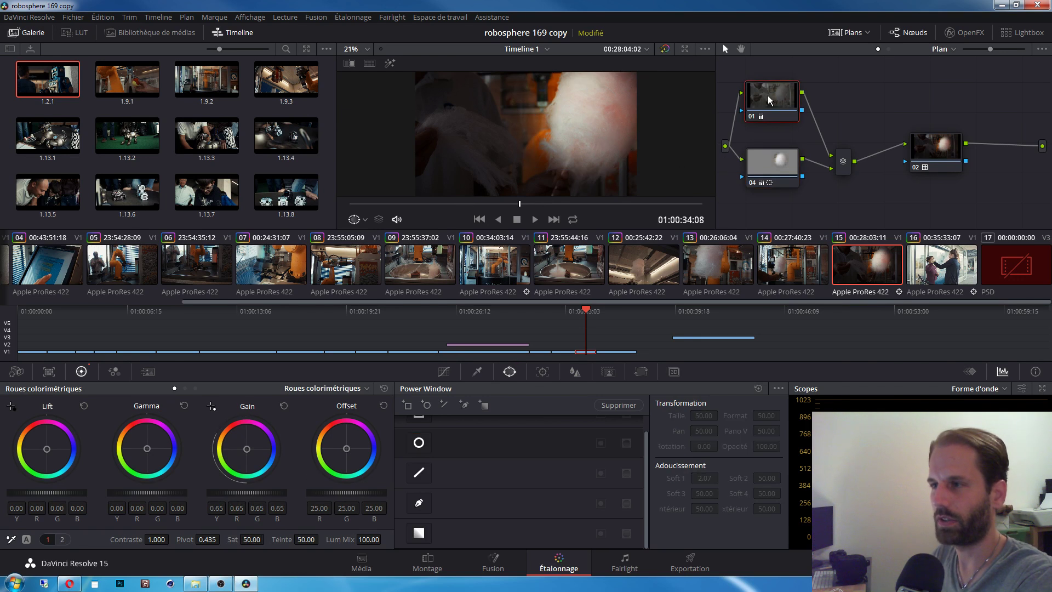
drag(251, 539, 268, 539)
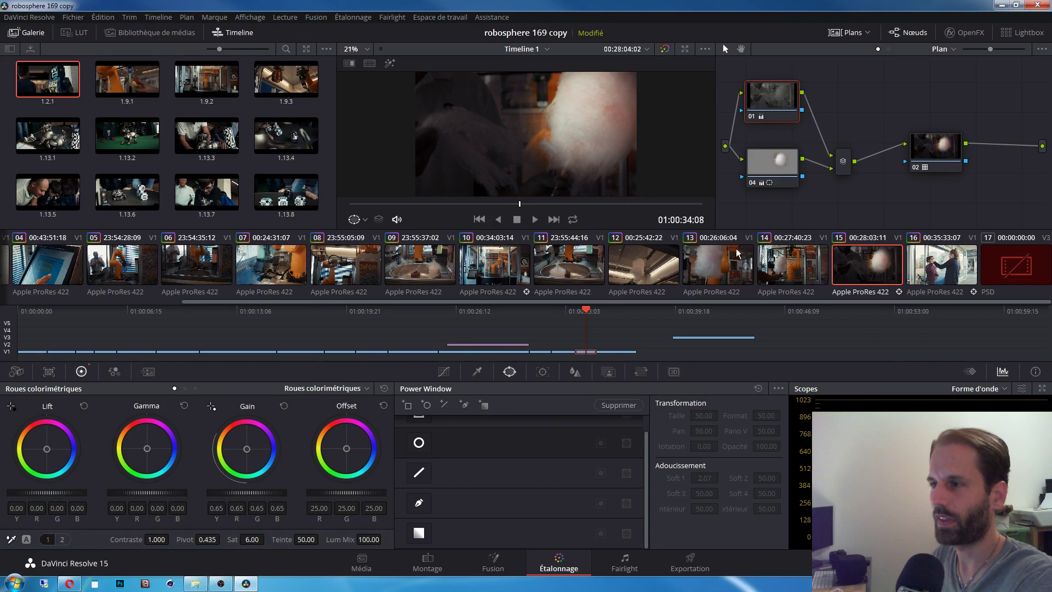
Step: Push node 04's saturation to 100, then delete node 04 and its Layer Mixer
click(784, 168)
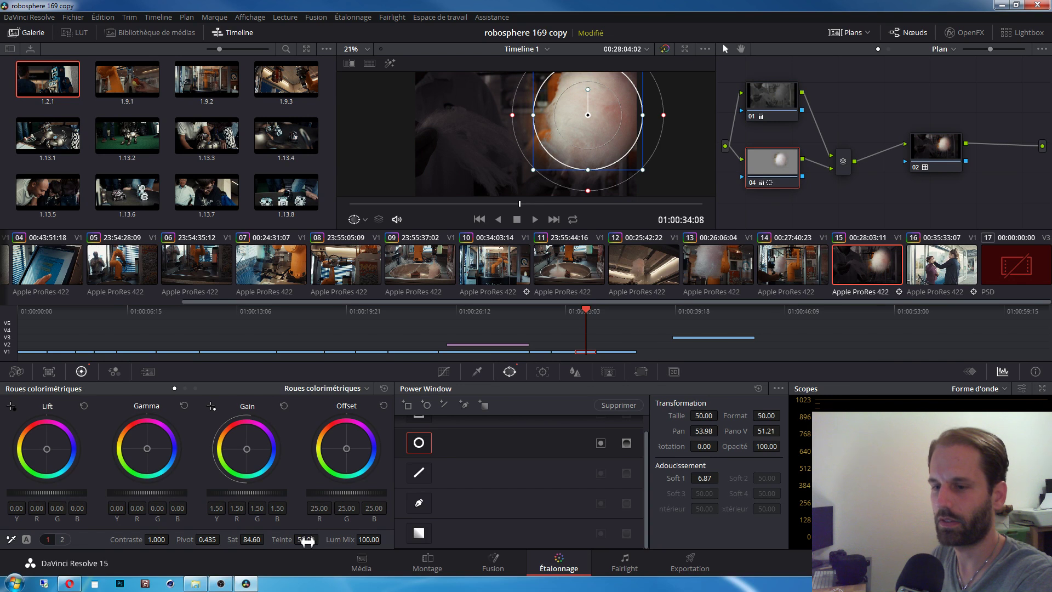
mouse_move(277, 541)
mouse_down()
mouse_move(259, 540)
mouse_move(268, 539)
mouse_up()
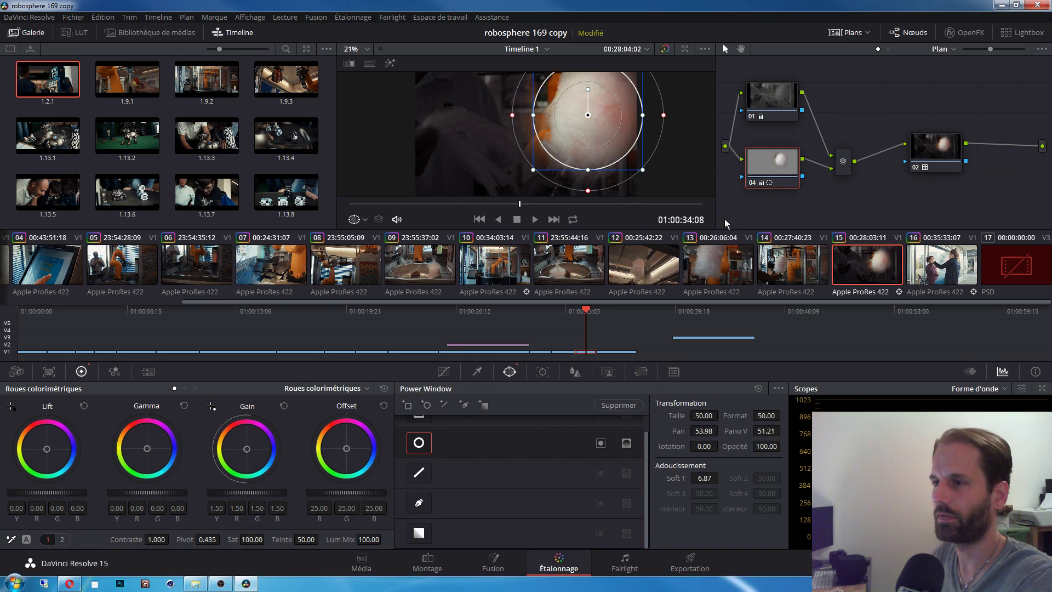
key(shift+semicolon)
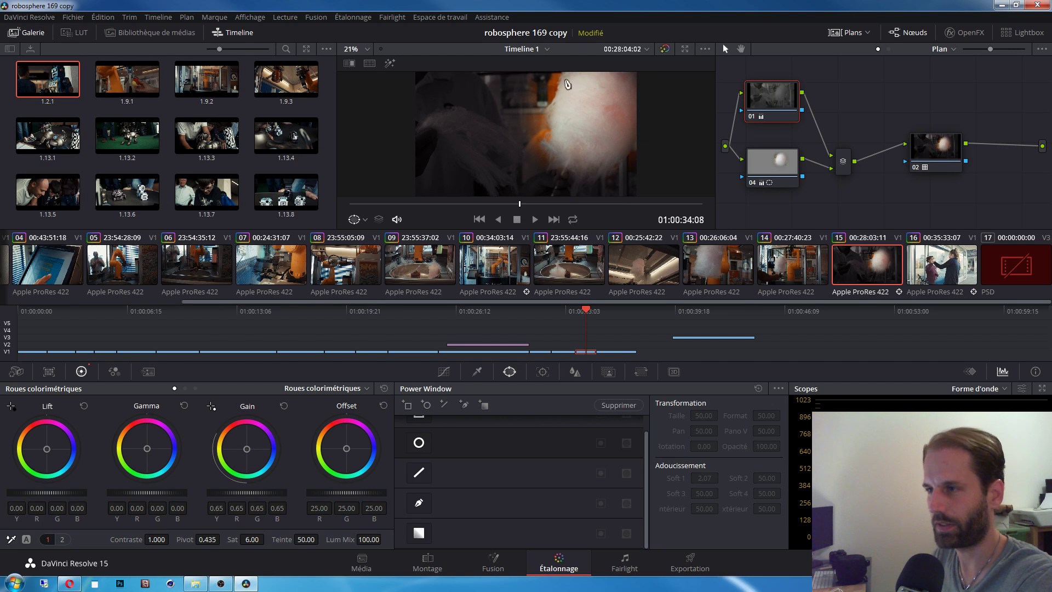
click(777, 172)
key(ctrl+z)
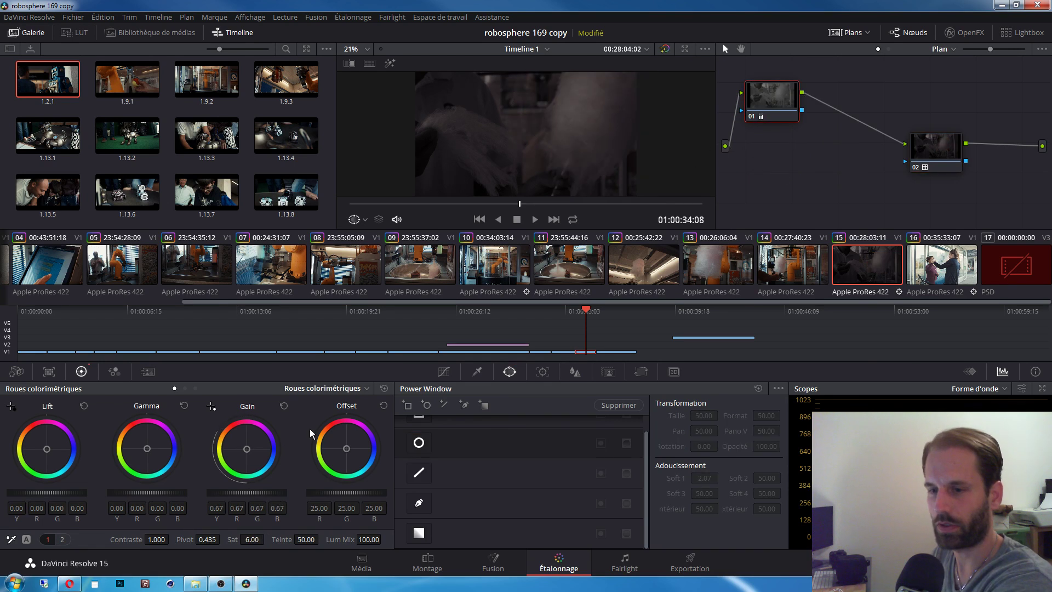
Step: Reset node 01's gain, set saturation 57.40 and gain 1.11, and move node 01
click(284, 408)
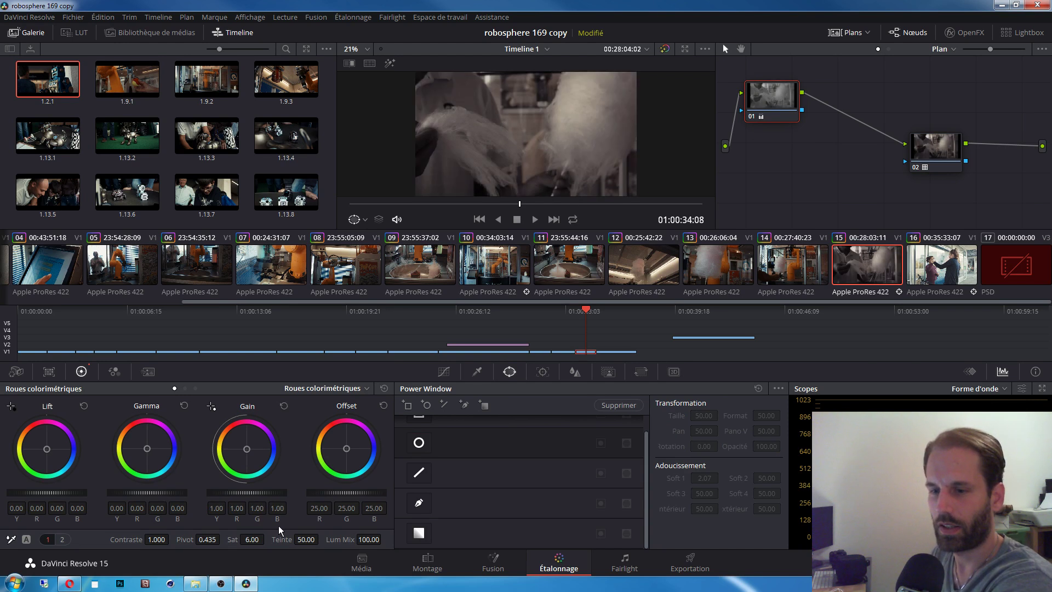
drag(258, 547, 267, 540)
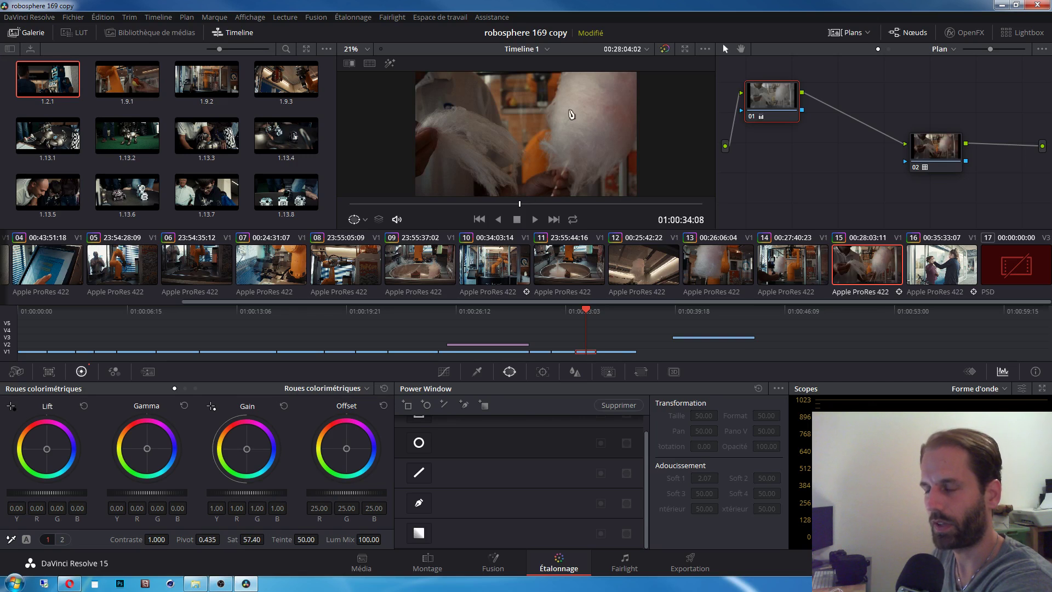
drag(270, 489, 282, 493)
drag(752, 121, 766, 126)
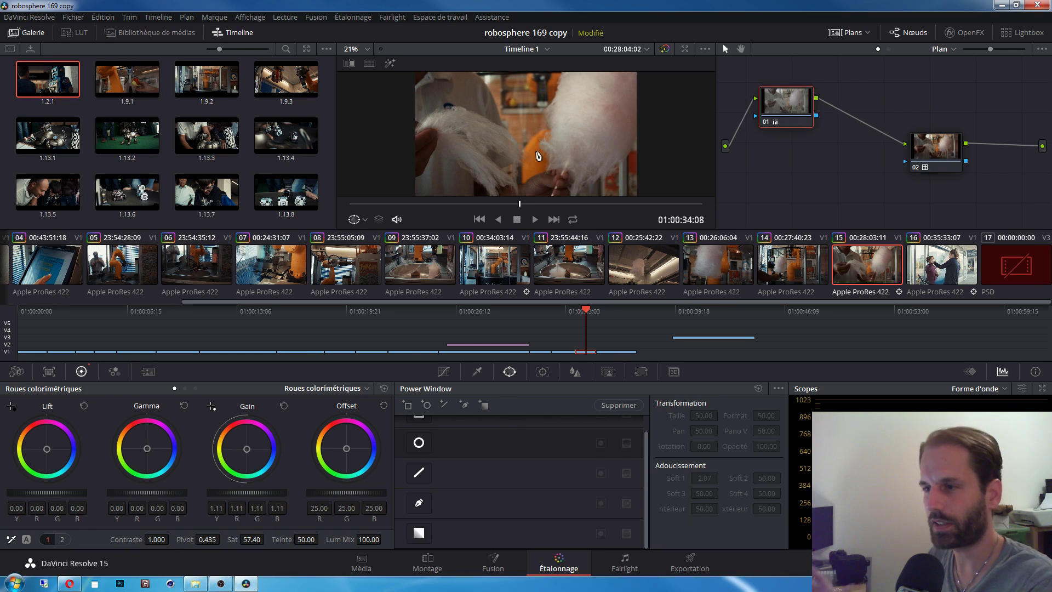
Step: Add a parallel correction node beside node 01
right_click(775, 100)
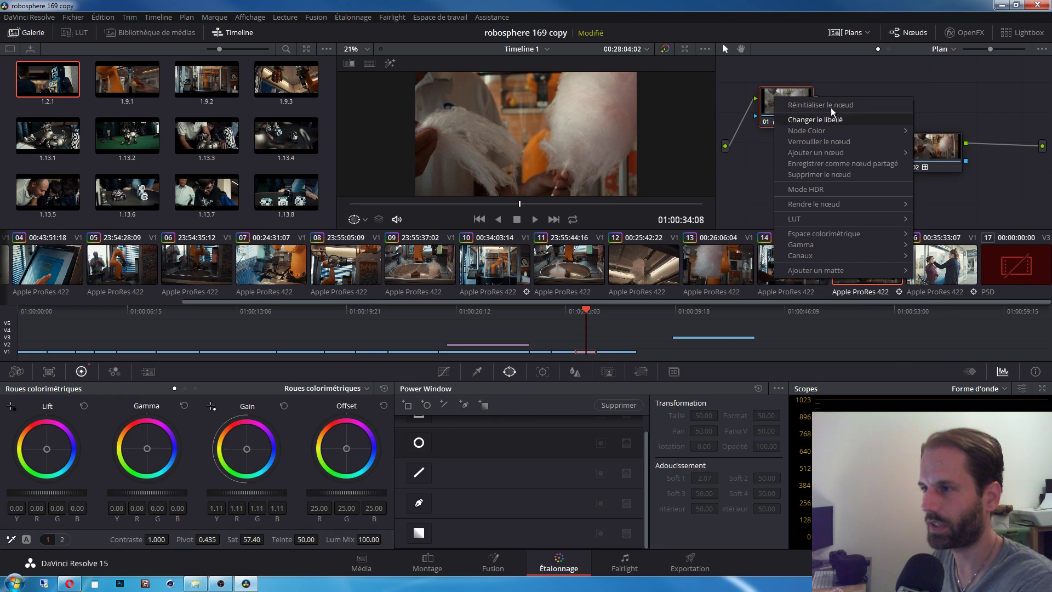
mouse_move(843, 154)
click(714, 176)
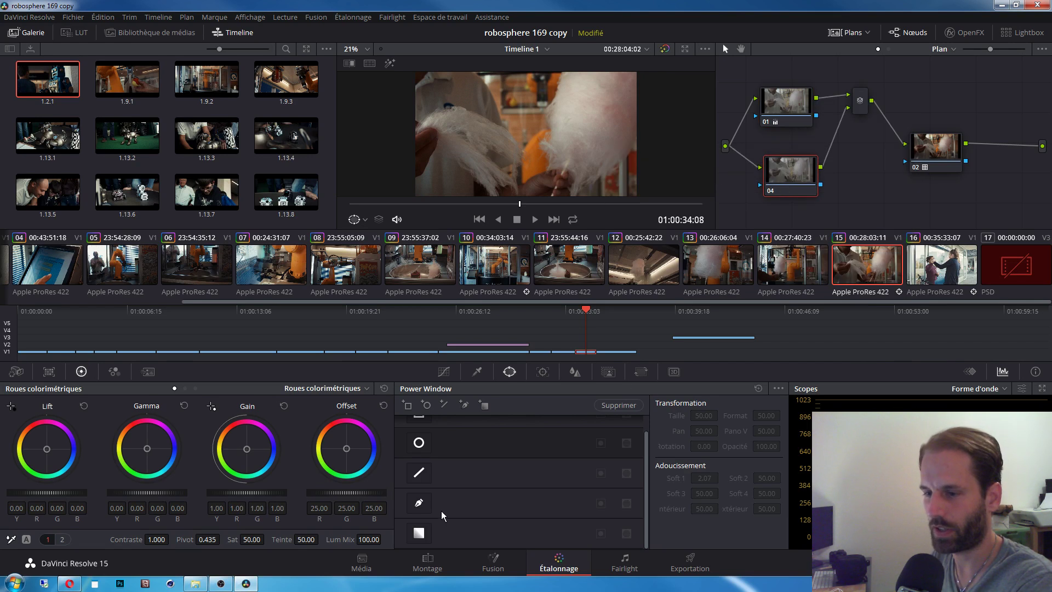
drag(646, 508, 646, 485)
mouse_move(647, 435)
mouse_down()
mouse_move(647, 540)
mouse_move(637, 435)
mouse_up()
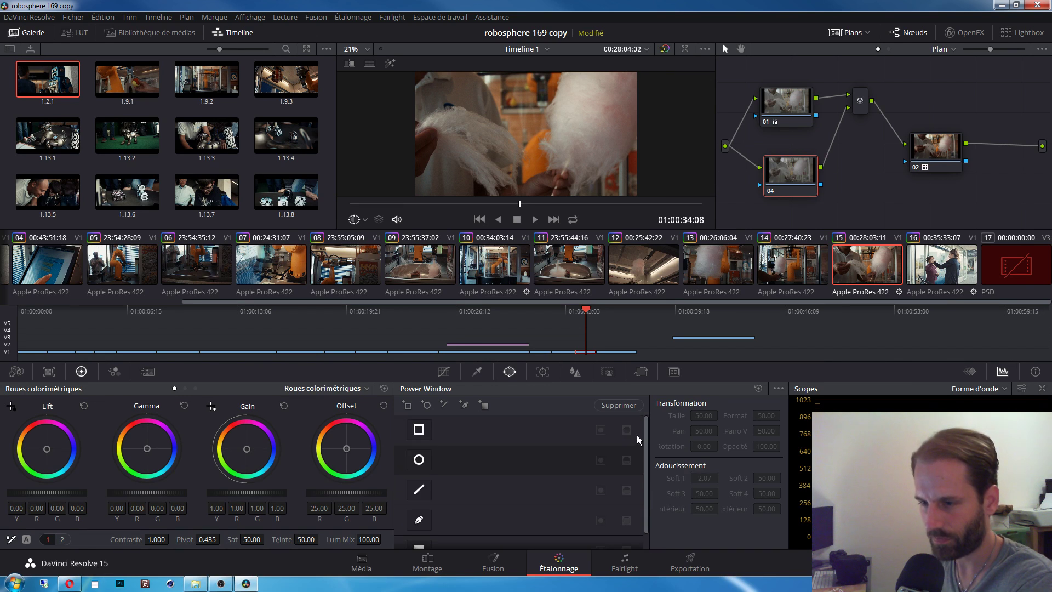
scroll(635, 504, down, 2)
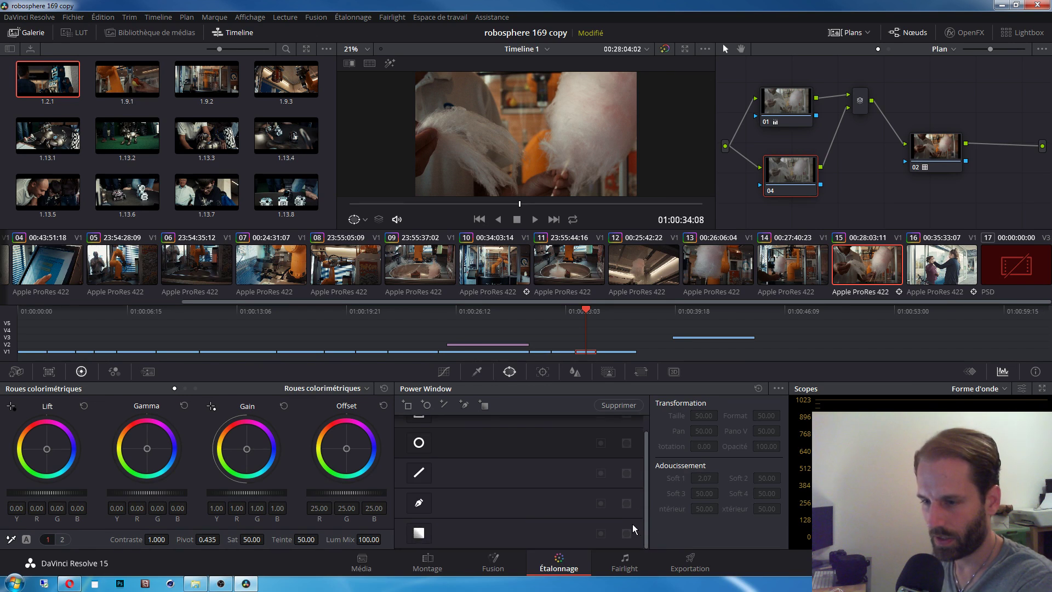
Step: Angle a linear window with softness 10.38 across the left side and tint its gain blue to 1.40
click(418, 533)
drag(533, 137, 470, 114)
drag(469, 153, 648, 134)
drag(471, 112, 401, 111)
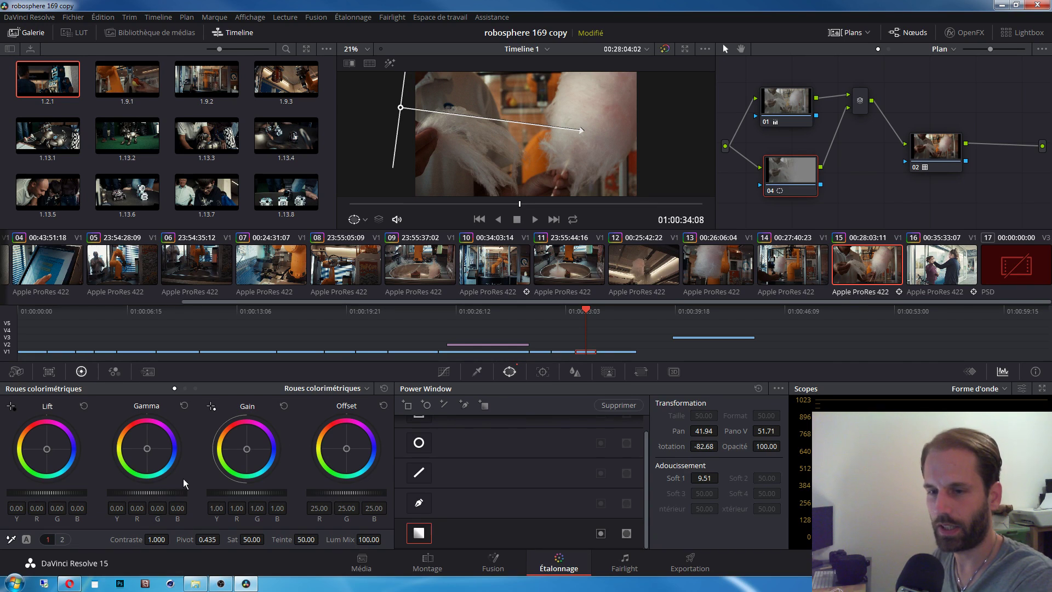
drag(248, 448, 251, 450)
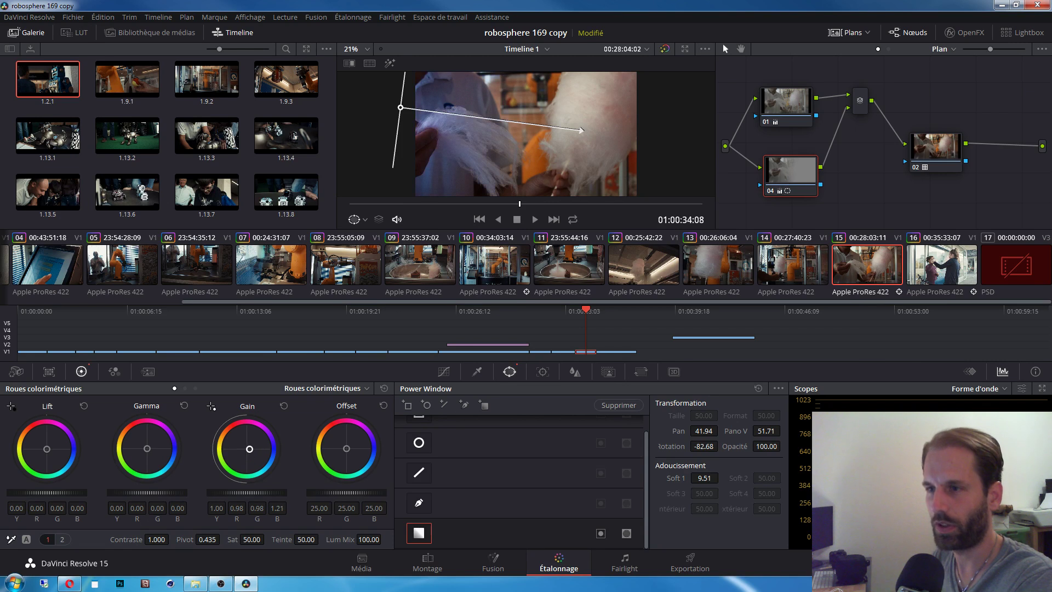
drag(400, 107, 393, 105)
drag(572, 126, 590, 138)
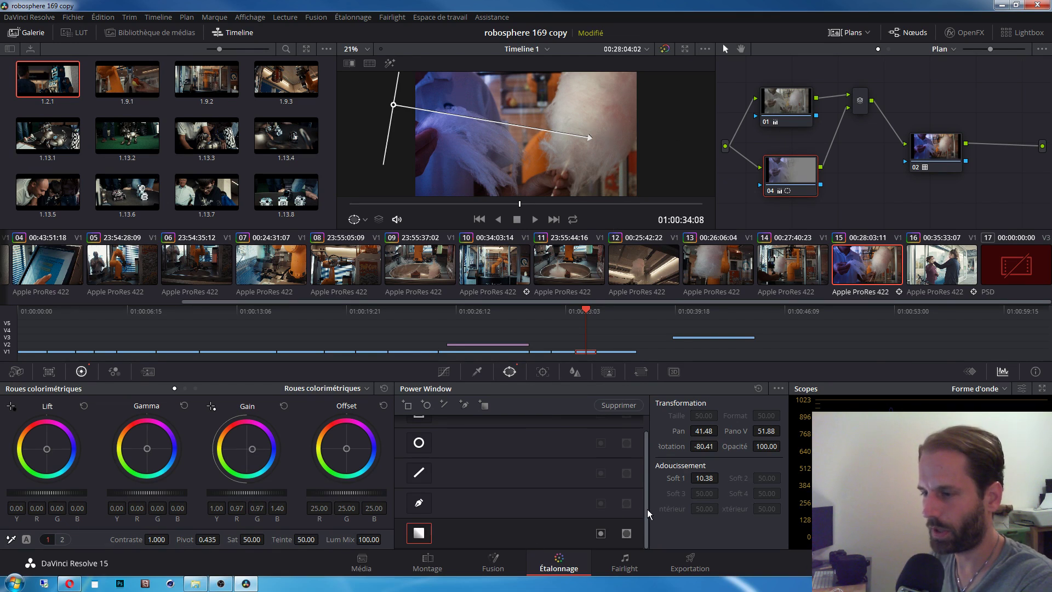
scroll(646, 508, up, 1)
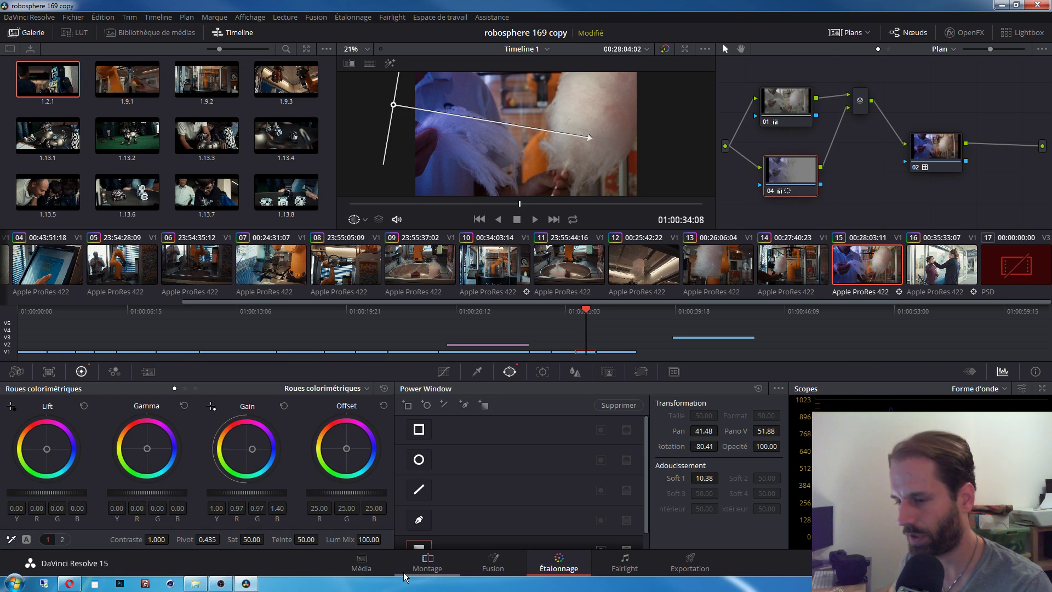
Step: On the Deliver page, browse clips 07–09 and scrub through the edit
click(684, 566)
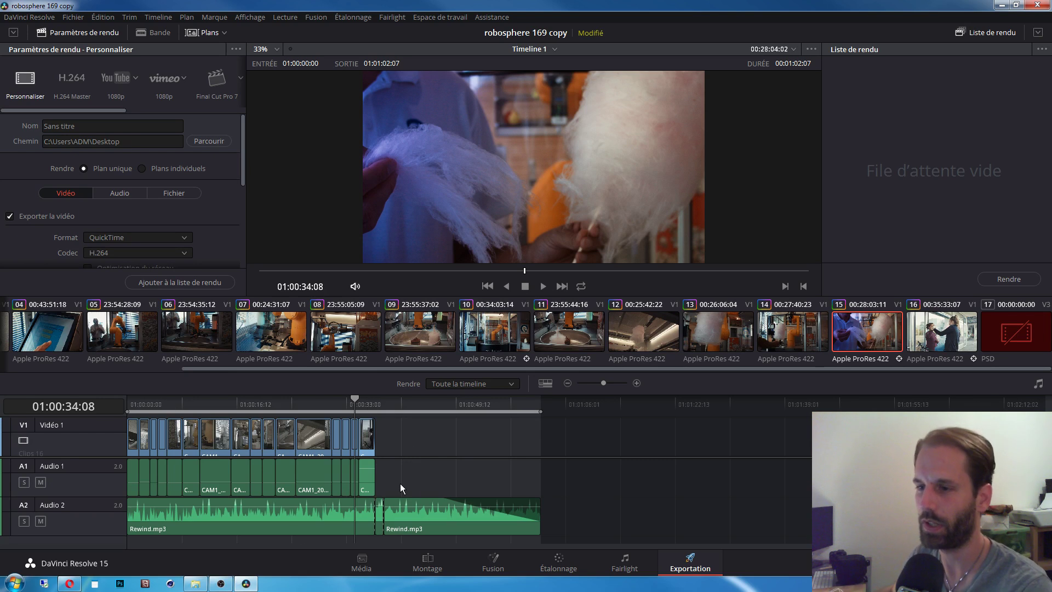
click(336, 339)
click(270, 335)
click(406, 343)
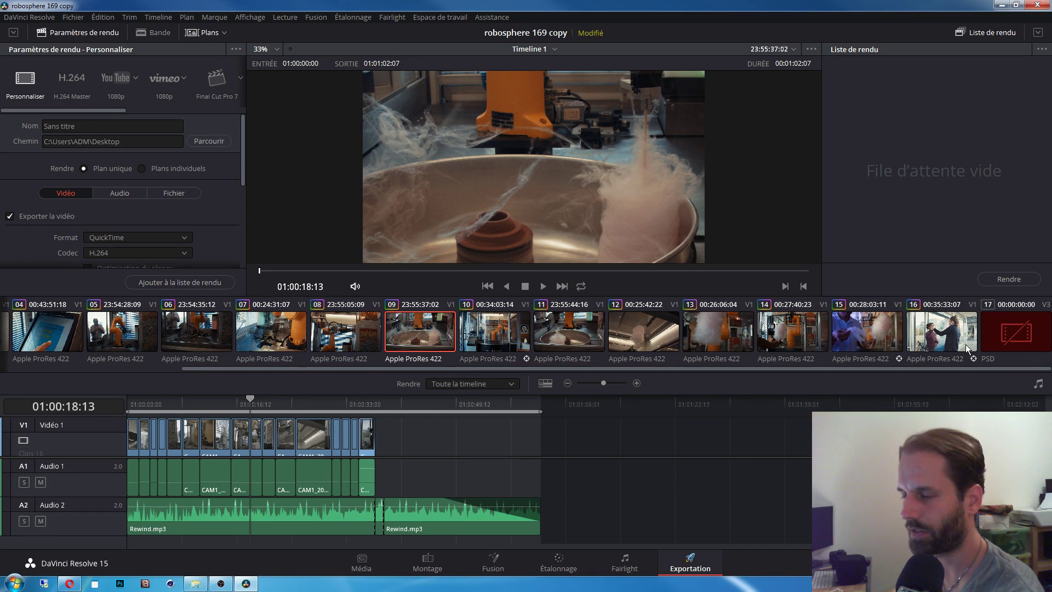
click(280, 330)
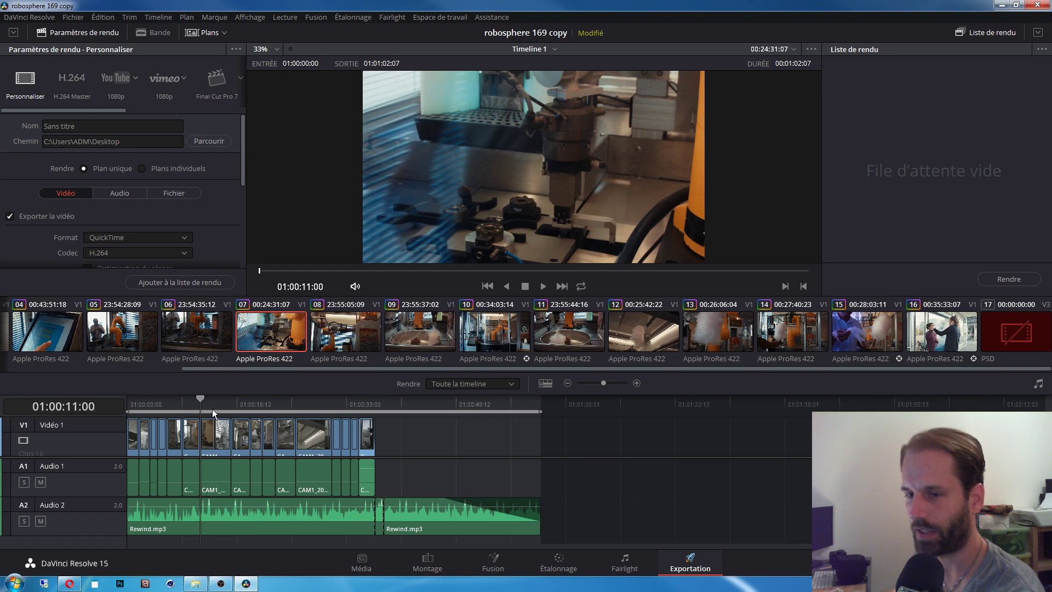
drag(199, 398, 294, 399)
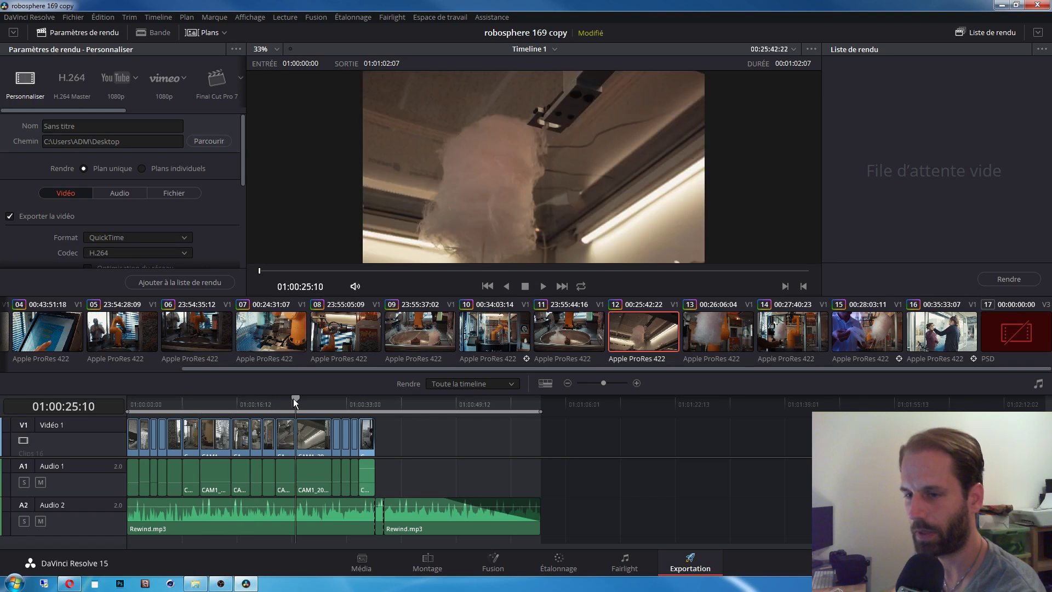
Step: Set the render range to 01:00:16:18–01:00:22:02 around cotton candy clip 09
click(333, 346)
click(267, 341)
click(176, 332)
click(147, 329)
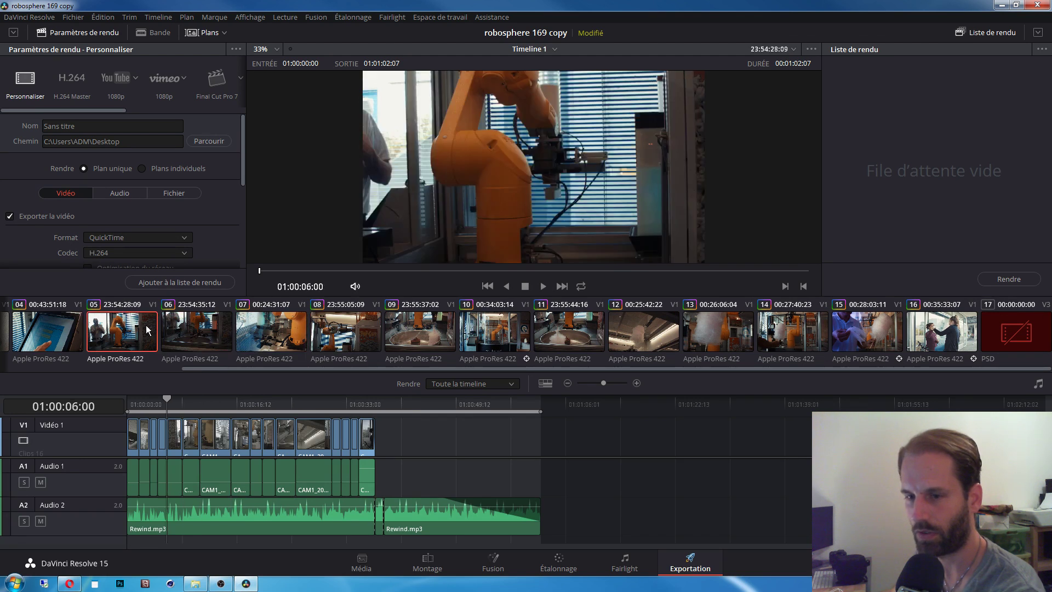
click(407, 333)
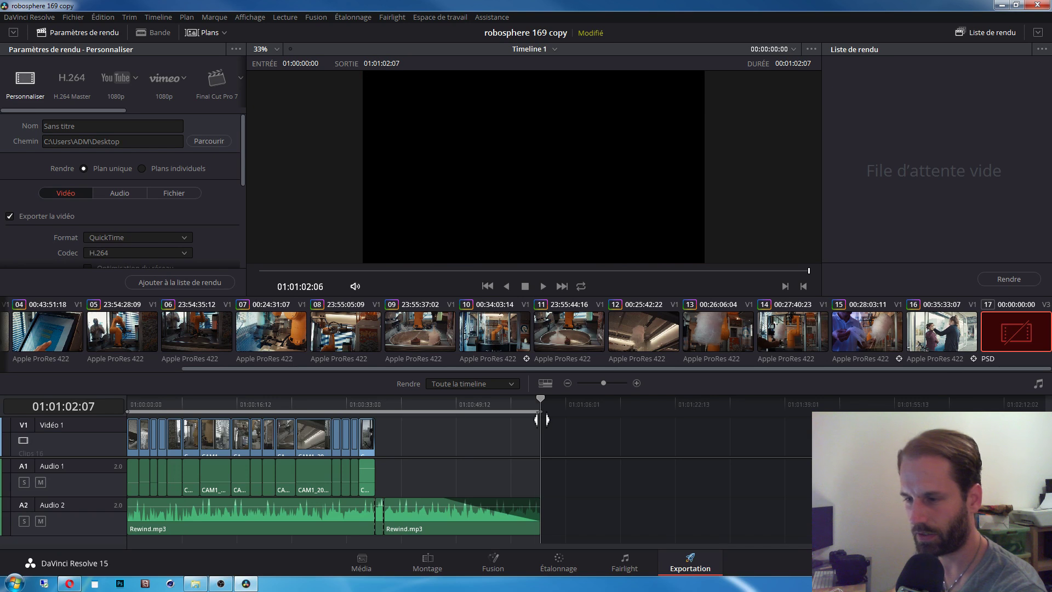
drag(541, 419, 273, 416)
drag(130, 409, 239, 417)
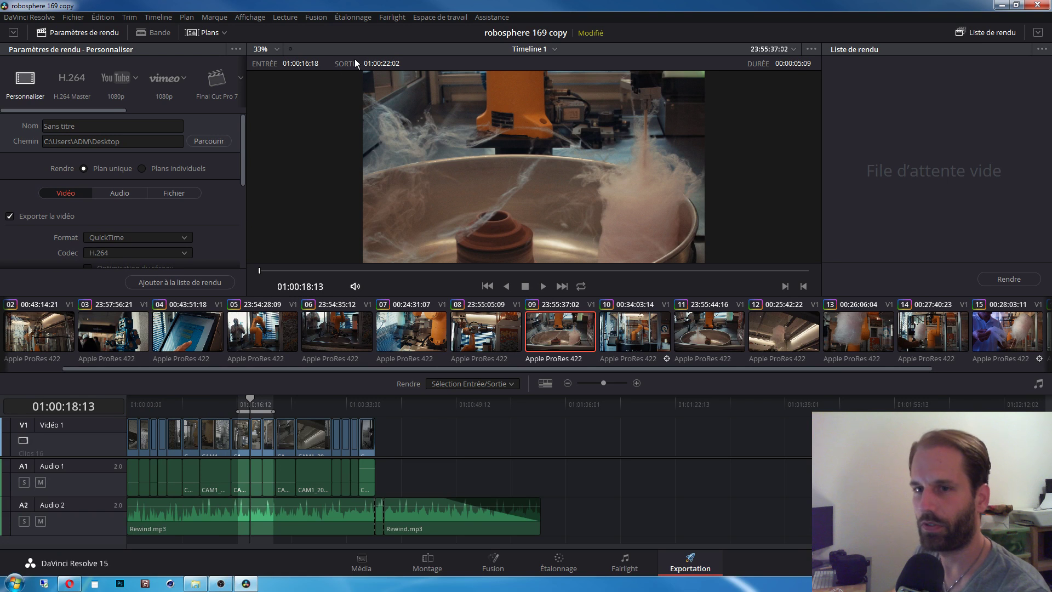
Step: Apply the YouTube 1080p render preset and expand the advanced render settings
click(125, 79)
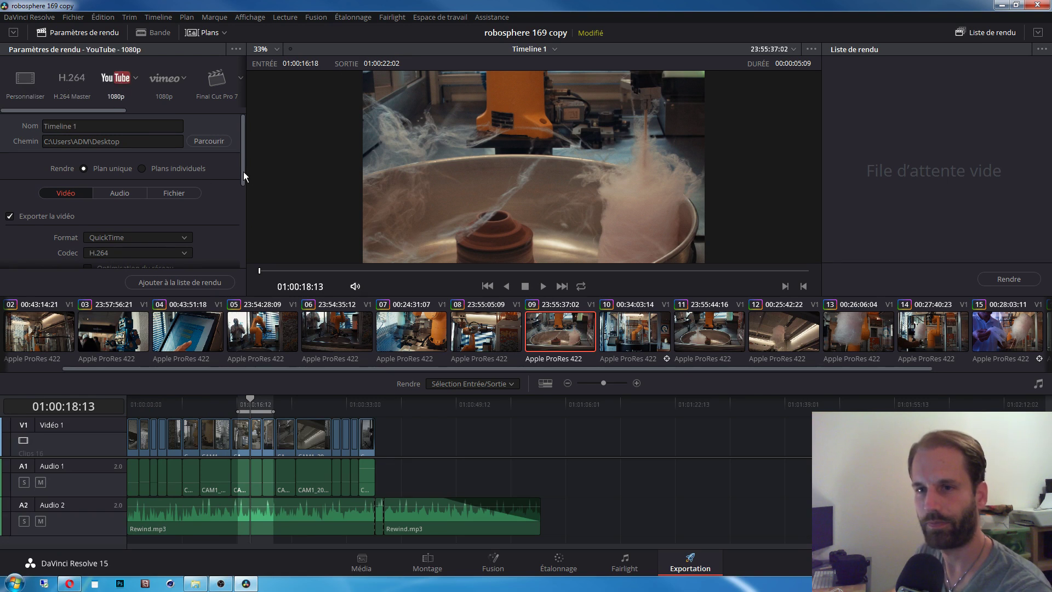
drag(243, 172, 248, 272)
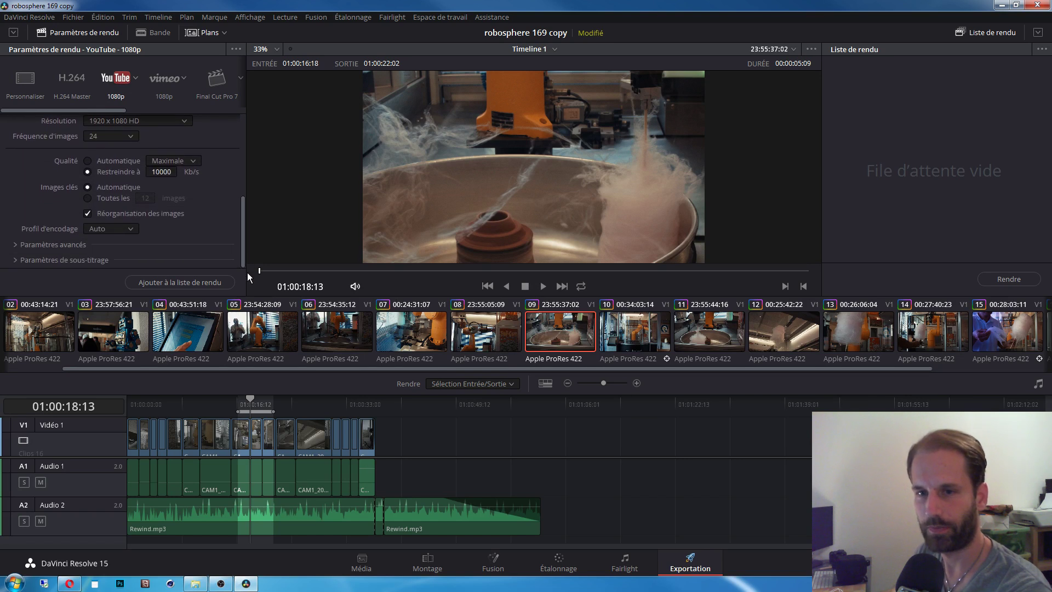
click(20, 245)
Step: Scroll the render settings back to the top to show the Nom and Chemin fields
scroll(244, 202, down, 4)
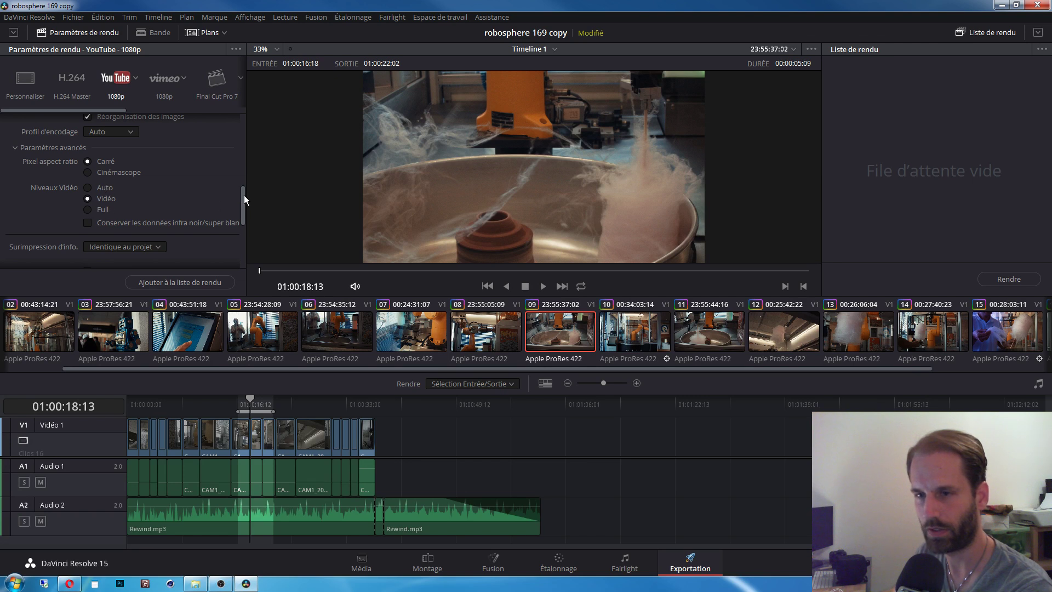
drag(243, 207, 244, 203)
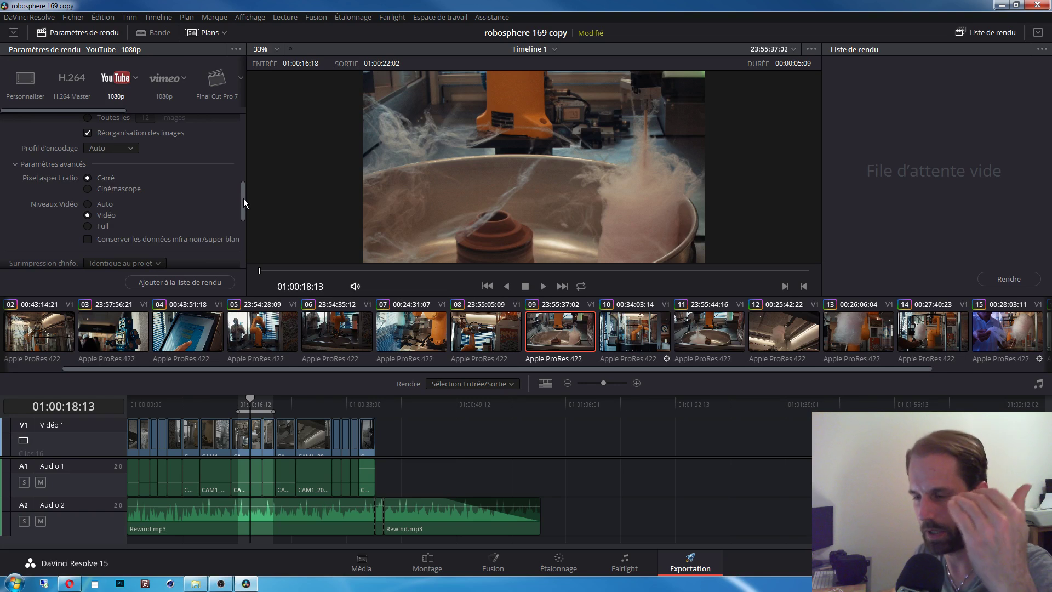
drag(243, 198, 251, 193)
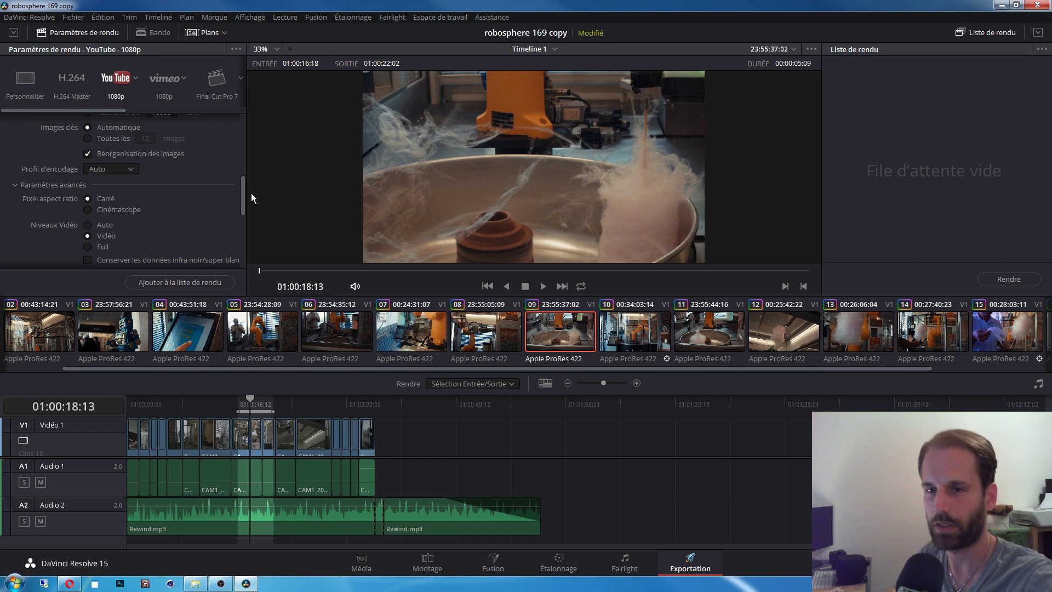
drag(251, 193, 243, 127)
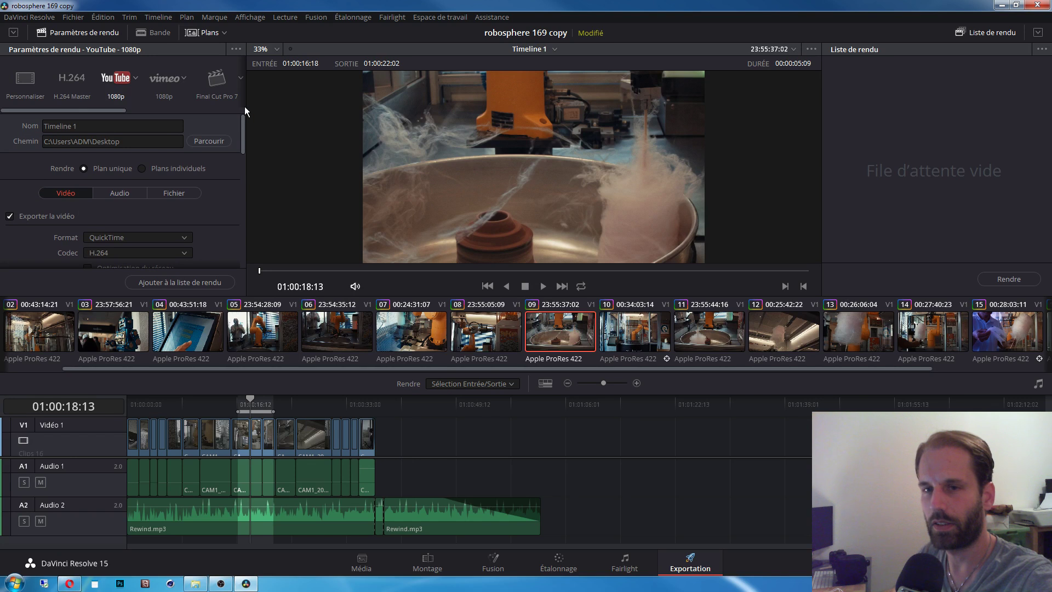
Step: Rename the render output from Timeline 1 to 'test rendu'
click(111, 121)
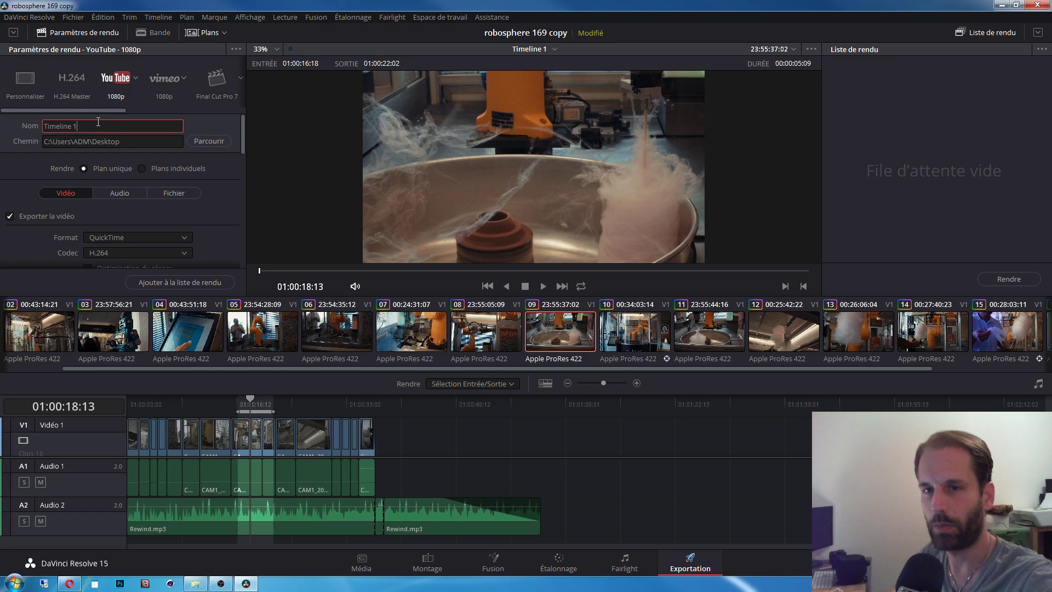
drag(98, 122, 24, 124)
text(test)
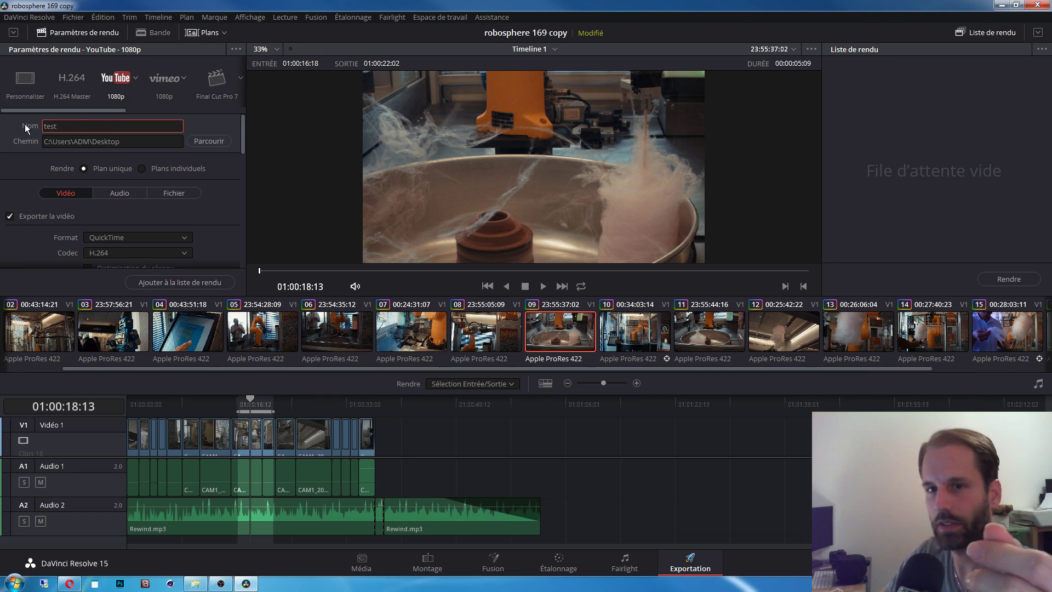
text( rend)
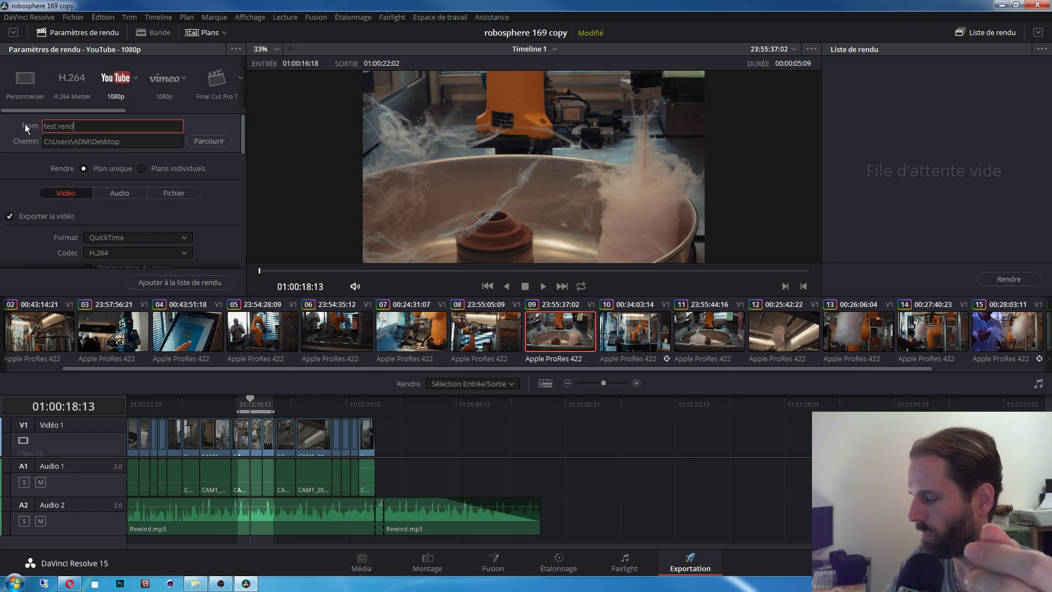
text(u)
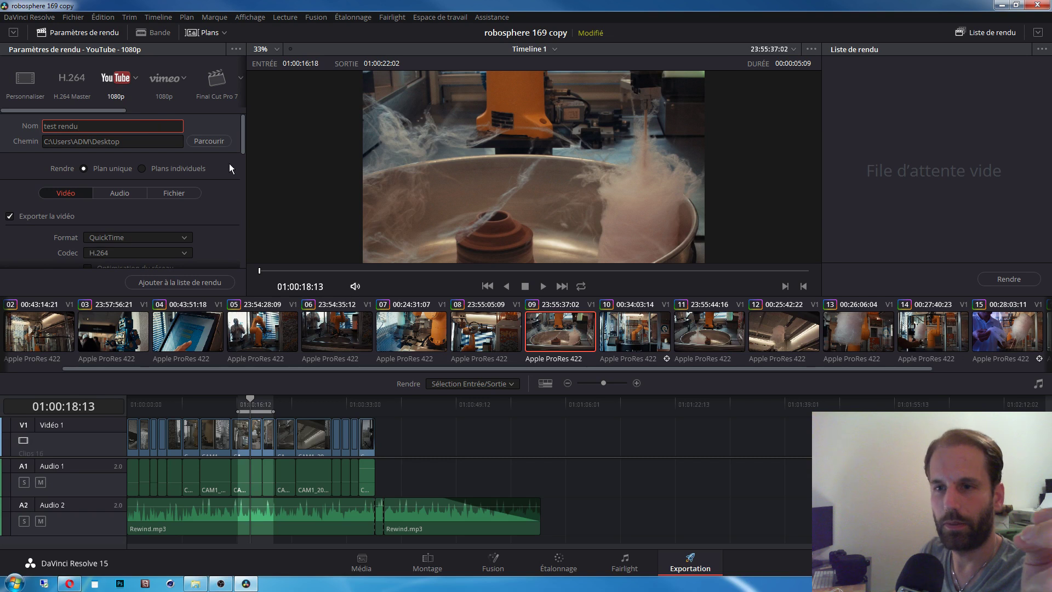
Step: Check the Audio and Fichier export settings, then return to the Vidéo settings
click(135, 193)
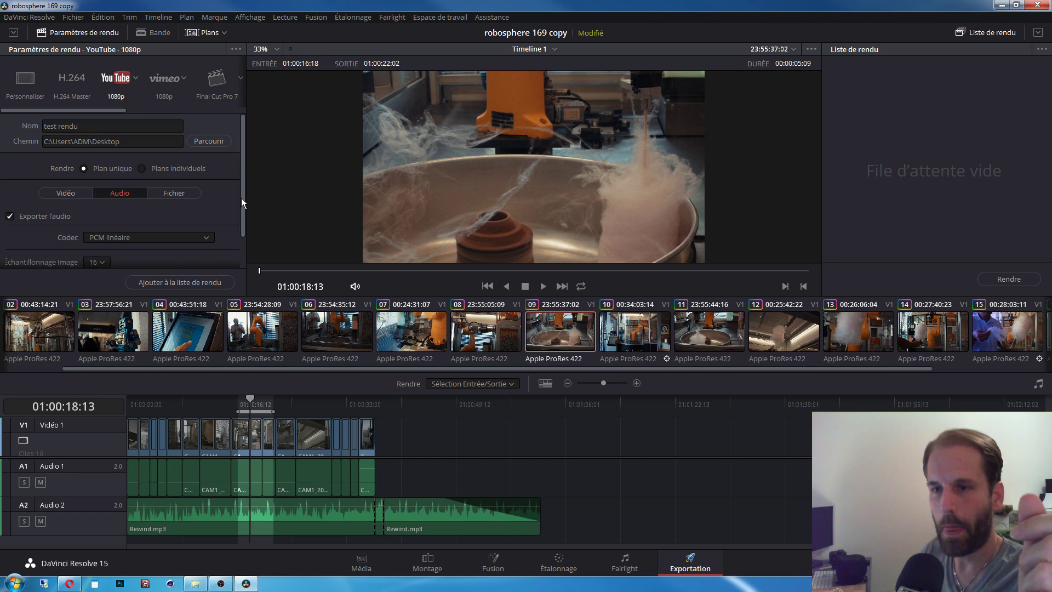
mouse_move(241, 198)
mouse_down()
mouse_move(244, 231)
mouse_move(244, 211)
mouse_up()
click(176, 175)
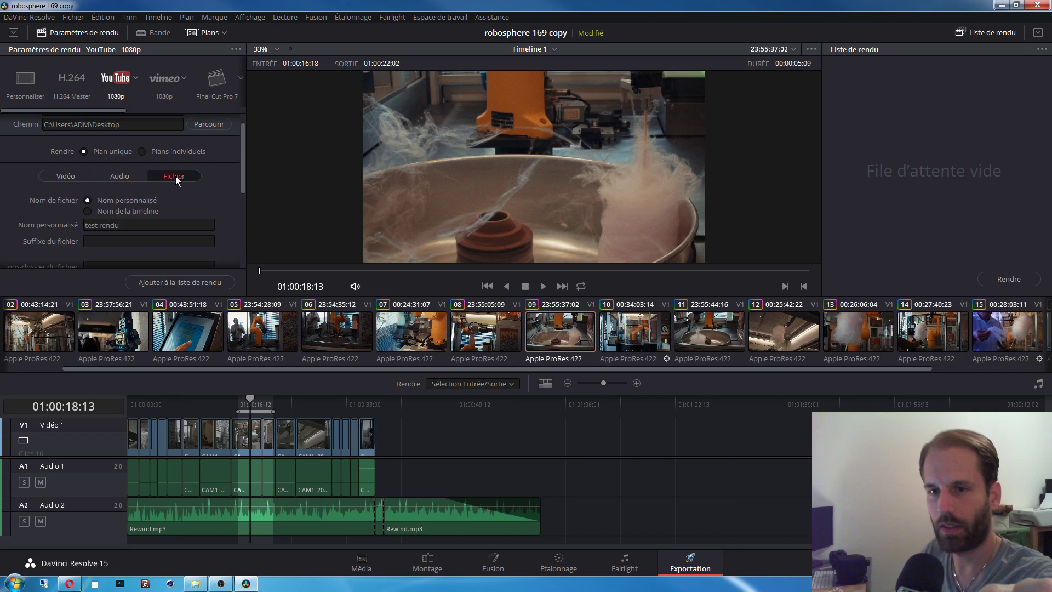
click(67, 176)
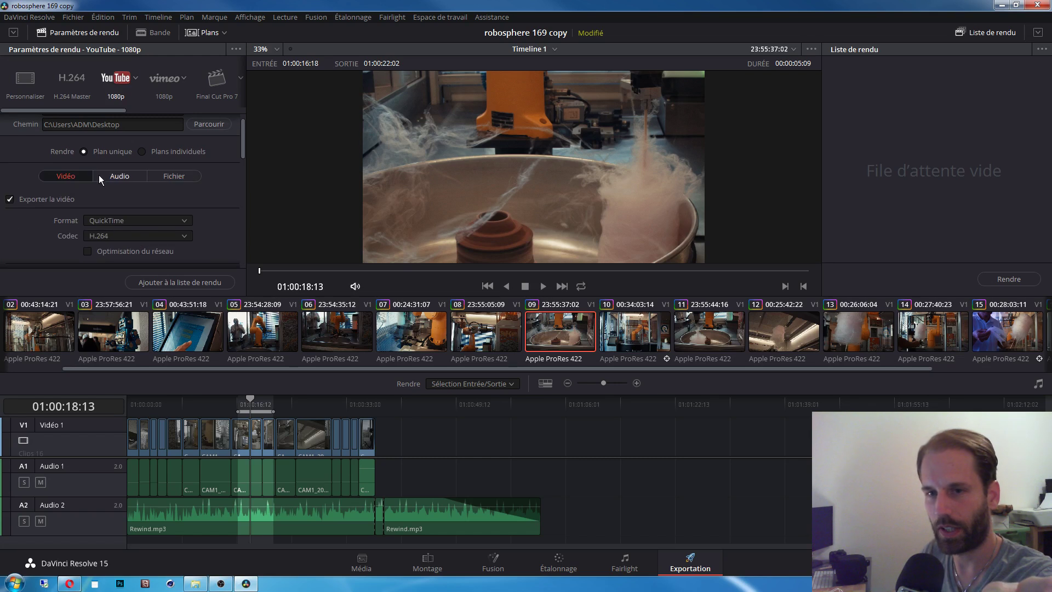
Step: Confirm the output resolution stays at 1920 x 1080 HD
drag(241, 150, 199, 175)
click(156, 167)
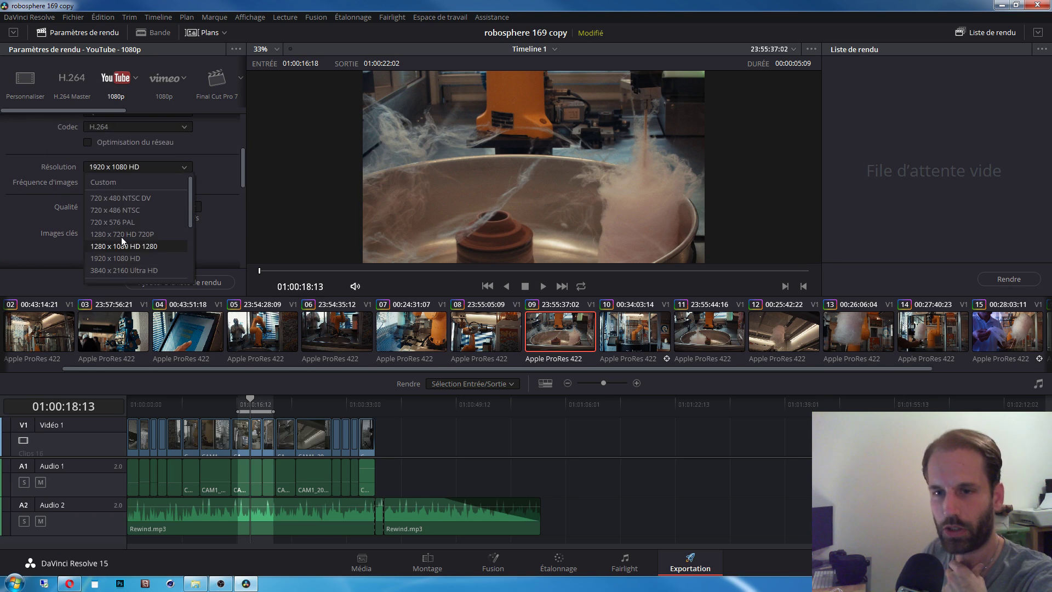
click(229, 176)
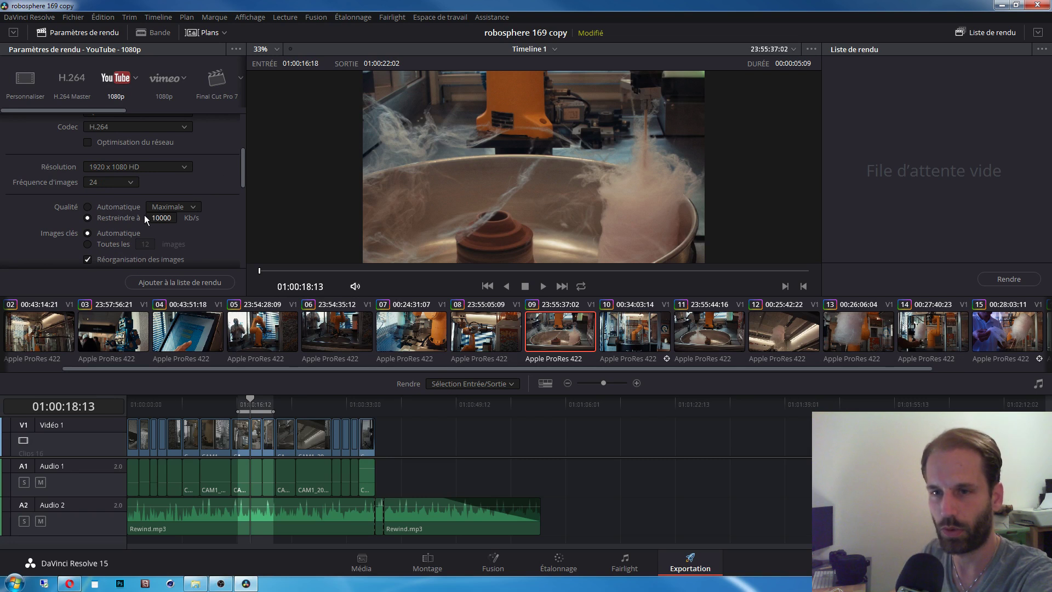
drag(242, 176, 241, 186)
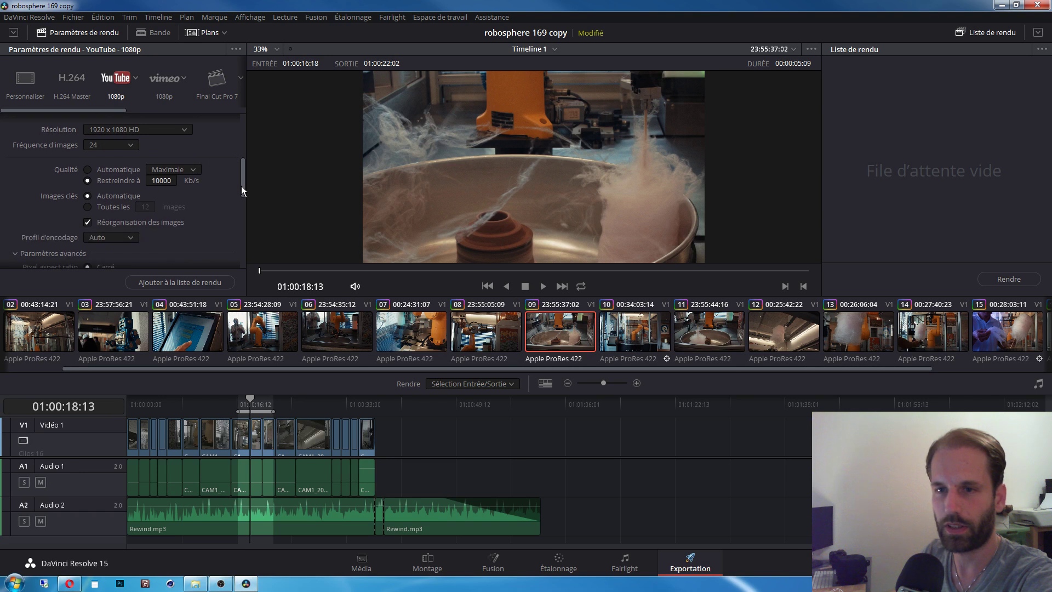
Step: Set video quality to Automatique at the Élevée level
click(90, 170)
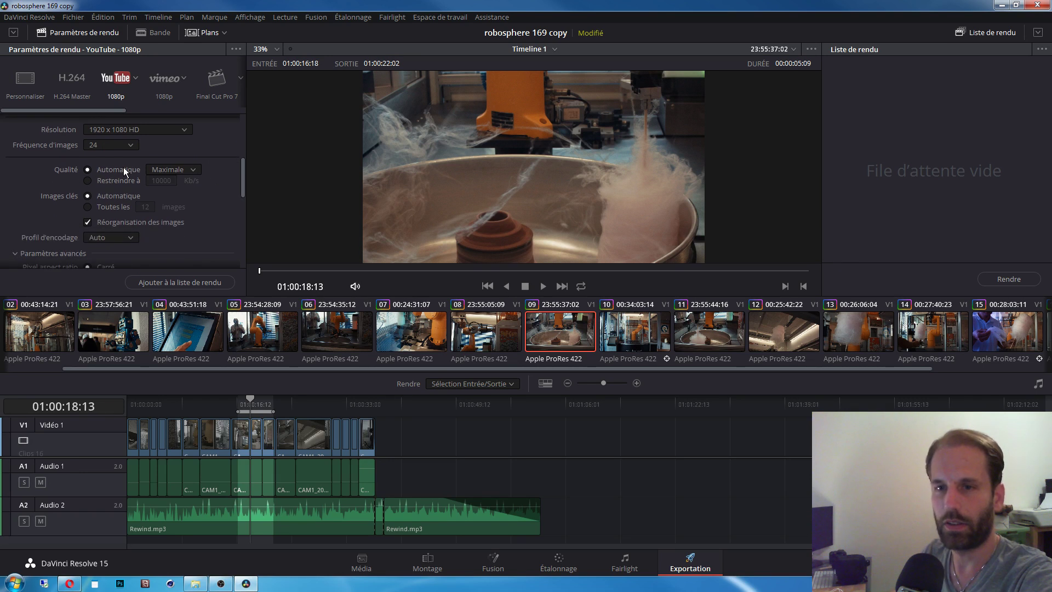
click(167, 170)
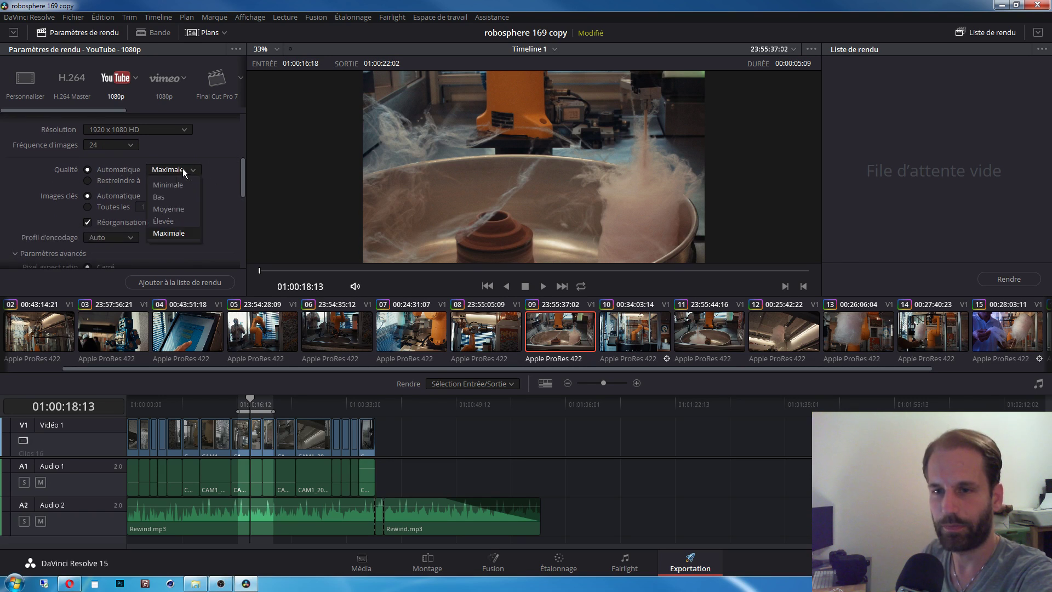
click(225, 168)
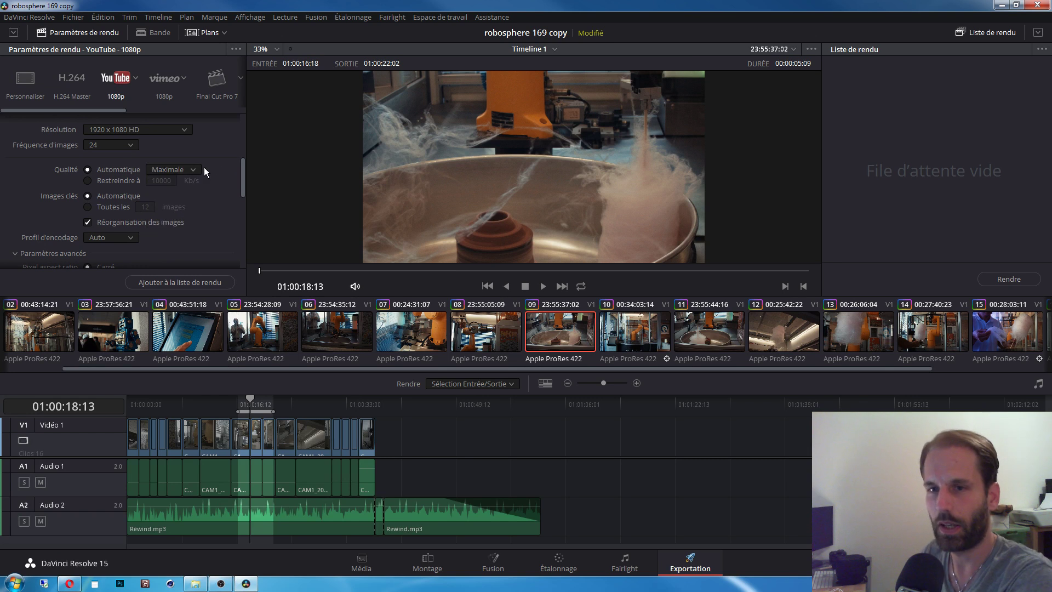
click(102, 179)
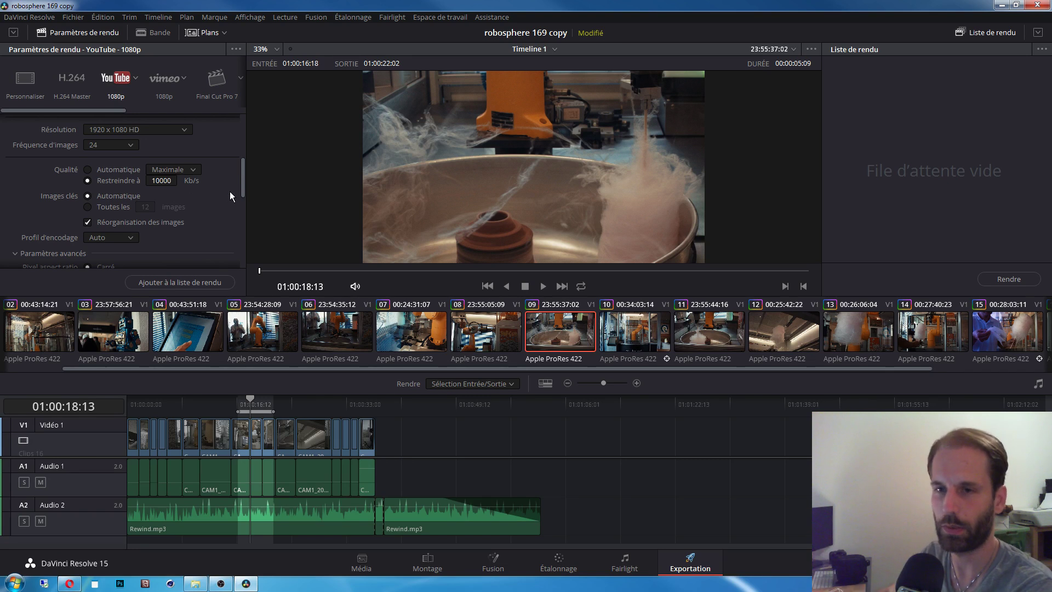
click(96, 170)
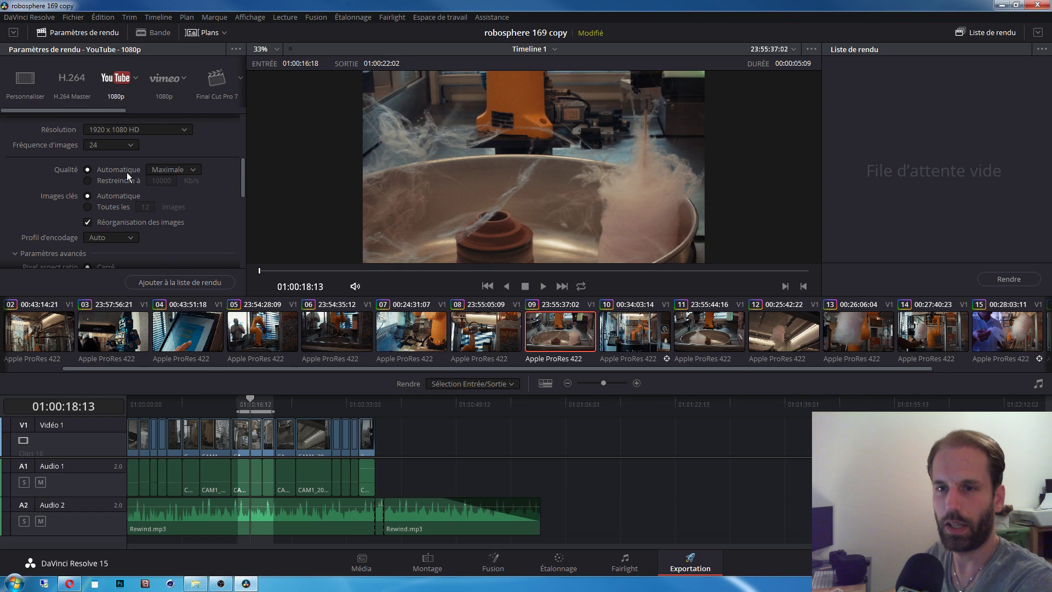
click(176, 169)
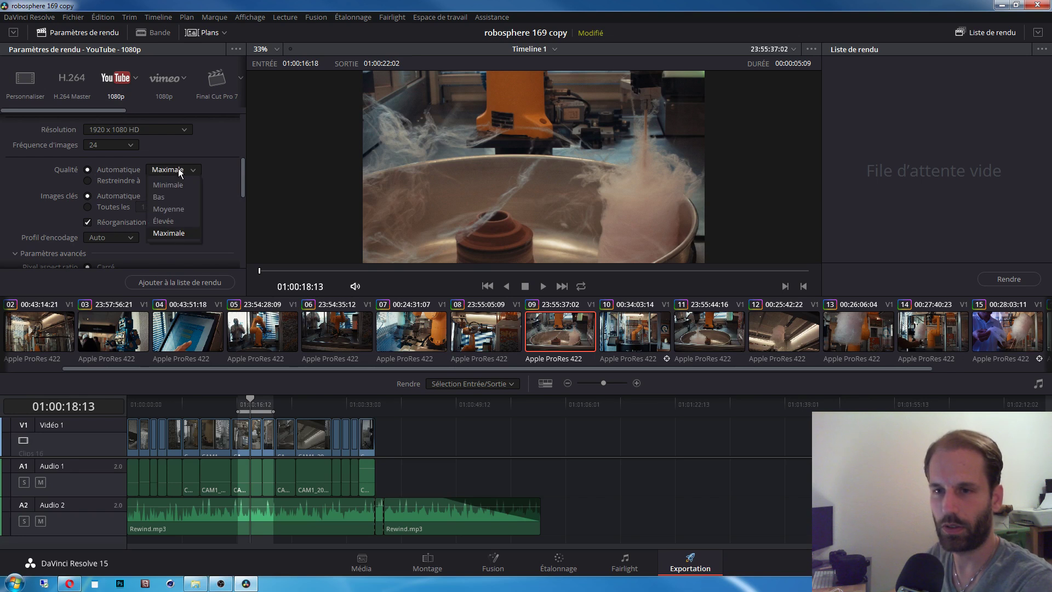
click(173, 221)
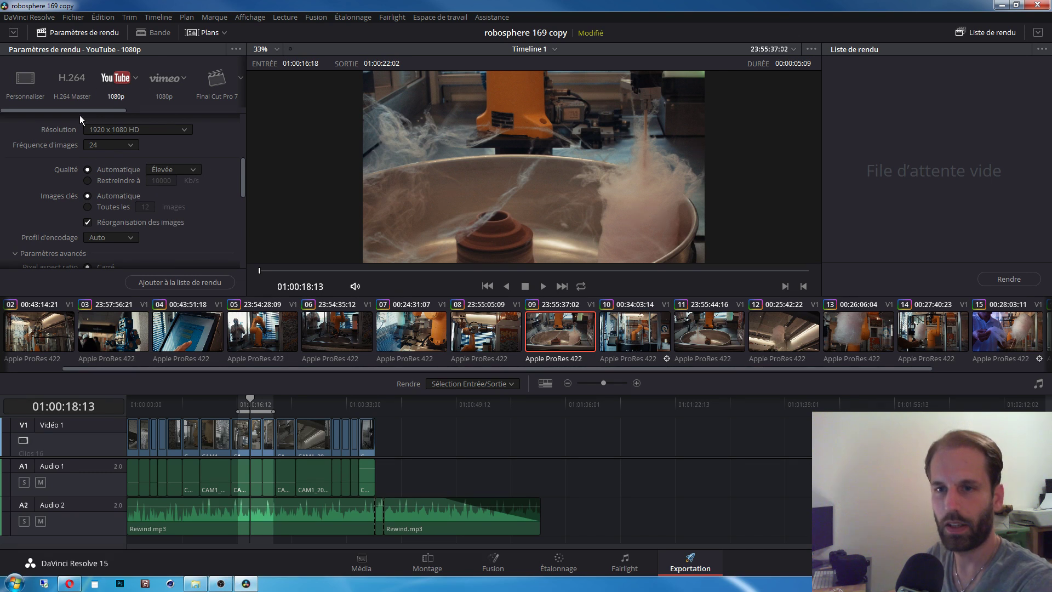
Step: Review the frame rate options and the remaining video settings
drag(243, 187, 196, 168)
click(130, 184)
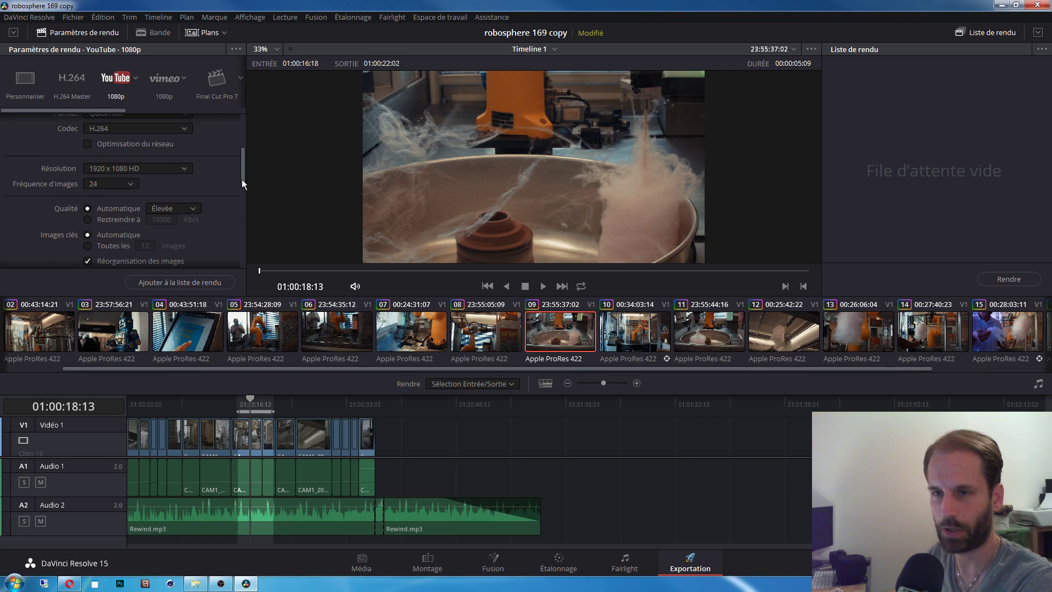
drag(242, 179, 238, 217)
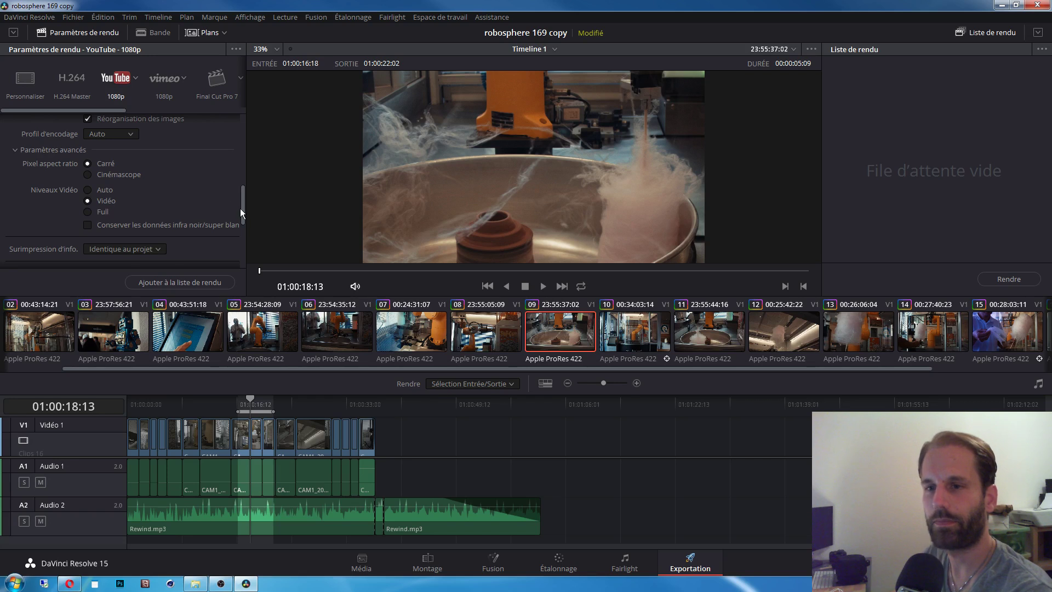
drag(240, 209, 242, 146)
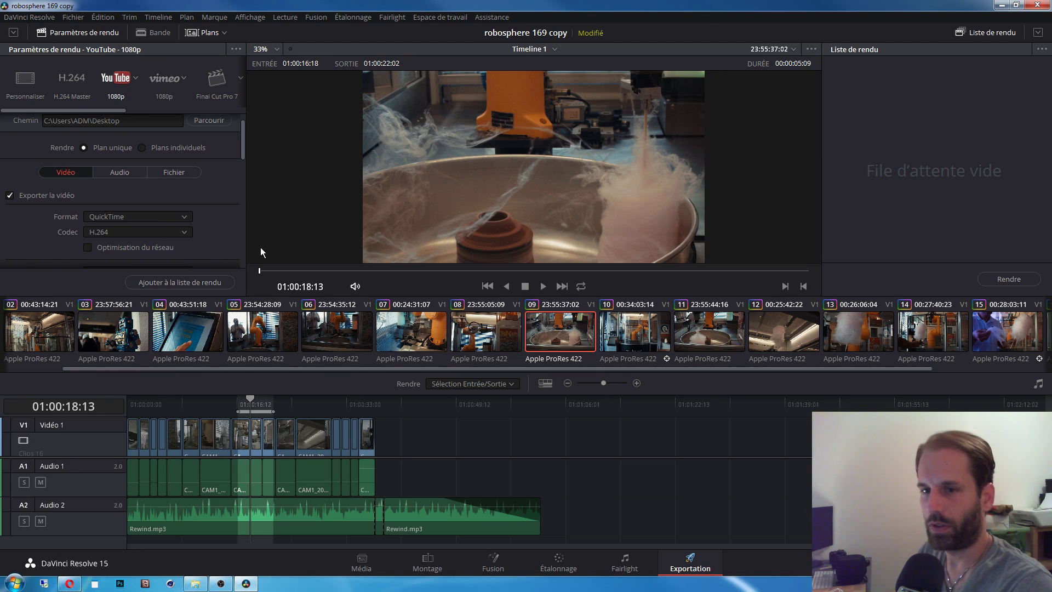
Step: Set the render range to 01:00:19:01–01:00:22:15, queue it as a job, and start rendering
click(276, 404)
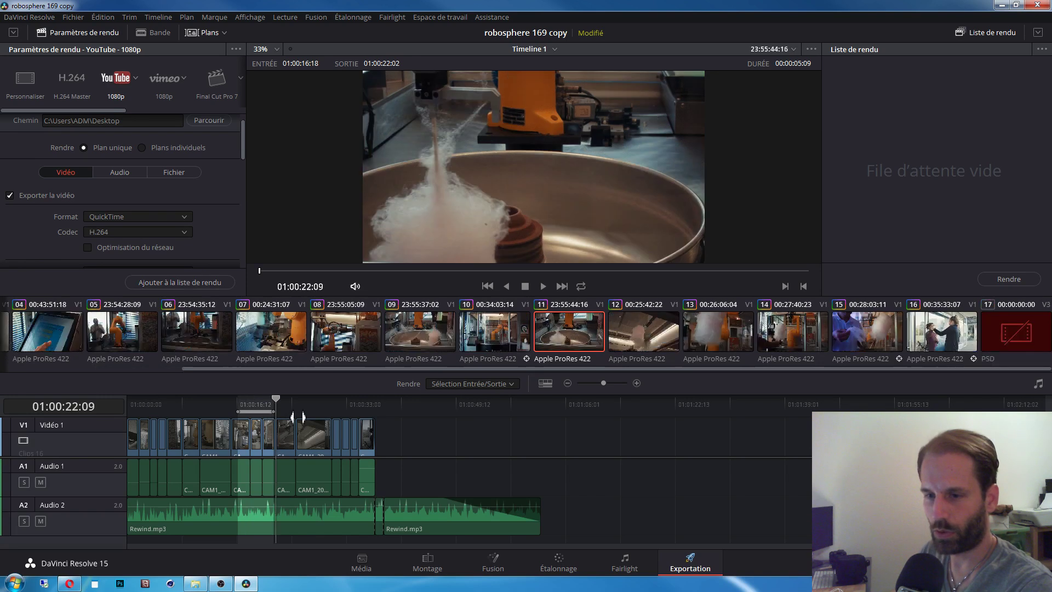
drag(276, 411, 329, 410)
mouse_move(241, 411)
mouse_down()
mouse_move(201, 410)
mouse_move(251, 412)
mouse_up()
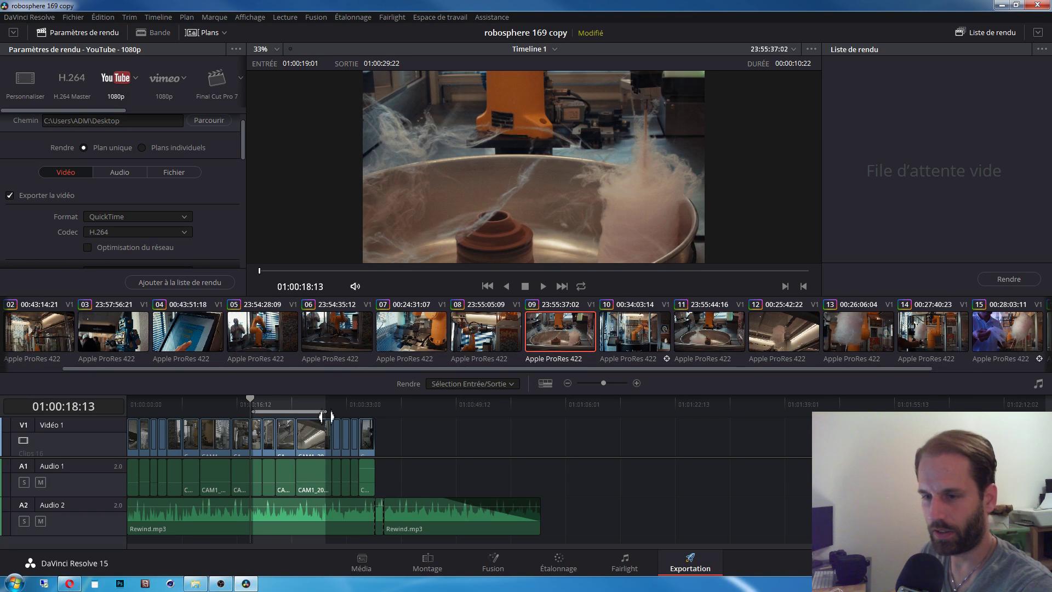
drag(329, 411, 281, 410)
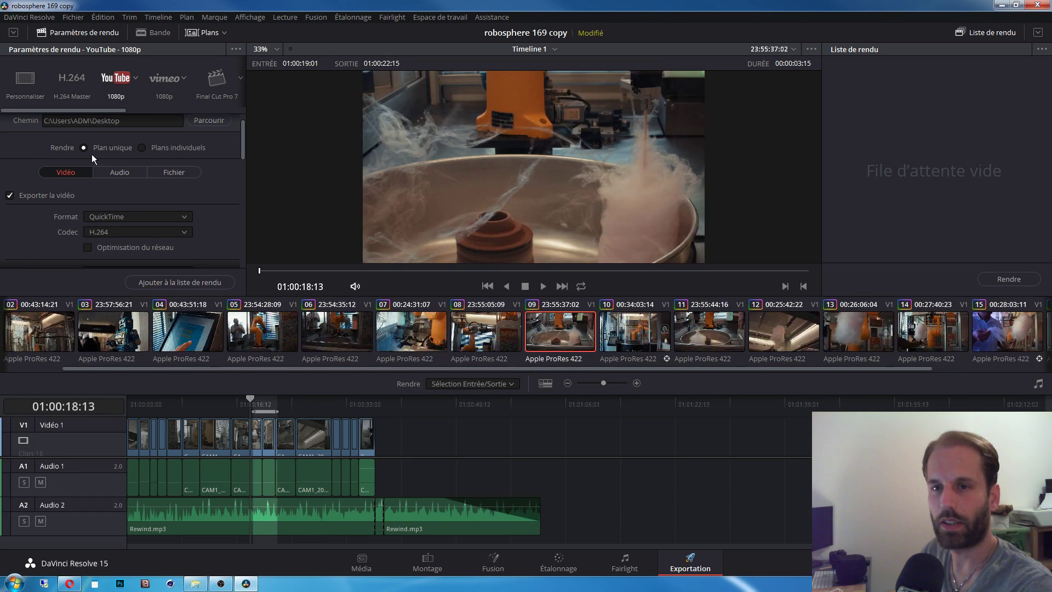
click(167, 283)
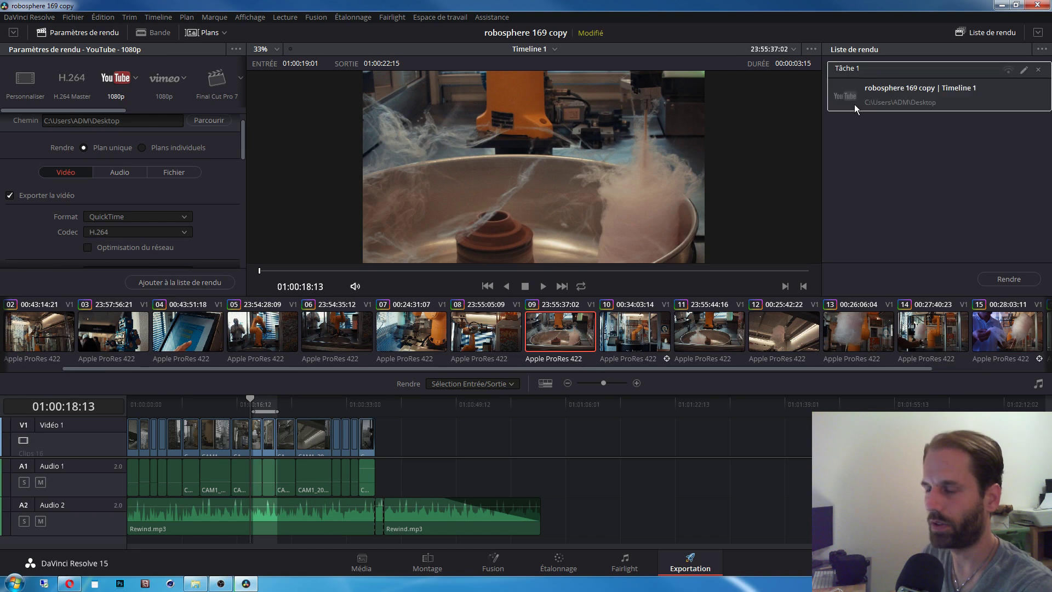
click(1004, 278)
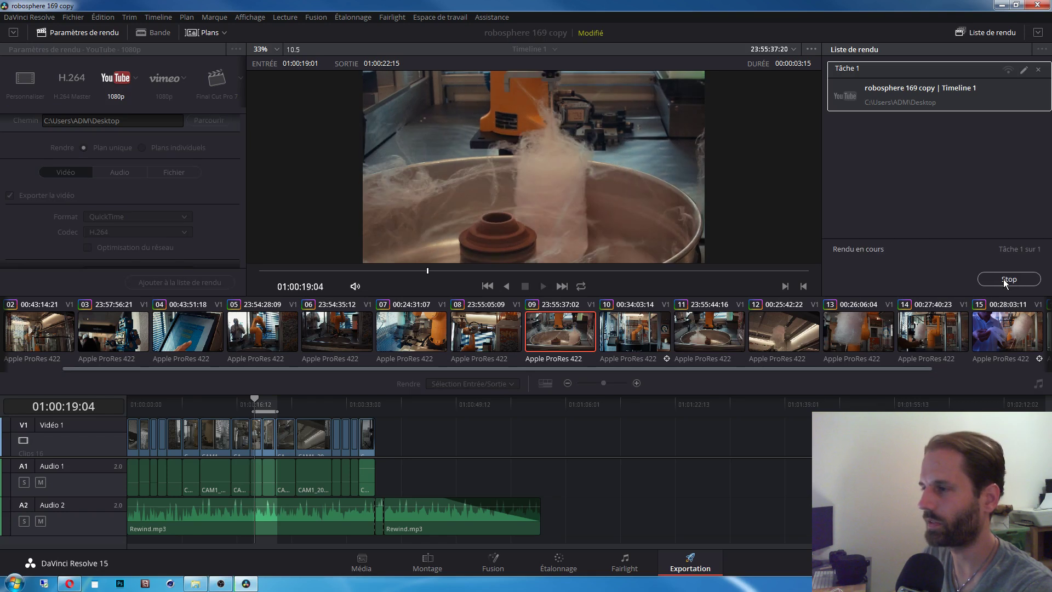